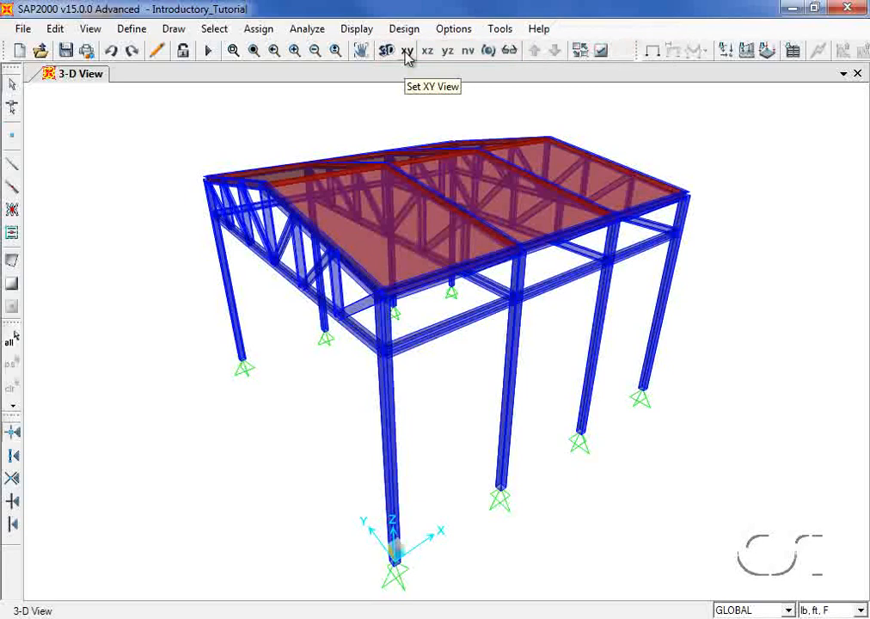
- Browse the Draw, Define, Select, Assign, Analyze and Design menus of the tutorial model
{"action": "left_click", "coordinate": [172, 31]}
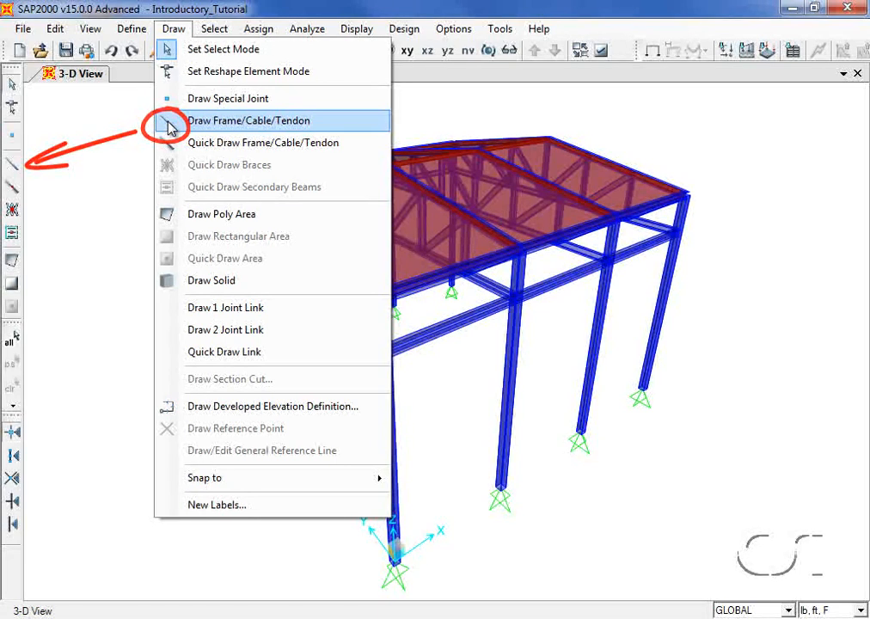
{"action": "mouse_move", "coordinate": [138, 35]}
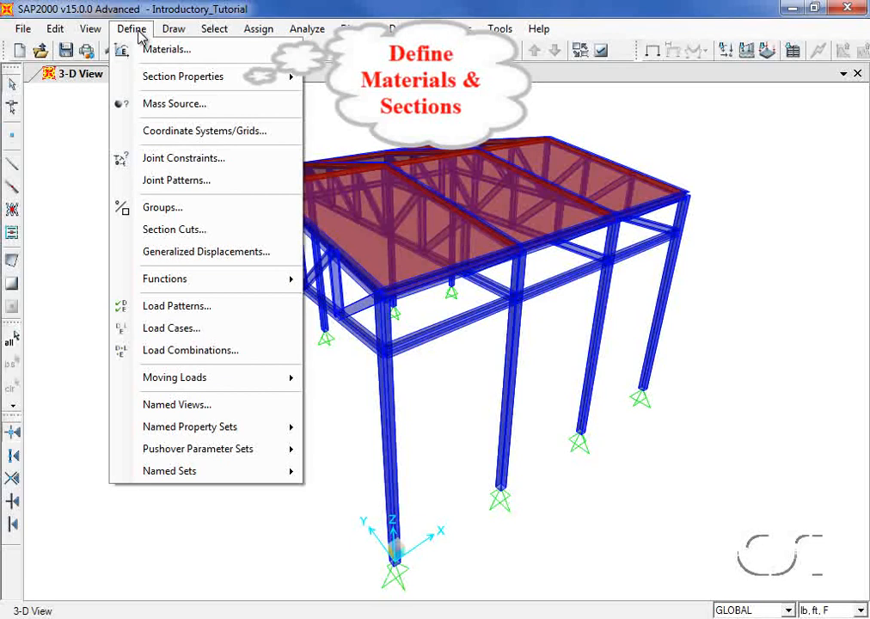
{"action": "mouse_move", "coordinate": [169, 35]}
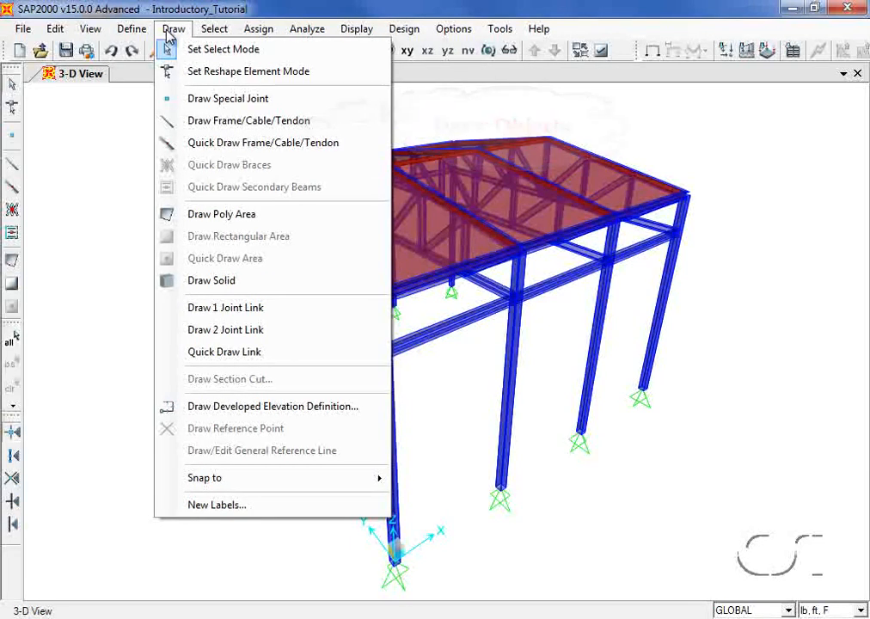
{"action": "mouse_move", "coordinate": [209, 34]}
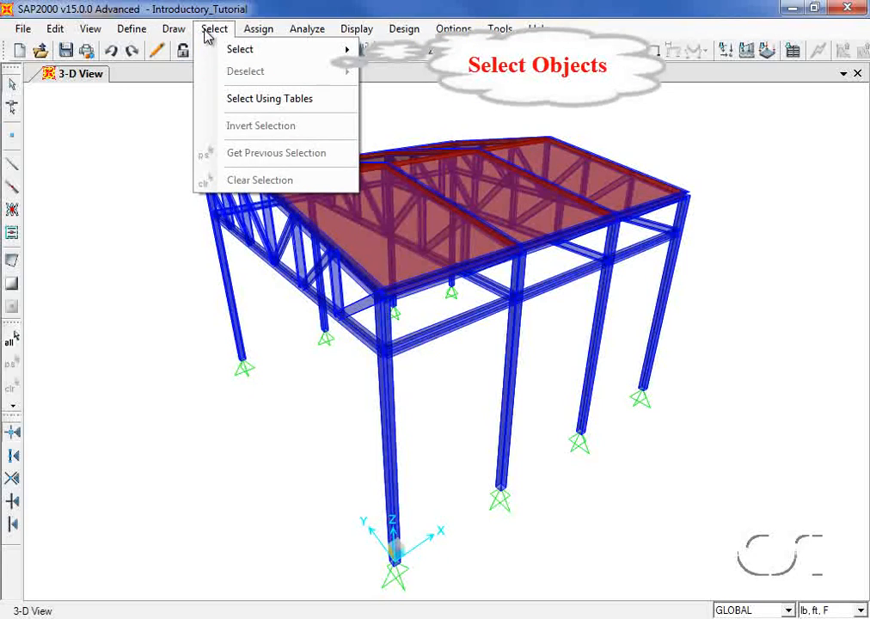
{"action": "mouse_move", "coordinate": [249, 32]}
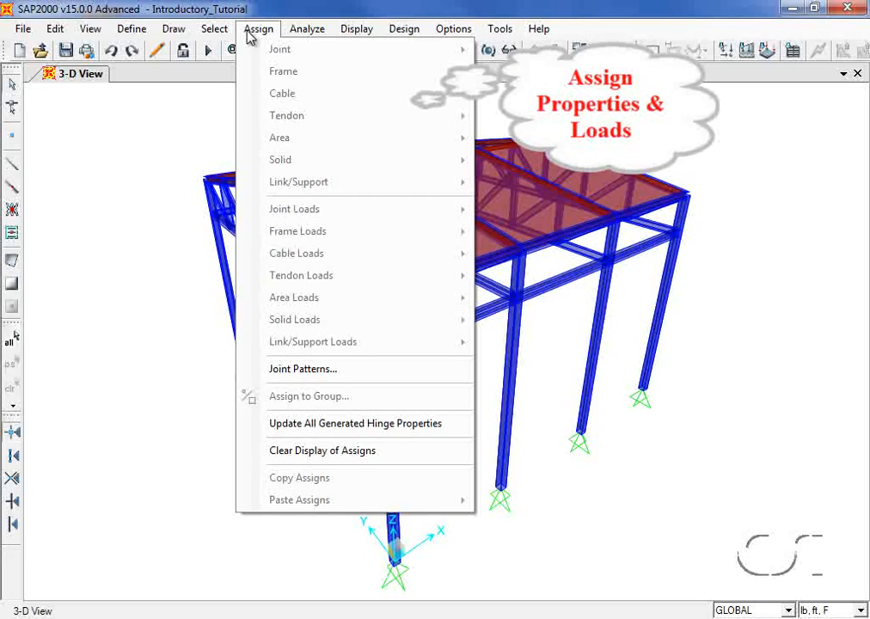
{"action": "mouse_move", "coordinate": [307, 36]}
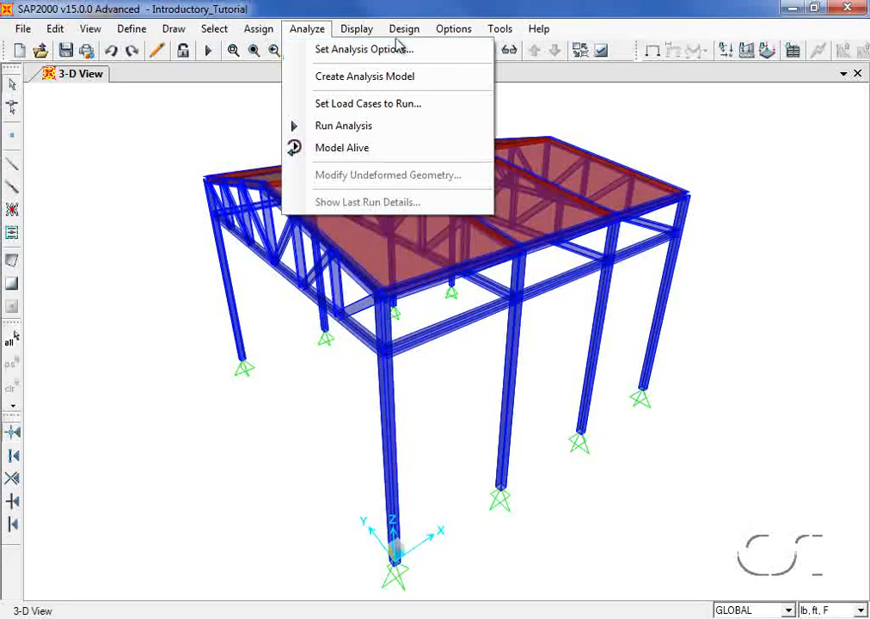
{"action": "mouse_move", "coordinate": [404, 36]}
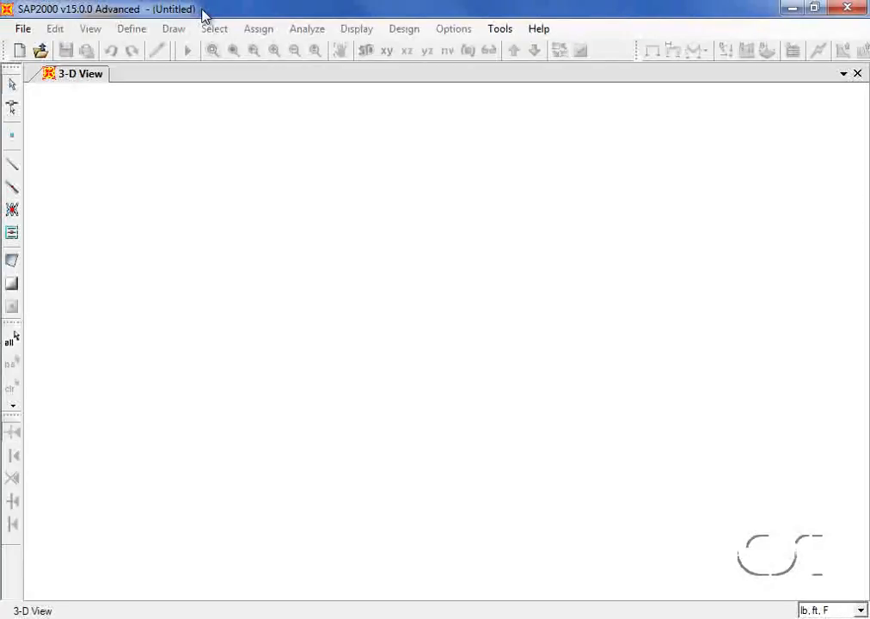
- Start a new model from the Grid Only template with lb, ft, F units
{"action": "left_click", "coordinate": [29, 30]}
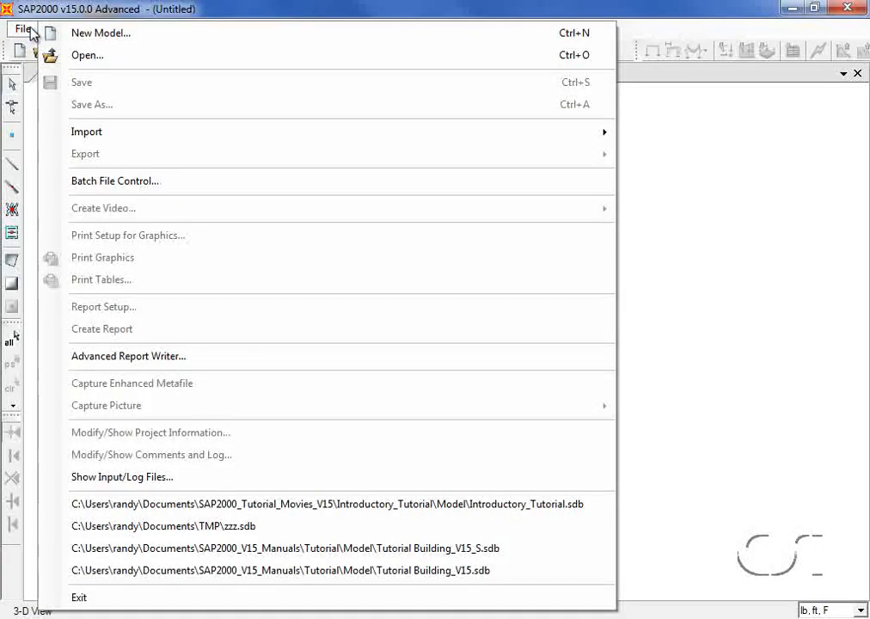
{"action": "left_click", "coordinate": [103, 34]}
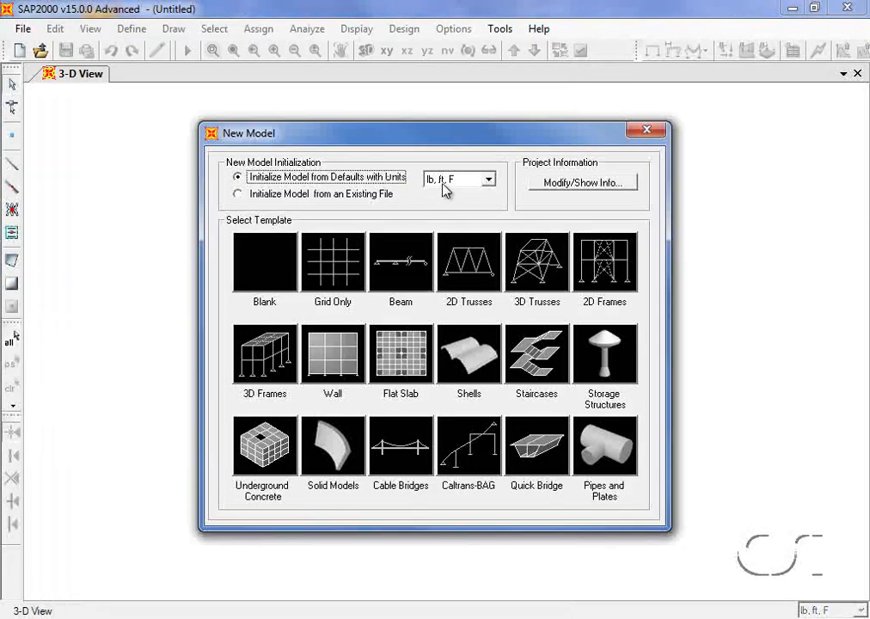
{"action": "left_click", "coordinate": [488, 180]}
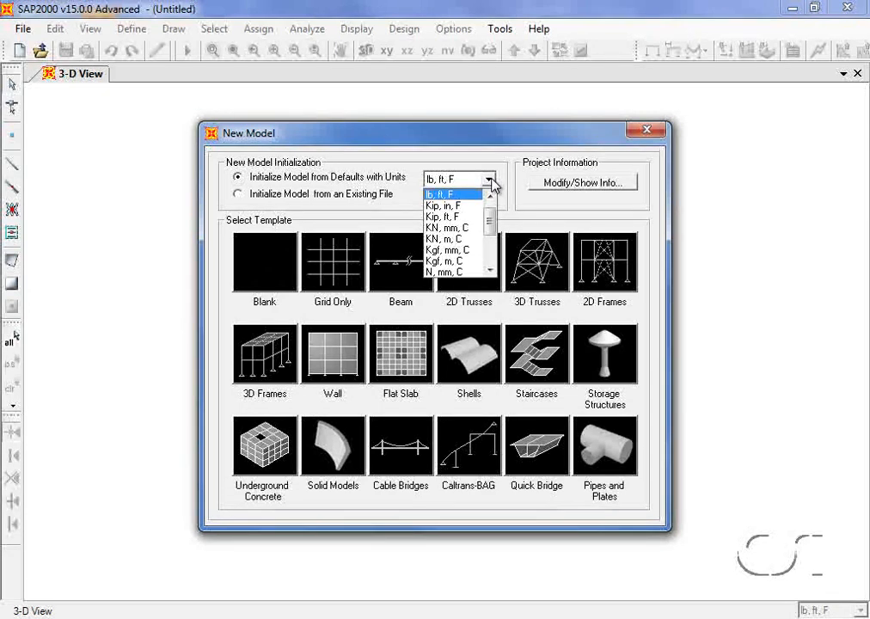
{"action": "left_click", "coordinate": [490, 181]}
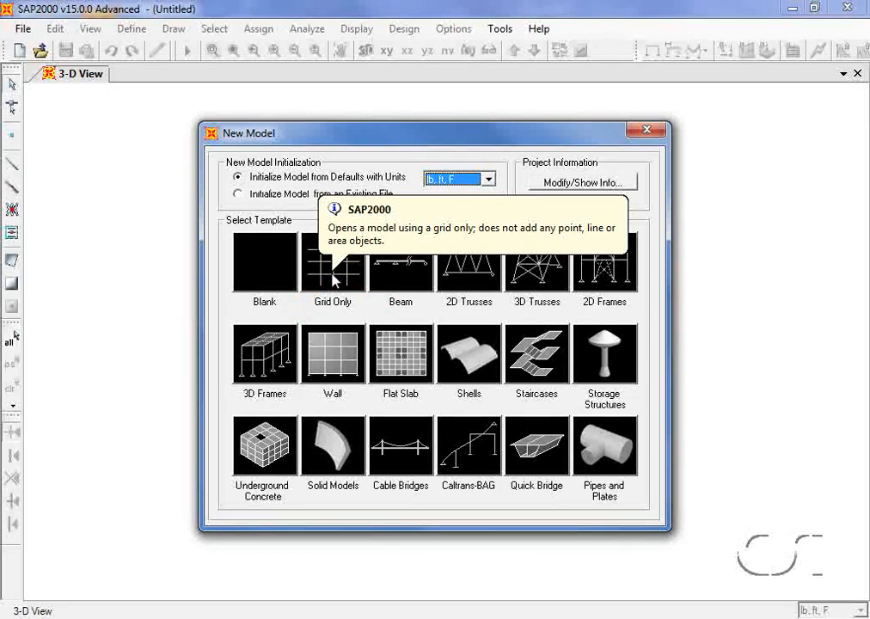
{"action": "left_click", "coordinate": [333, 275]}
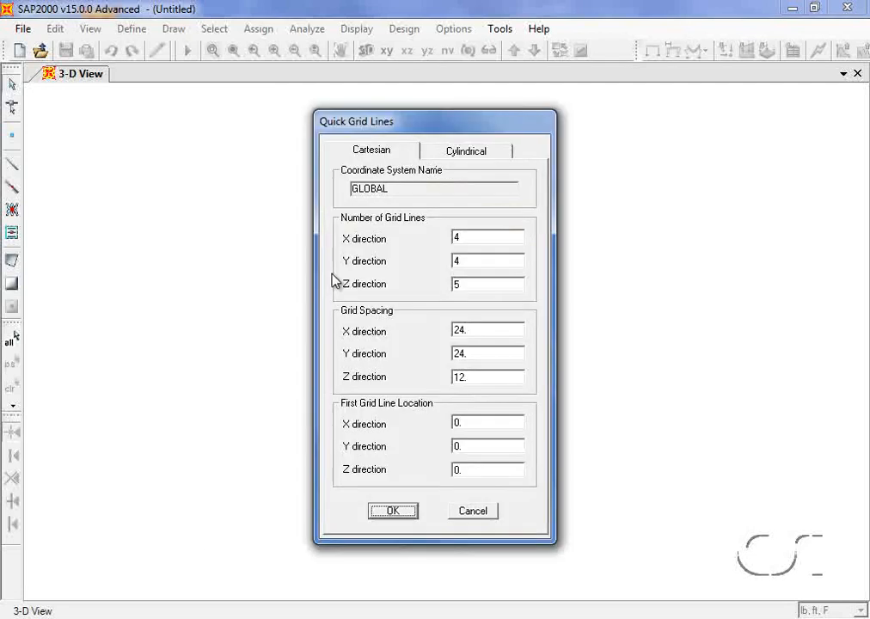
- Set the grid line counts to 2 in X, 7 in Y and 3 in Z
{"action": "double_click", "coordinate": [471, 239]}
{"action": "type", "text": "2"}
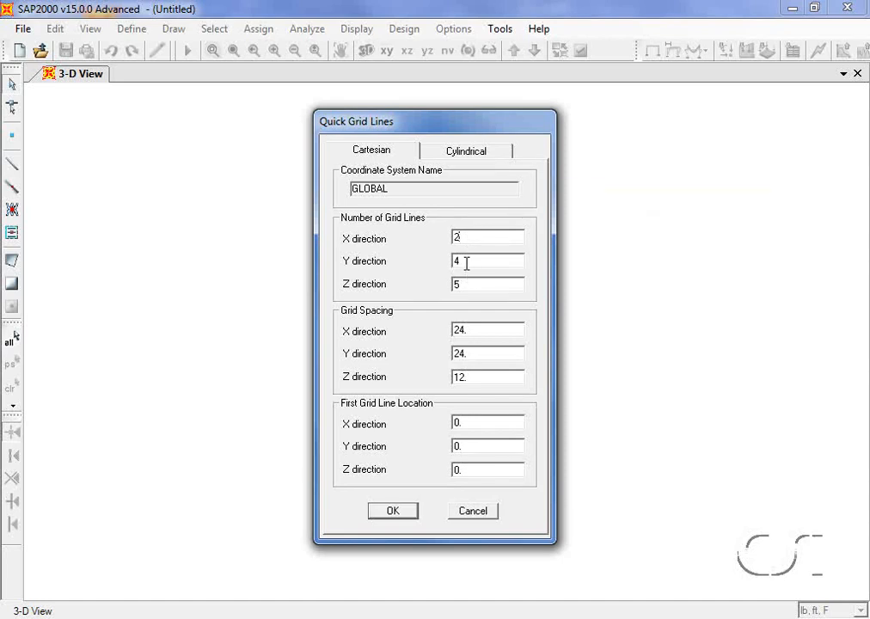
{"action": "double_click", "coordinate": [466, 262]}
{"action": "type", "text": "7"}
{"action": "double_click", "coordinate": [466, 284]}
{"action": "type", "text": "3"}
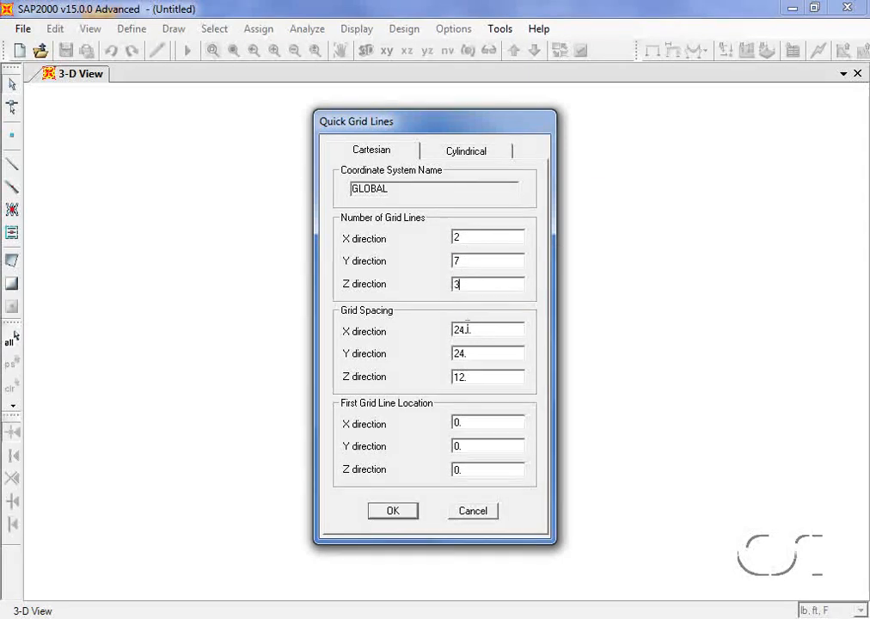
- Set the X, Y and Z grid spacings to 36, 6 and 20 ft and create the grid
{"action": "double_click", "coordinate": [465, 329]}
{"action": "type", "text": "36"}
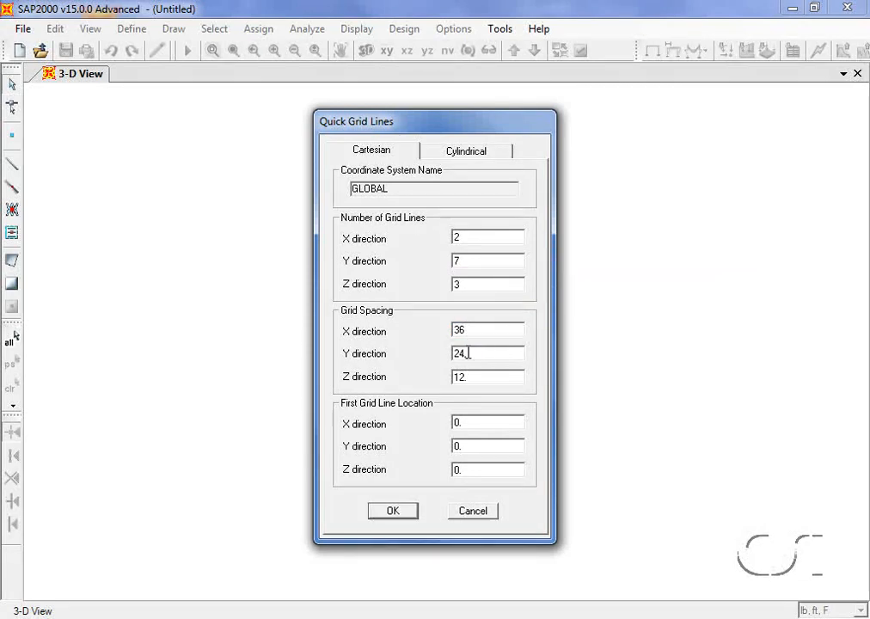
{"action": "double_click", "coordinate": [466, 352]}
{"action": "type", "text": "72"}
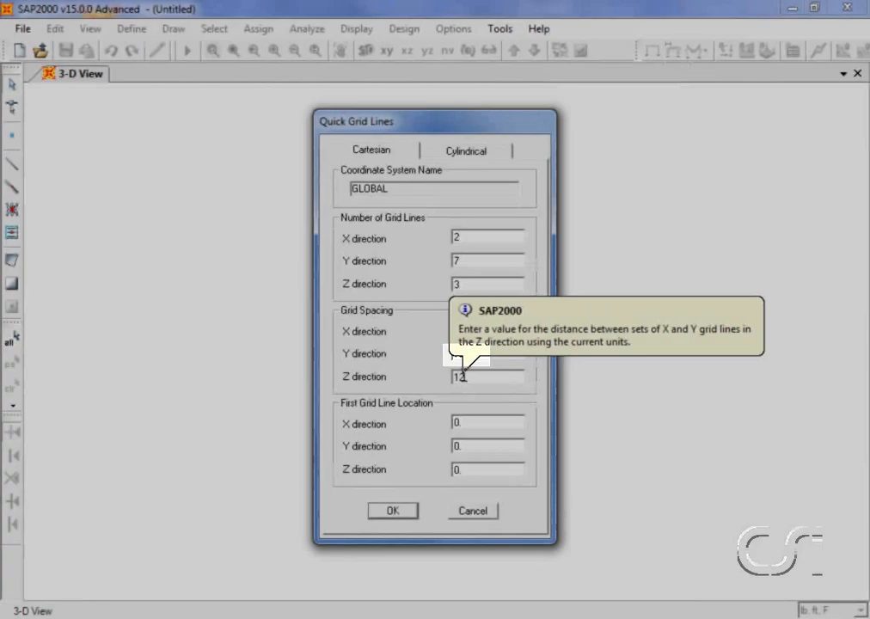
{"action": "double_click", "coordinate": [462, 373]}
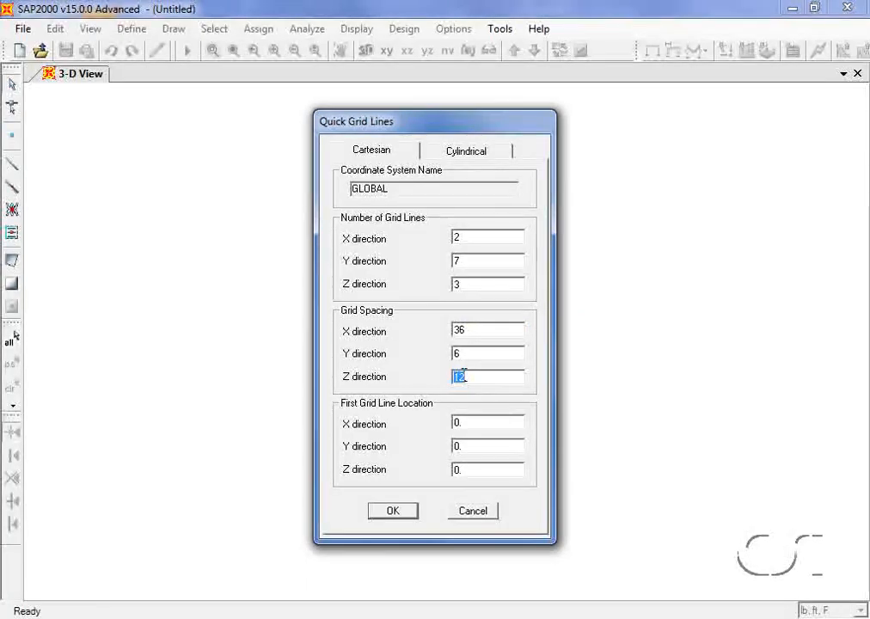
{"action": "type", "text": "20"}
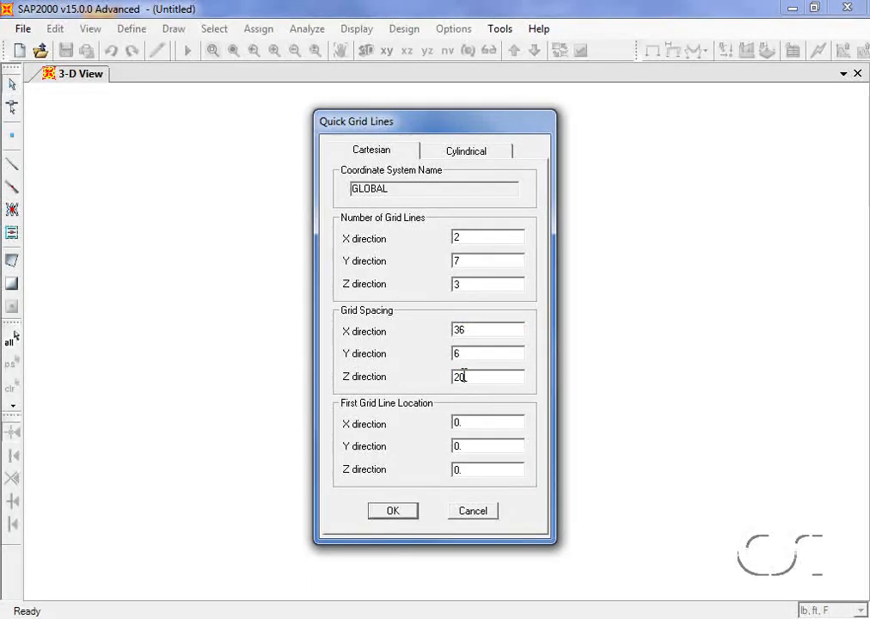
{"action": "left_click", "coordinate": [392, 510]}
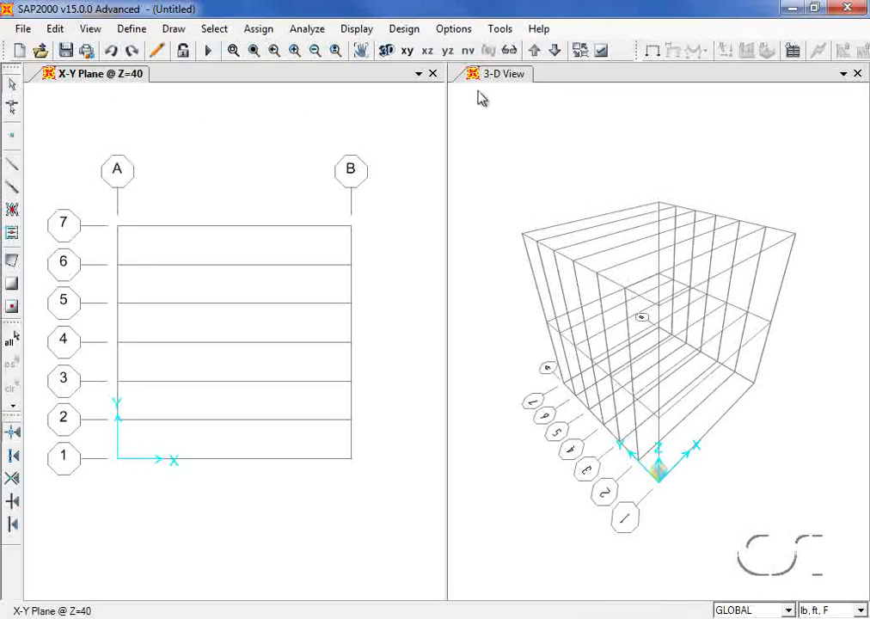
- Change the GLOBAL grid's Z3 ordinate from 40 to 24 ft
{"action": "left_click", "coordinate": [418, 74]}
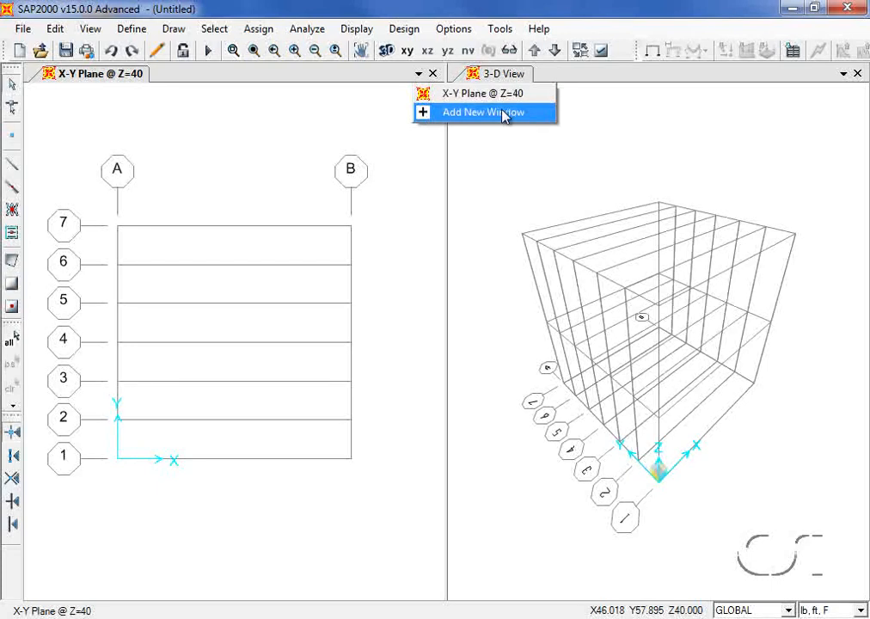
{"action": "left_click", "coordinate": [384, 115]}
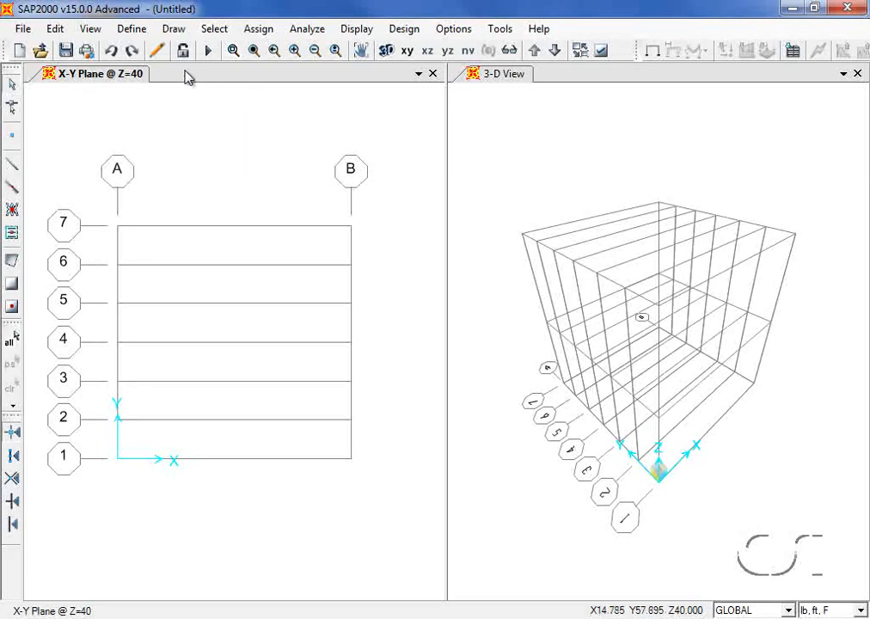
{"action": "left_click", "coordinate": [134, 30]}
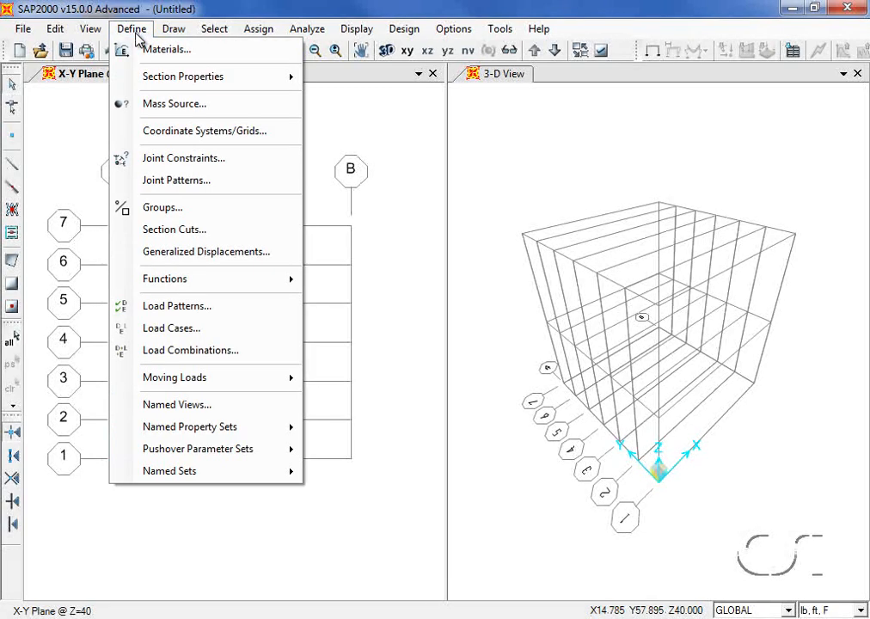
{"action": "left_click", "coordinate": [245, 140]}
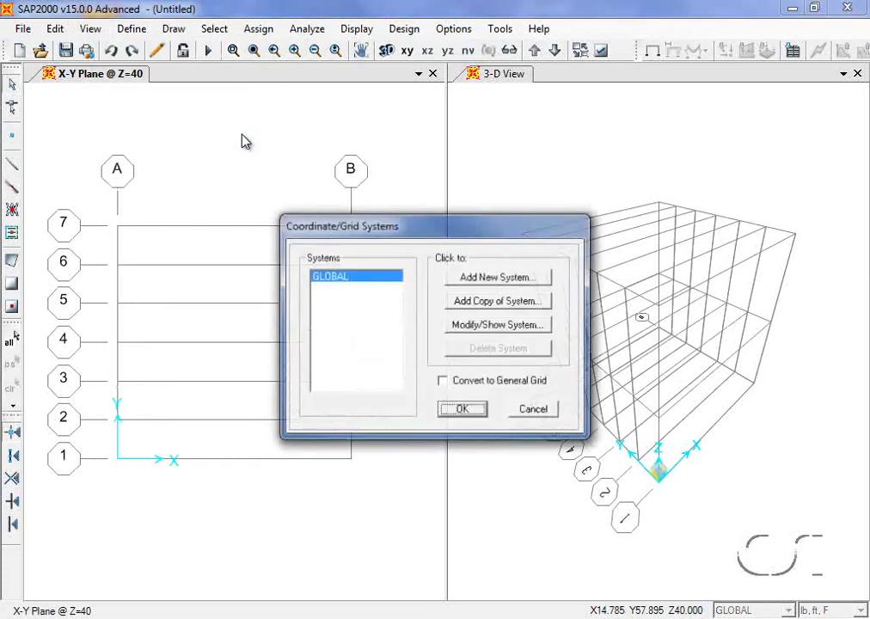
{"action": "left_click", "coordinate": [513, 330]}
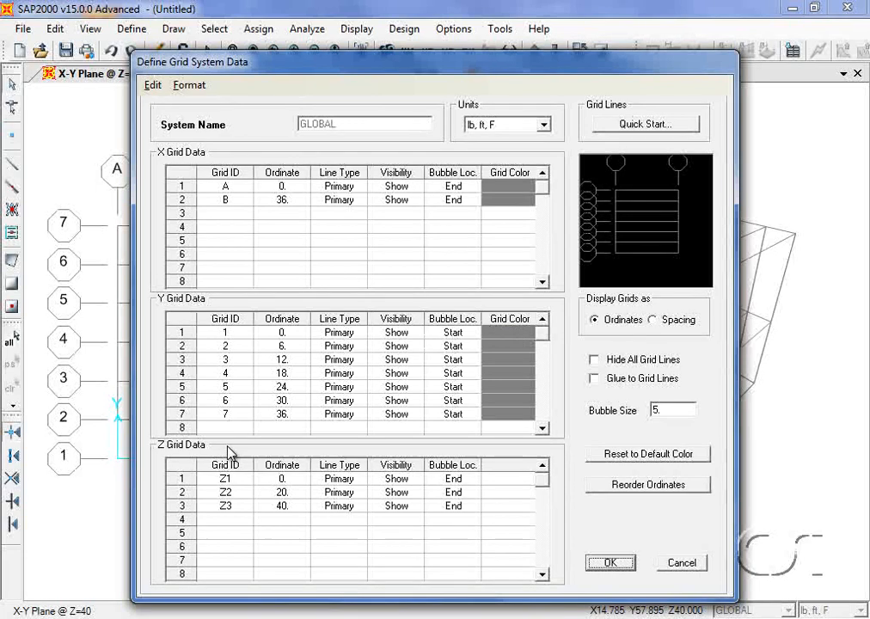
{"action": "left_click", "coordinate": [286, 506]}
{"action": "type", "text": "2"}
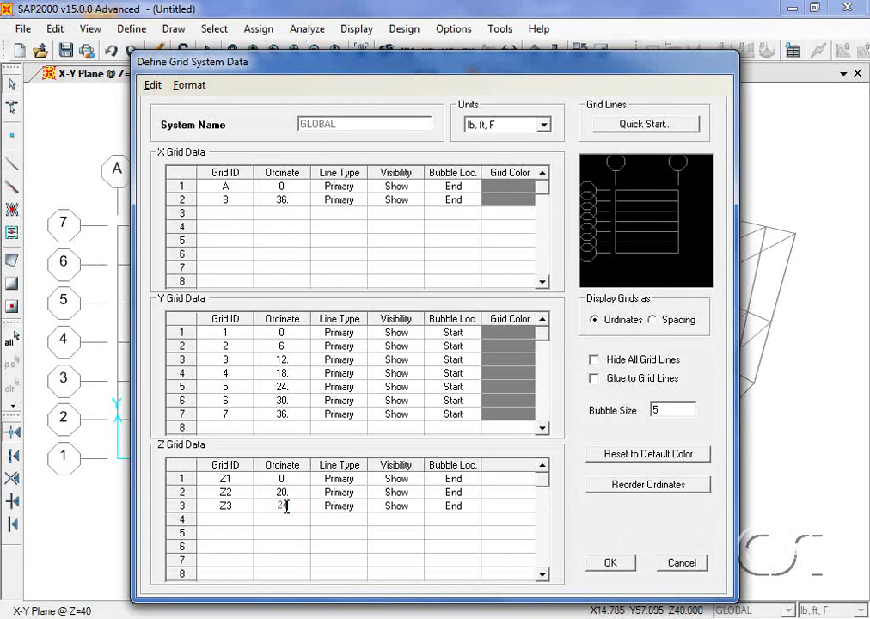
{"action": "type", "text": "4"}
{"action": "left_click", "coordinate": [605, 563]}
{"action": "left_click", "coordinate": [605, 561]}
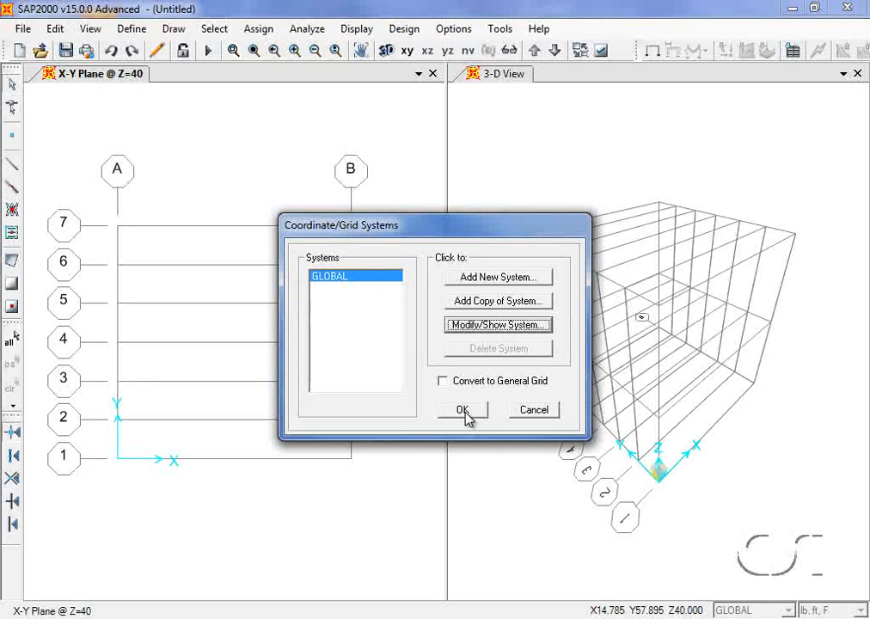
{"action": "left_click", "coordinate": [464, 414]}
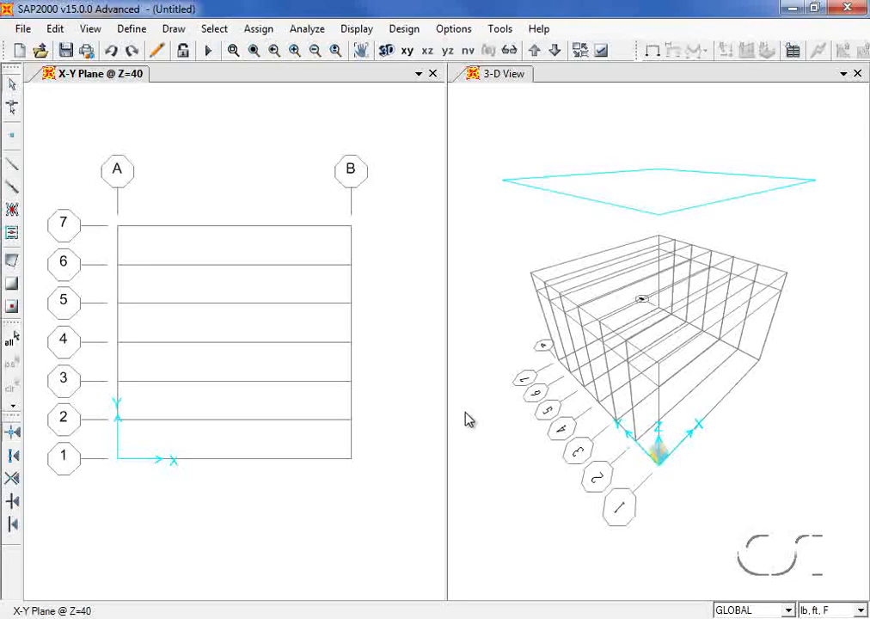
- Quick-add the ASTM A500 Grade B, Fy 46 steel material A500GrB46
{"action": "left_click", "coordinate": [131, 29]}
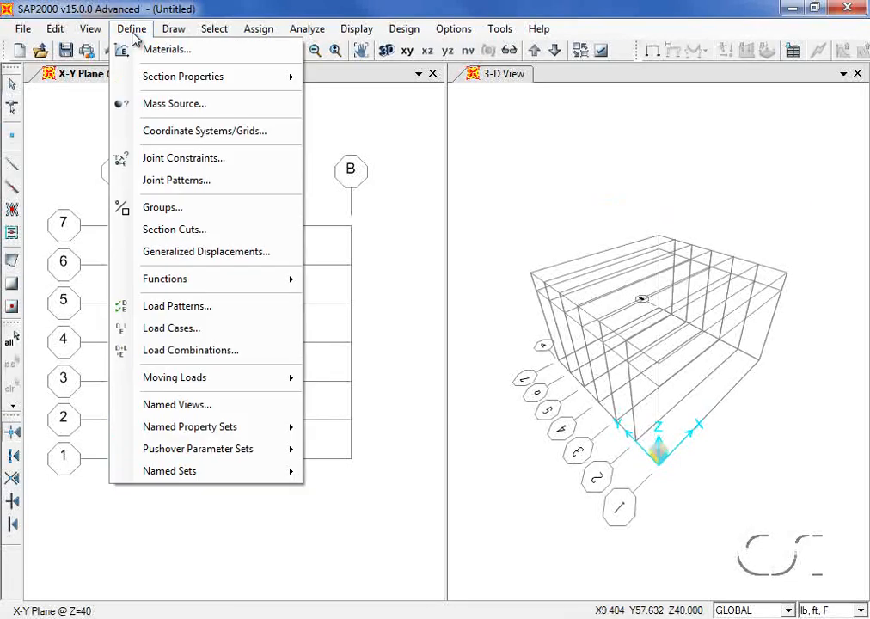
{"action": "left_click", "coordinate": [191, 54]}
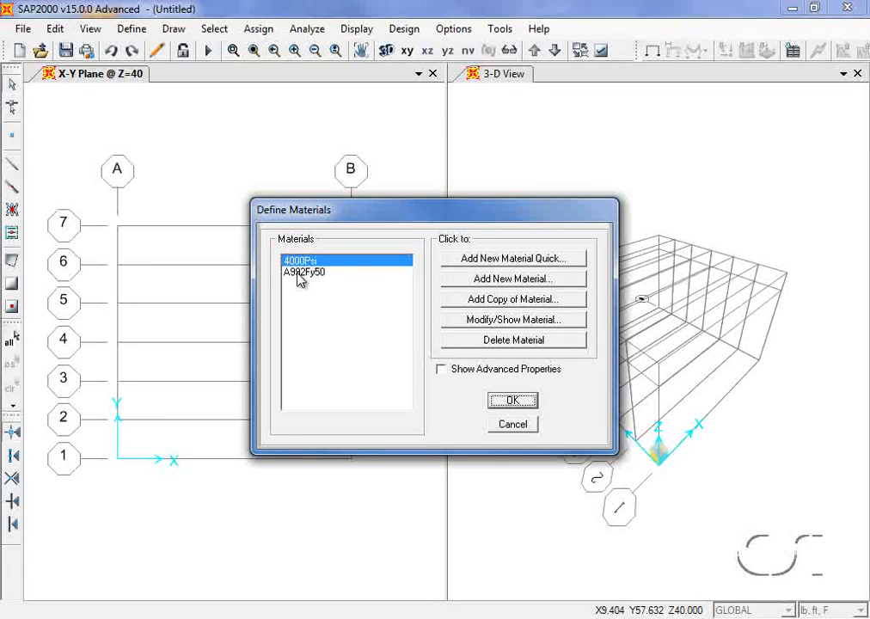
{"action": "left_click", "coordinate": [501, 260]}
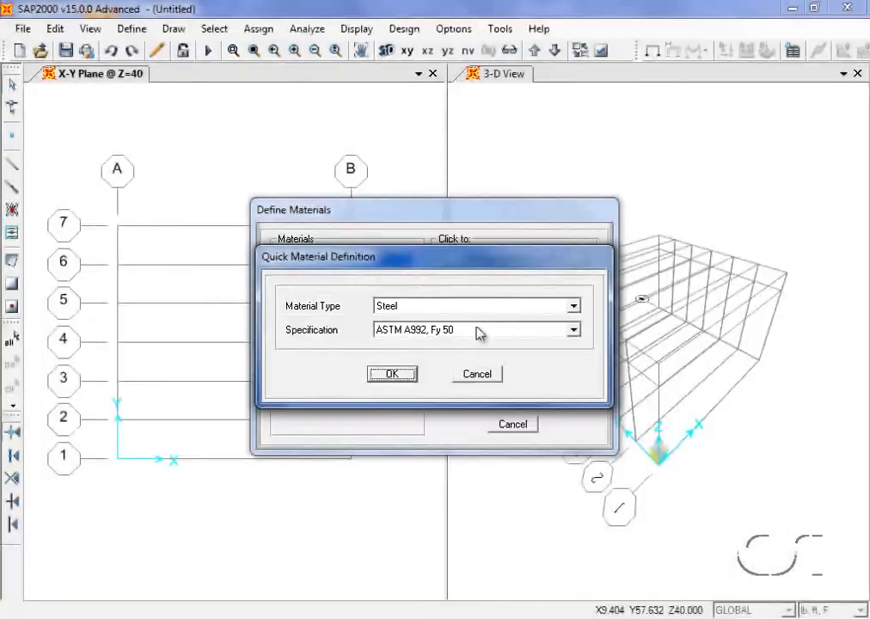
{"action": "left_click", "coordinate": [476, 330]}
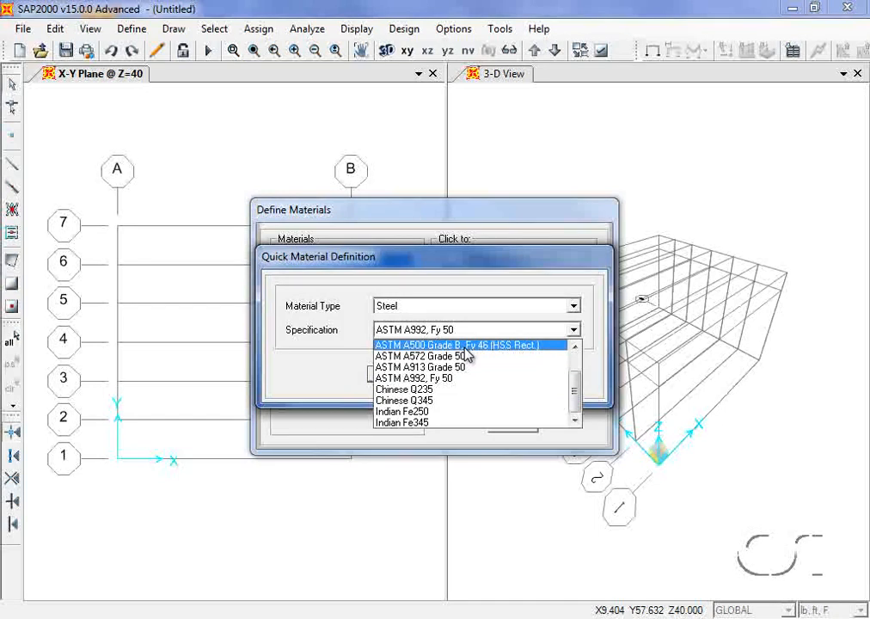
{"action": "left_click", "coordinate": [465, 345]}
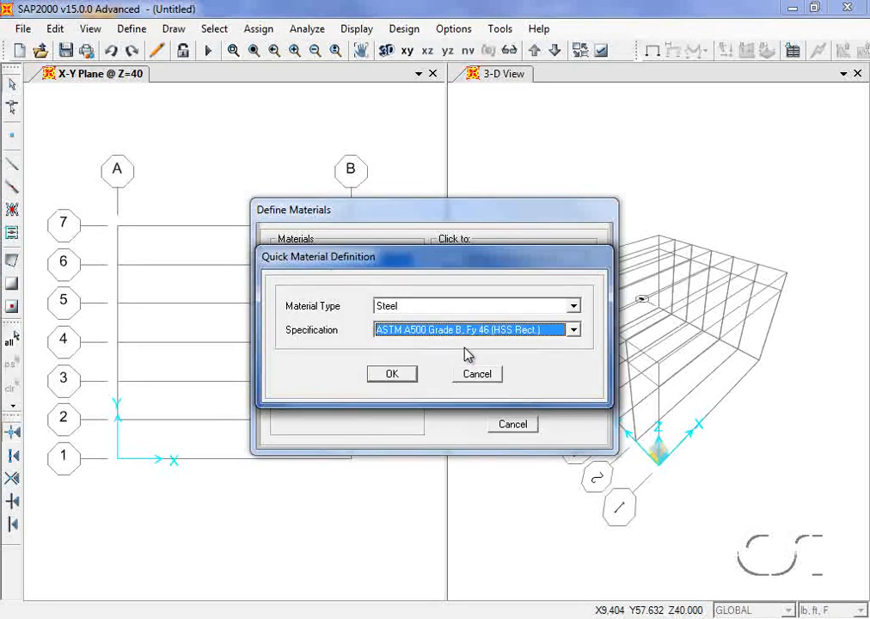
{"action": "left_click", "coordinate": [414, 376]}
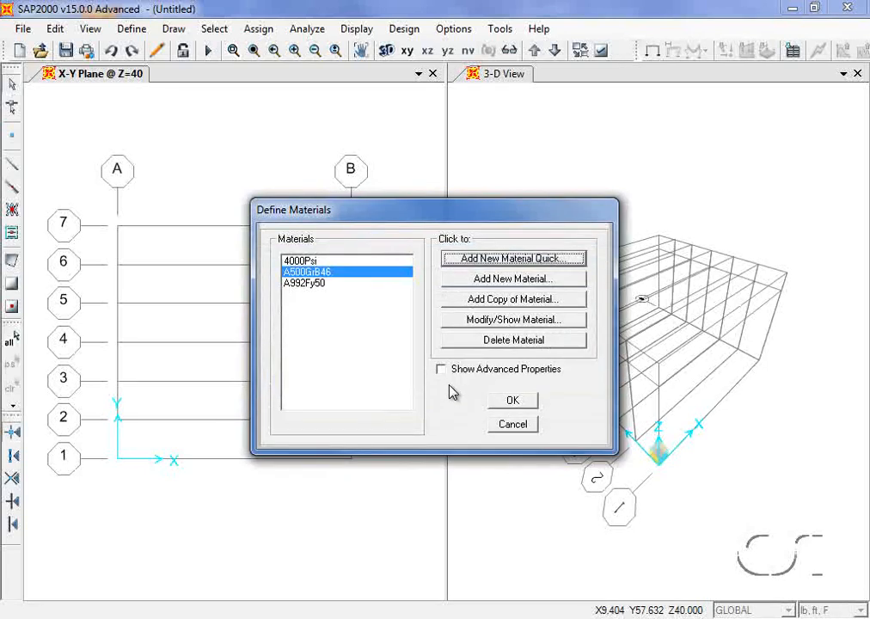
{"action": "left_click", "coordinate": [512, 402]}
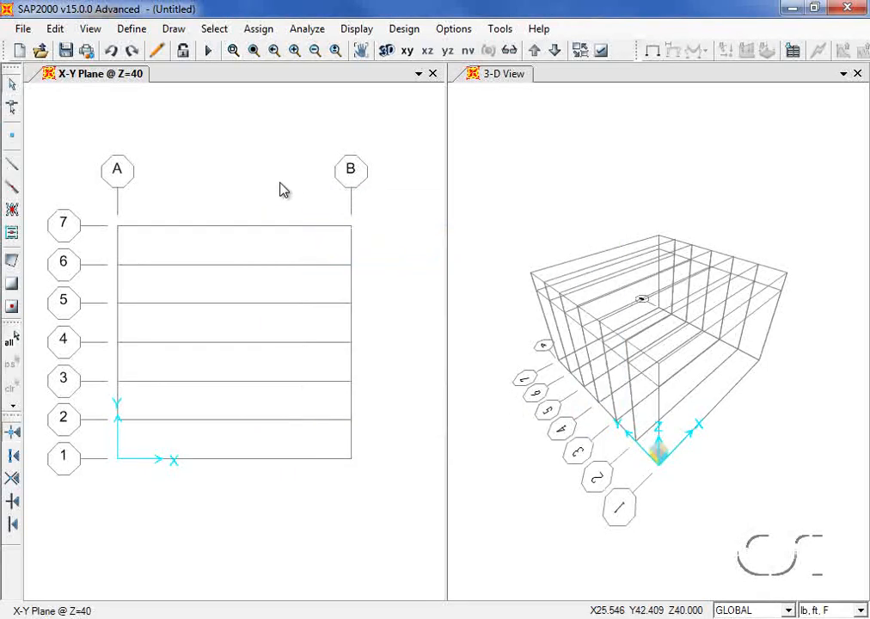
- Open the SECTIONS8.PRO library to import a tube frame section
{"action": "left_click", "coordinate": [133, 29]}
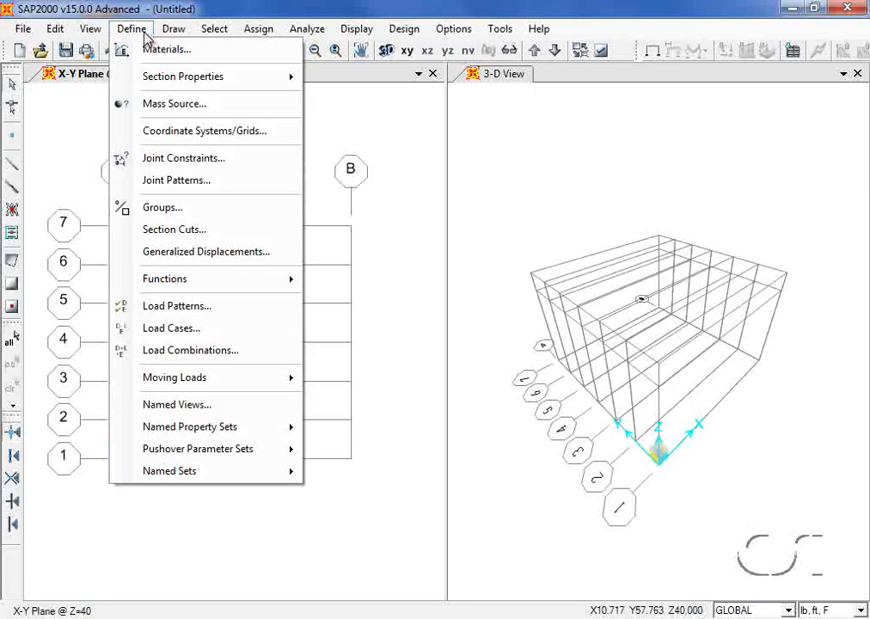
{"action": "mouse_move", "coordinate": [125, 72]}
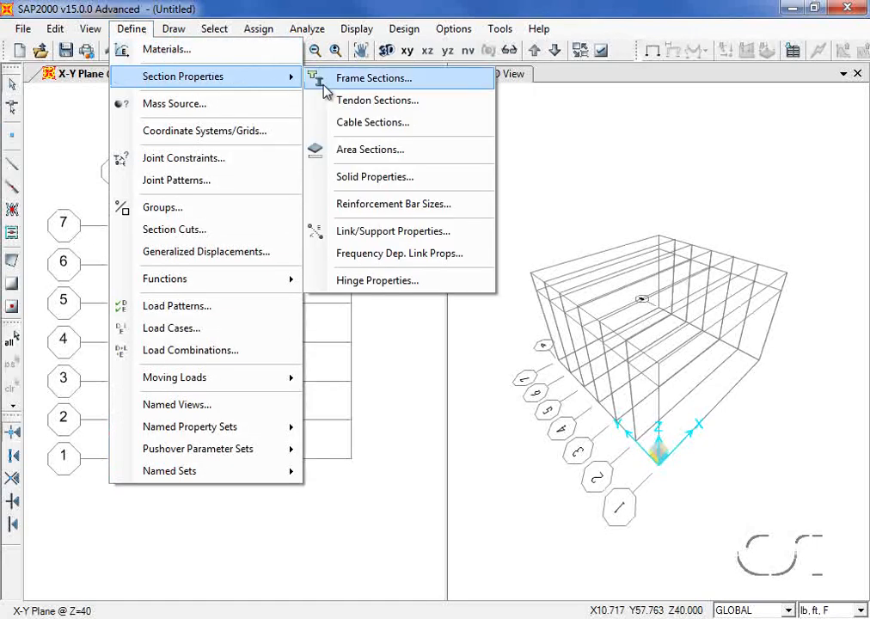
{"action": "left_click", "coordinate": [409, 83]}
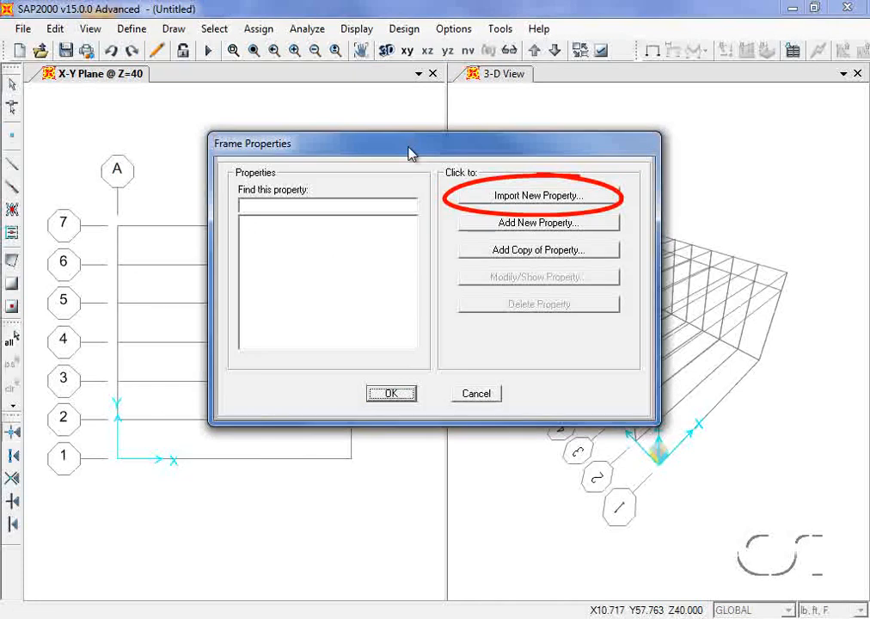
{"action": "left_click", "coordinate": [557, 197]}
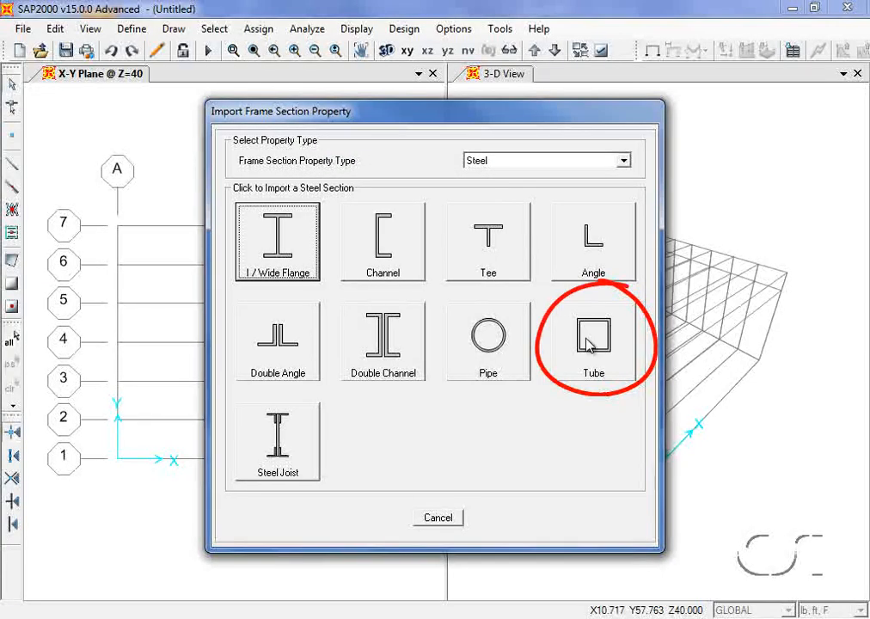
{"action": "left_click", "coordinate": [589, 343]}
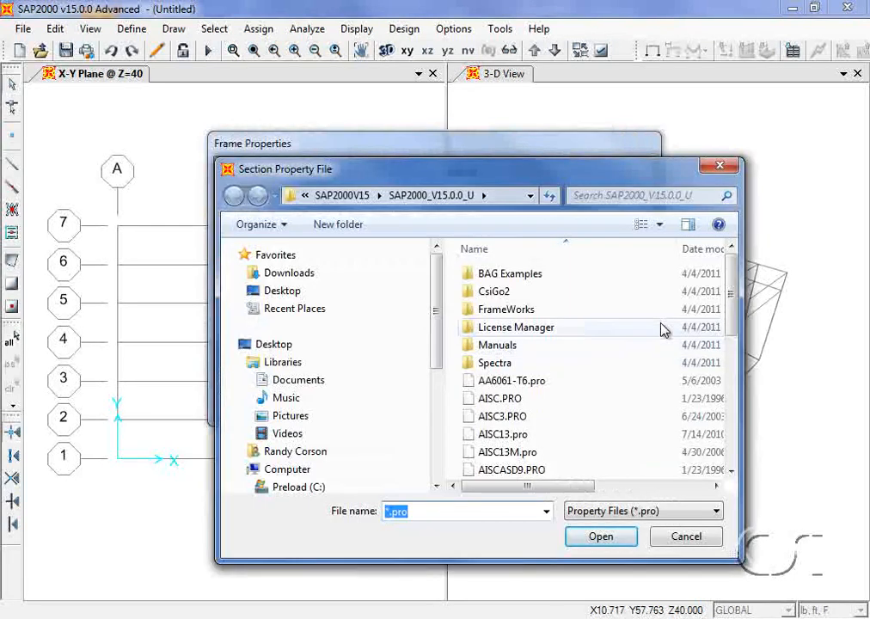
{"action": "left_click_drag", "start_coordinate": [732, 256], "coordinate": [727, 421]}
{"action": "left_click", "coordinate": [553, 469]}
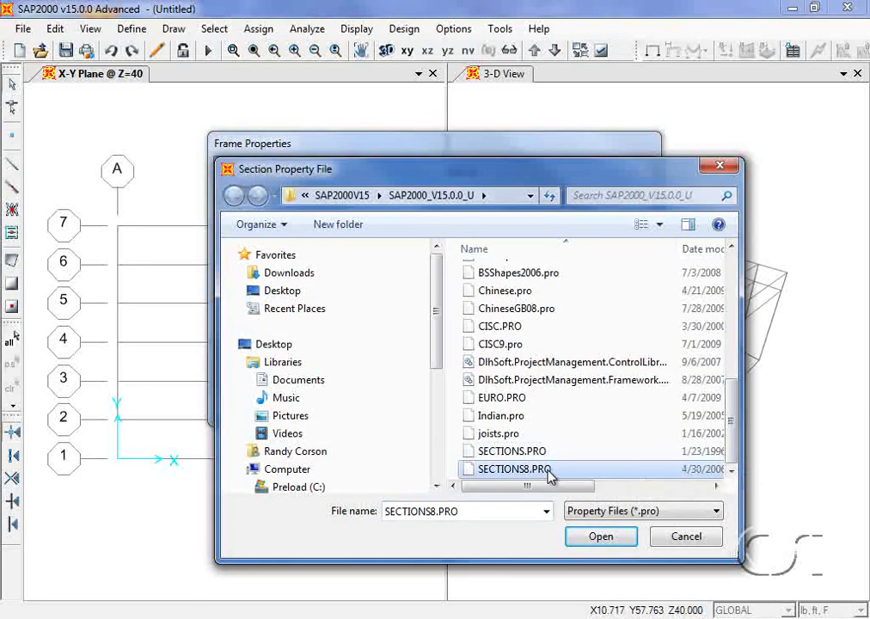
{"action": "left_click", "coordinate": [597, 536]}
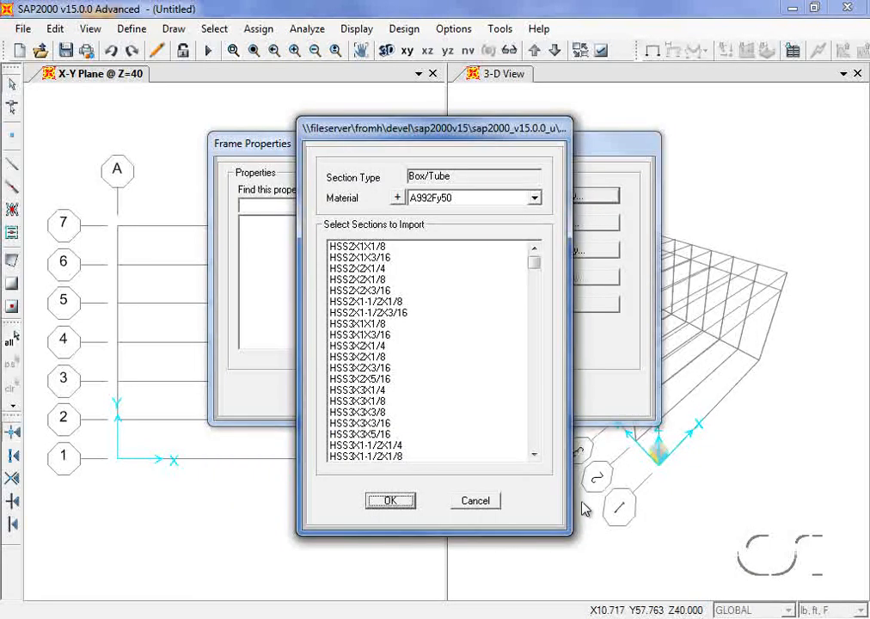
- Import the HSS8X8X3/8 tube section with A500GrB46 as its material
{"action": "left_click", "coordinate": [514, 207]}
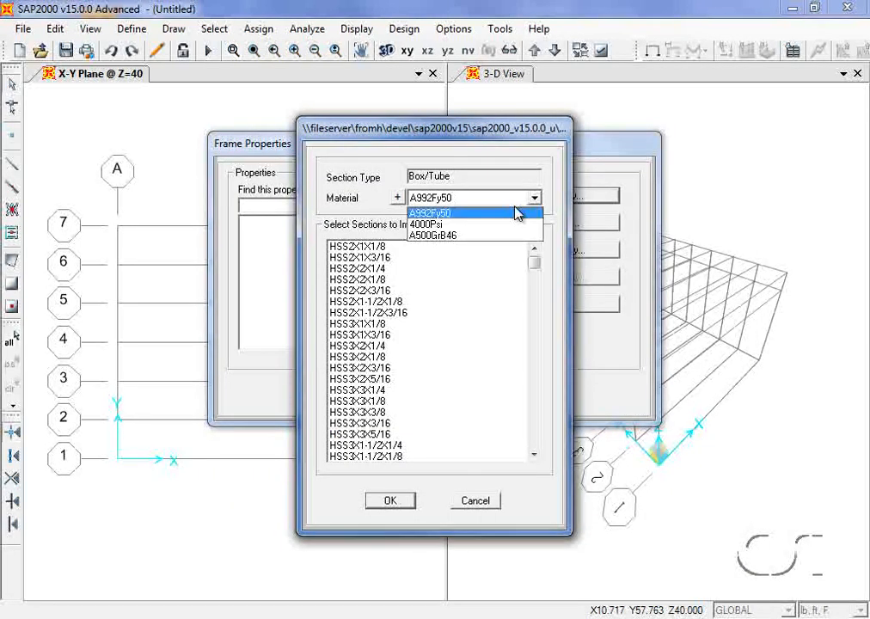
{"action": "left_click", "coordinate": [446, 236]}
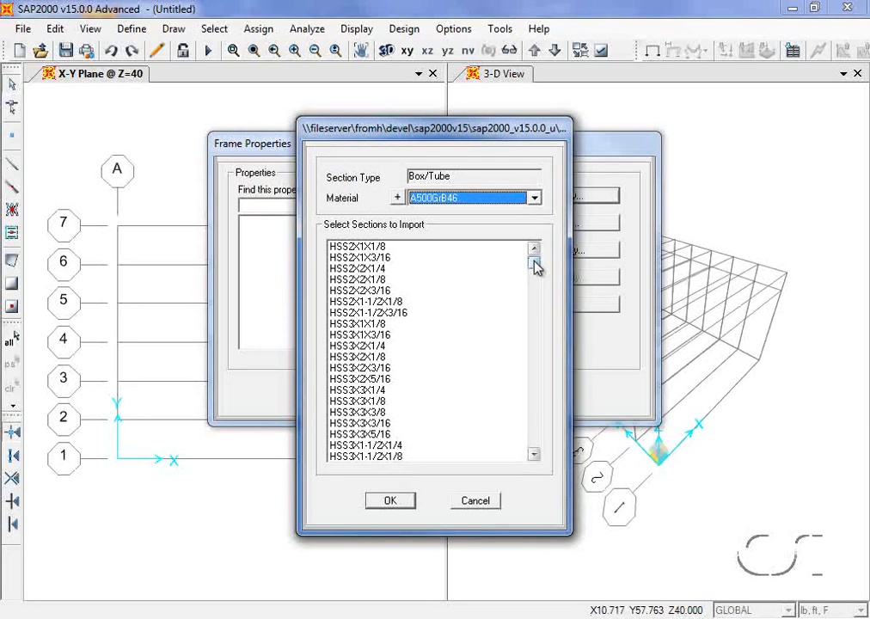
{"action": "left_click_drag", "start_coordinate": [534, 266], "coordinate": [534, 342]}
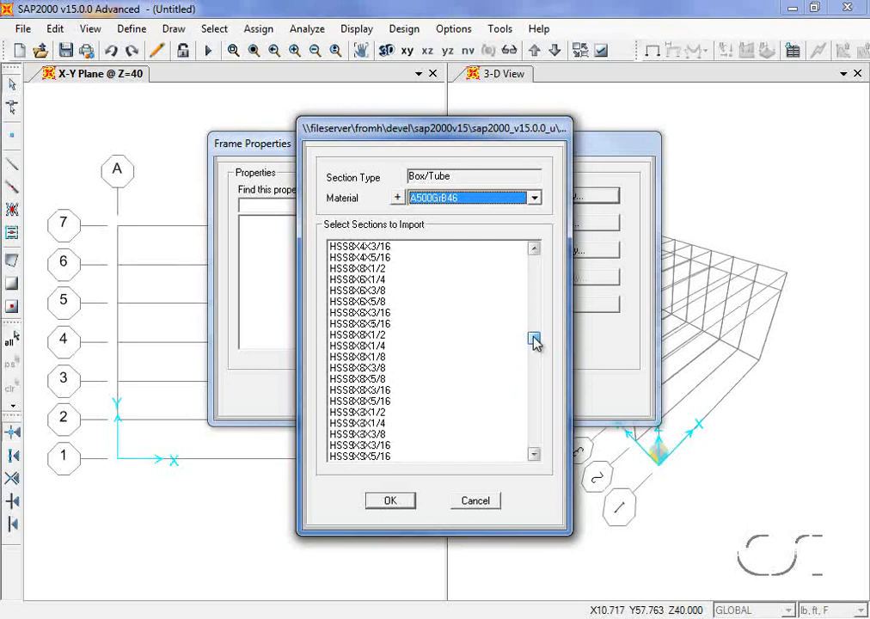
{"action": "left_click", "coordinate": [376, 368]}
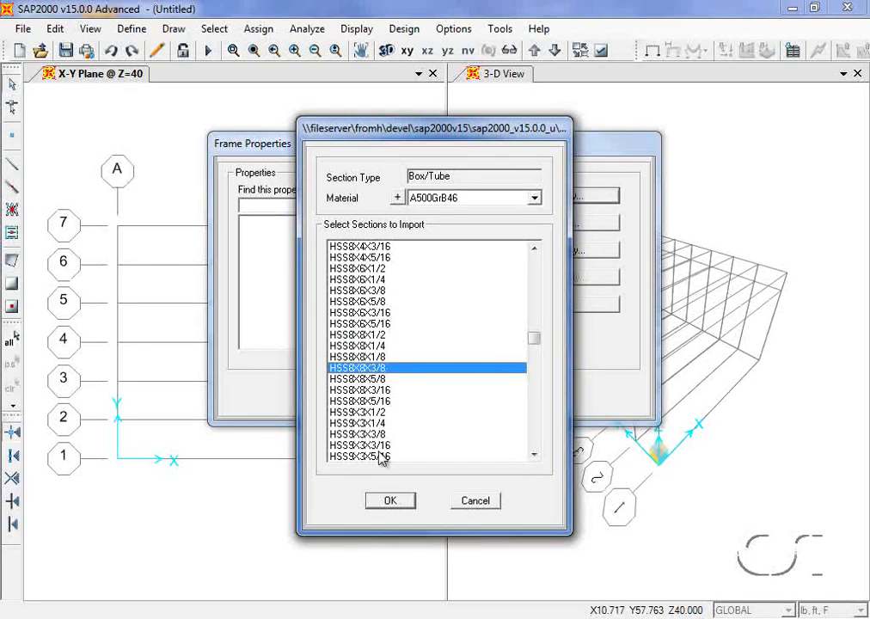
{"action": "left_click", "coordinate": [393, 501]}
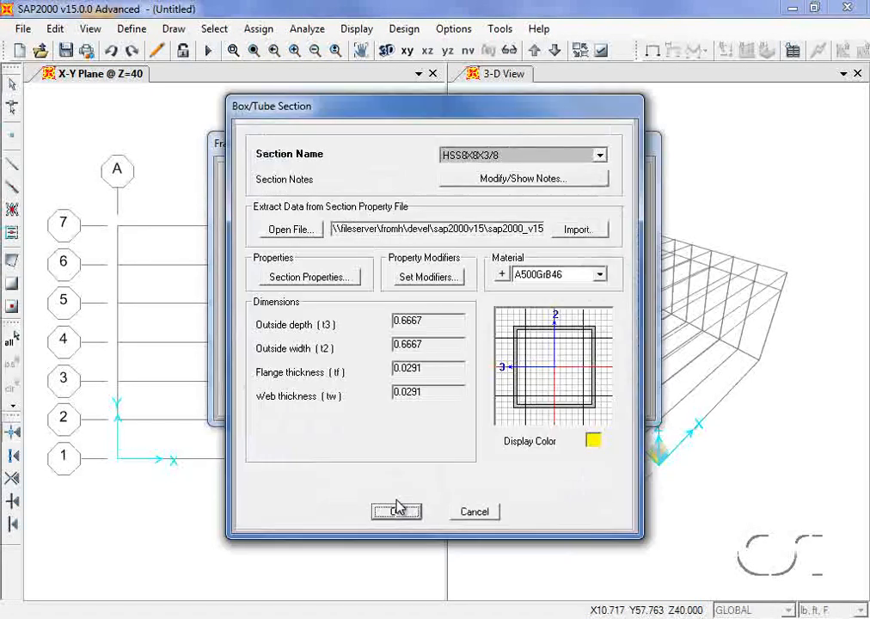
{"action": "left_click", "coordinate": [395, 511]}
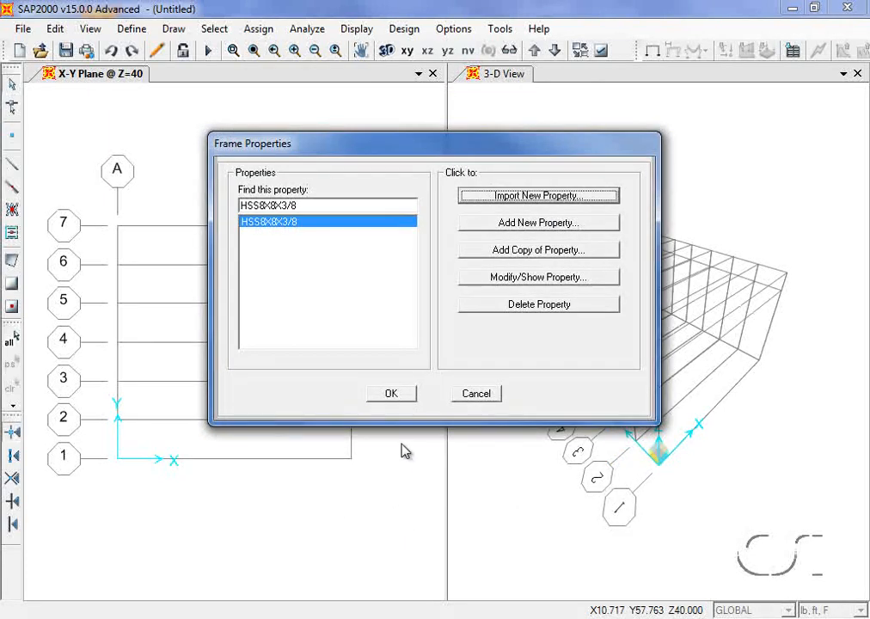
{"action": "left_click", "coordinate": [537, 197]}
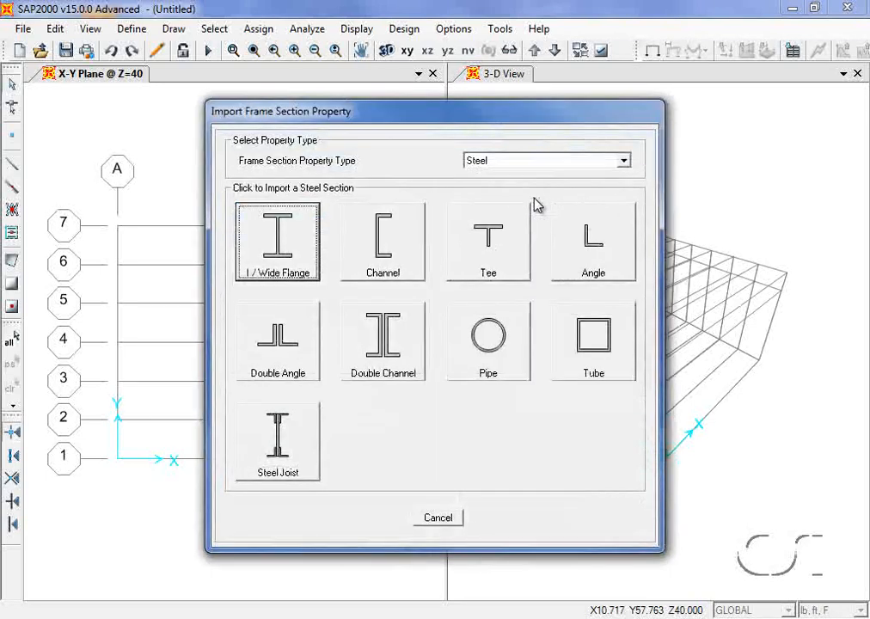
- Import the W8X10 through W8X67 wide-flange sections in A992Fy50 steel
{"action": "left_click", "coordinate": [290, 234]}
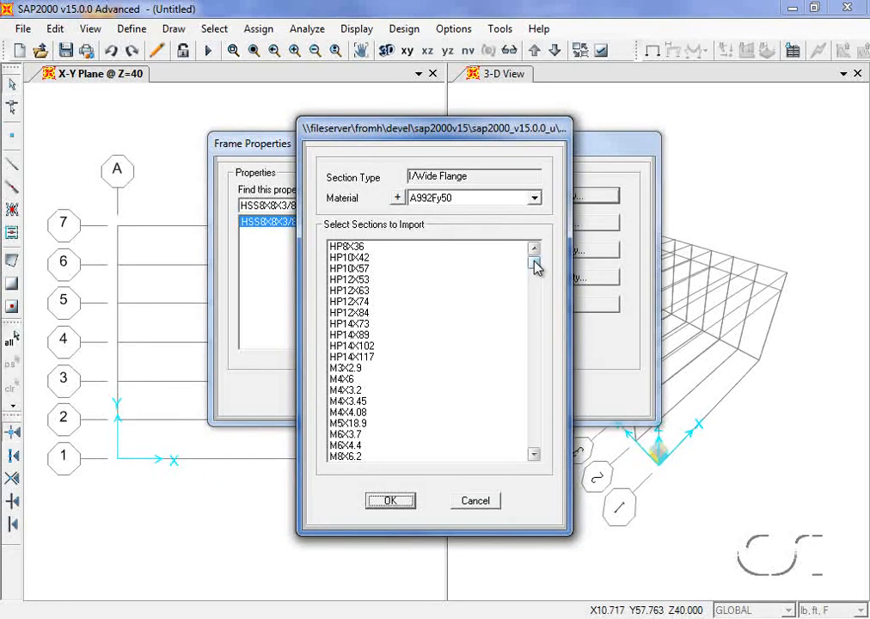
{"action": "left_click_drag", "start_coordinate": [534, 266], "coordinate": [535, 303]}
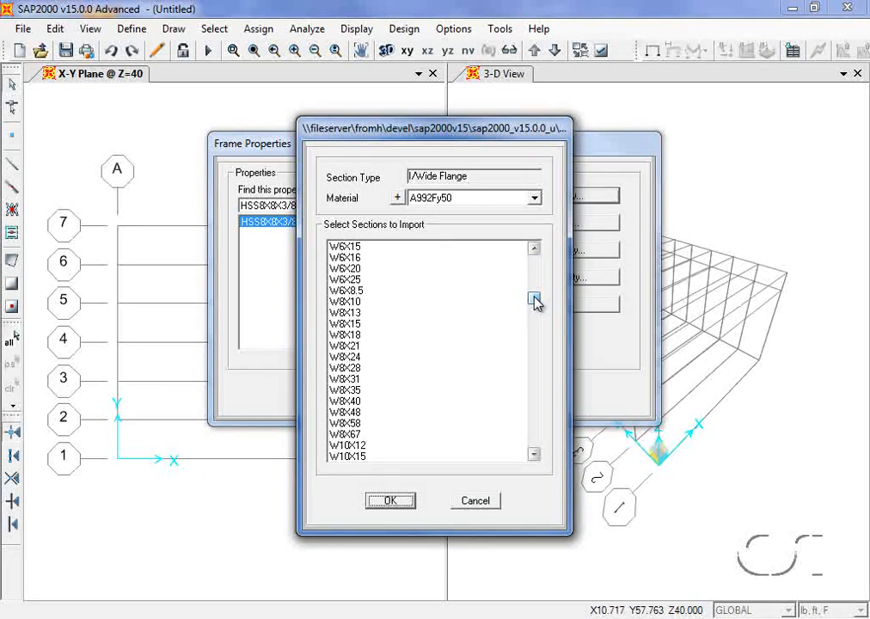
{"action": "left_click", "coordinate": [358, 302]}
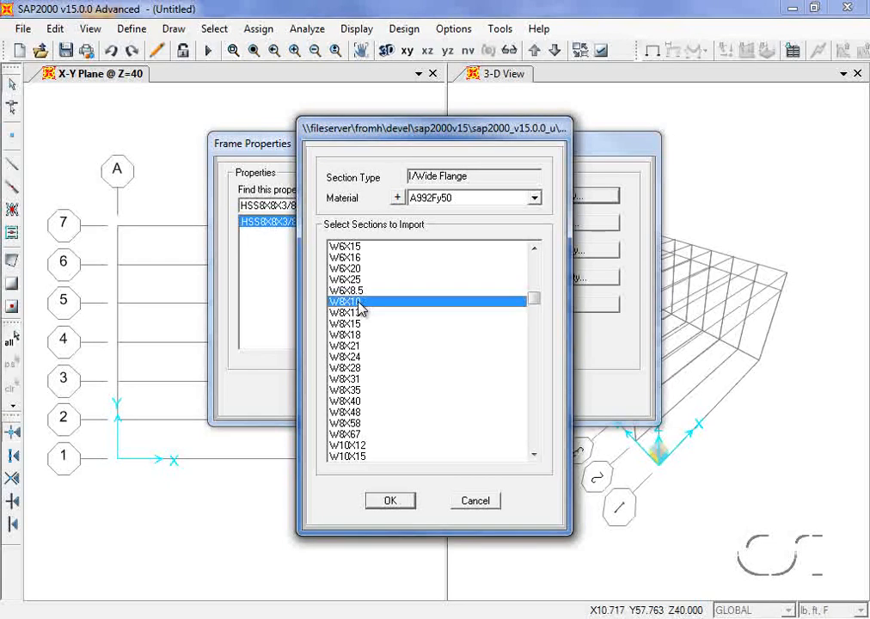
{"action": "left_click", "coordinate": [350, 436], "text": "shift"}
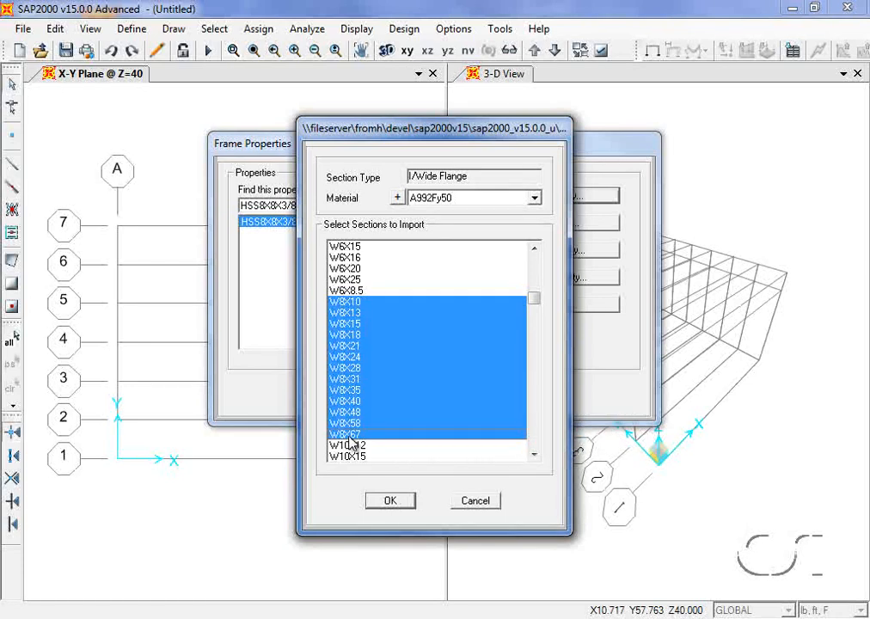
{"action": "left_click", "coordinate": [392, 500]}
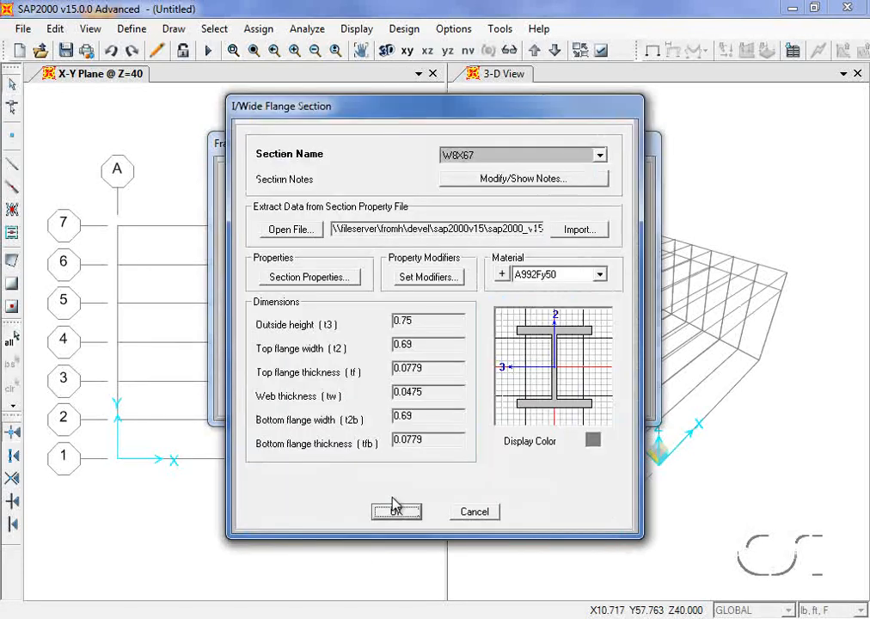
{"action": "left_click", "coordinate": [393, 509]}
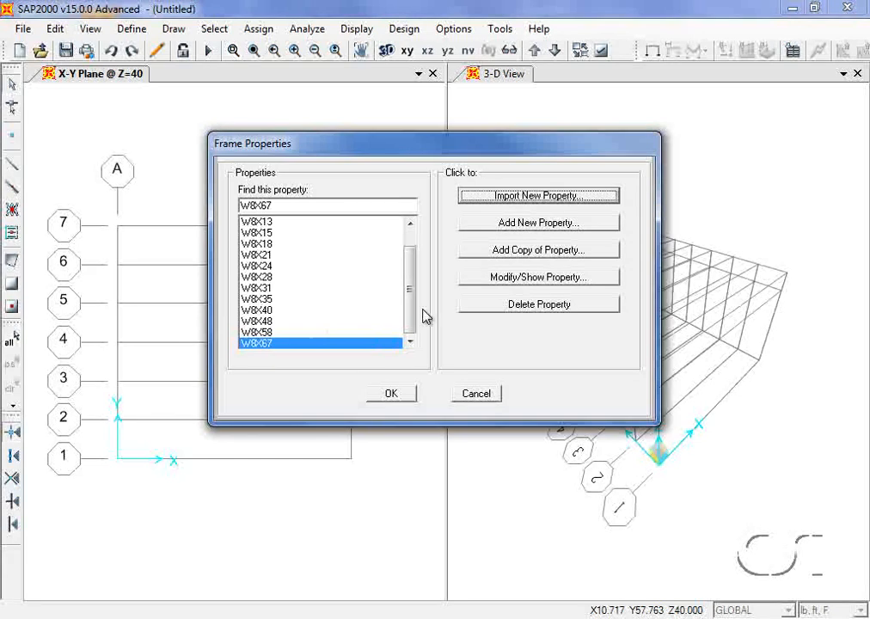
{"action": "left_click", "coordinate": [542, 223]}
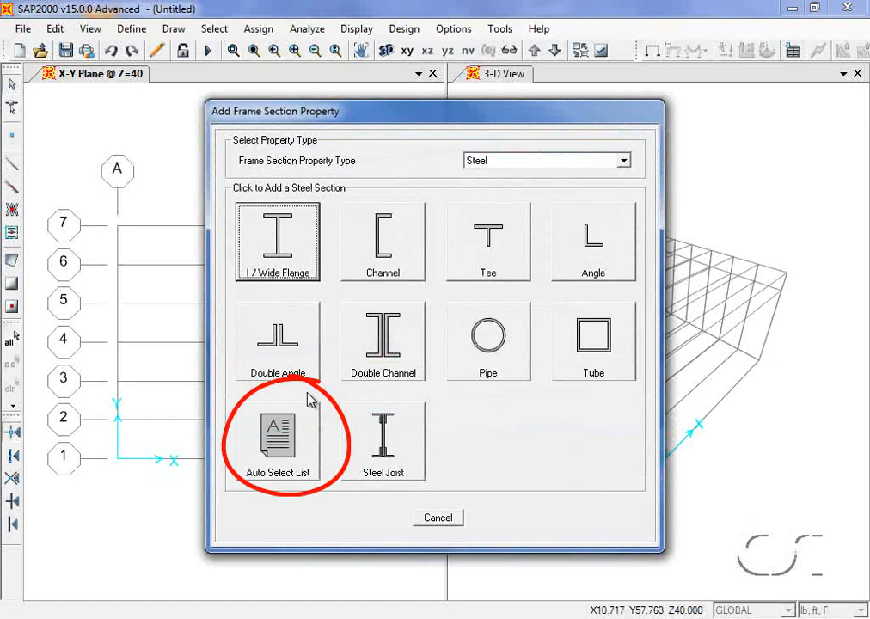
- Create auto-select section TRUSS from the W8X10–W8X67 range and close Frame Properties
{"action": "left_click", "coordinate": [290, 450]}
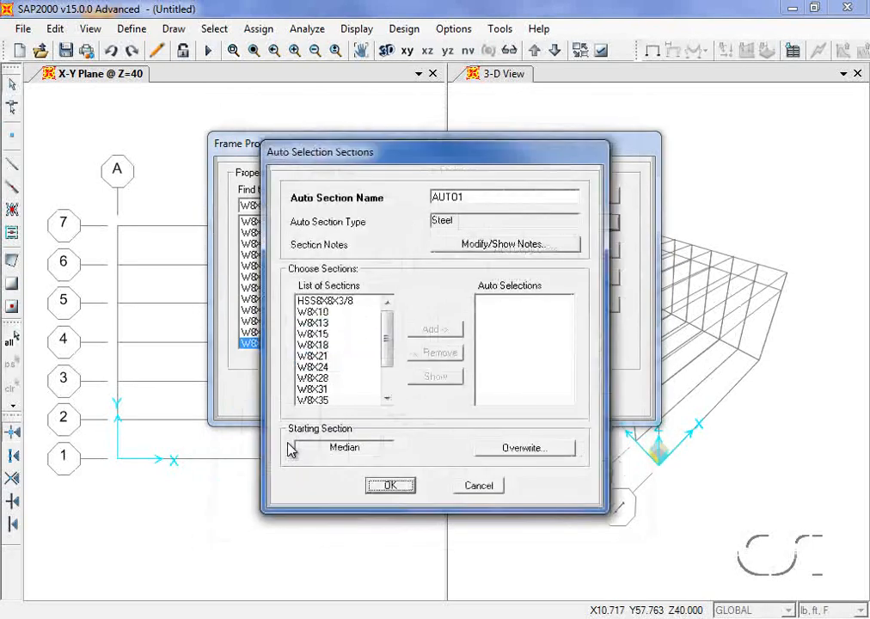
{"action": "double_click", "coordinate": [451, 197]}
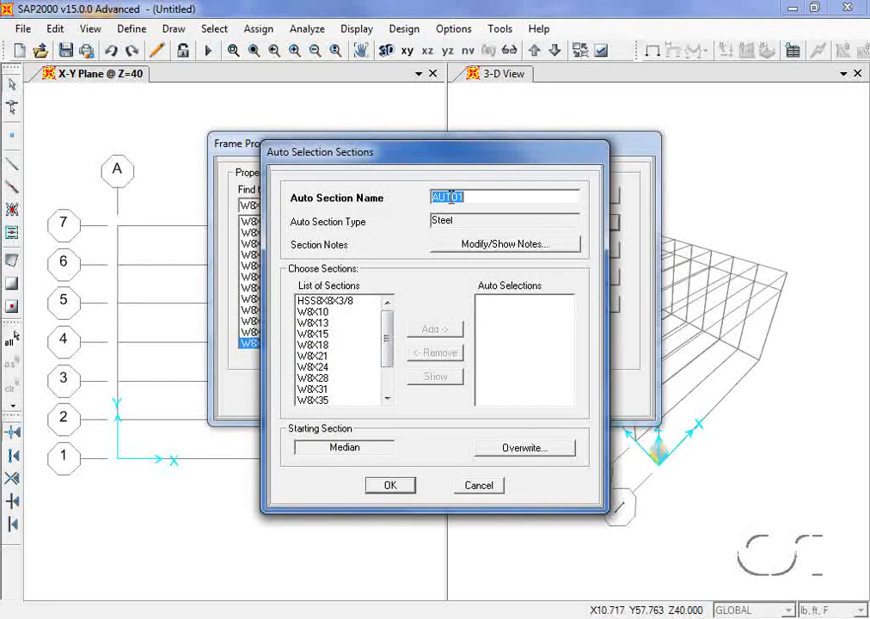
{"action": "type", "text": "TRUSS"}
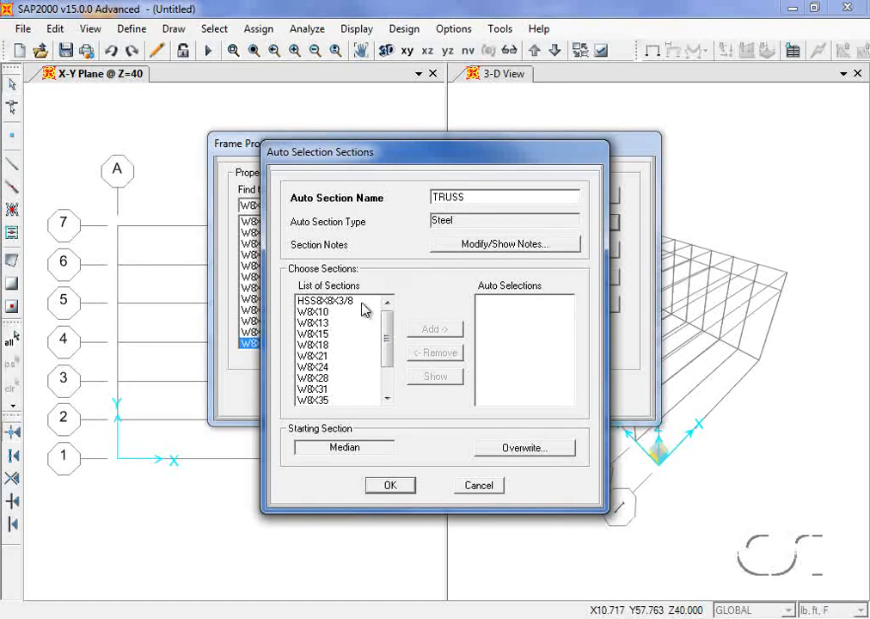
{"action": "left_click", "coordinate": [317, 312]}
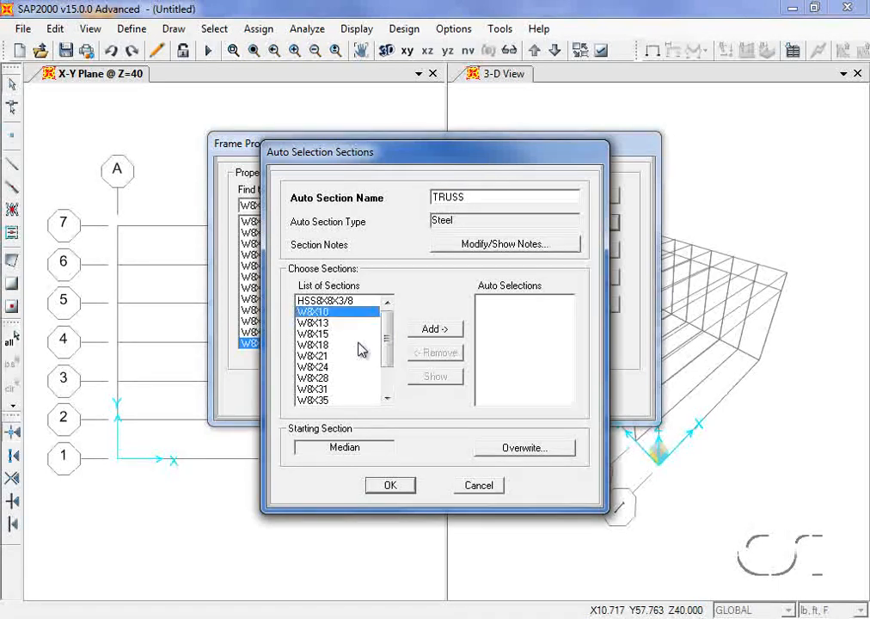
{"action": "left_click_drag", "start_coordinate": [389, 345], "coordinate": [391, 393]}
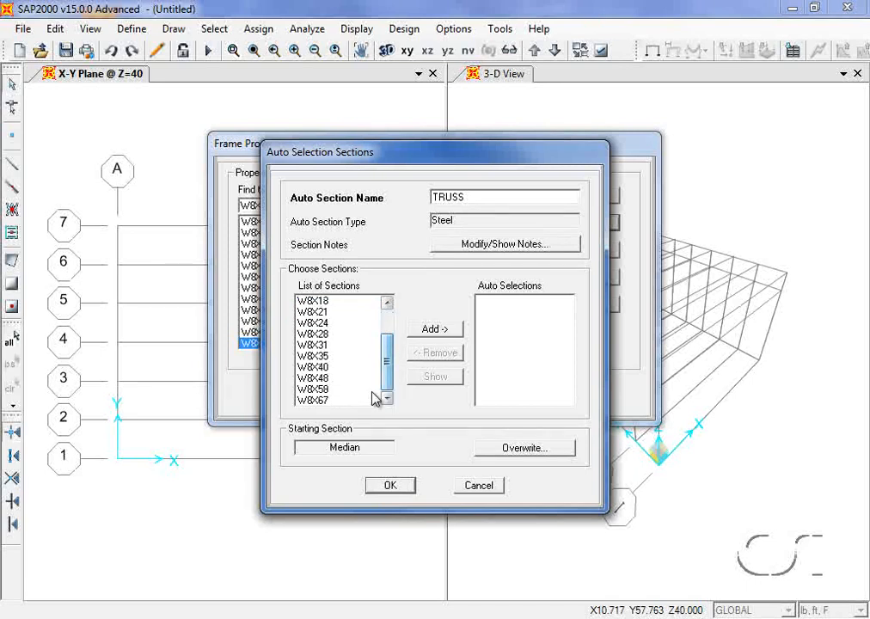
{"action": "left_click", "coordinate": [306, 400], "text": "shift"}
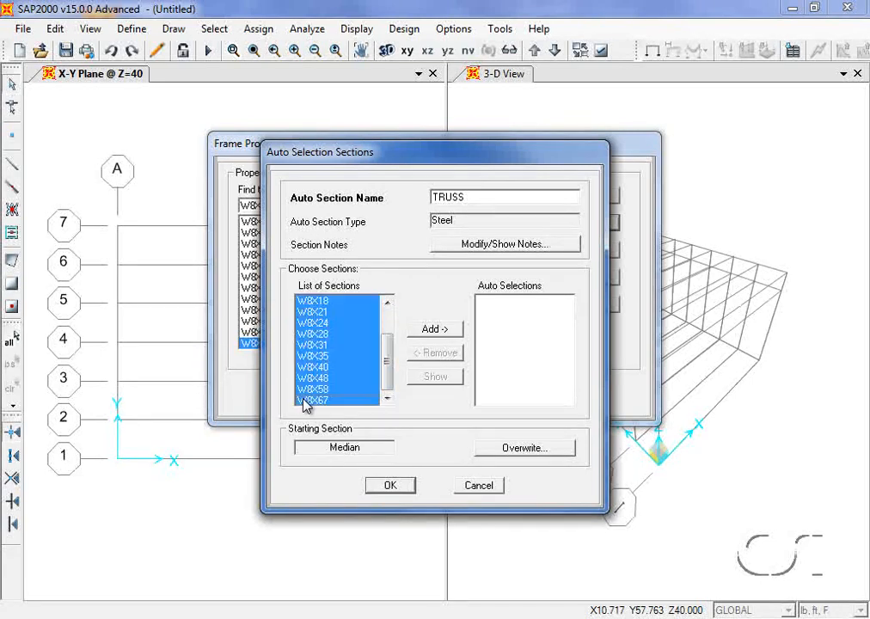
{"action": "left_click", "coordinate": [447, 329]}
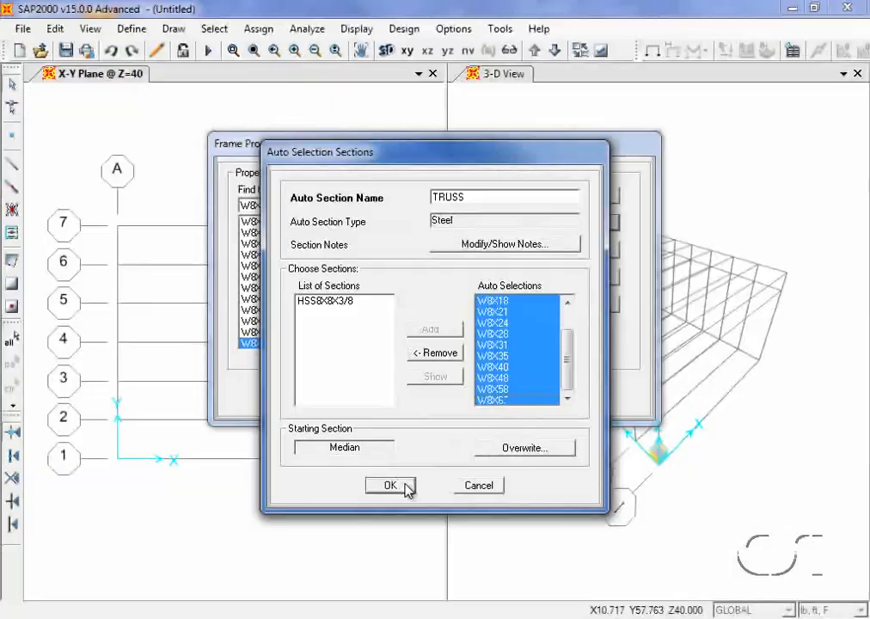
{"action": "left_click", "coordinate": [405, 485]}
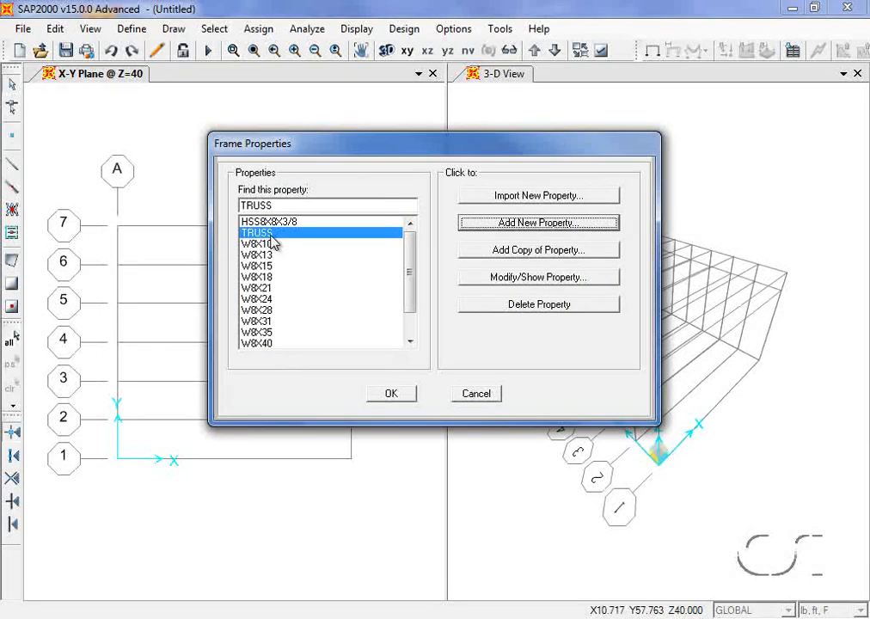
{"action": "left_click", "coordinate": [389, 395]}
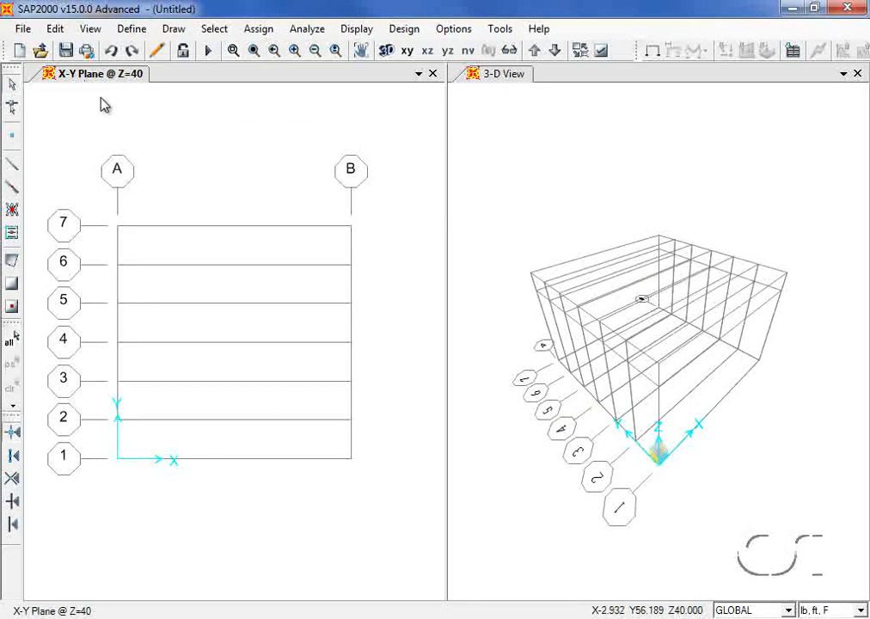
- Switch the left view to the Y-Z plane elevation at X = 0
{"action": "left_click", "coordinate": [482, 140]}
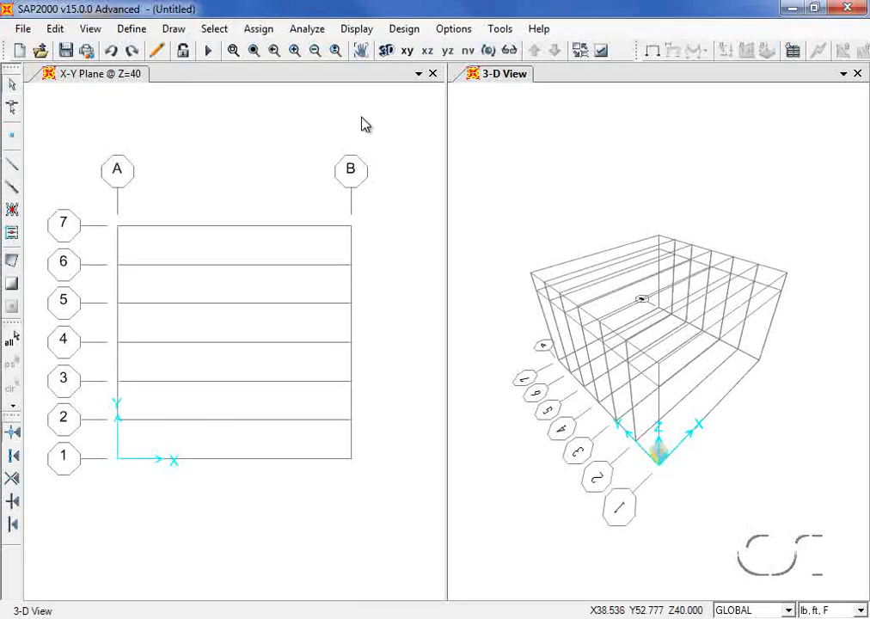
{"action": "left_click", "coordinate": [275, 131]}
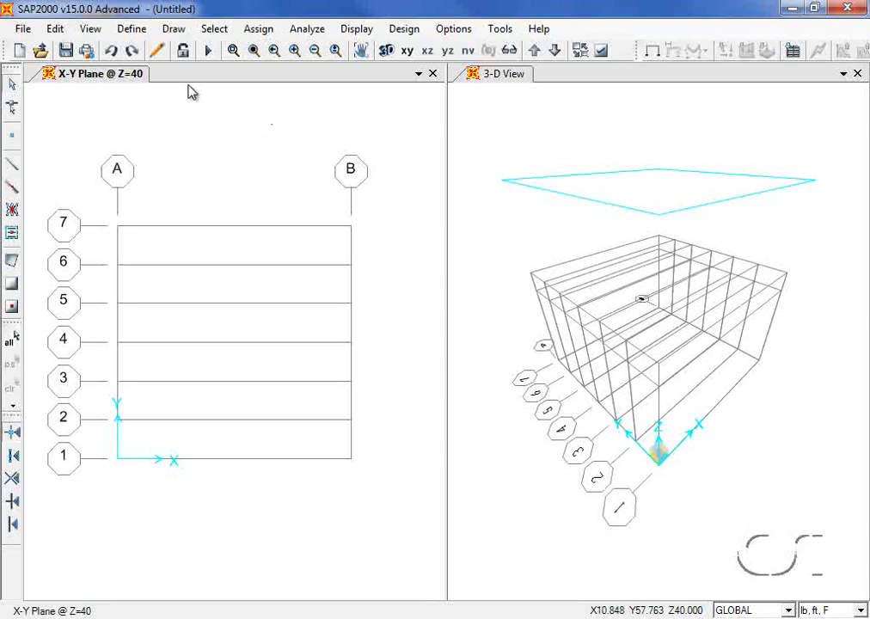
{"action": "left_click", "coordinate": [90, 29]}
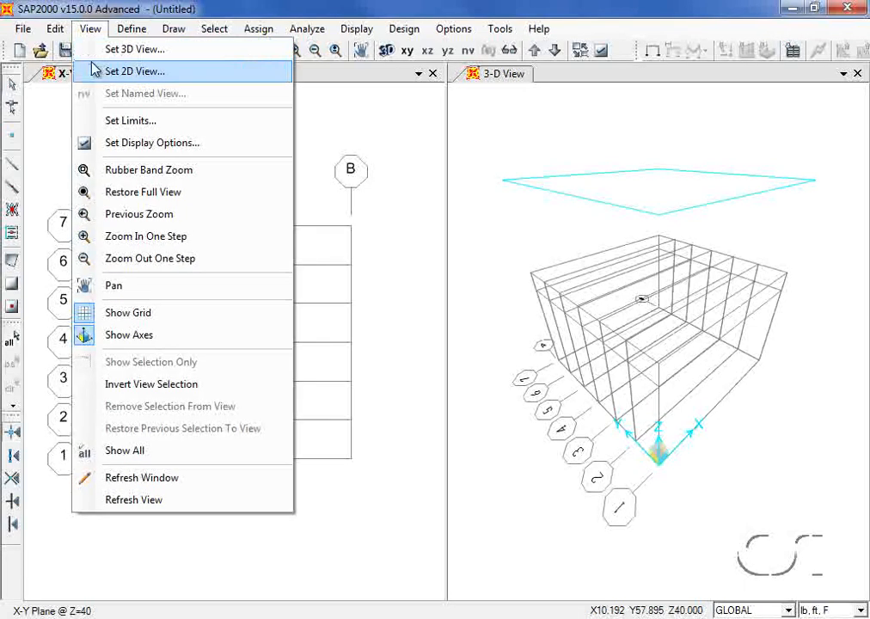
{"action": "left_click", "coordinate": [172, 78]}
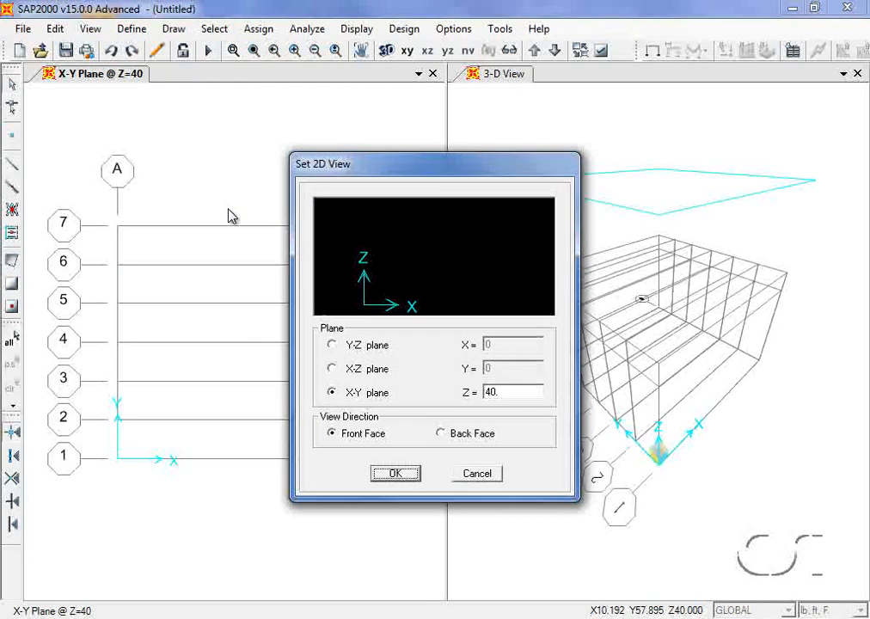
{"action": "left_click", "coordinate": [333, 345]}
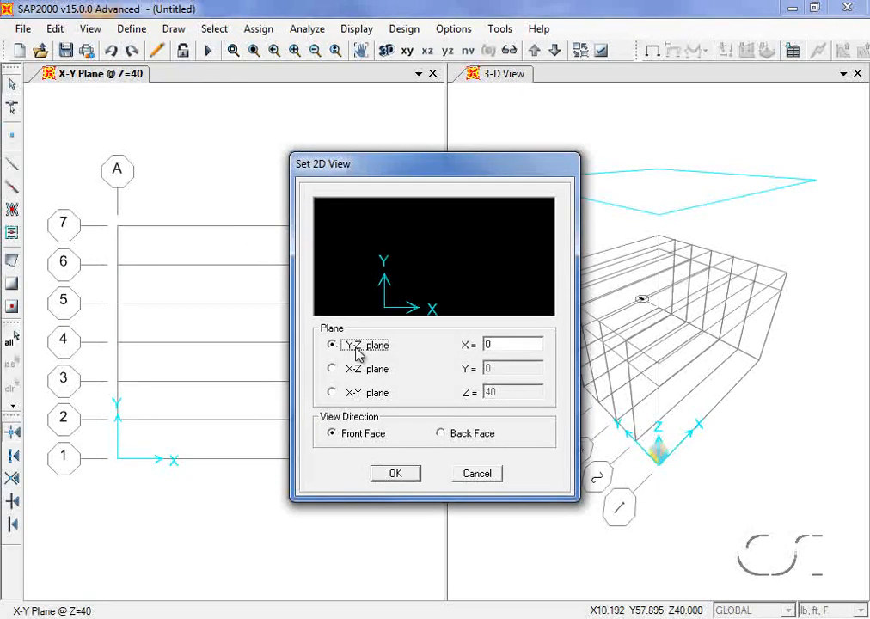
{"action": "double_click", "coordinate": [504, 345]}
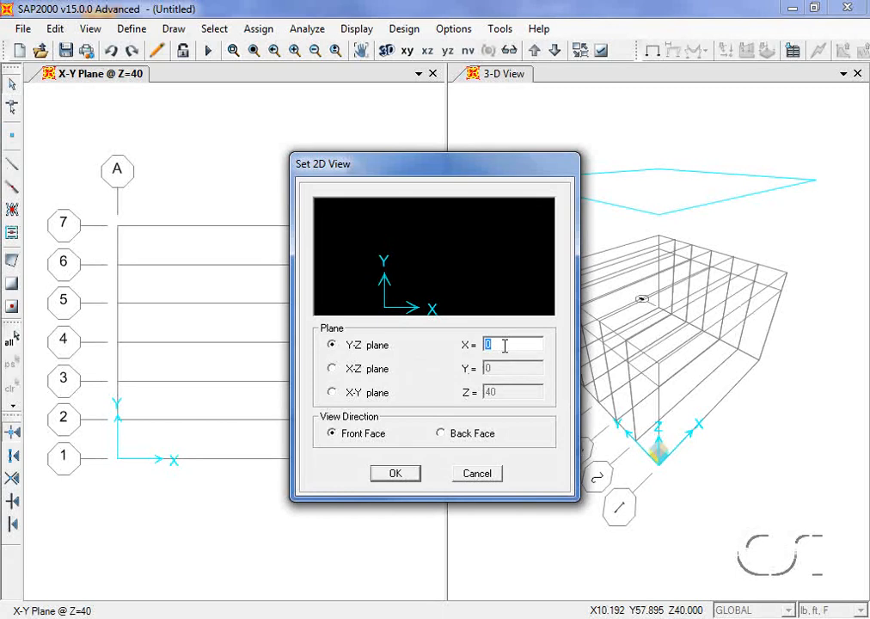
{"action": "left_click", "coordinate": [402, 474]}
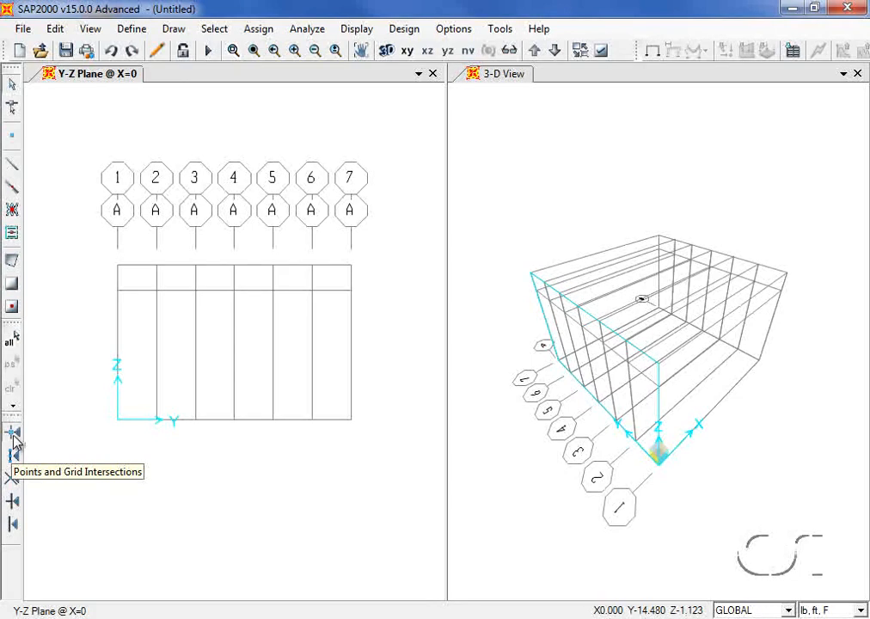
- Start drawing frame members with HSS8X8X3/8 as the section
{"action": "left_click", "coordinate": [16, 165]}
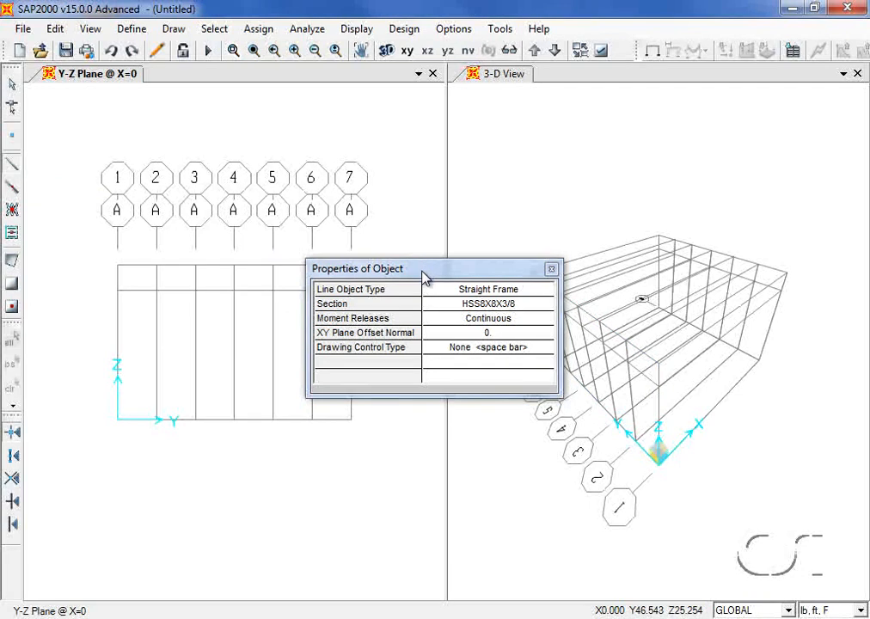
{"action": "left_click_drag", "start_coordinate": [424, 272], "coordinate": [460, 141]}
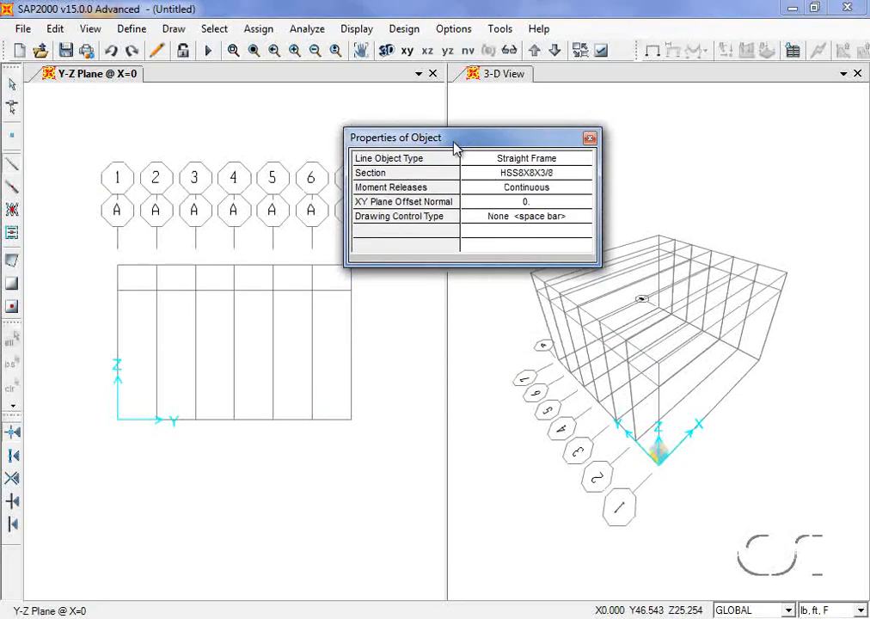
{"action": "left_click", "coordinate": [538, 175]}
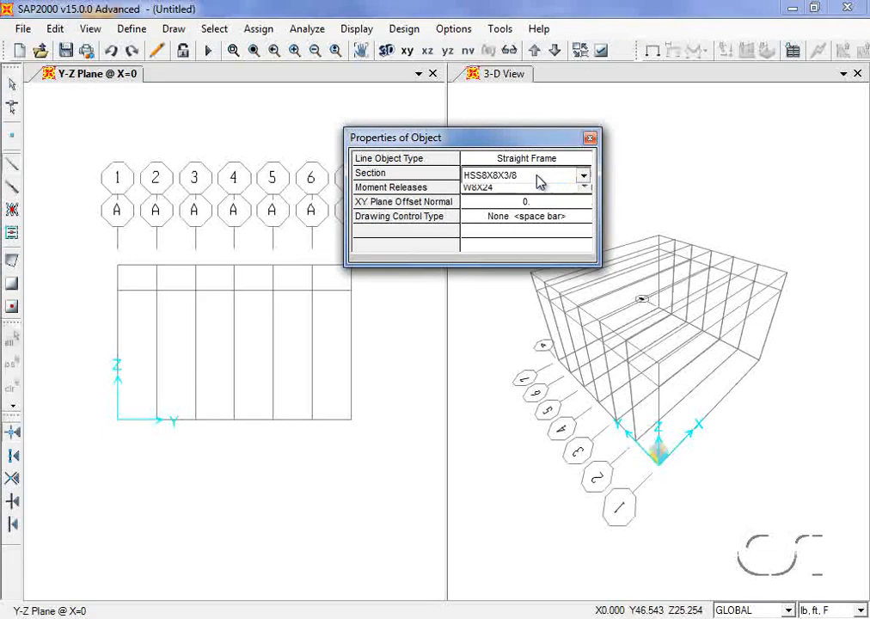
{"action": "left_click", "coordinate": [540, 177]}
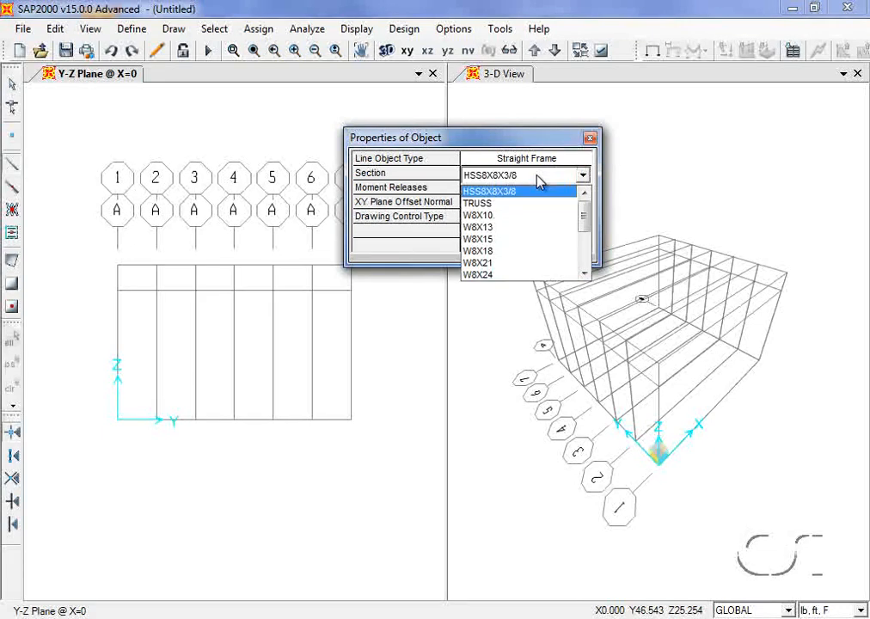
{"action": "left_click", "coordinate": [480, 192]}
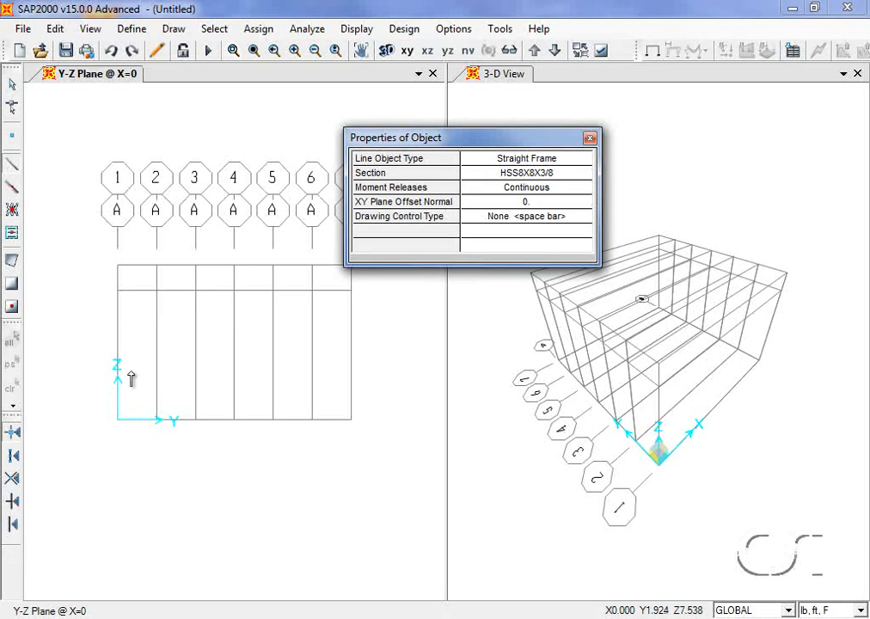
- Draw 24 ft columns from ground to Z=24 at grid lines 1 and 7
{"action": "left_click", "coordinate": [119, 421]}
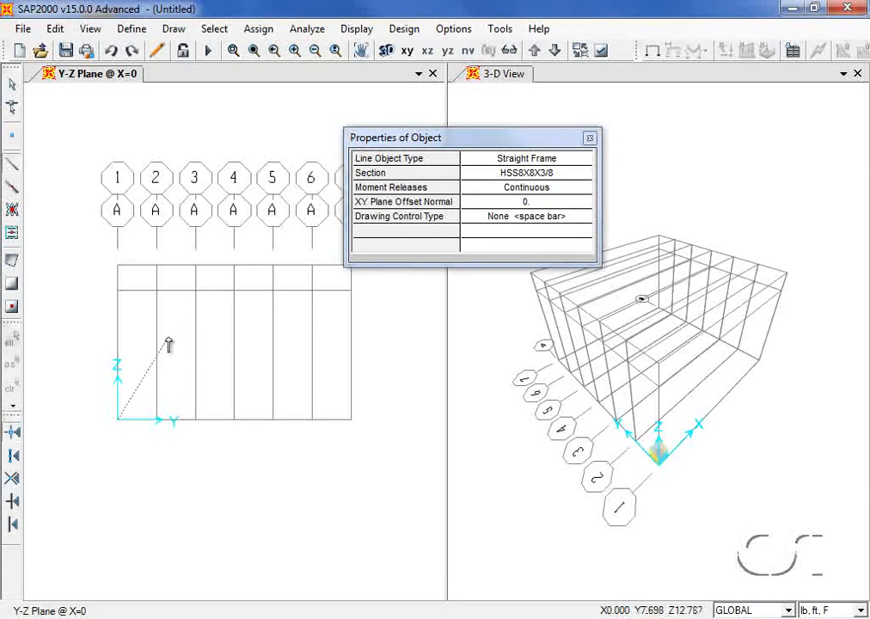
{"action": "left_click", "coordinate": [118, 265]}
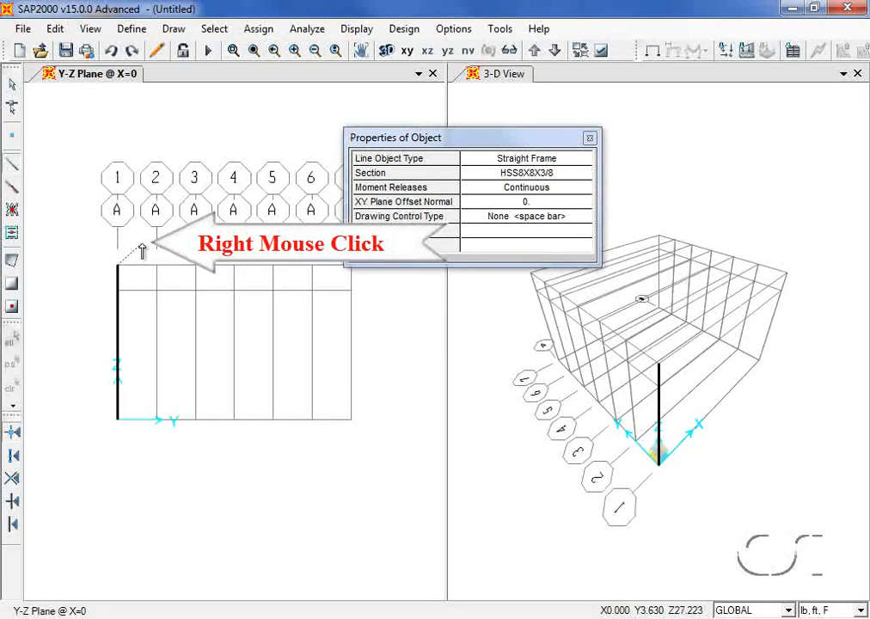
{"action": "right_click", "coordinate": [142, 250]}
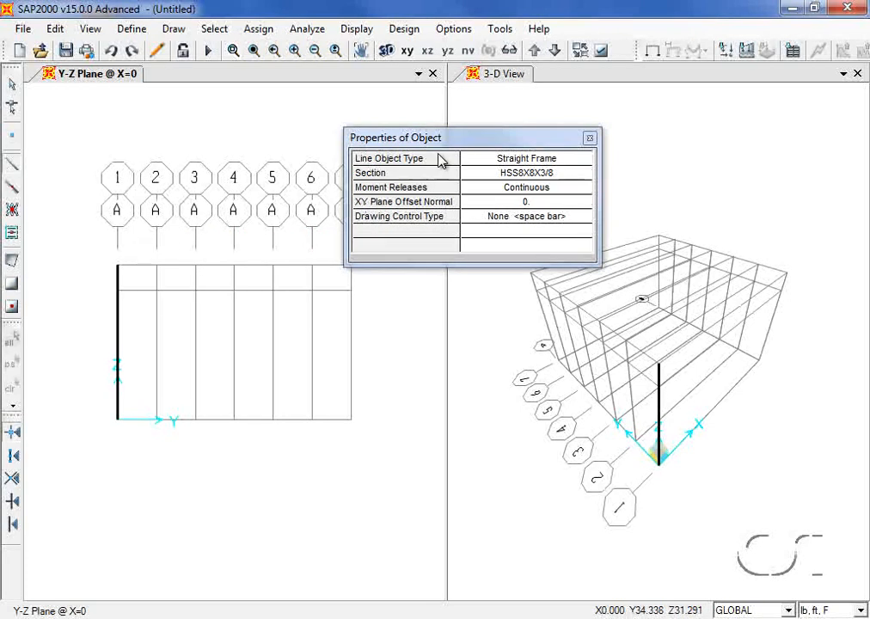
{"action": "left_click_drag", "start_coordinate": [451, 142], "coordinate": [498, 101]}
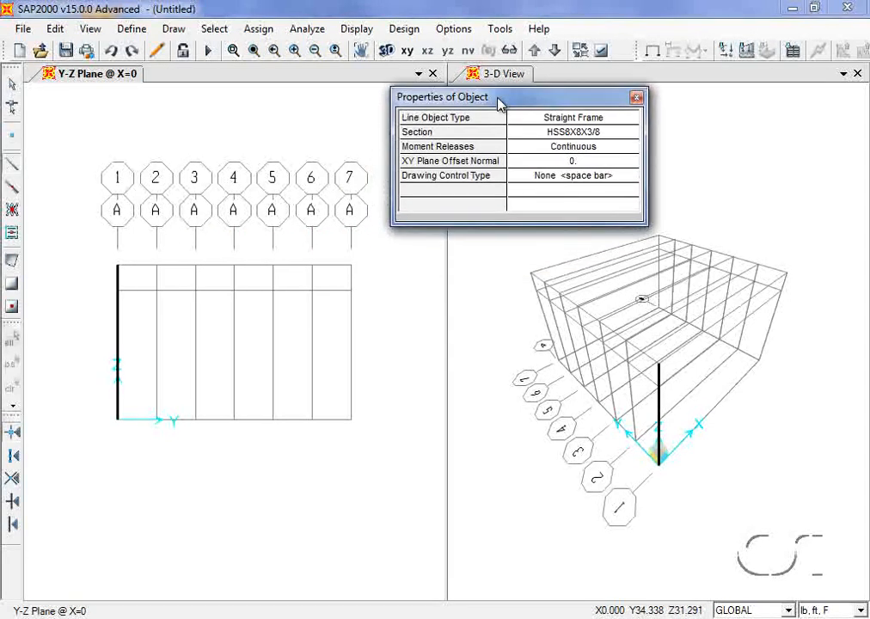
{"action": "left_click", "coordinate": [351, 421]}
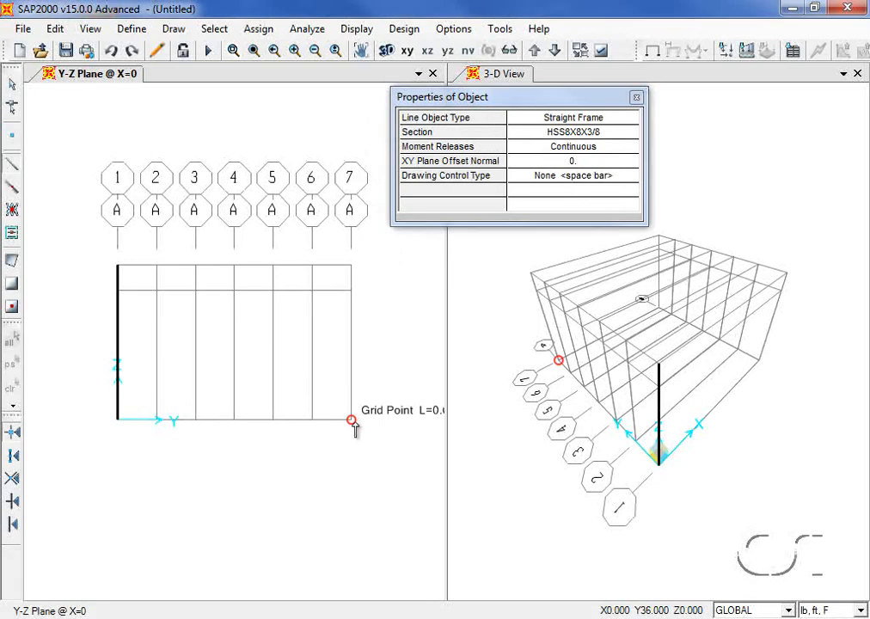
{"action": "left_click", "coordinate": [351, 267]}
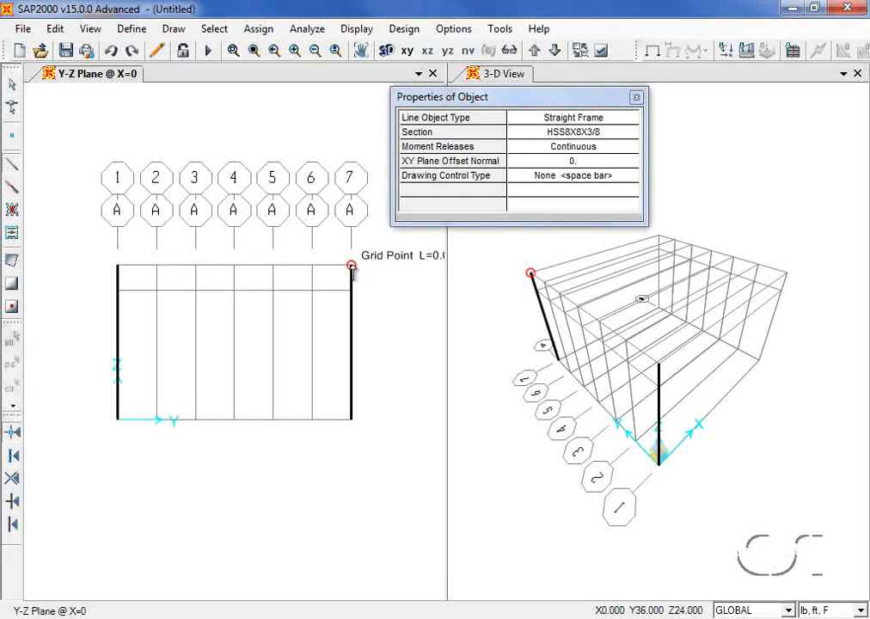
{"action": "right_click", "coordinate": [390, 241]}
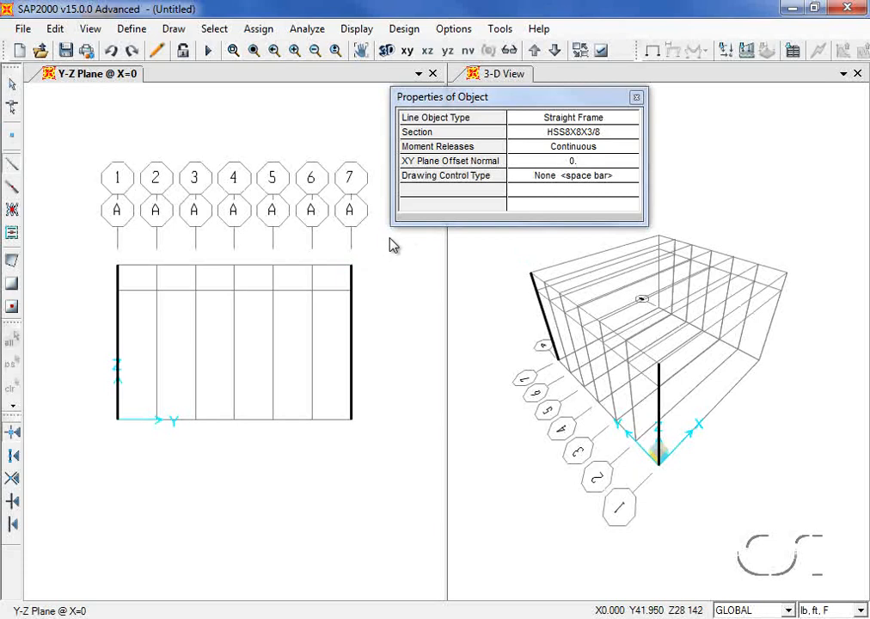
- Switch the frame section to TRUSS and draw the two chords at Z=20 and Z=24 ft
{"action": "left_click", "coordinate": [556, 133]}
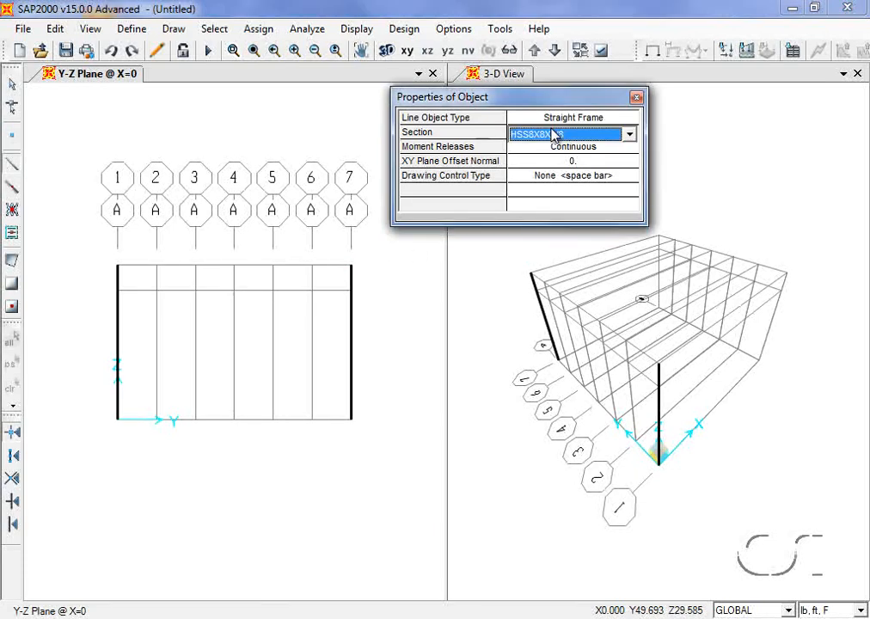
{"action": "left_click", "coordinate": [556, 133]}
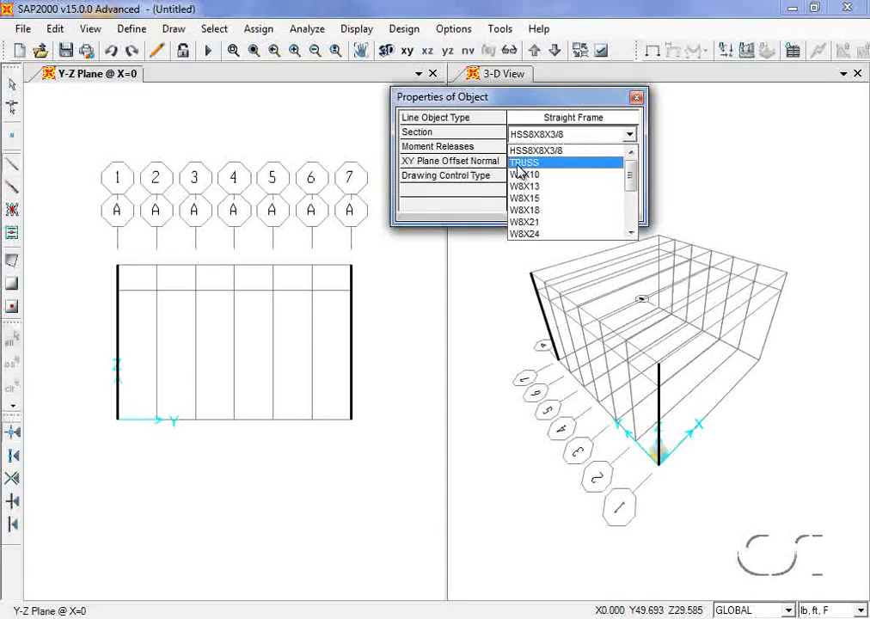
{"action": "left_click", "coordinate": [540, 164]}
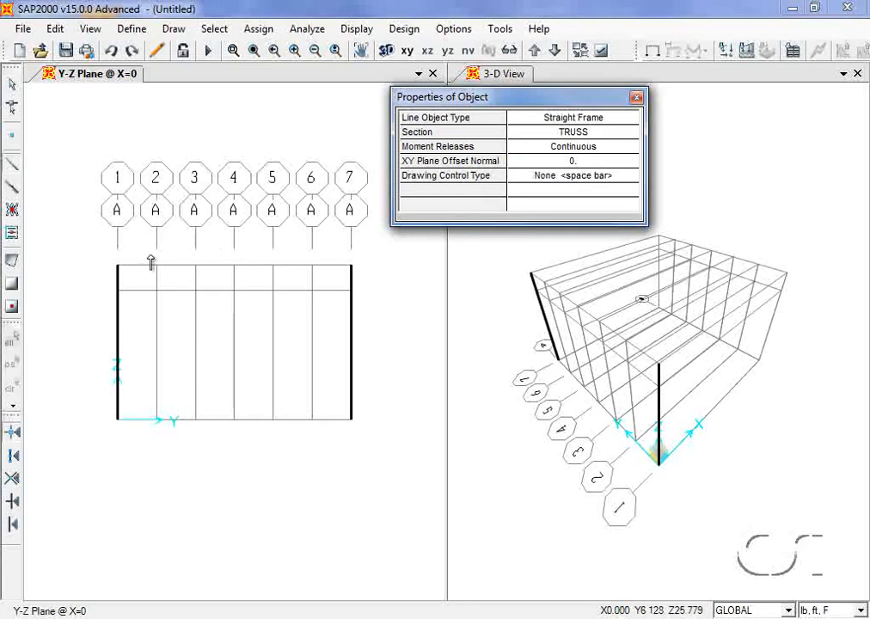
{"action": "left_click", "coordinate": [118, 291]}
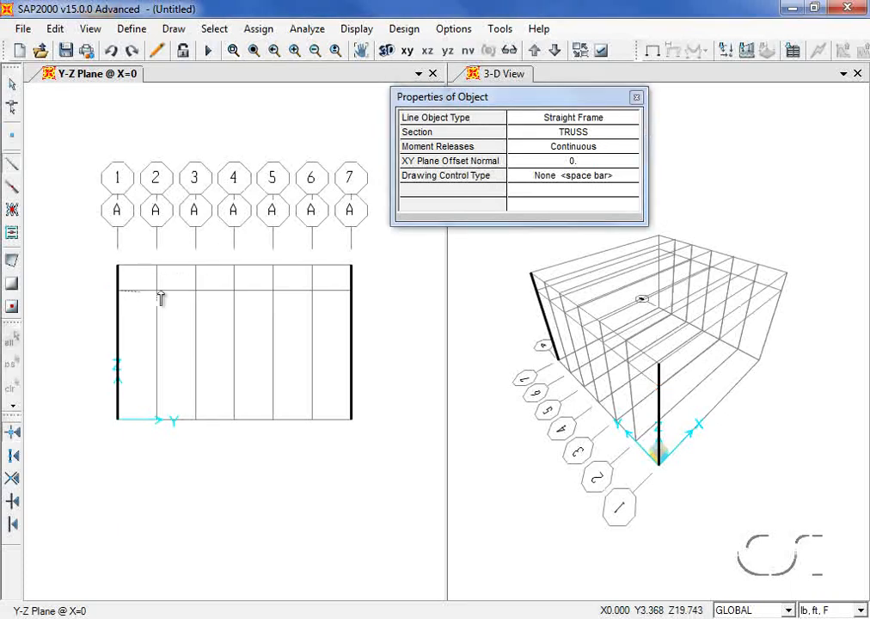
{"action": "left_click", "coordinate": [351, 292]}
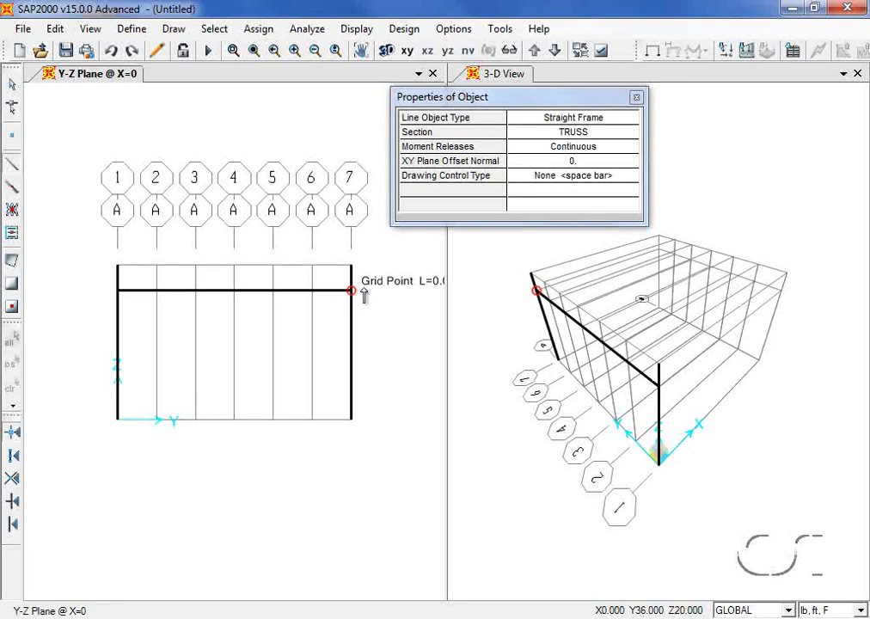
{"action": "right_click", "coordinate": [375, 283]}
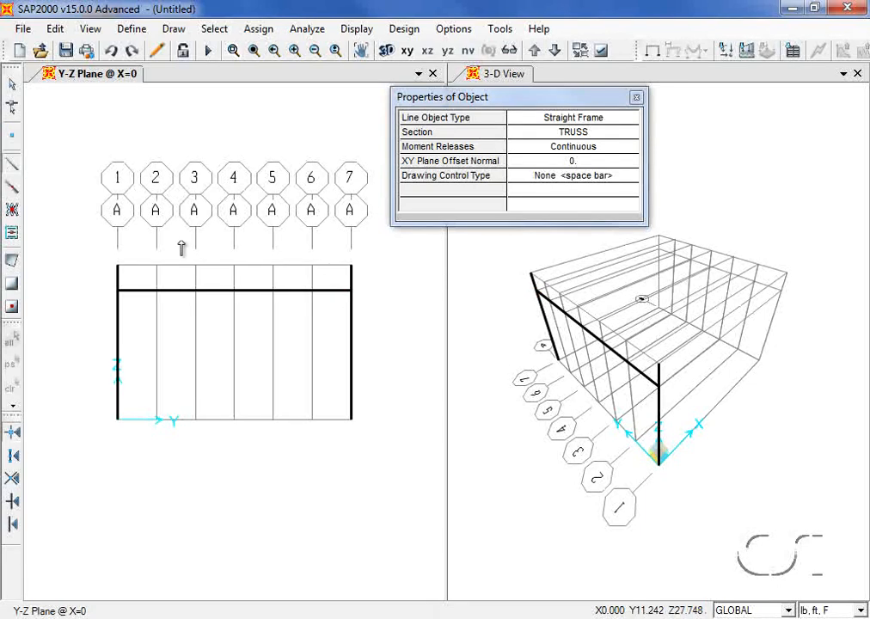
{"action": "left_click", "coordinate": [118, 265]}
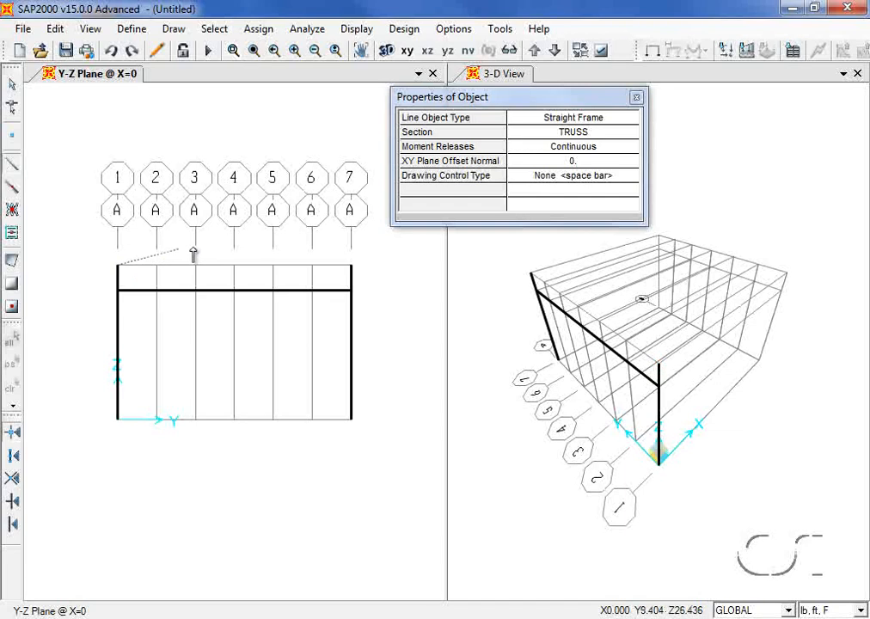
{"action": "left_click", "coordinate": [351, 267]}
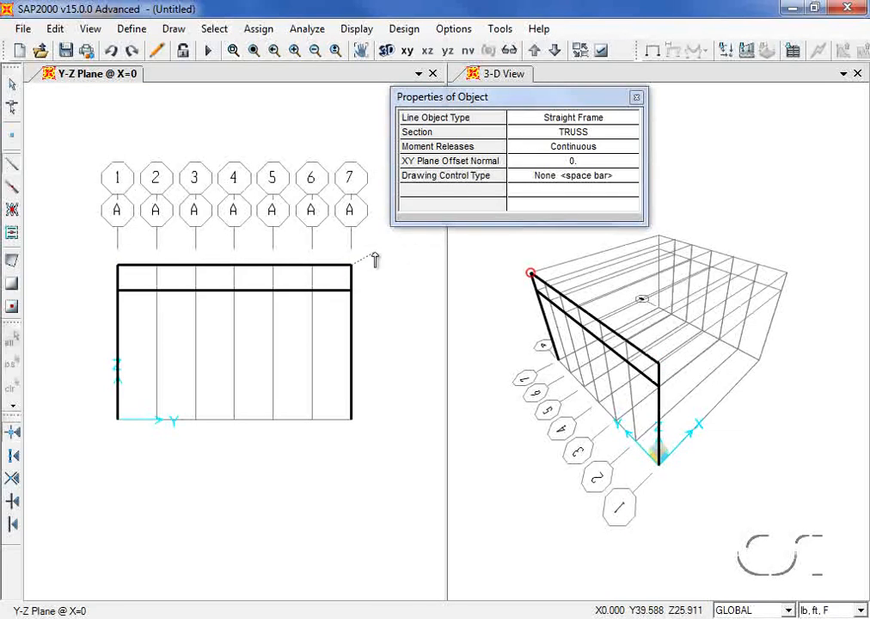
{"action": "right_click", "coordinate": [375, 259]}
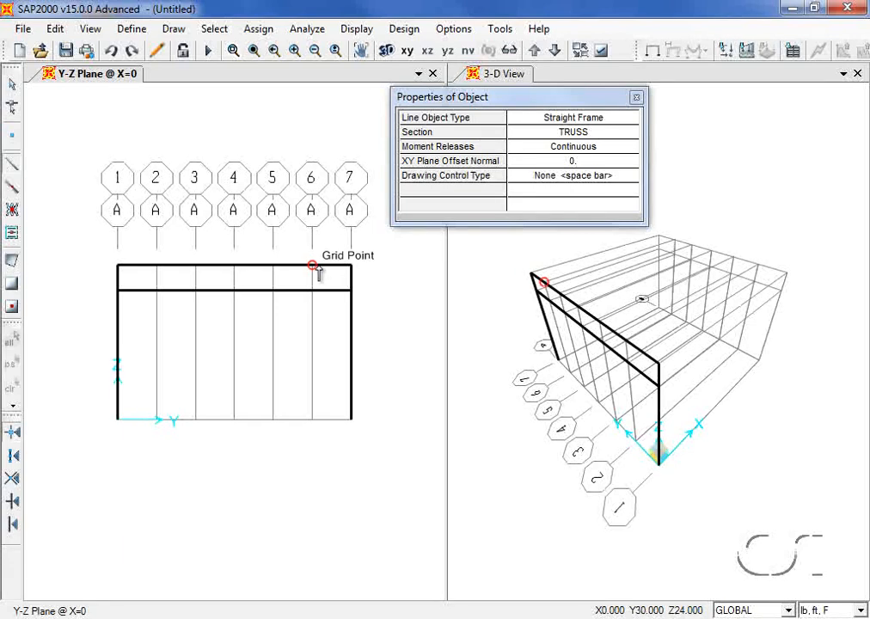
- Draw diagonals and verticals across the right bays, from the top-right corner to column 4
{"action": "left_click", "coordinate": [349, 266]}
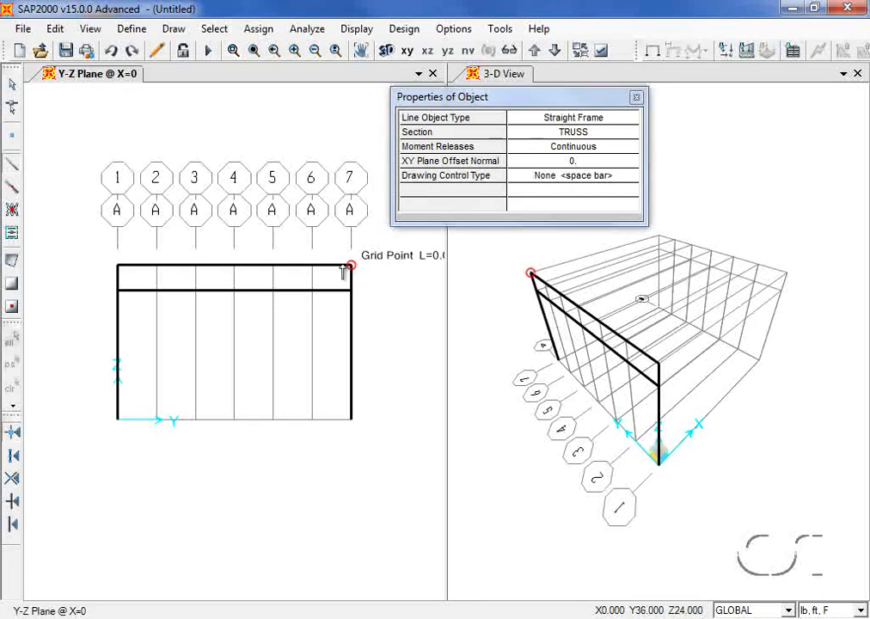
{"action": "left_click", "coordinate": [313, 288]}
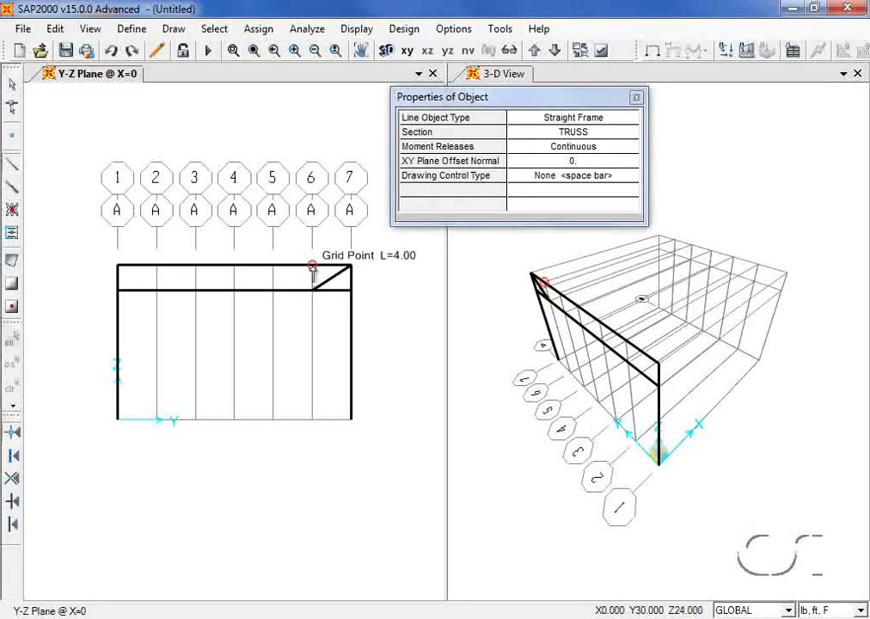
{"action": "left_click", "coordinate": [313, 266]}
{"action": "left_click", "coordinate": [272, 290]}
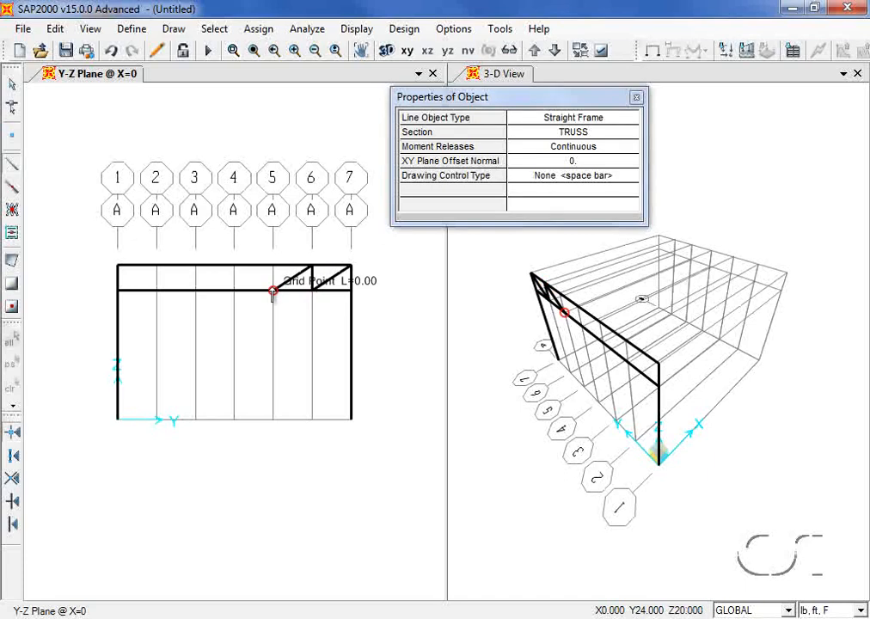
{"action": "left_click", "coordinate": [272, 266]}
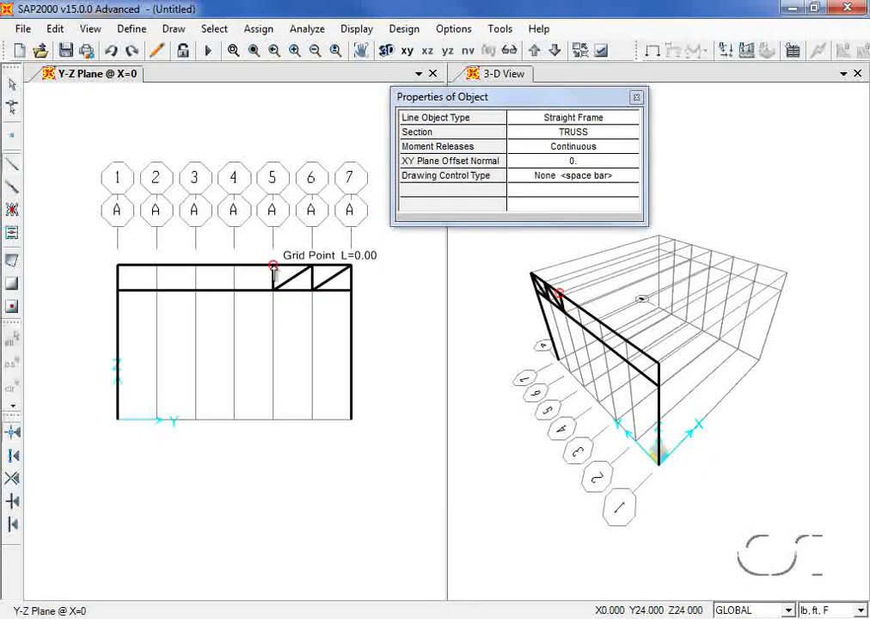
{"action": "left_click", "coordinate": [235, 290]}
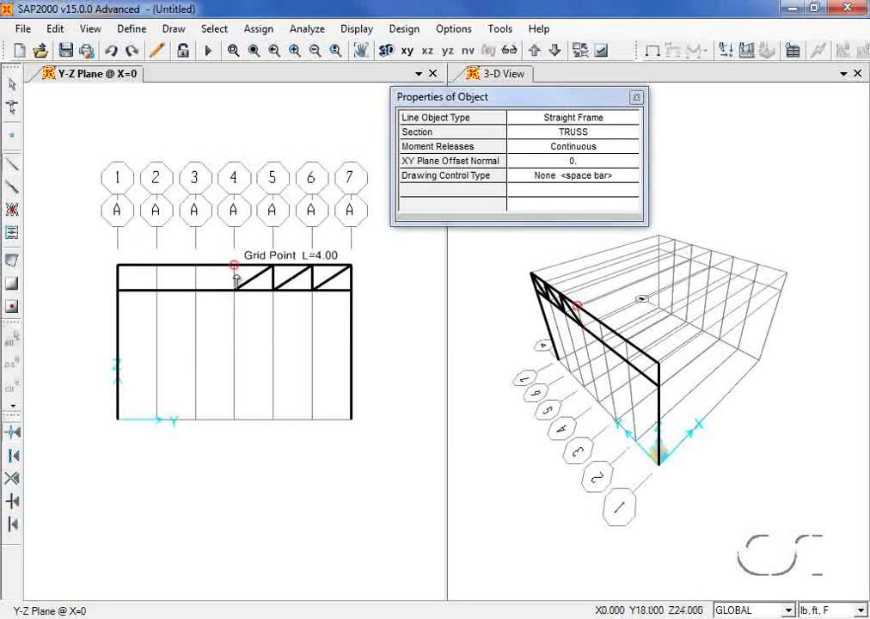
{"action": "left_click", "coordinate": [234, 266]}
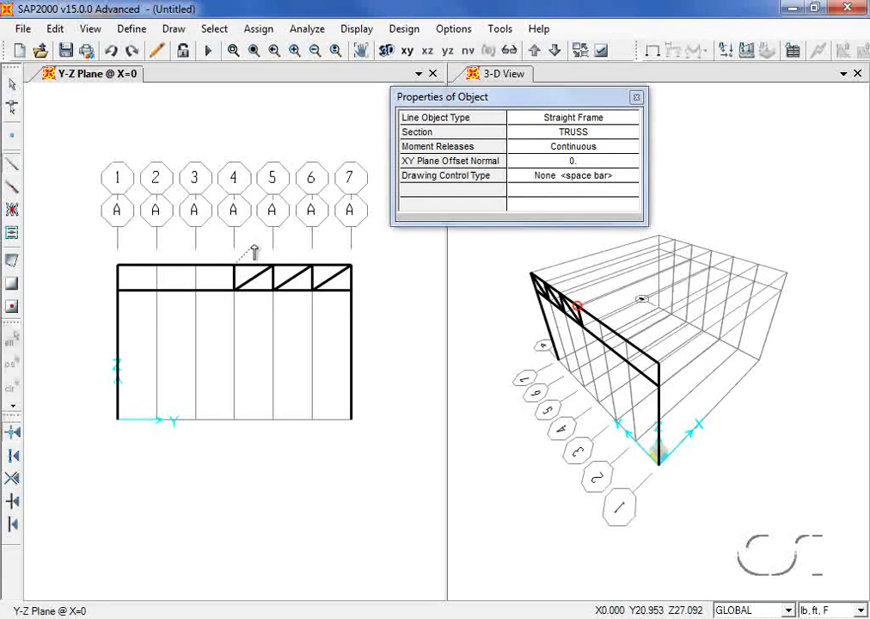
{"action": "key", "text": "Escape"}
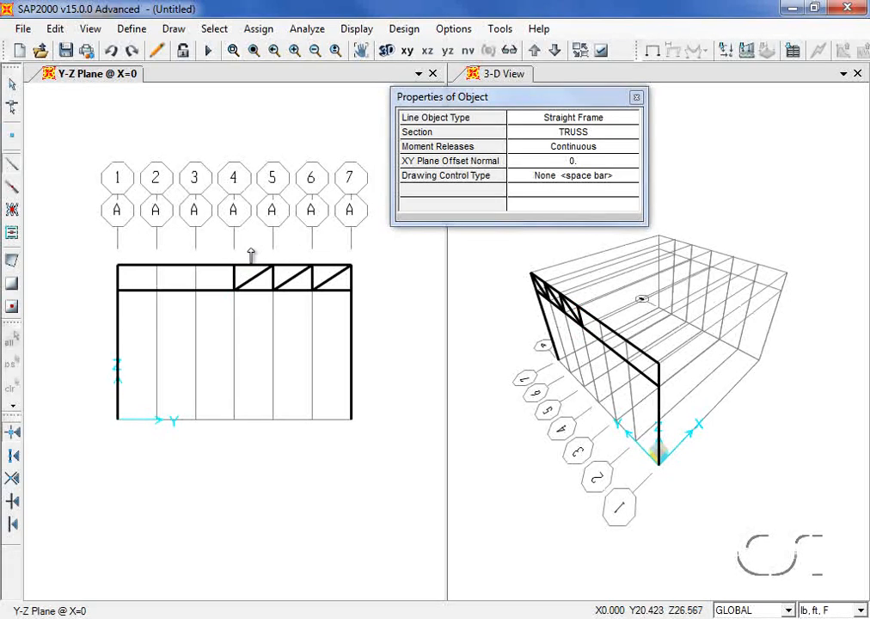
- Draw braces and verticals across the left bays, from column 4 to column 1
{"action": "left_click", "coordinate": [235, 290]}
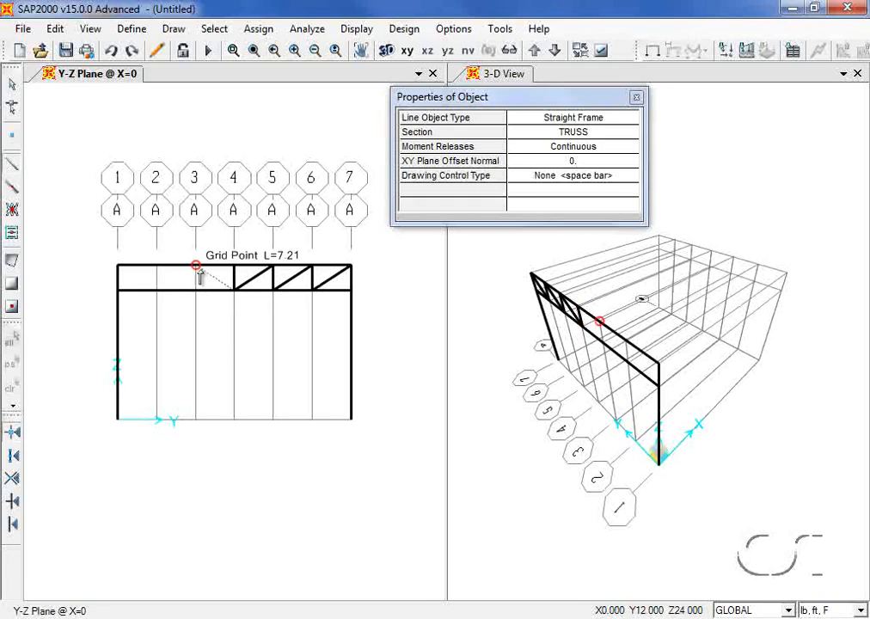
{"action": "left_click", "coordinate": [196, 265]}
{"action": "left_click", "coordinate": [197, 291]}
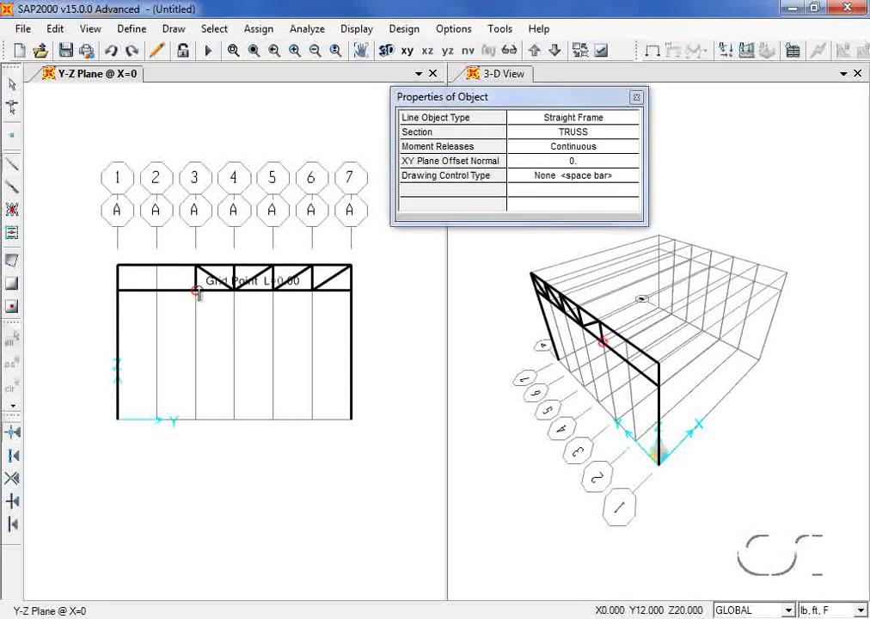
{"action": "left_click", "coordinate": [157, 266]}
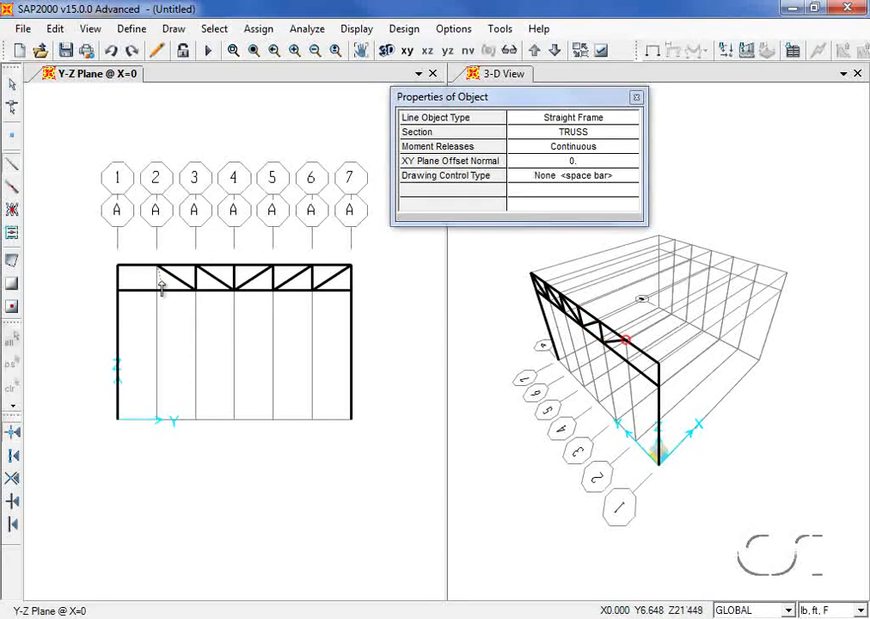
{"action": "left_click", "coordinate": [156, 291]}
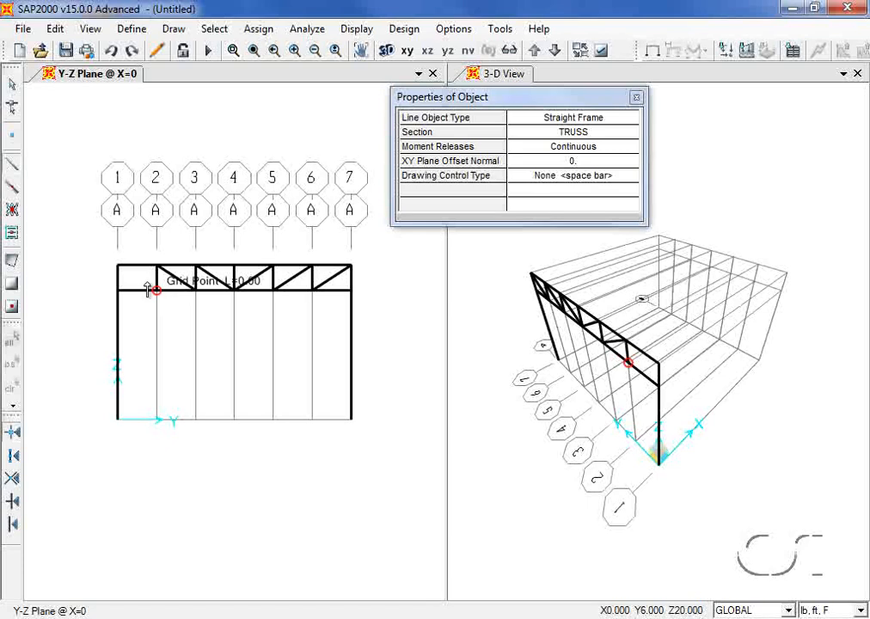
{"action": "left_click", "coordinate": [118, 265]}
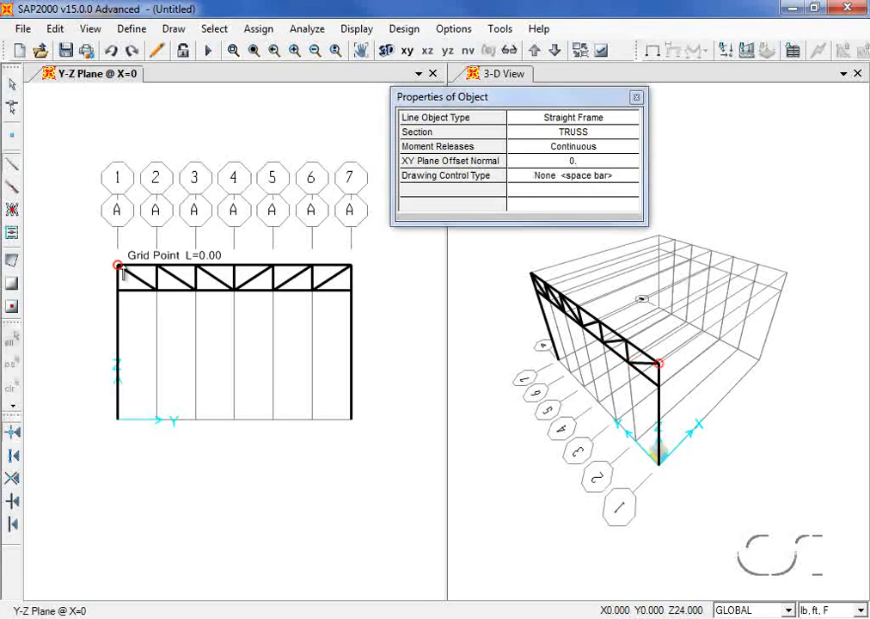
{"action": "right_click", "coordinate": [94, 223]}
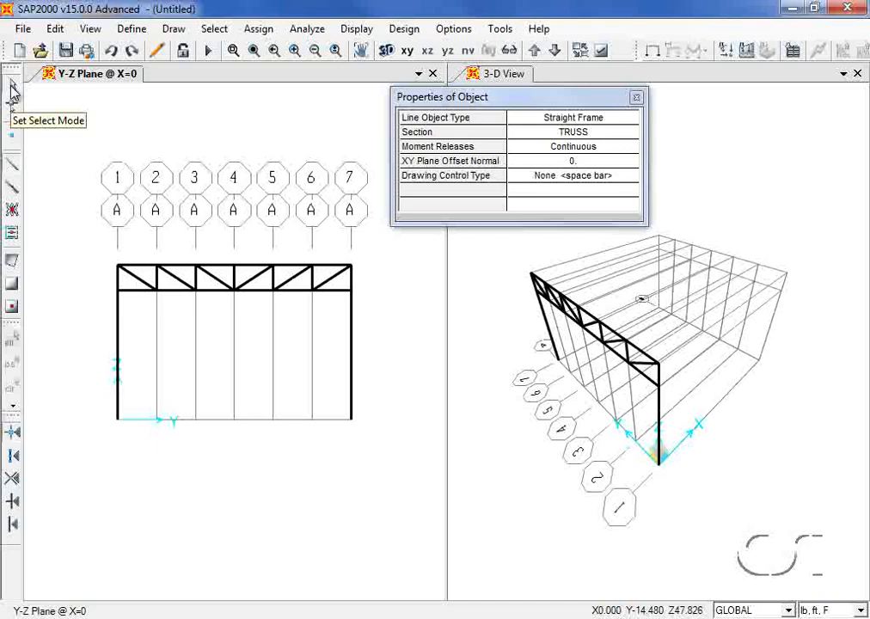
- Return to select mode and crossing-window the eleven truss members between 20 and 24 ft
{"action": "left_click", "coordinate": [12, 89]}
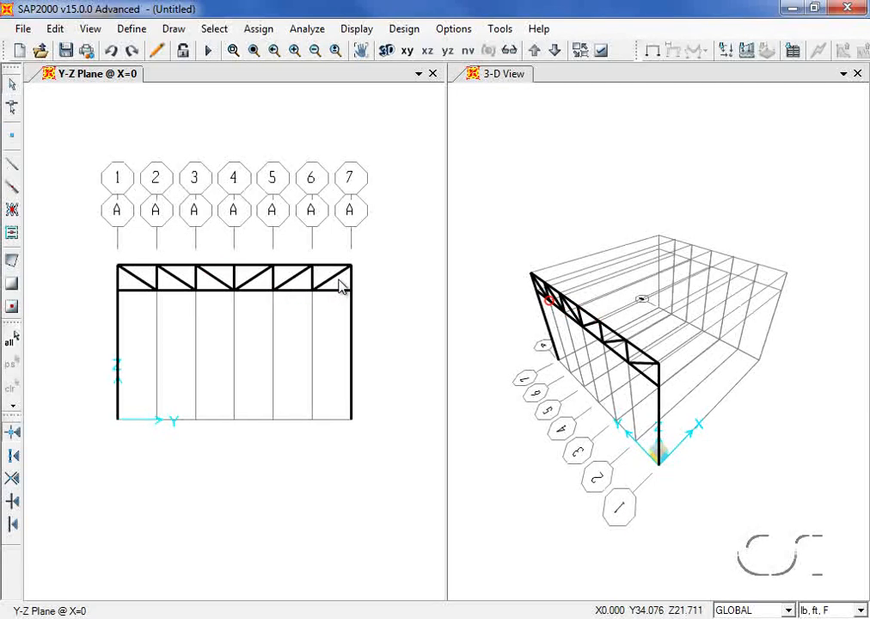
{"action": "left_click_drag", "start_coordinate": [339, 280], "coordinate": [131, 283]}
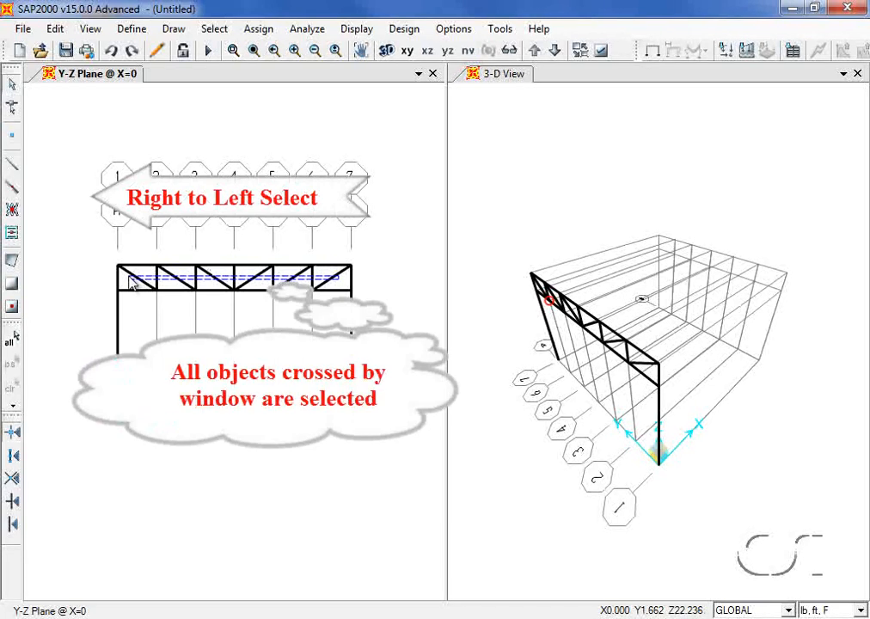
{"action": "left_click_drag", "start_coordinate": [131, 284], "coordinate": [131, 285]}
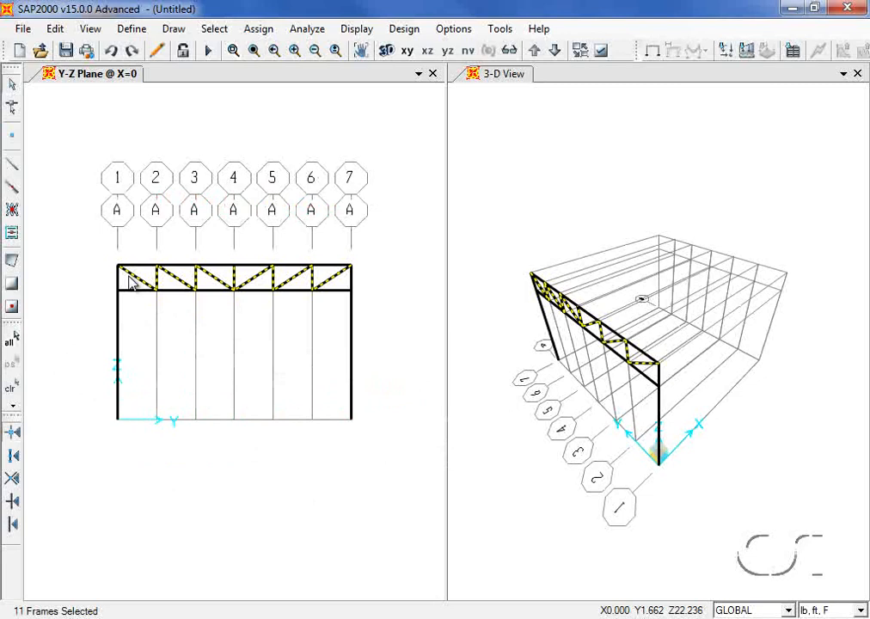
- Release Moment 33 at the start and end of the selected truss members
{"action": "left_click", "coordinate": [258, 31]}
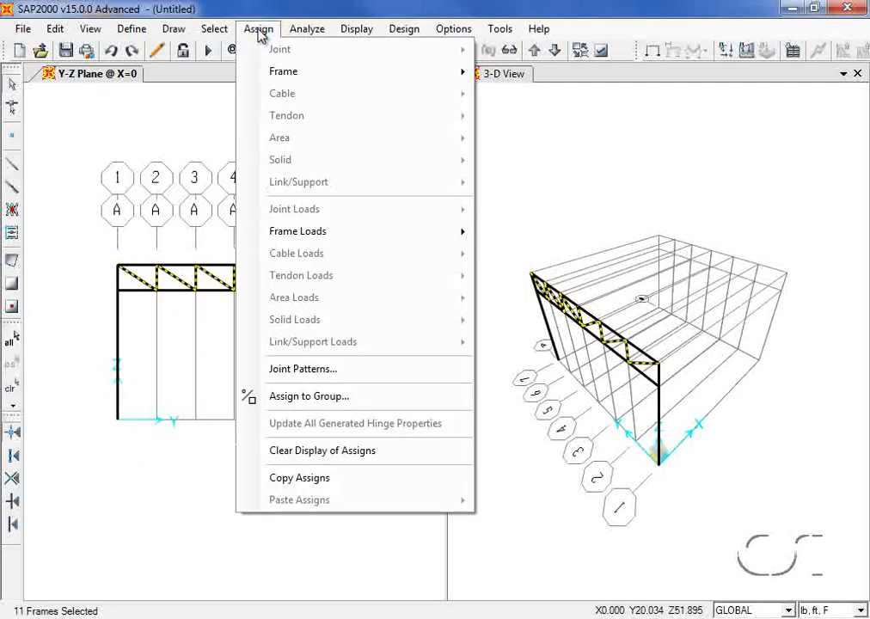
{"action": "mouse_move", "coordinate": [259, 73]}
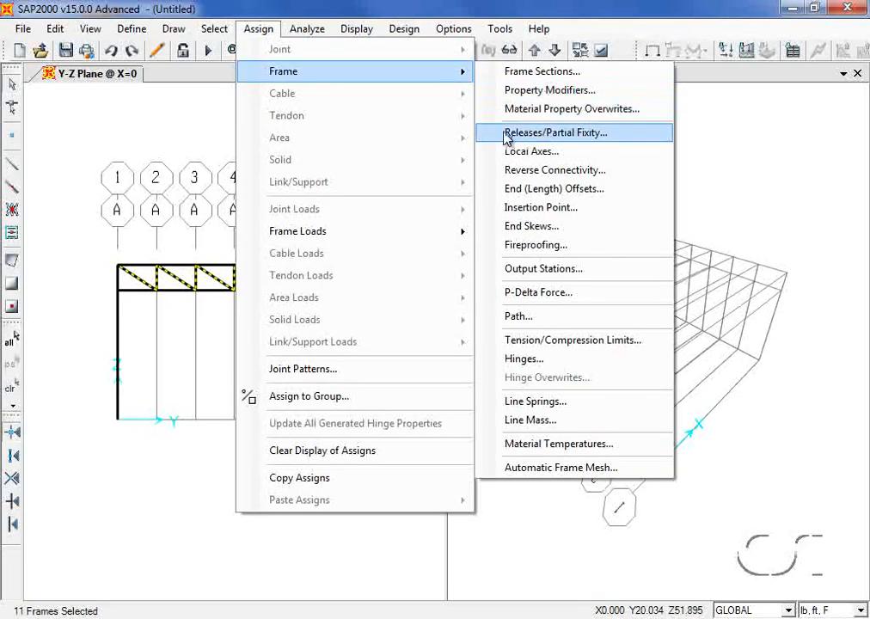
{"action": "left_click", "coordinate": [575, 135]}
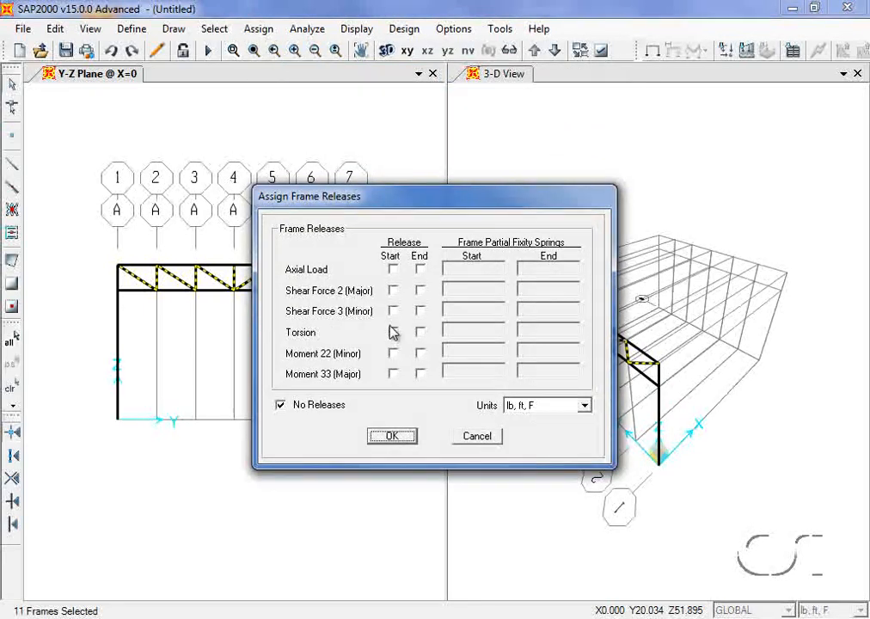
{"action": "left_click", "coordinate": [396, 374]}
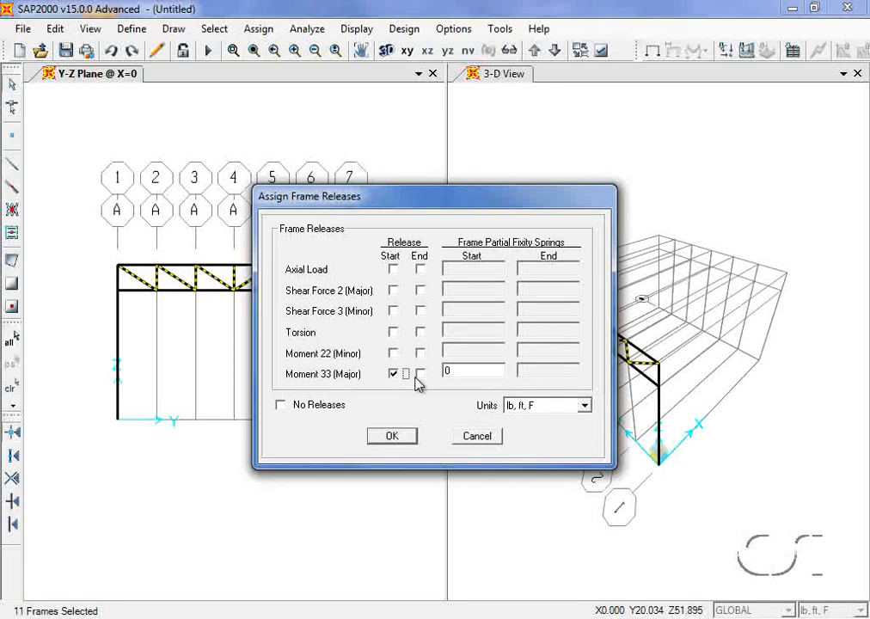
{"action": "left_click", "coordinate": [420, 374]}
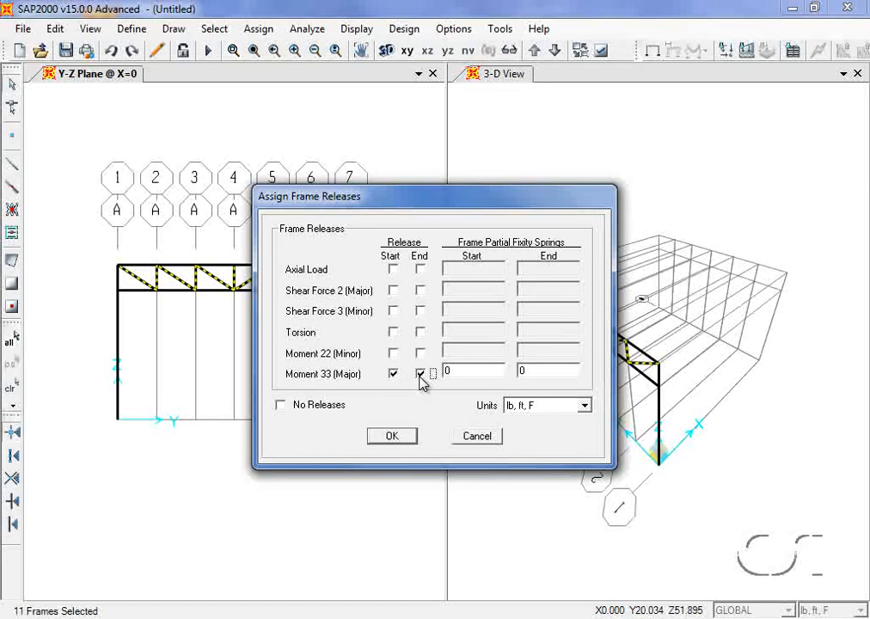
{"action": "left_click", "coordinate": [400, 437]}
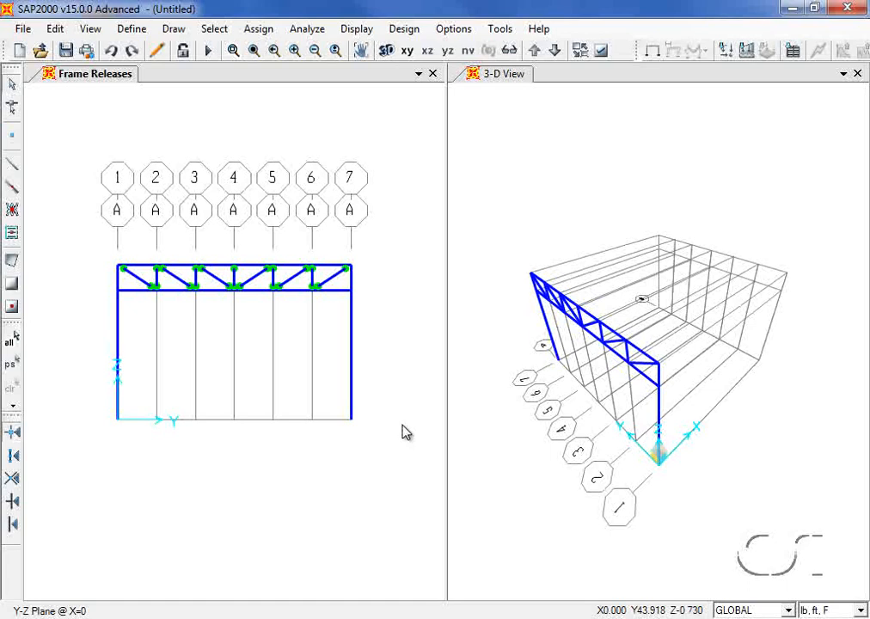
- Clear the release markers from display and select the truss top chord
{"action": "left_click", "coordinate": [257, 31]}
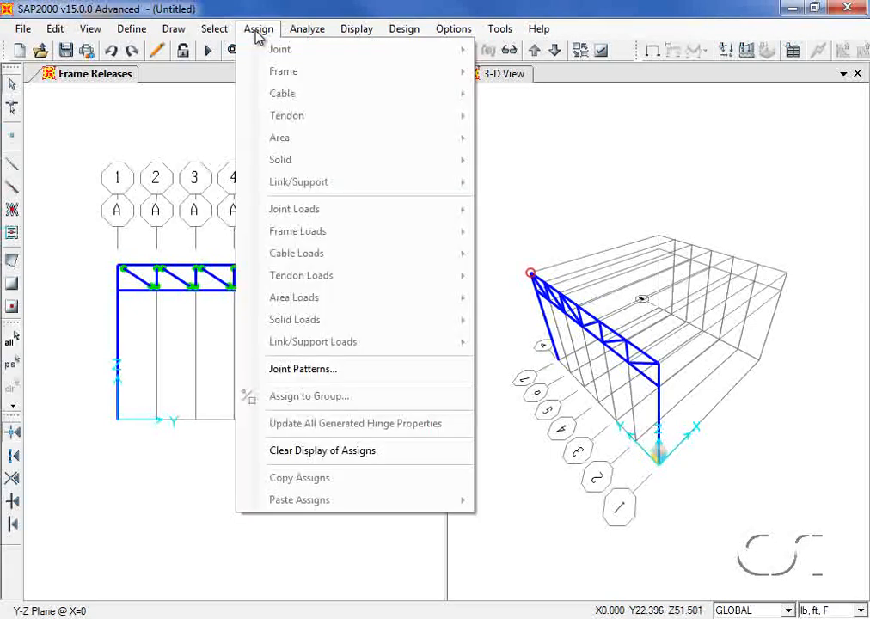
{"action": "left_click", "coordinate": [388, 463]}
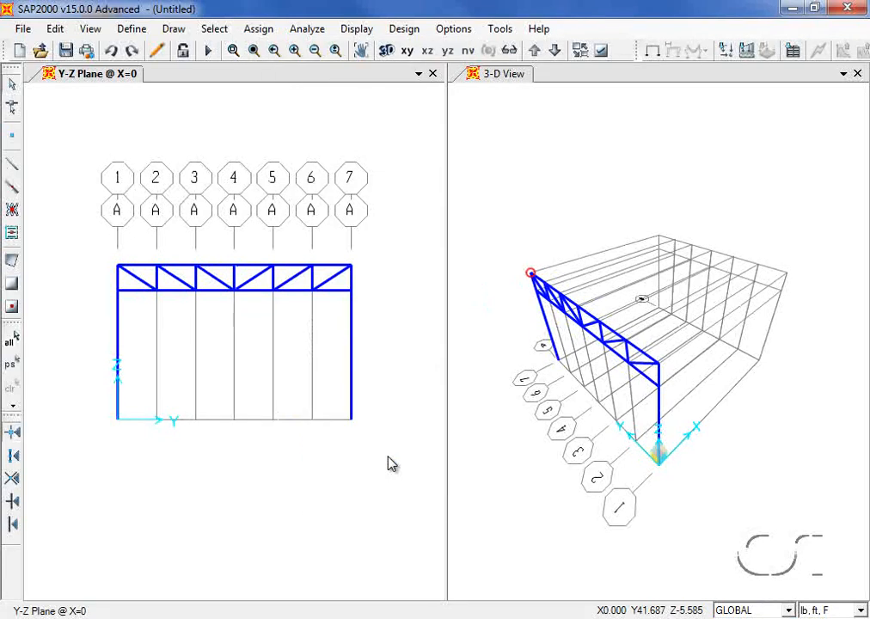
{"action": "left_click", "coordinate": [254, 266]}
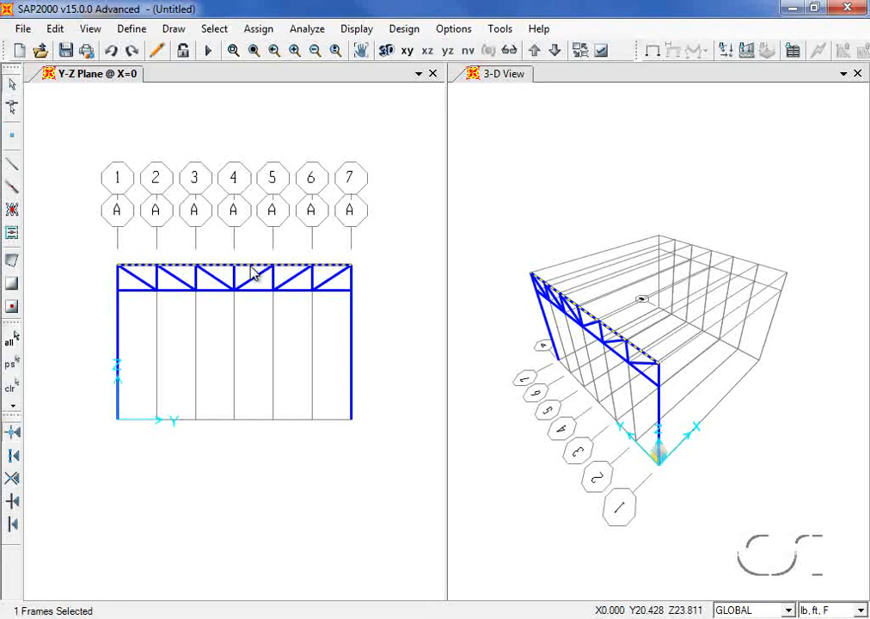
- Divide the selected top chord into 2 frames with Last/First Length Ratio 1
{"action": "left_click", "coordinate": [55, 31]}
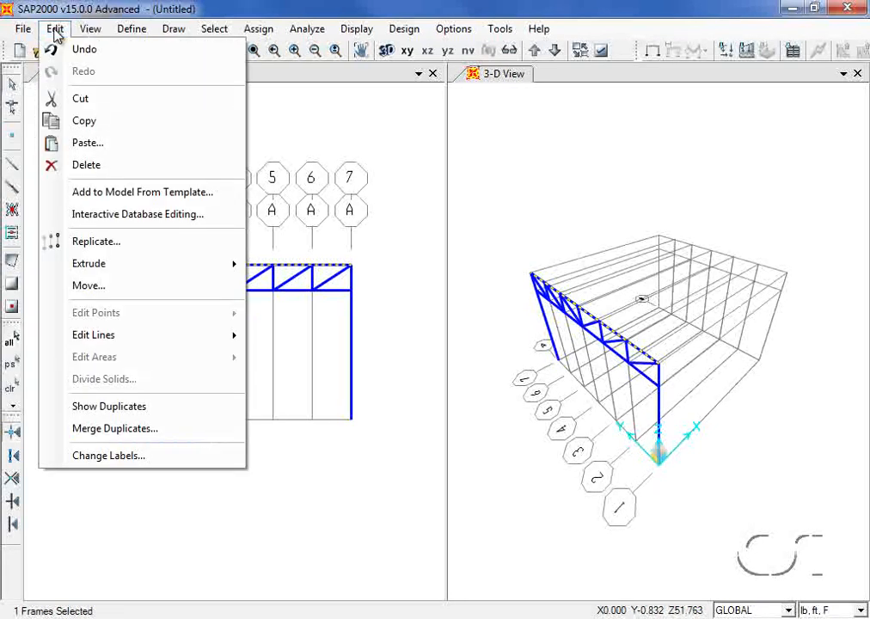
{"action": "mouse_move", "coordinate": [97, 335]}
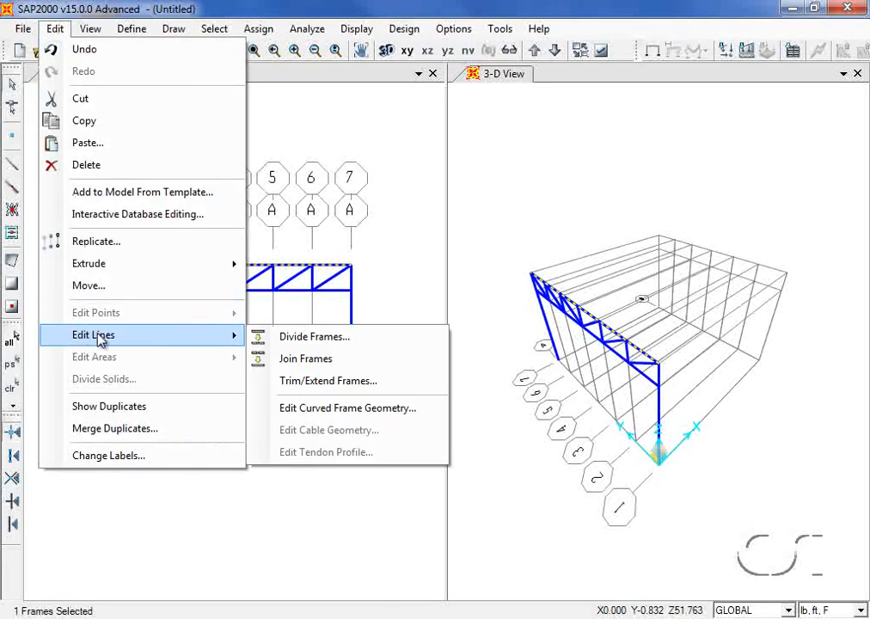
{"action": "left_click", "coordinate": [316, 337]}
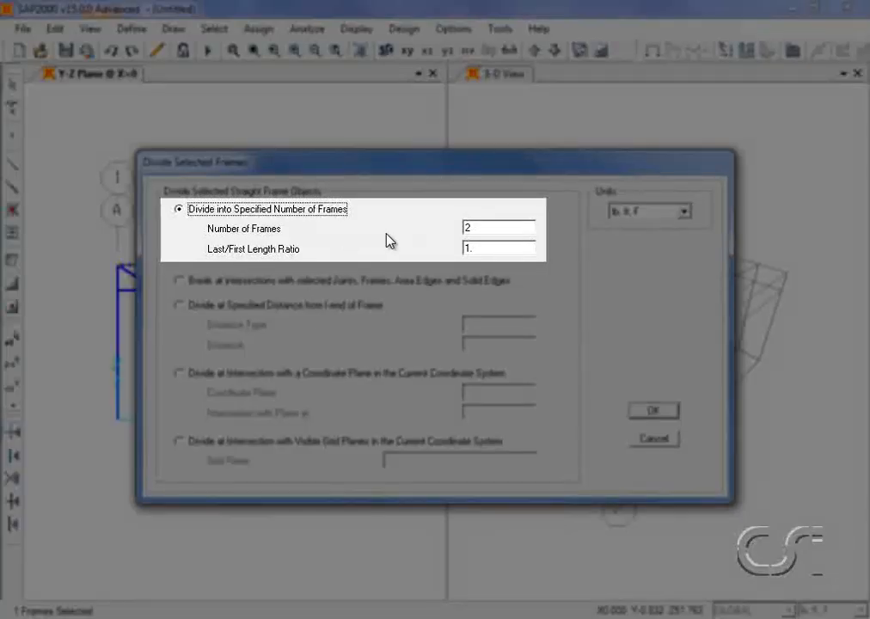
{"action": "double_click", "coordinate": [494, 228]}
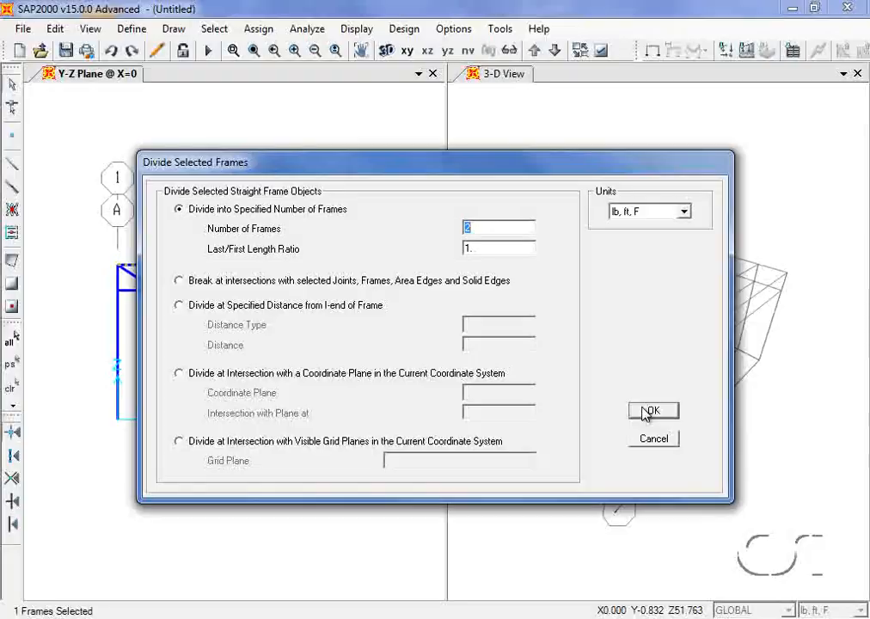
{"action": "left_click", "coordinate": [653, 411]}
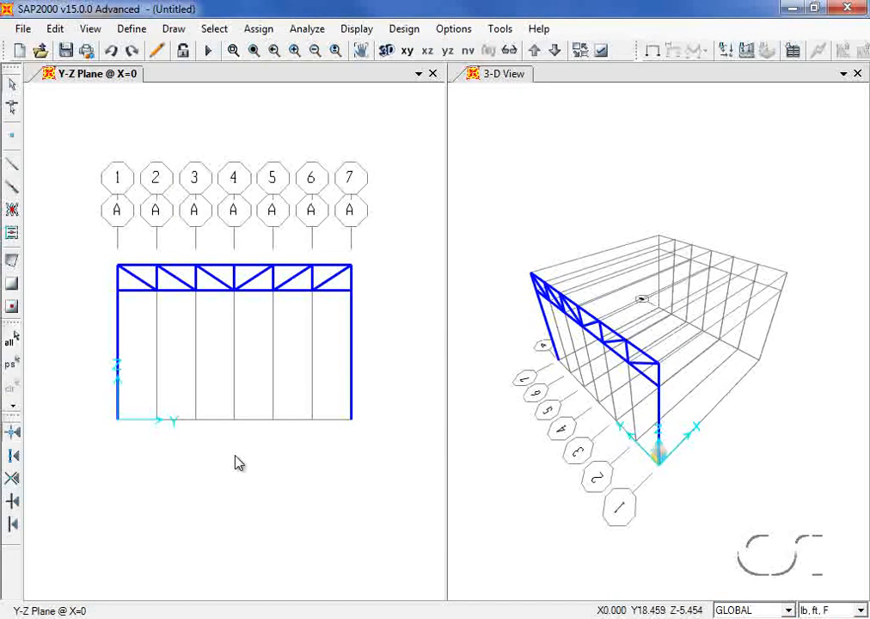
- Assign pin restraints to both column-base joints, then select the entire model
{"action": "left_click", "coordinate": [116, 421]}
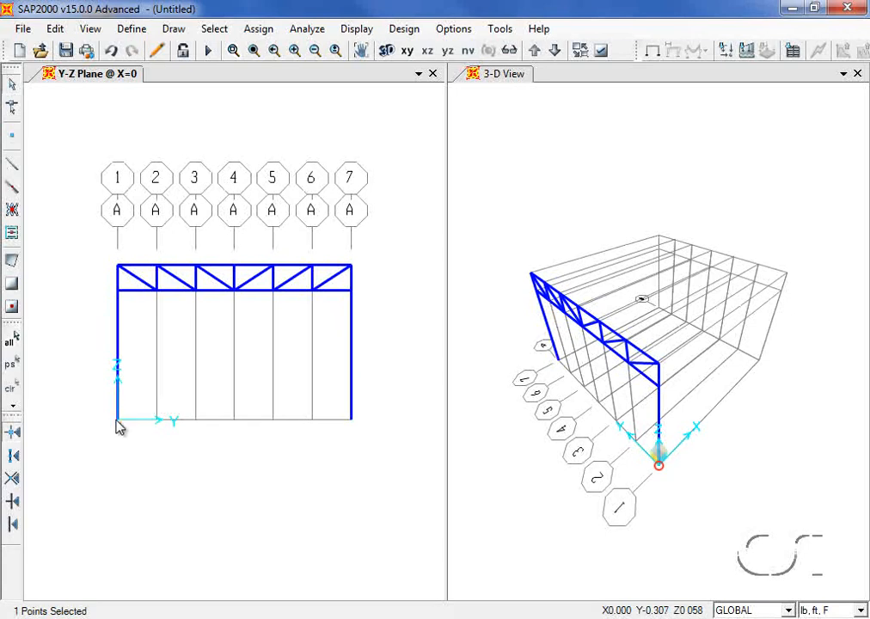
{"action": "left_click", "coordinate": [350, 420]}
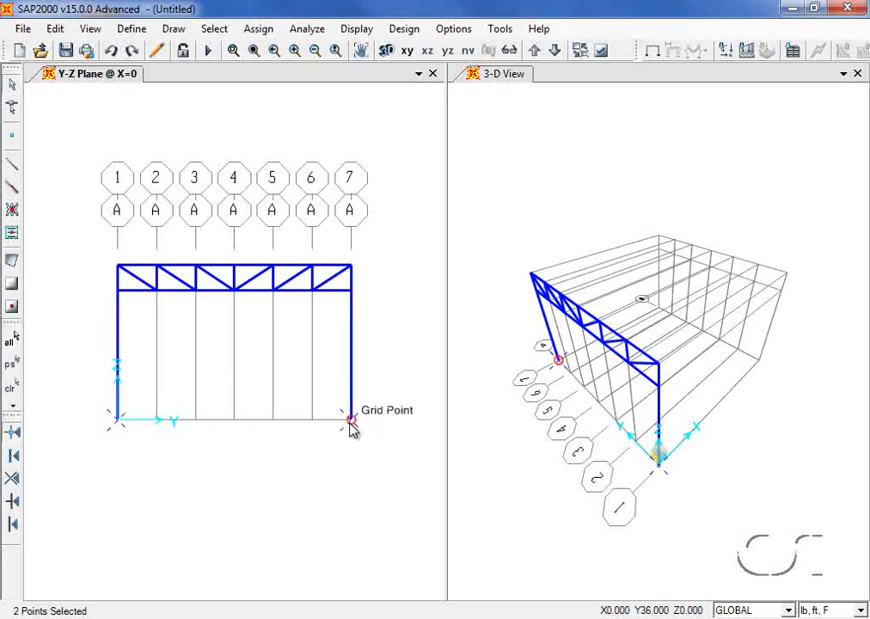
{"action": "left_click", "coordinate": [258, 31]}
{"action": "mouse_move", "coordinate": [411, 54]}
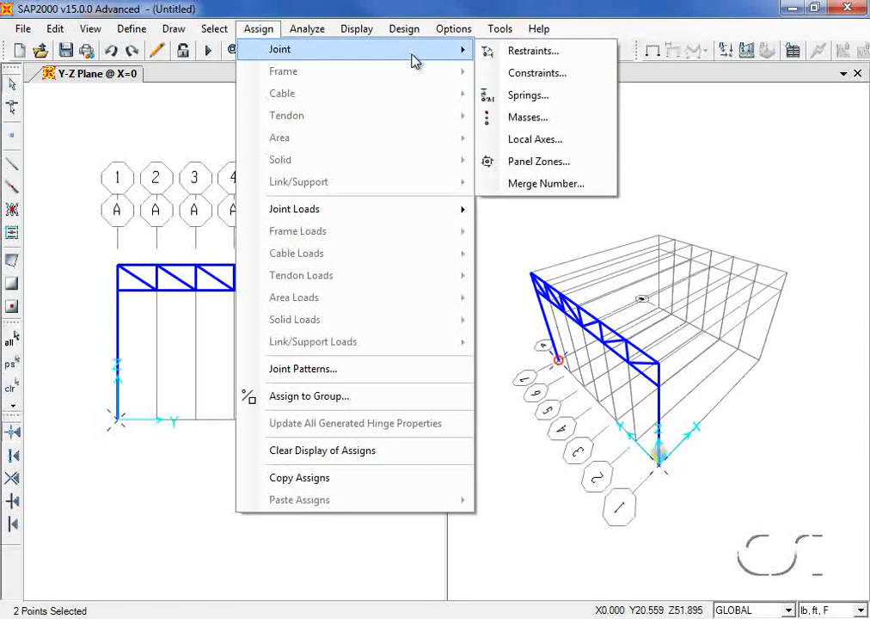
{"action": "left_click", "coordinate": [520, 54]}
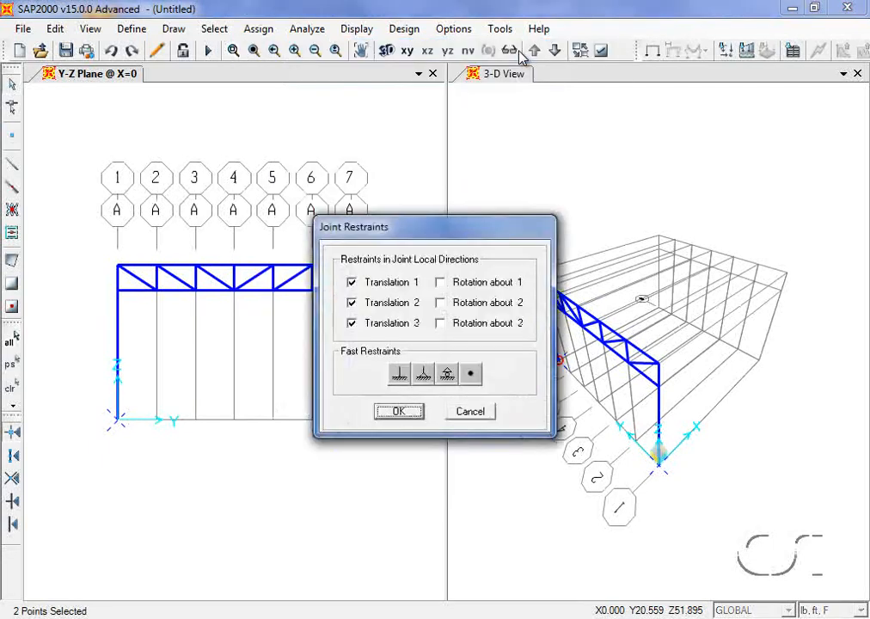
{"action": "left_click", "coordinate": [423, 378]}
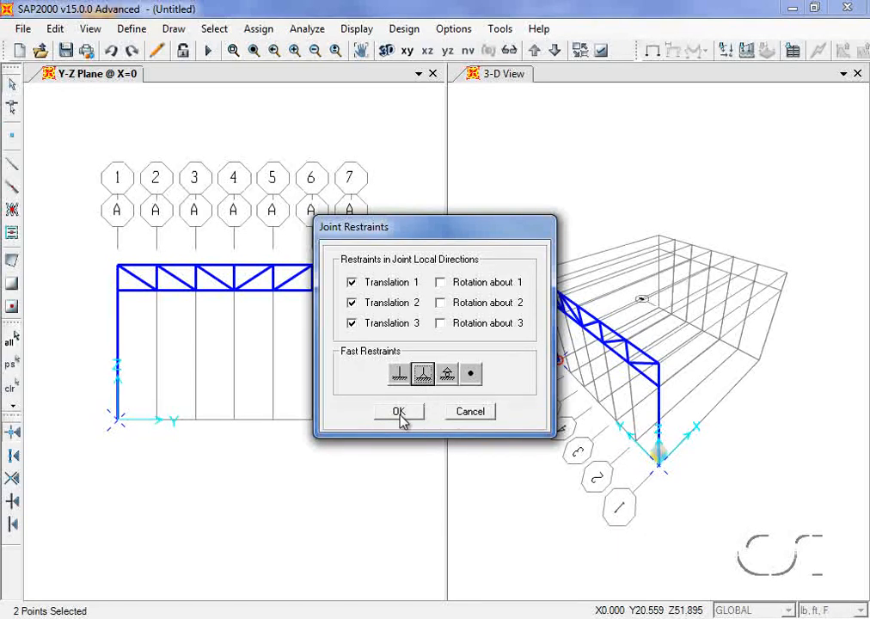
{"action": "left_click", "coordinate": [399, 412]}
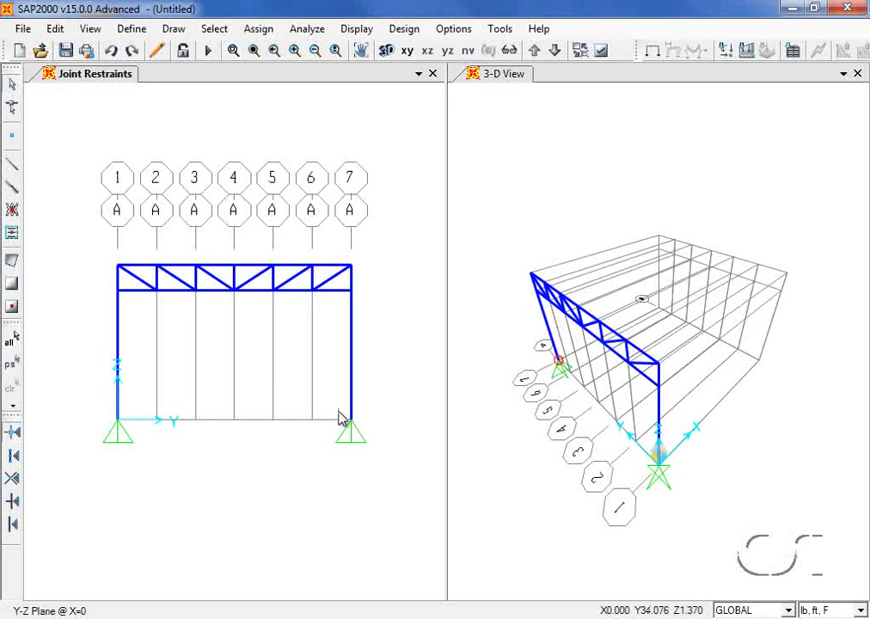
{"action": "left_click", "coordinate": [13, 342]}
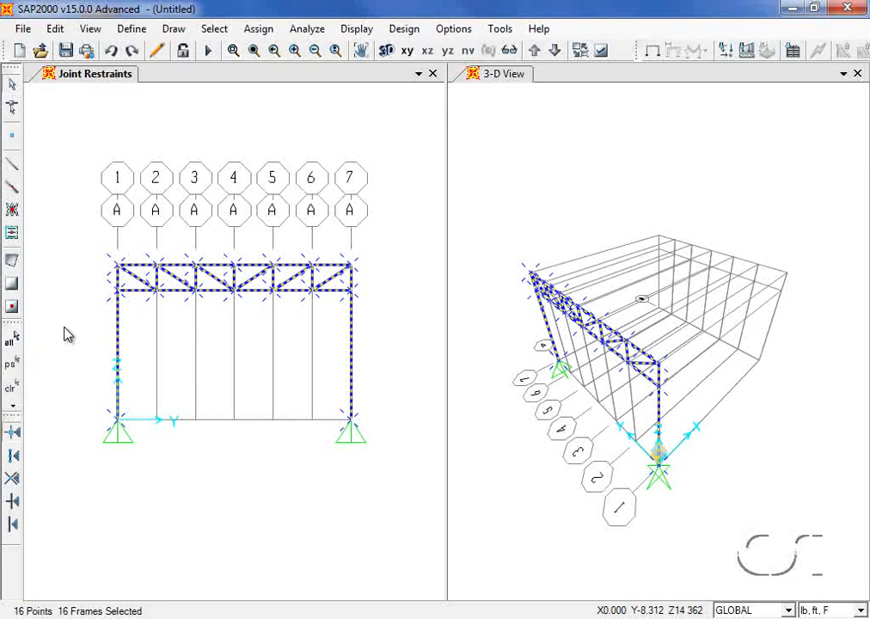
- Linearly replicate the whole frame 3 times with dx = 12 ft
{"action": "left_click", "coordinate": [65, 32]}
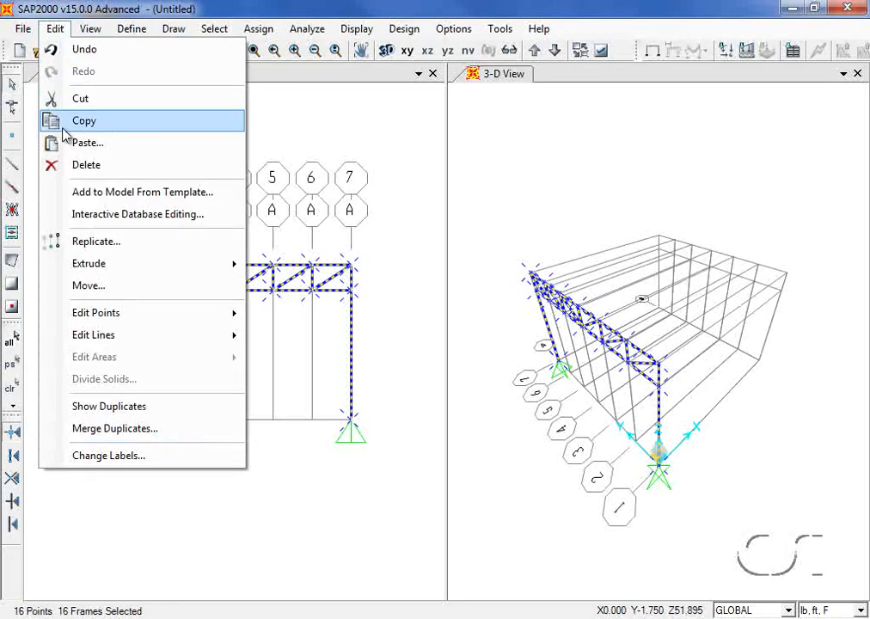
{"action": "left_click", "coordinate": [127, 243]}
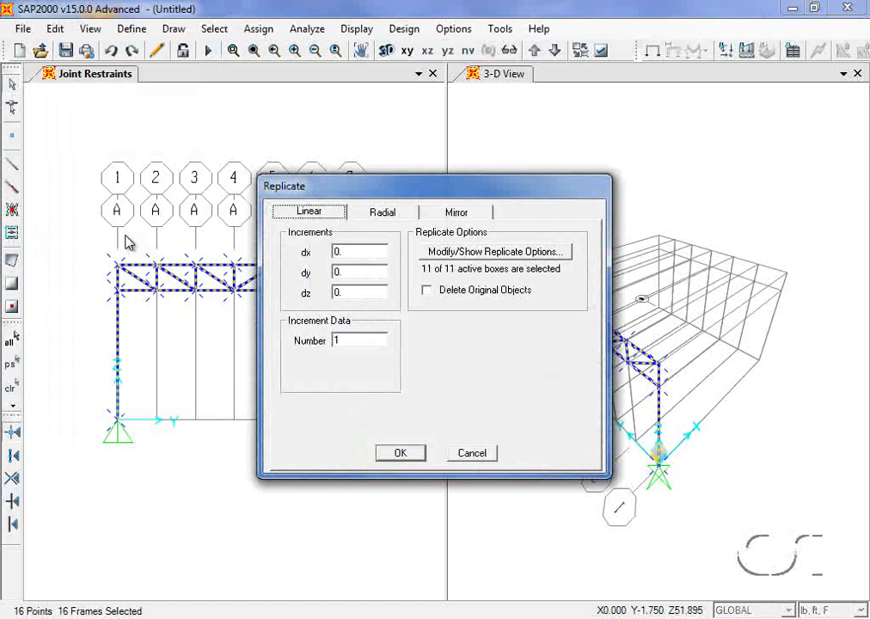
{"action": "double_click", "coordinate": [339, 251]}
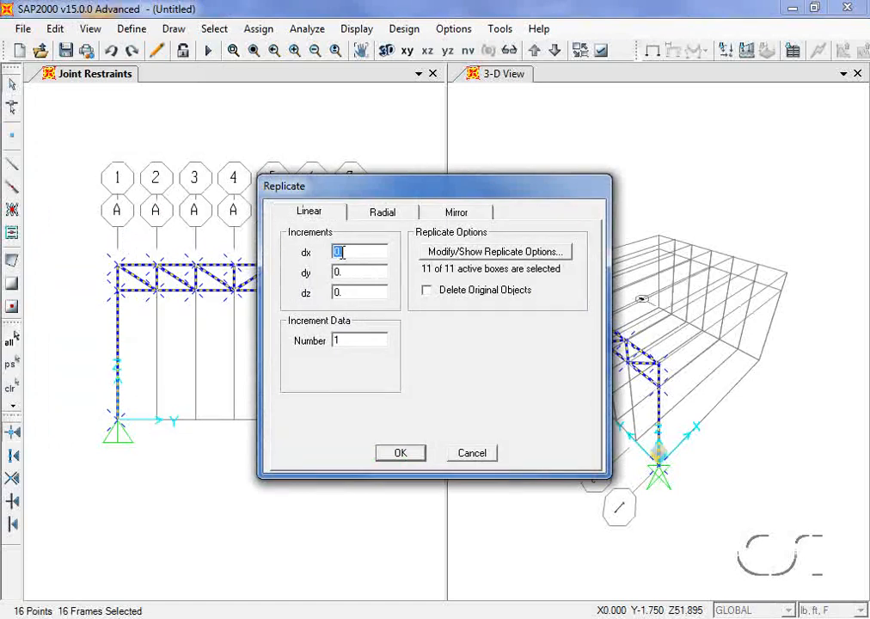
{"action": "type", "text": "12"}
{"action": "left_click", "coordinate": [340, 340]}
{"action": "double_click", "coordinate": [339, 339]}
{"action": "type", "text": "3"}
{"action": "left_click", "coordinate": [410, 456]}
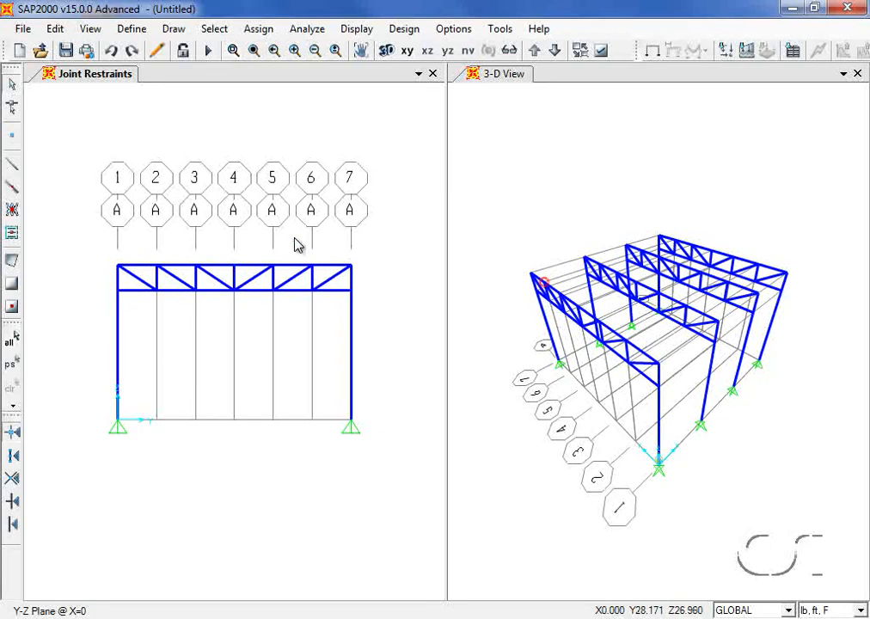
- Set the 2D view to the X-Z elevation at Y=0
{"action": "left_click", "coordinate": [90, 28]}
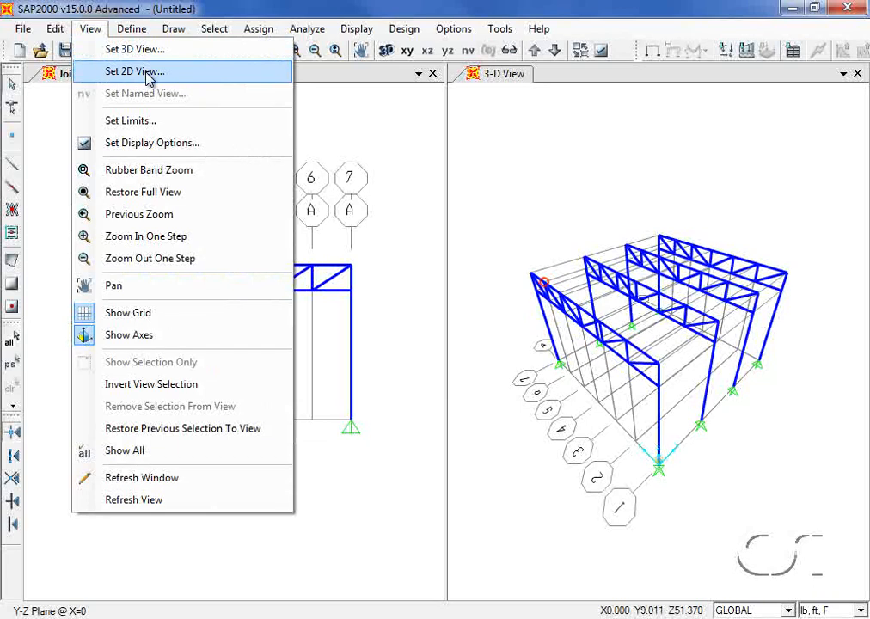
{"action": "left_click", "coordinate": [114, 71]}
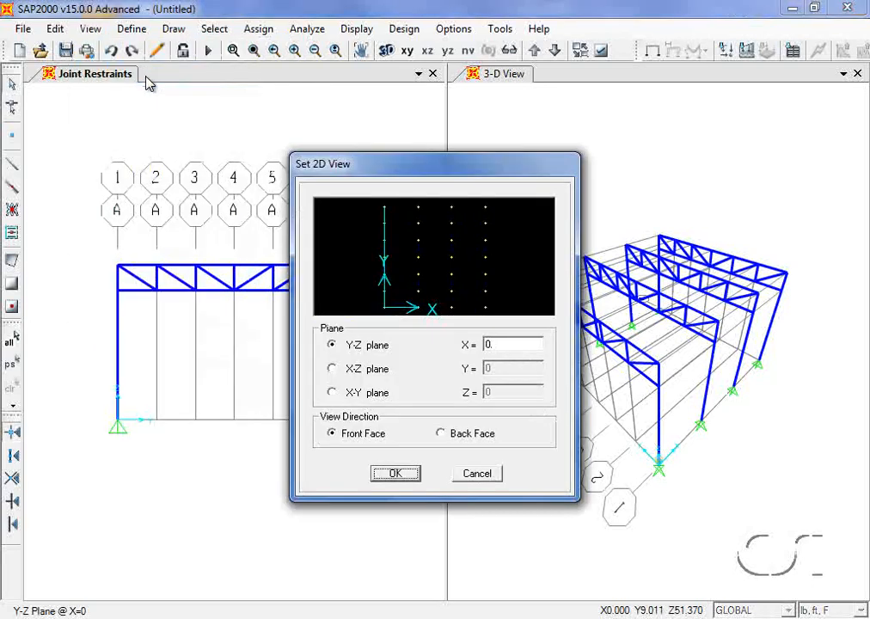
{"action": "left_click", "coordinate": [334, 369]}
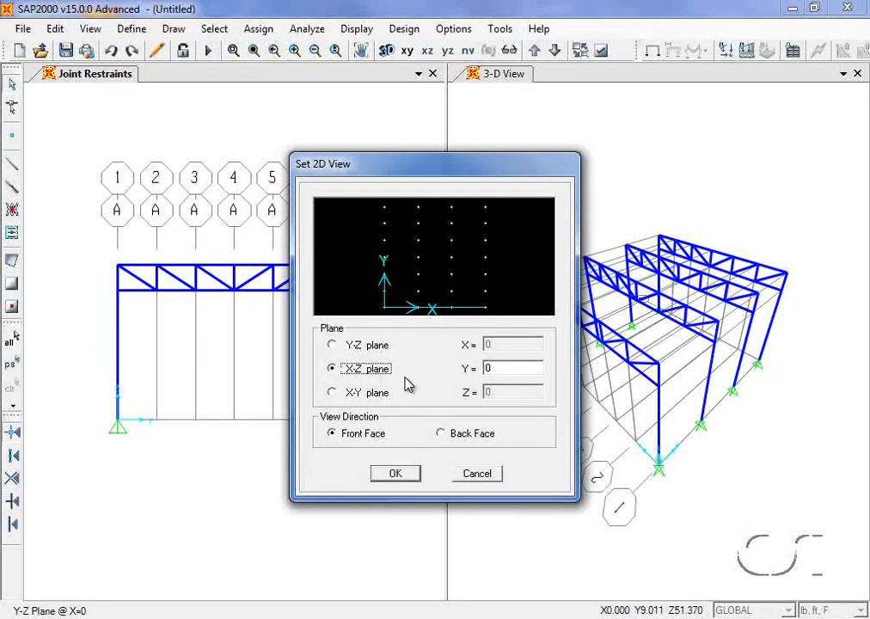
{"action": "left_click", "coordinate": [404, 474]}
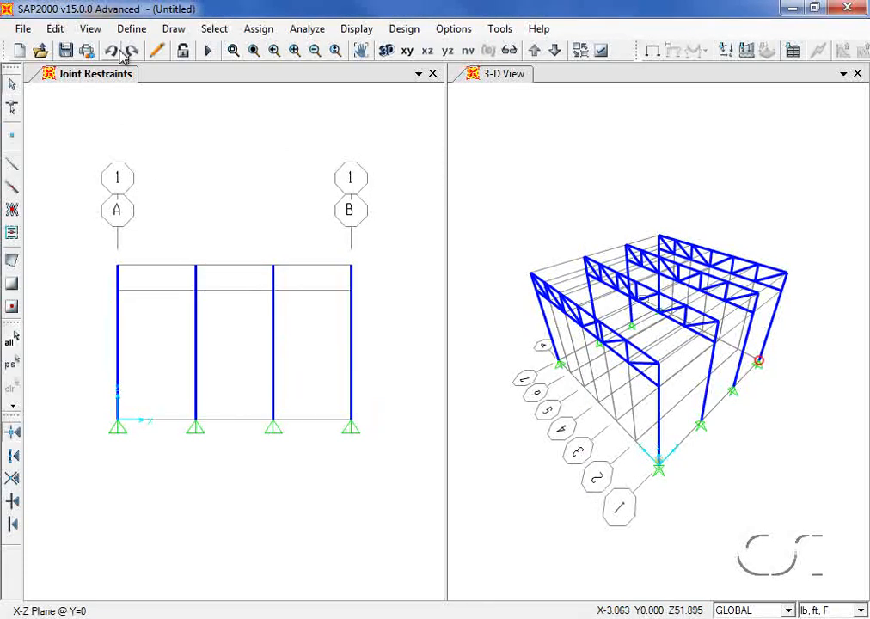
- Draw two W8X31 beams from X=0 to 36 ft at 24 ft and 20 ft heights
{"action": "left_click", "coordinate": [173, 30]}
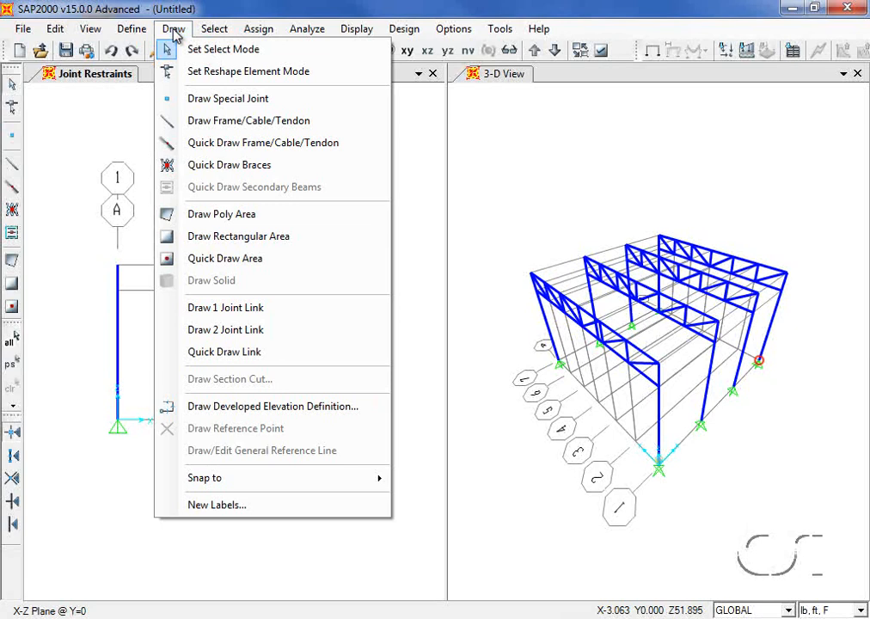
{"action": "left_click", "coordinate": [244, 120]}
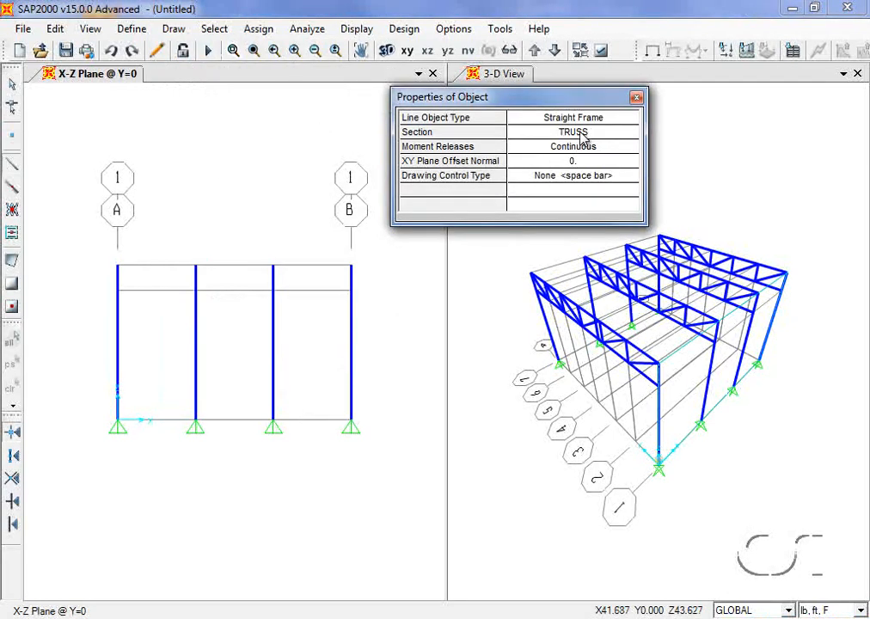
{"action": "left_click", "coordinate": [583, 134]}
{"action": "left_click", "coordinate": [583, 135]}
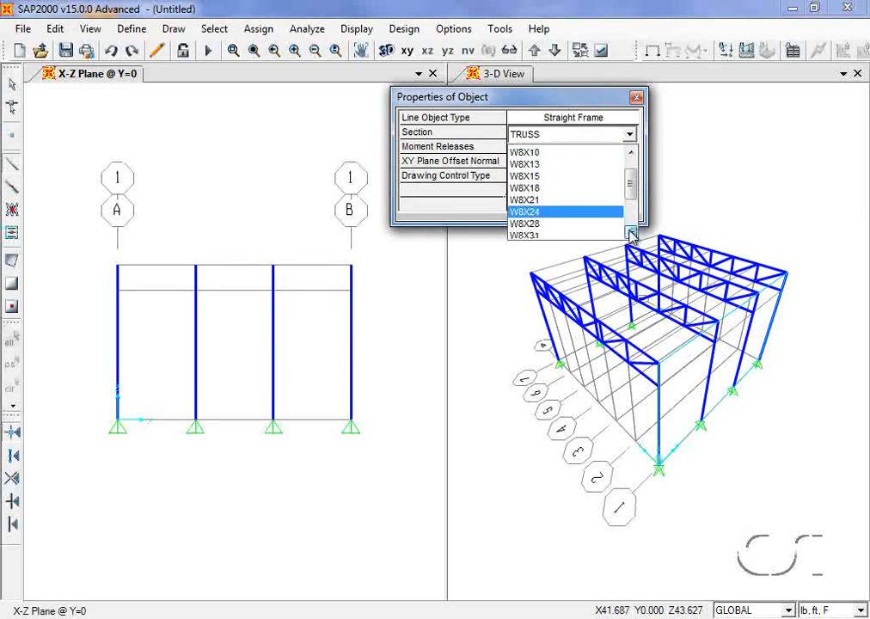
{"action": "left_click", "coordinate": [542, 233]}
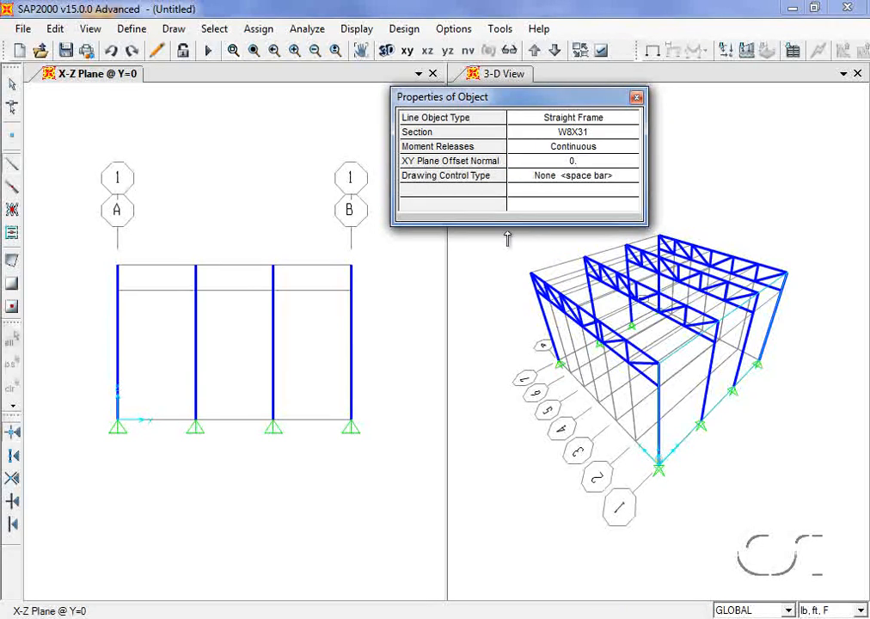
{"action": "left_click", "coordinate": [118, 265]}
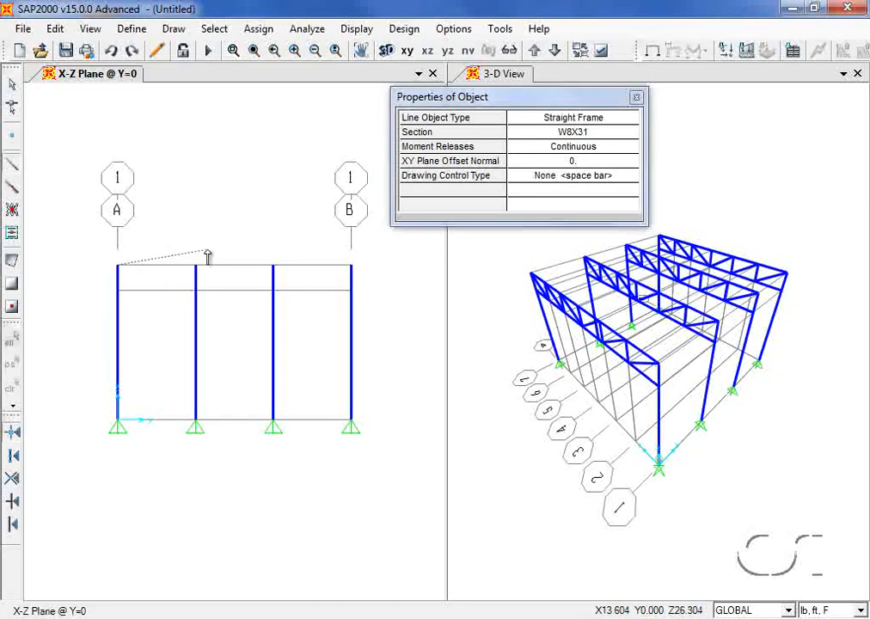
{"action": "left_click", "coordinate": [351, 267]}
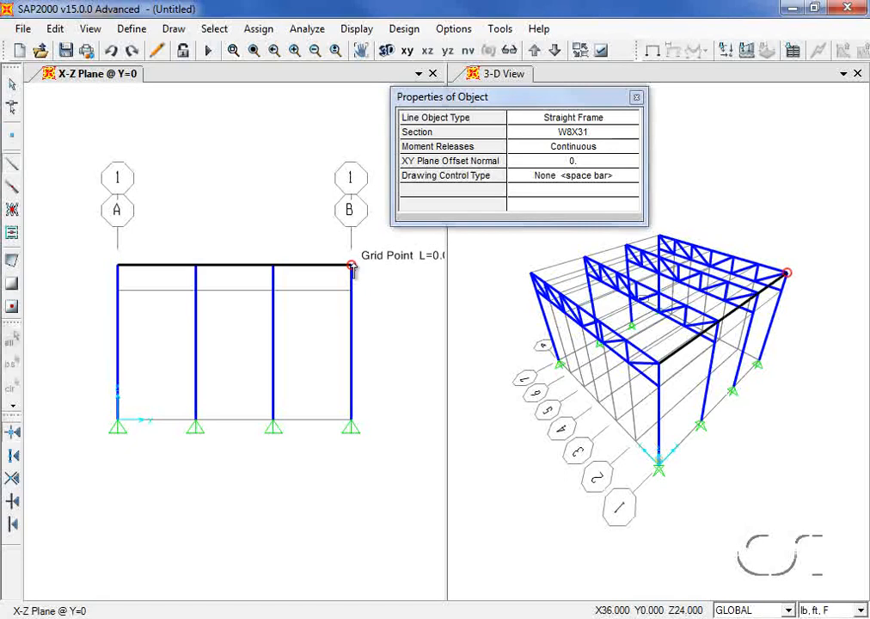
{"action": "right_click", "coordinate": [380, 251]}
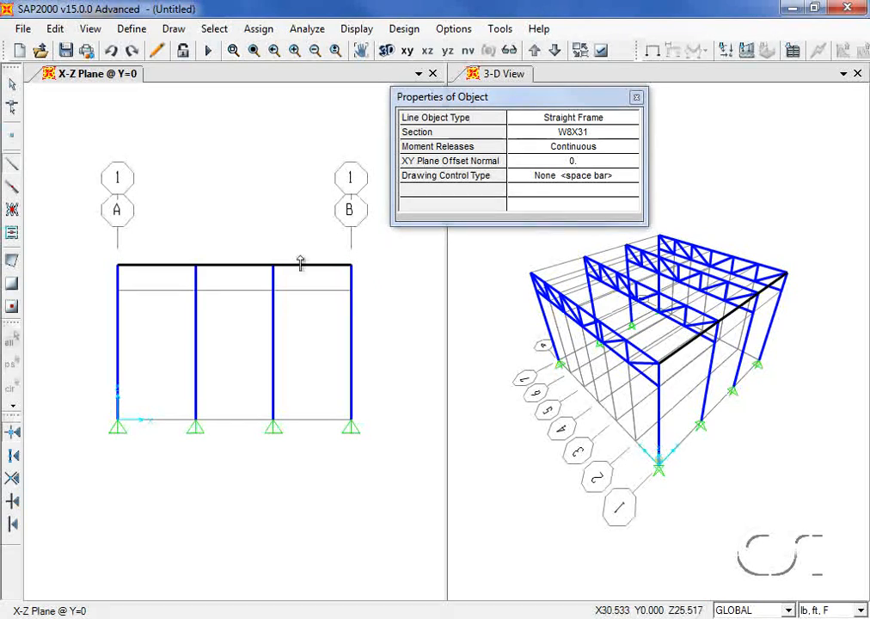
{"action": "left_click", "coordinate": [117, 290]}
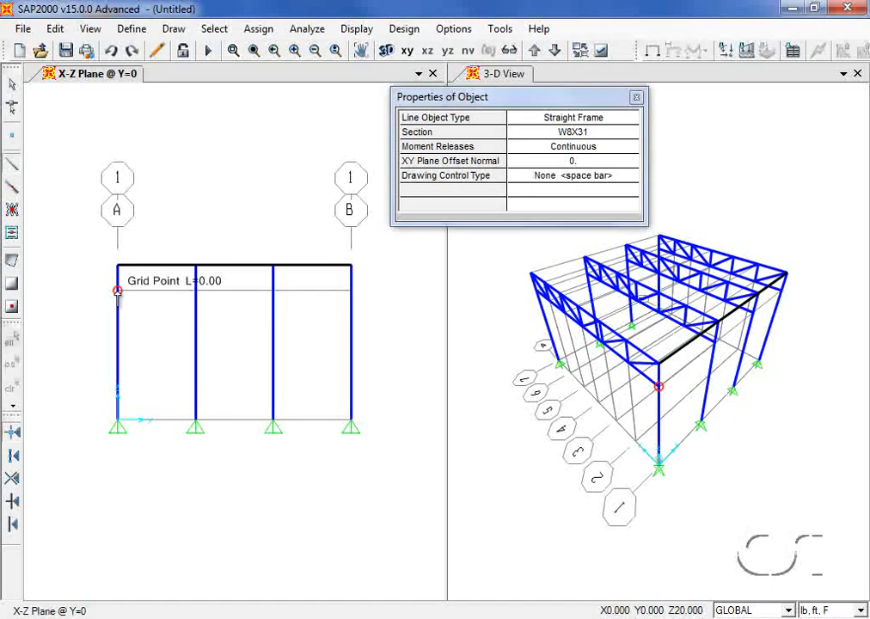
{"action": "left_click", "coordinate": [349, 290]}
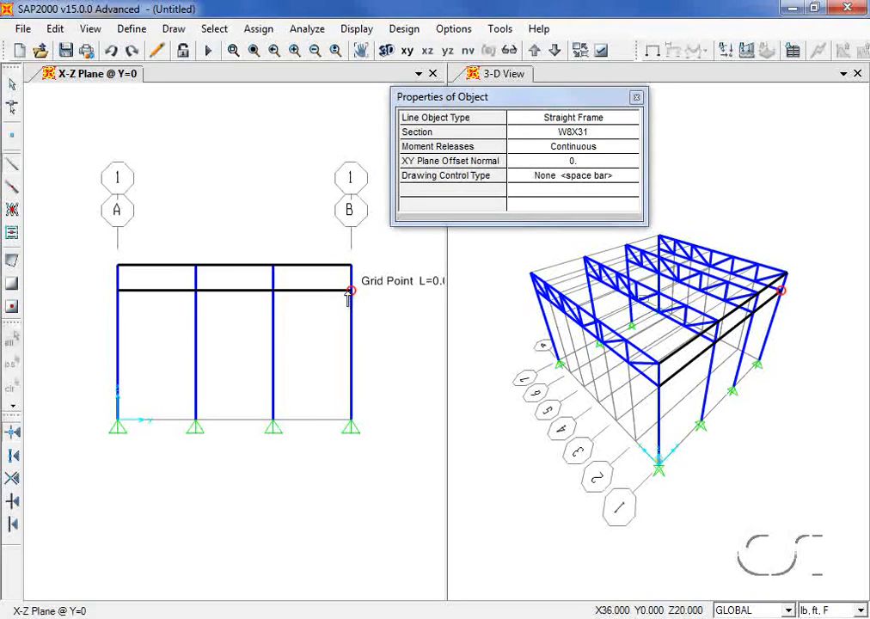
- Select both Y=0 beams and assign automatic frame mesh at intermediate joints and intersections
{"action": "left_click", "coordinate": [14, 91]}
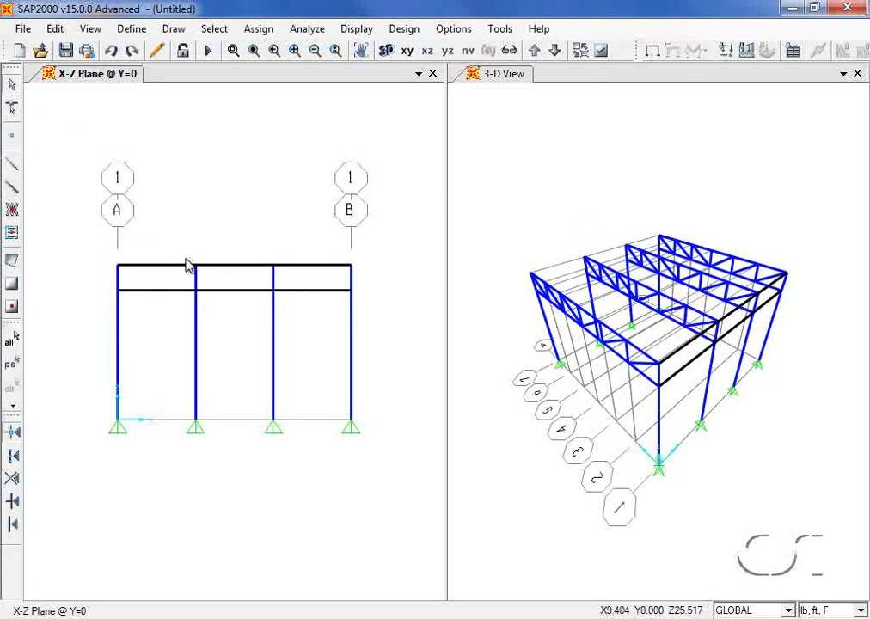
{"action": "left_click", "coordinate": [215, 266]}
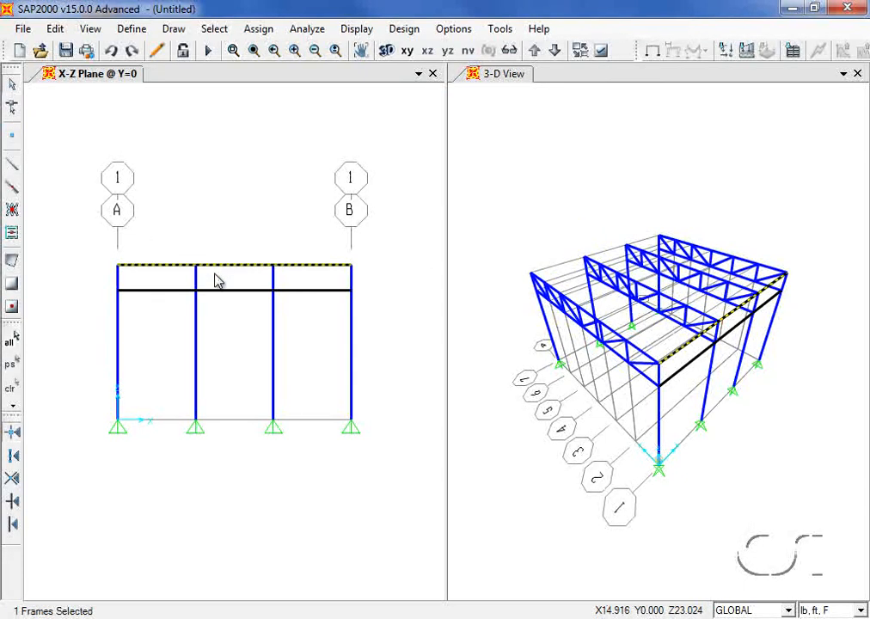
{"action": "left_click", "coordinate": [219, 292]}
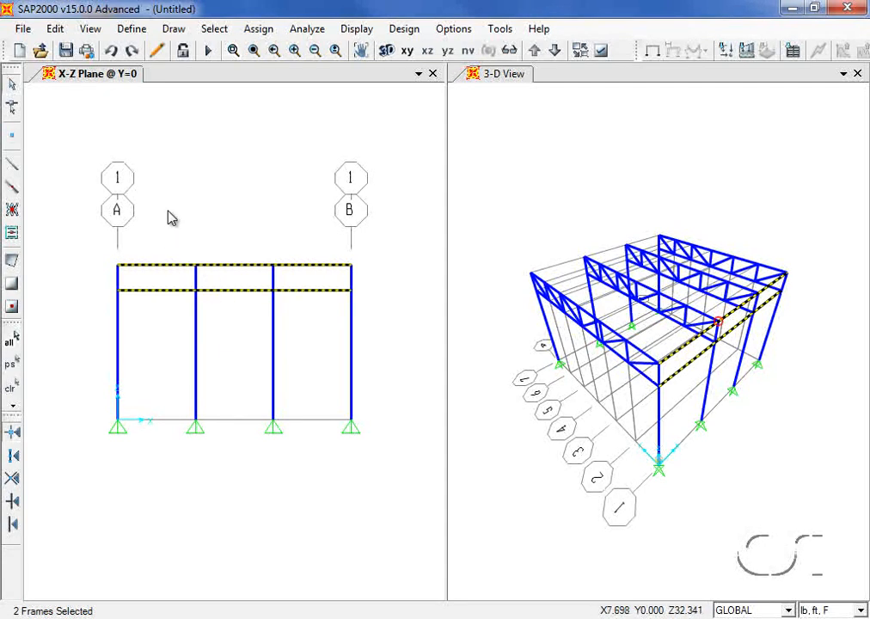
{"action": "left_click", "coordinate": [258, 31]}
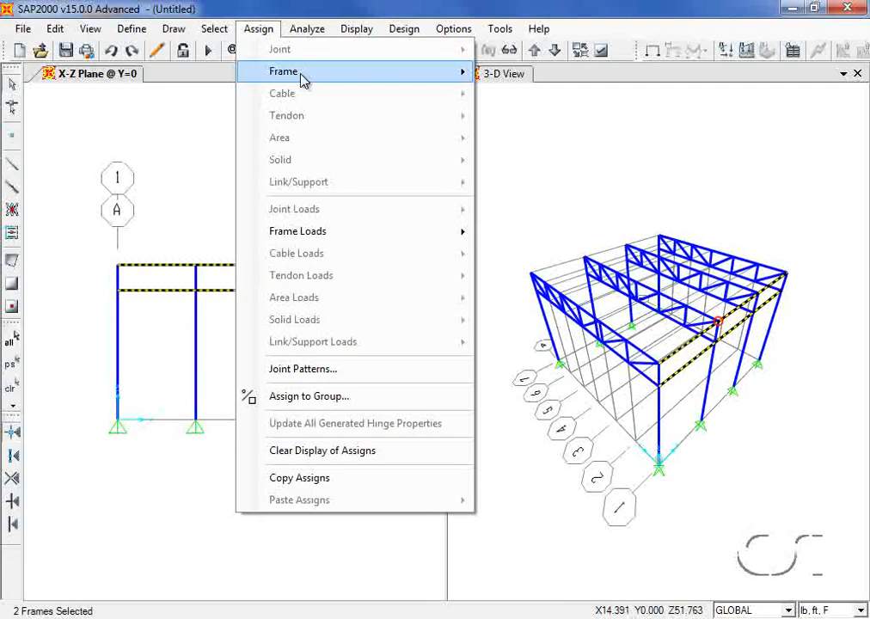
{"action": "mouse_move", "coordinate": [326, 80]}
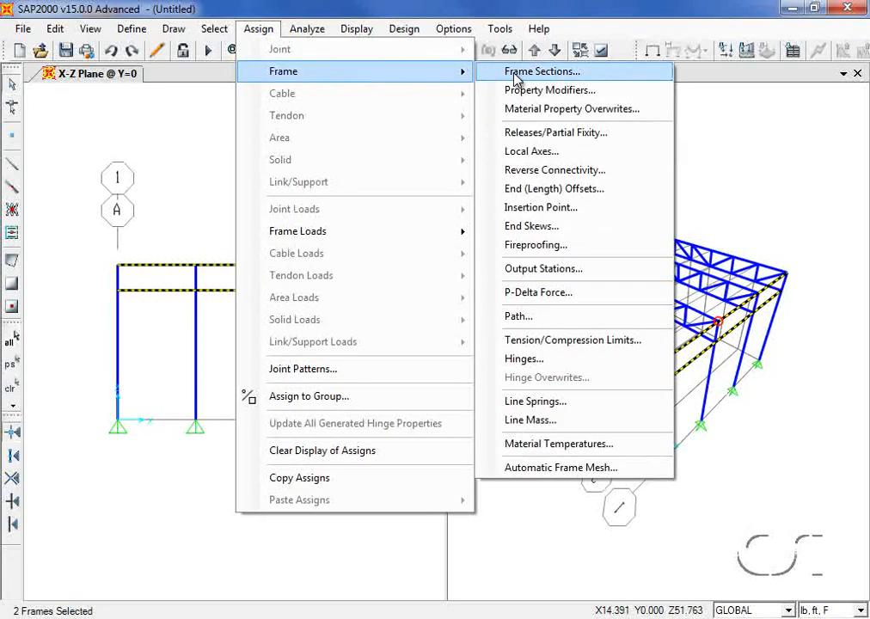
{"action": "left_click", "coordinate": [544, 468]}
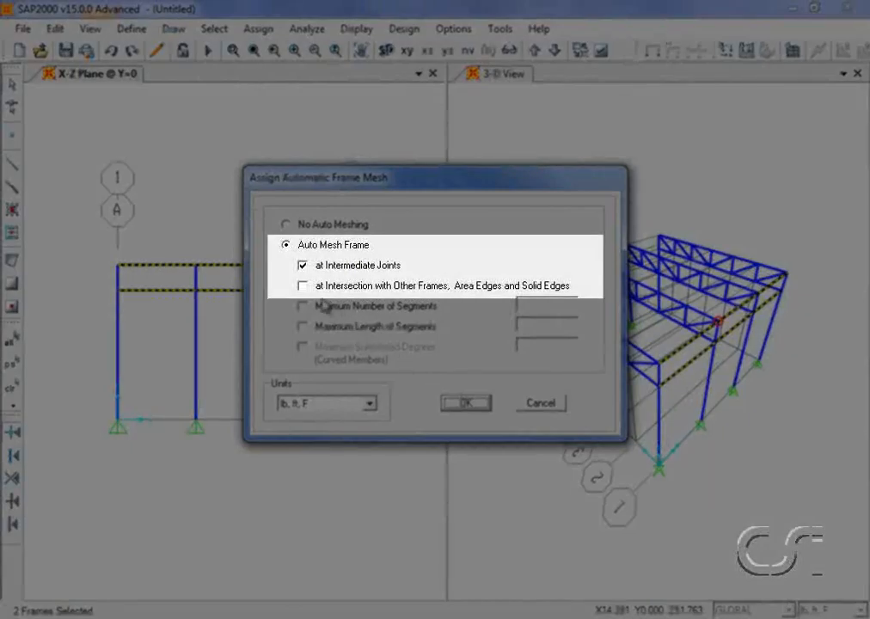
{"action": "left_click", "coordinate": [304, 286]}
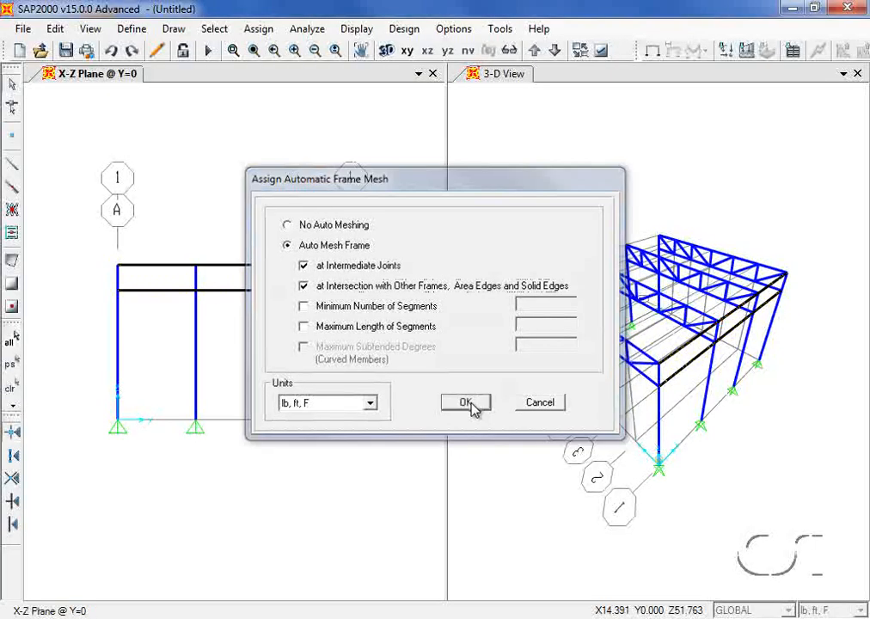
{"action": "left_click", "coordinate": [468, 404]}
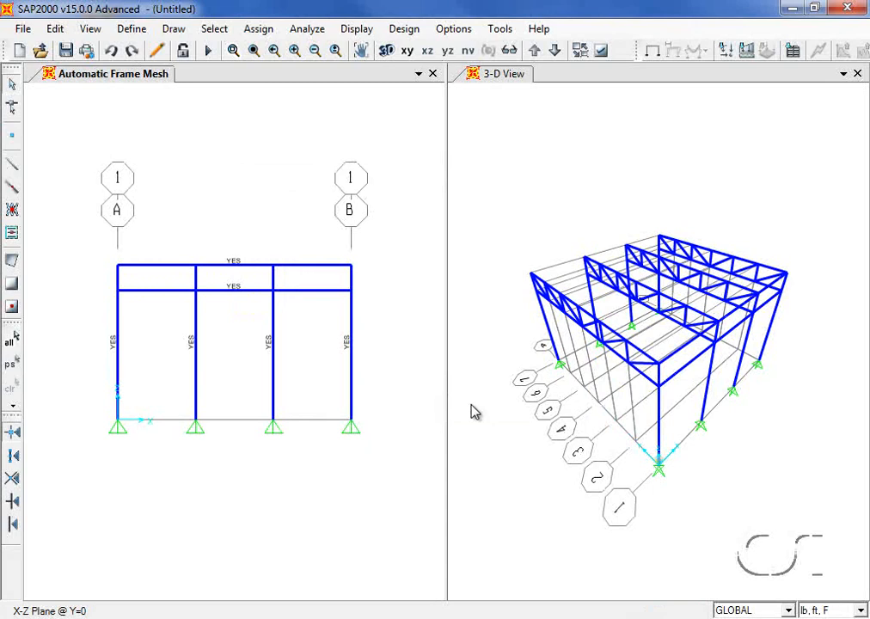
- Reselect the two Y=0 beams for editing
{"action": "left_click", "coordinate": [218, 269]}
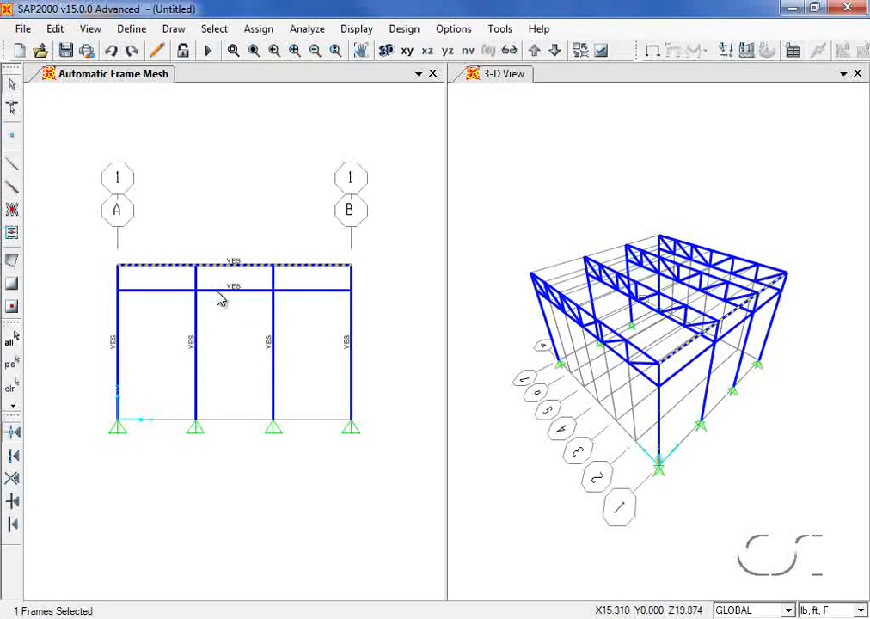
{"action": "left_click", "coordinate": [219, 292]}
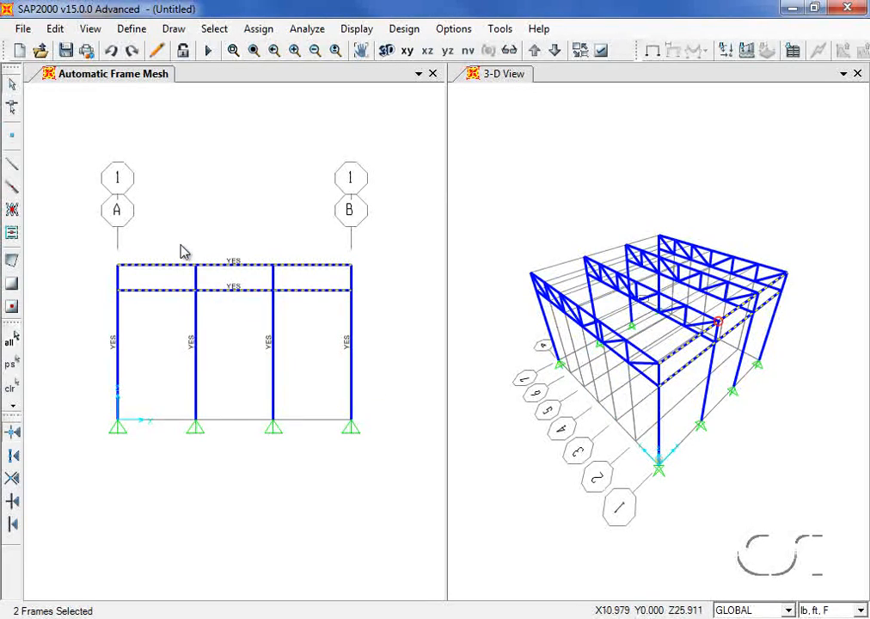
{"action": "left_click", "coordinate": [56, 30]}
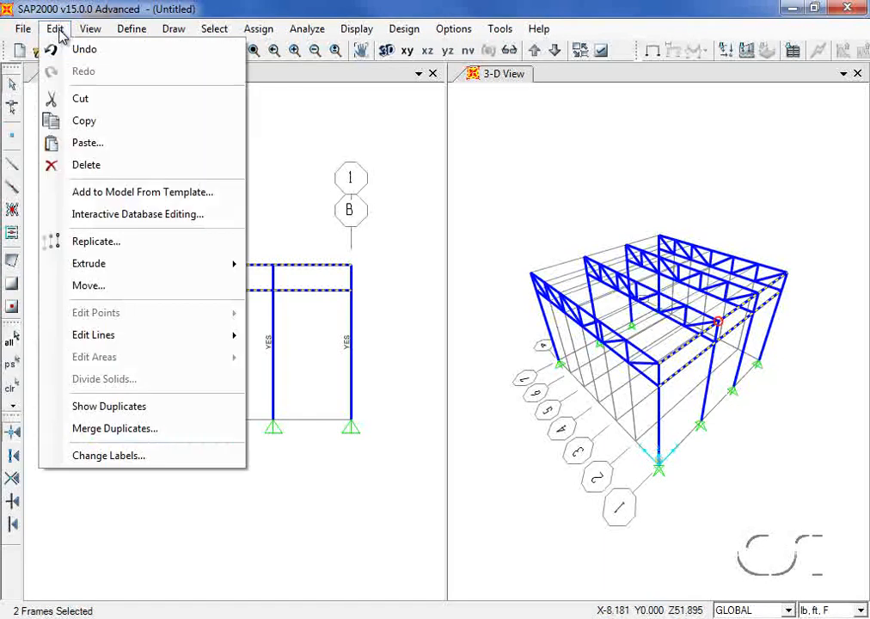
- Replicate the two beams once with dx 0 and dy 36 ft
{"action": "left_click", "coordinate": [118, 242]}
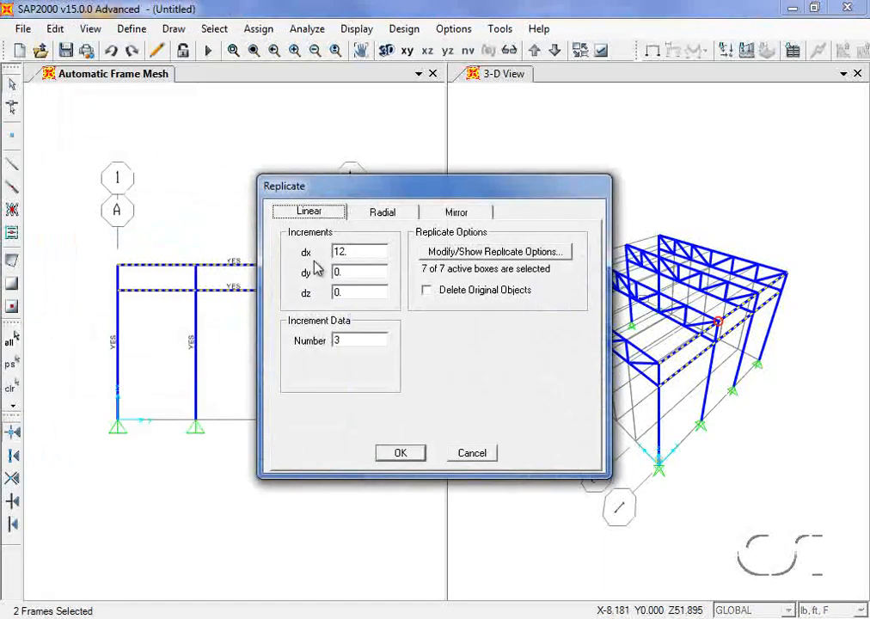
{"action": "double_click", "coordinate": [343, 250]}
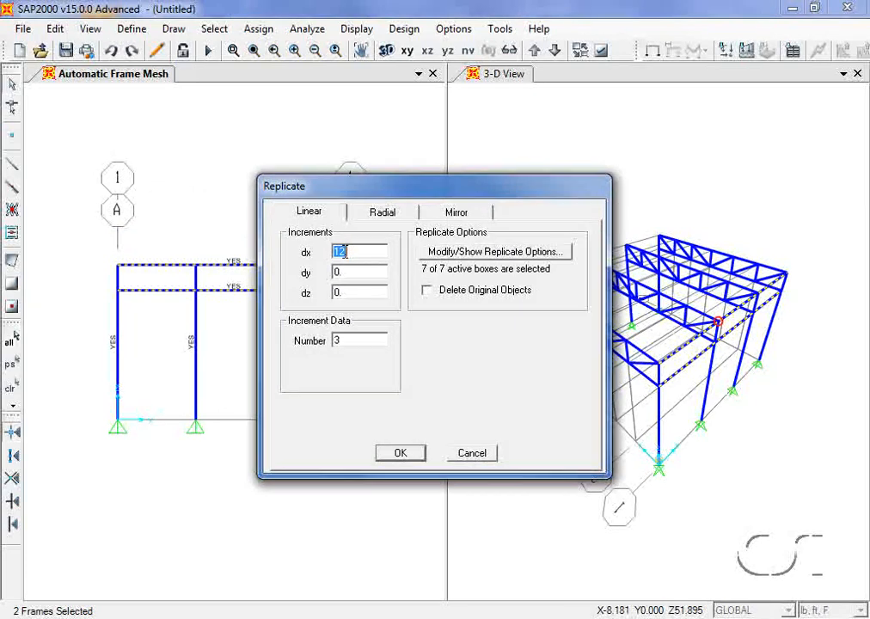
{"action": "type", "text": "0"}
{"action": "double_click", "coordinate": [345, 271]}
{"action": "type", "text": "36"}
{"action": "double_click", "coordinate": [344, 339]}
{"action": "type", "text": "1"}
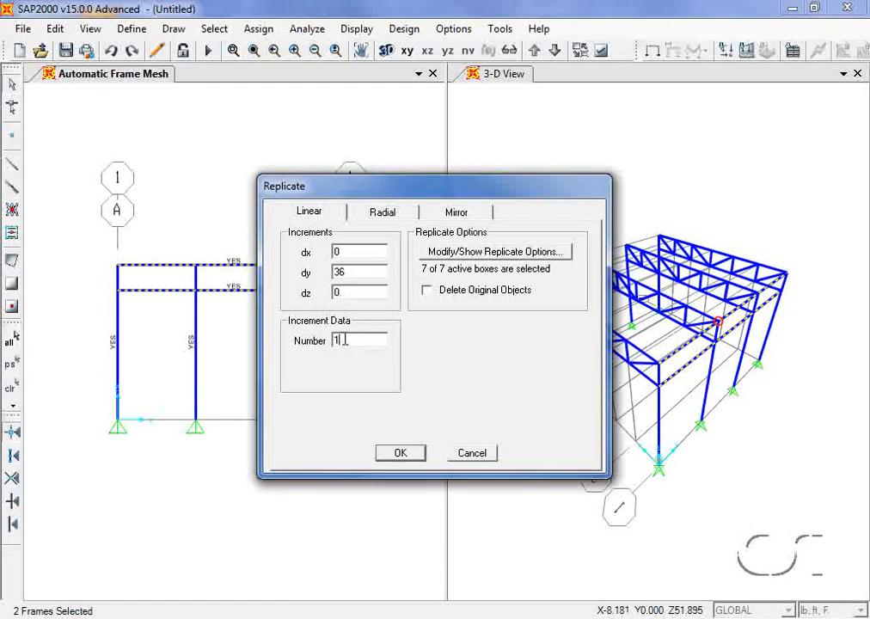
{"action": "left_click", "coordinate": [406, 457]}
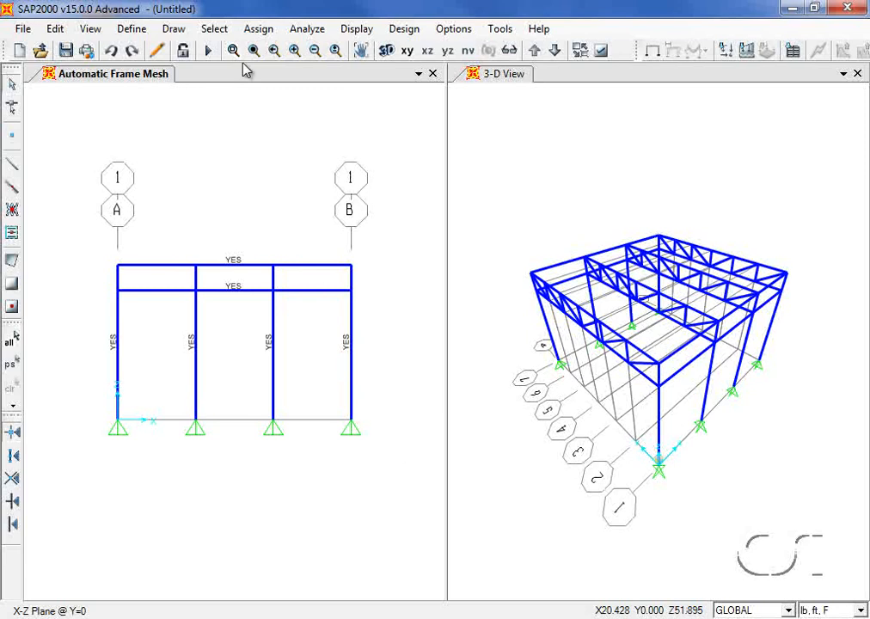
{"action": "left_click", "coordinate": [260, 29]}
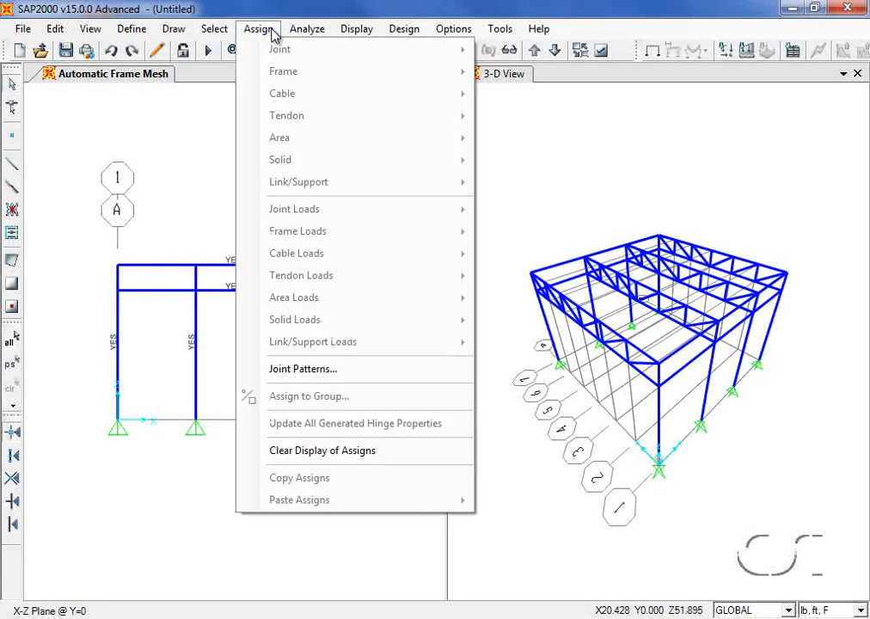
- Clear the YES mesh labels and set the left window to the X-Y plan at Z=24
{"action": "left_click", "coordinate": [314, 452]}
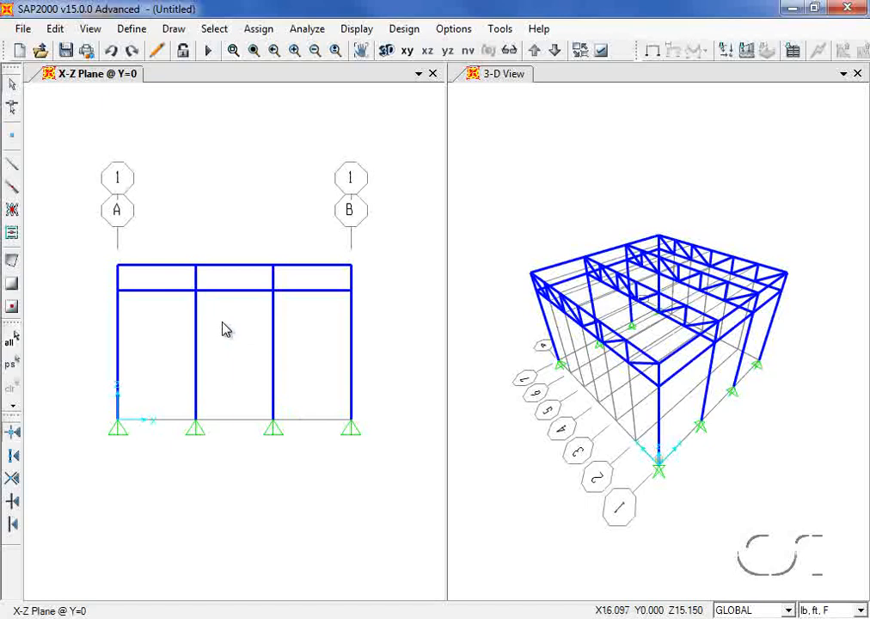
{"action": "left_click", "coordinate": [90, 28]}
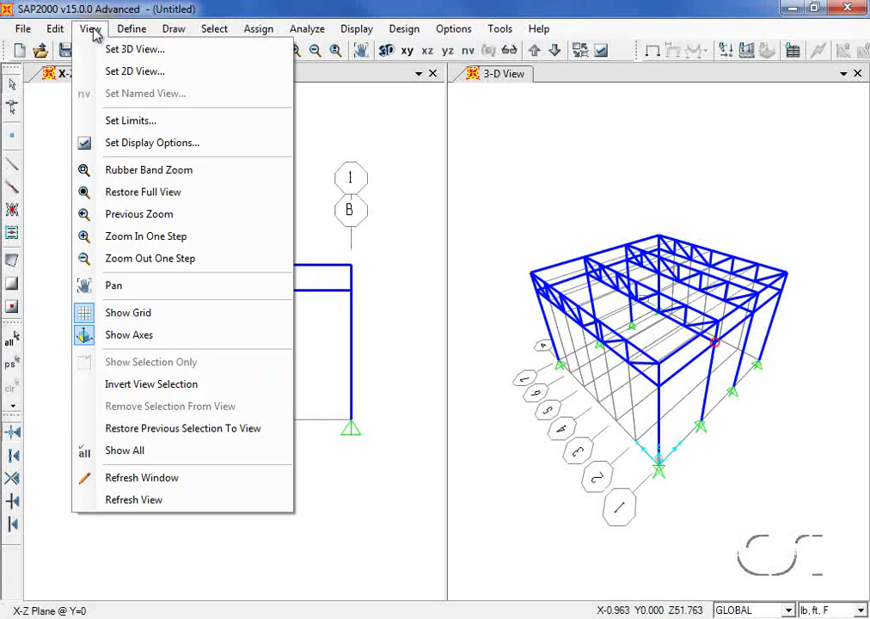
{"action": "left_click", "coordinate": [135, 72]}
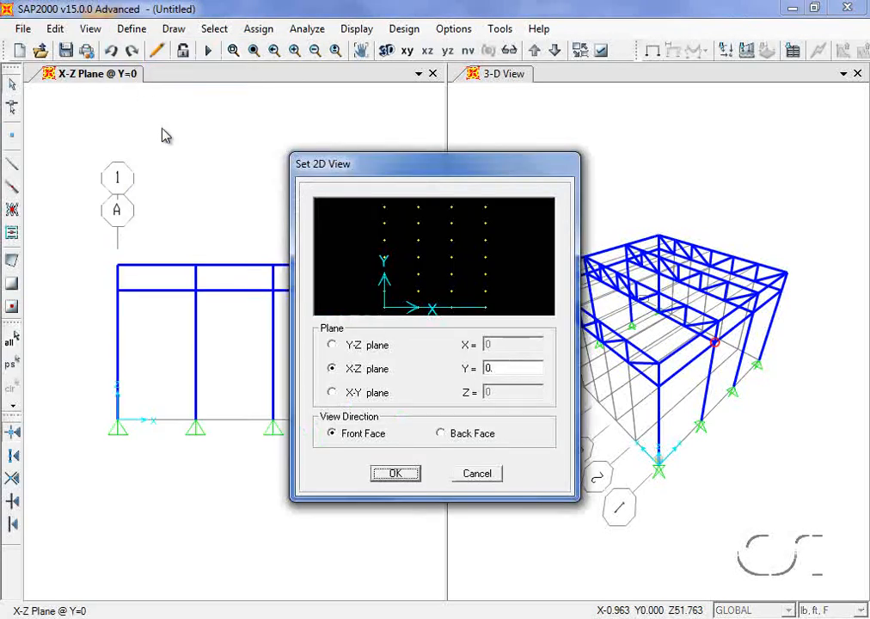
{"action": "left_click", "coordinate": [332, 392]}
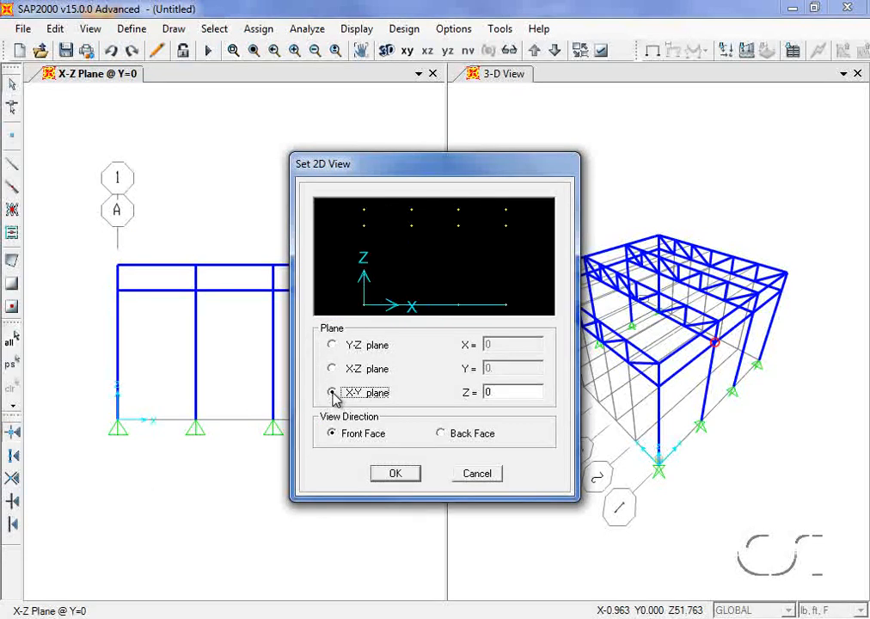
{"action": "double_click", "coordinate": [497, 391]}
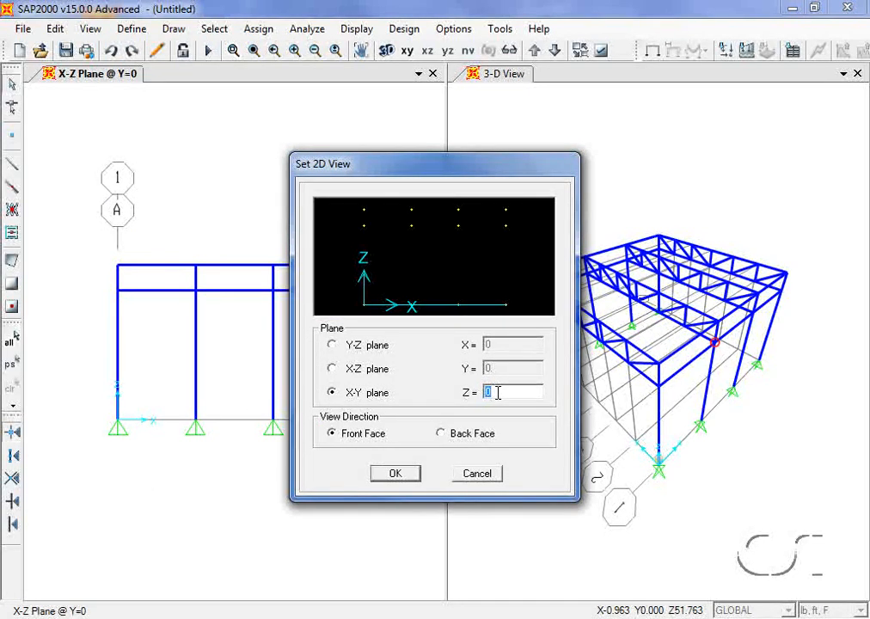
{"action": "type", "text": "24"}
{"action": "left_click", "coordinate": [394, 472]}
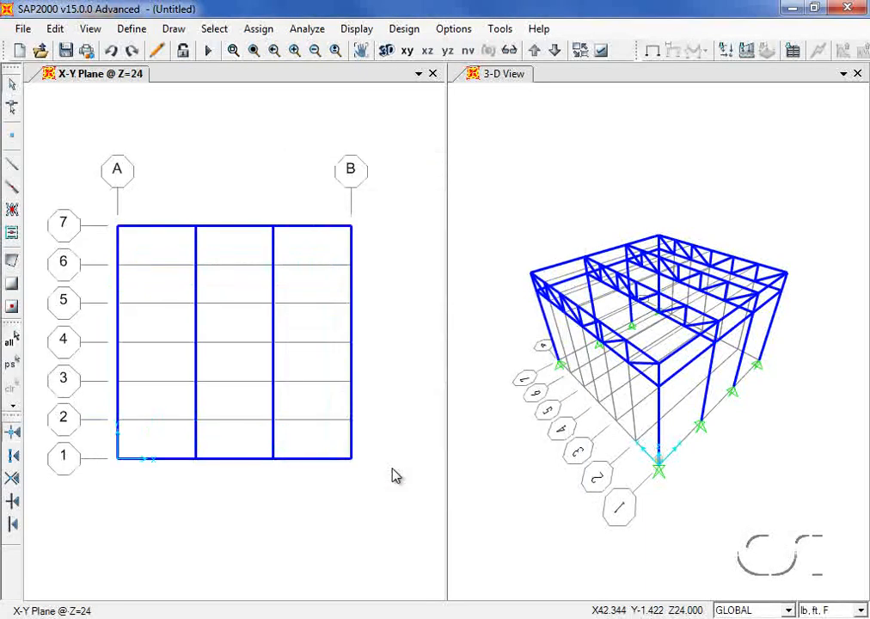
- Add a new shell area section named ROOF
{"action": "left_click", "coordinate": [133, 30]}
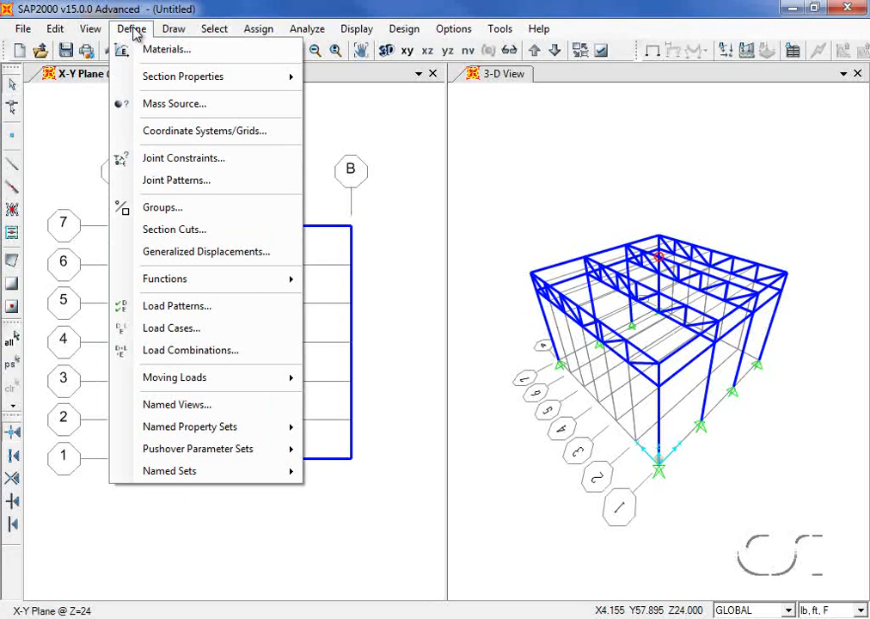
{"action": "mouse_move", "coordinate": [144, 77]}
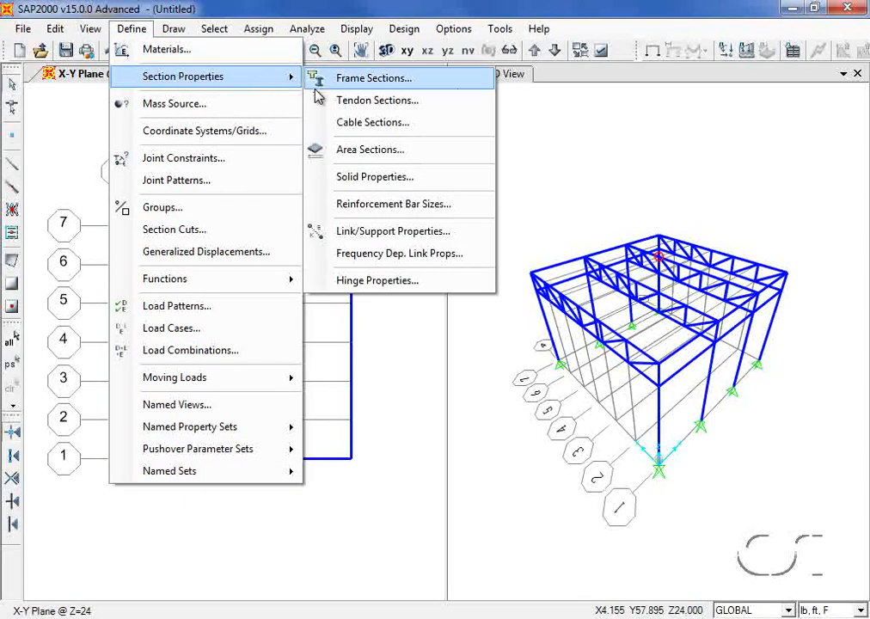
{"action": "left_click", "coordinate": [388, 159]}
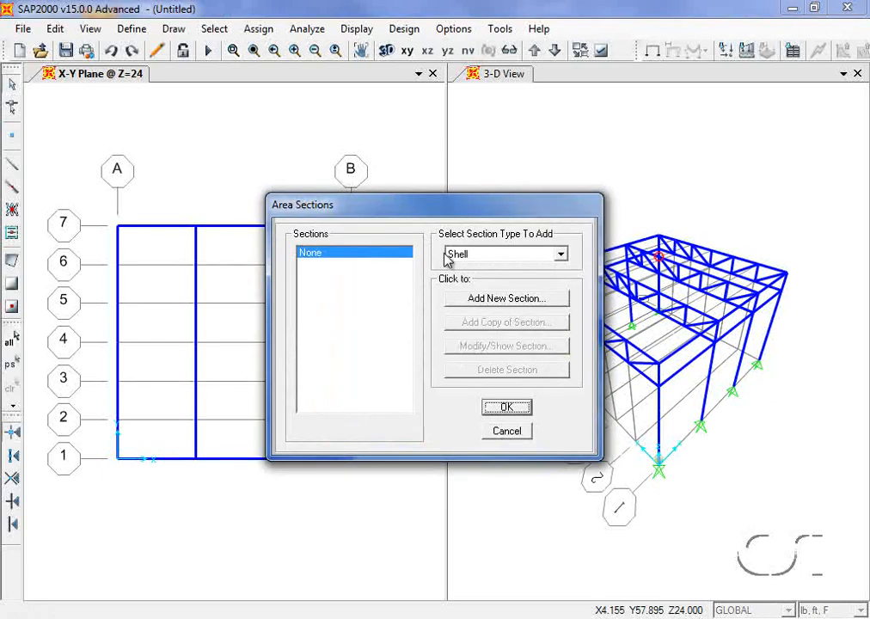
{"action": "left_click", "coordinate": [498, 299]}
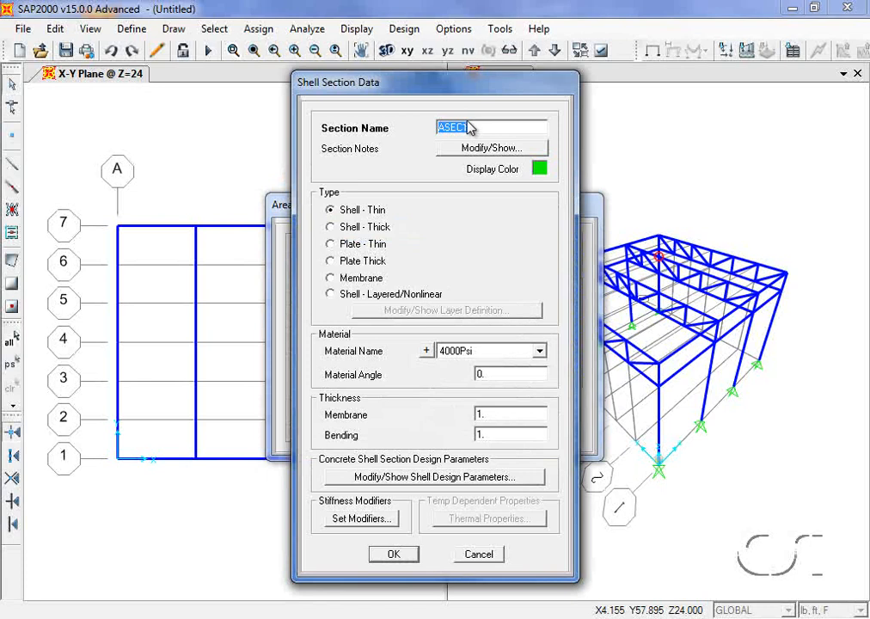
{"action": "type", "text": "ROOF"}
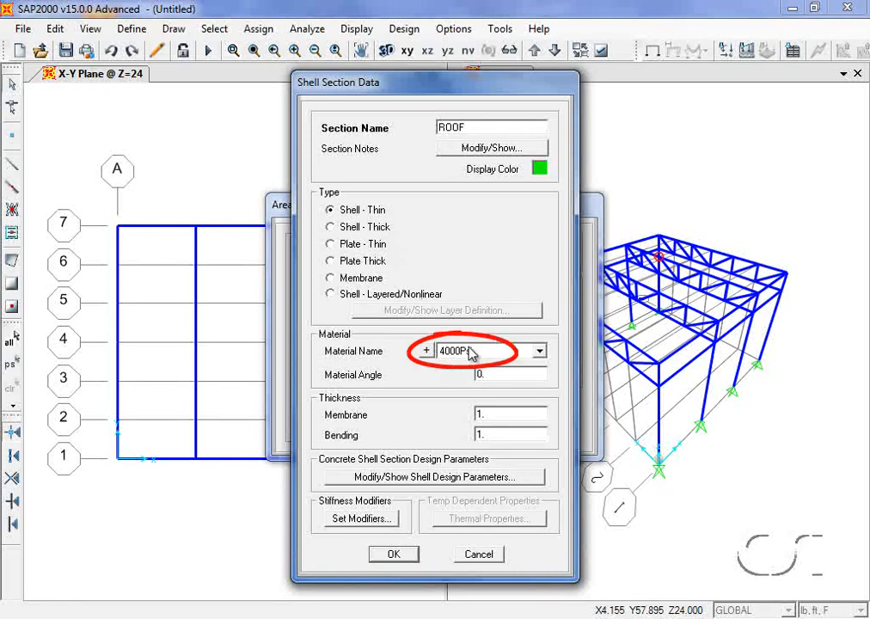
- Set ROOF's membrane and bending thickness to 5in and save the section
{"action": "double_click", "coordinate": [494, 413]}
{"action": "type", "text": "5"}
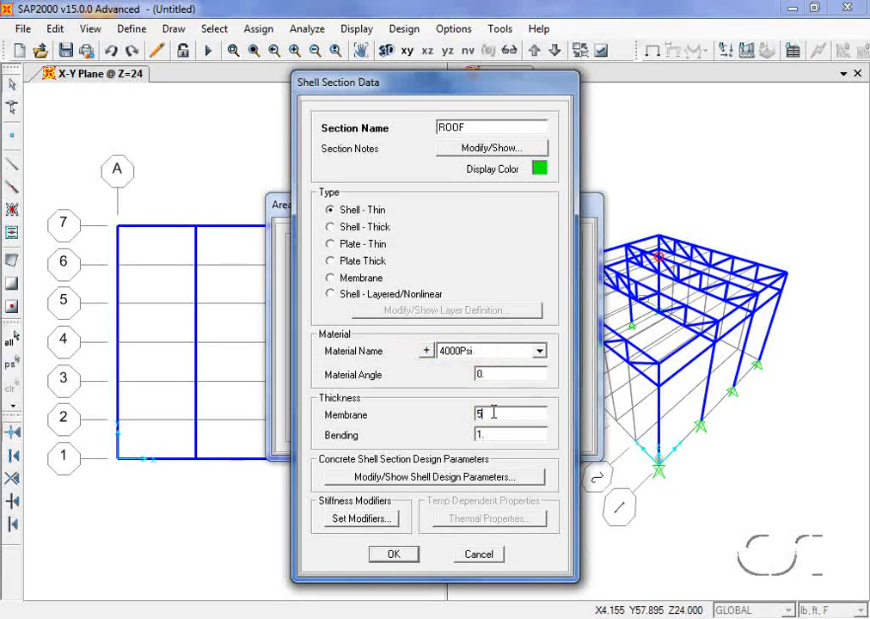
{"action": "type", "text": "in"}
{"action": "double_click", "coordinate": [493, 436]}
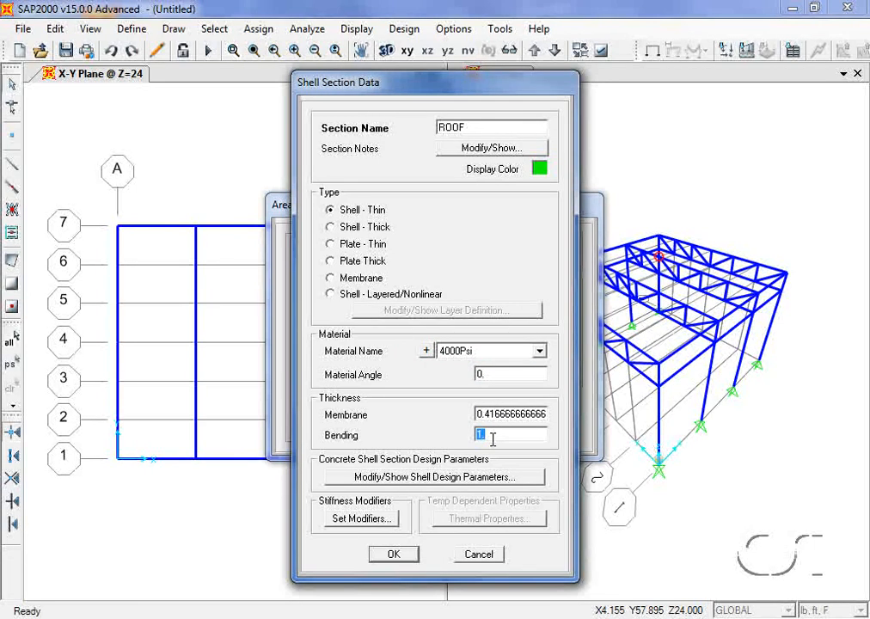
{"action": "type", "text": "5in"}
{"action": "left_click", "coordinate": [395, 554]}
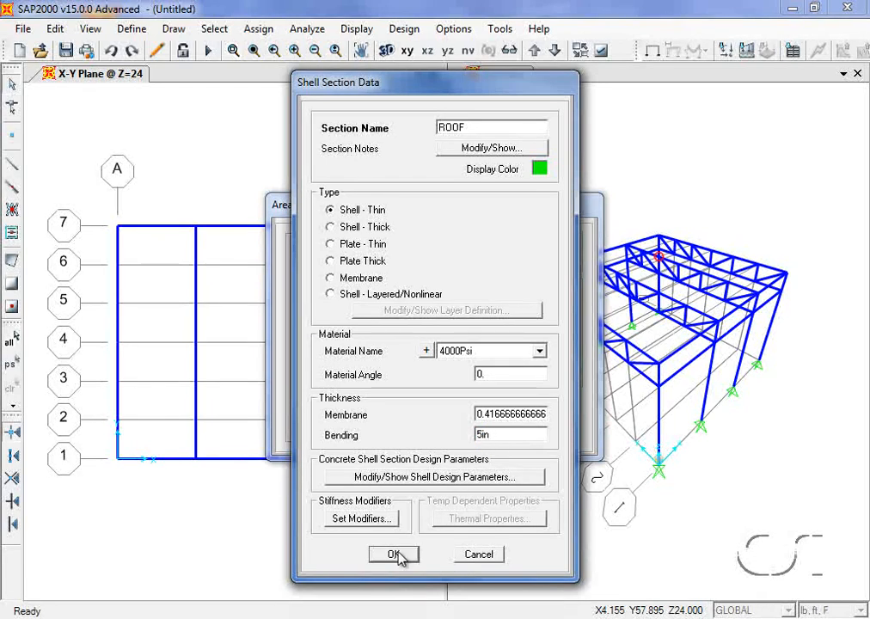
{"action": "left_click", "coordinate": [395, 554]}
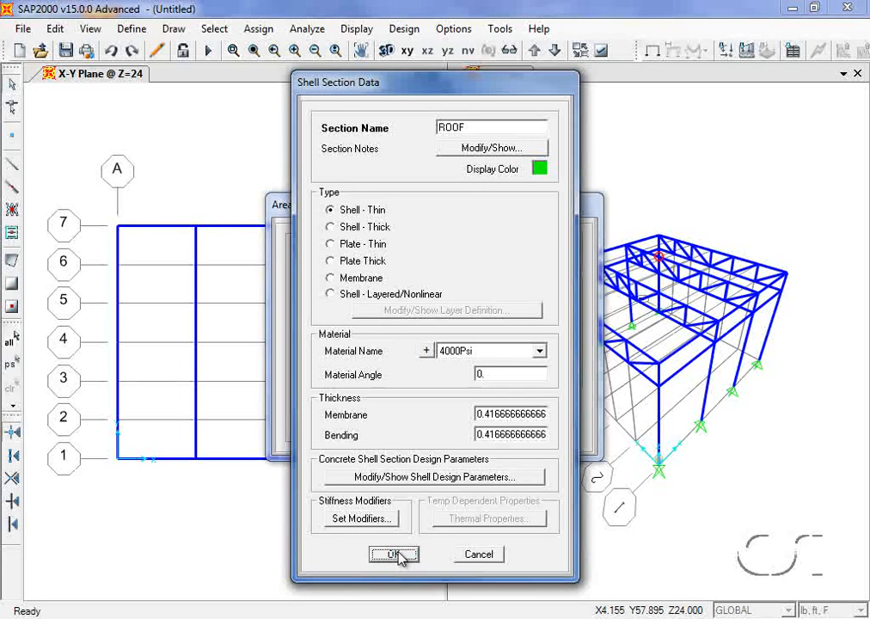
{"action": "left_click", "coordinate": [394, 554]}
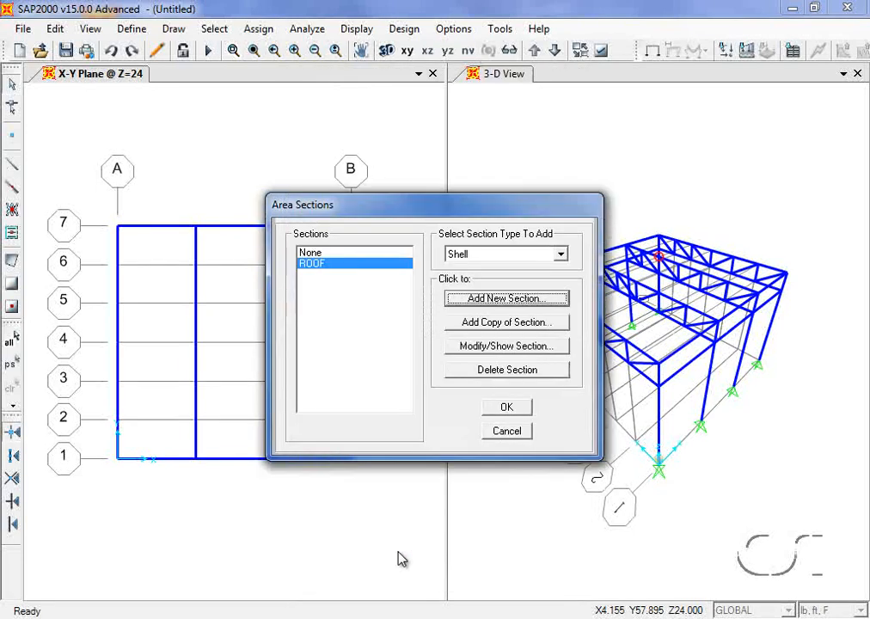
{"action": "left_click", "coordinate": [516, 410]}
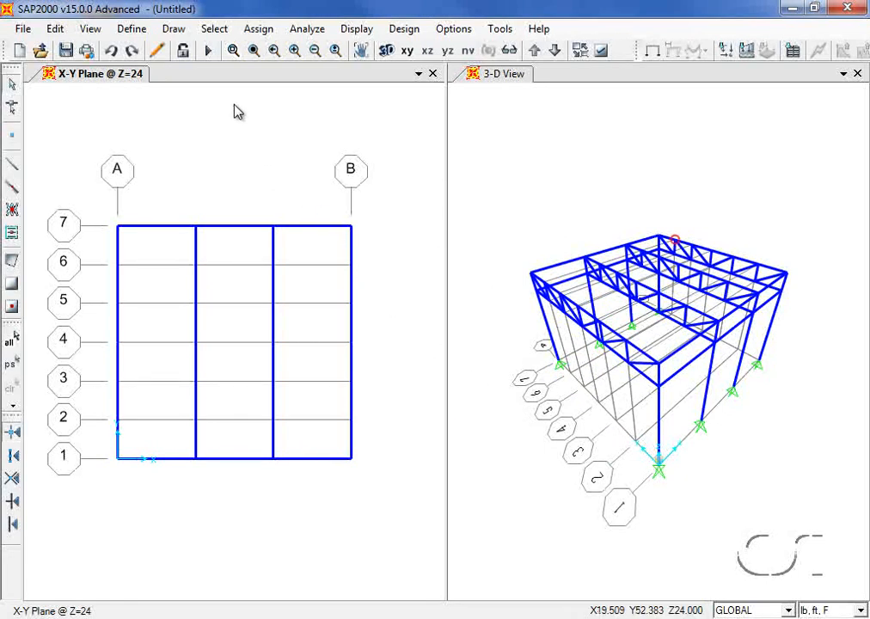
- Draw a ROOF poly area through corners A-1, along row 1, row 4 and A-4
{"action": "left_click", "coordinate": [175, 31]}
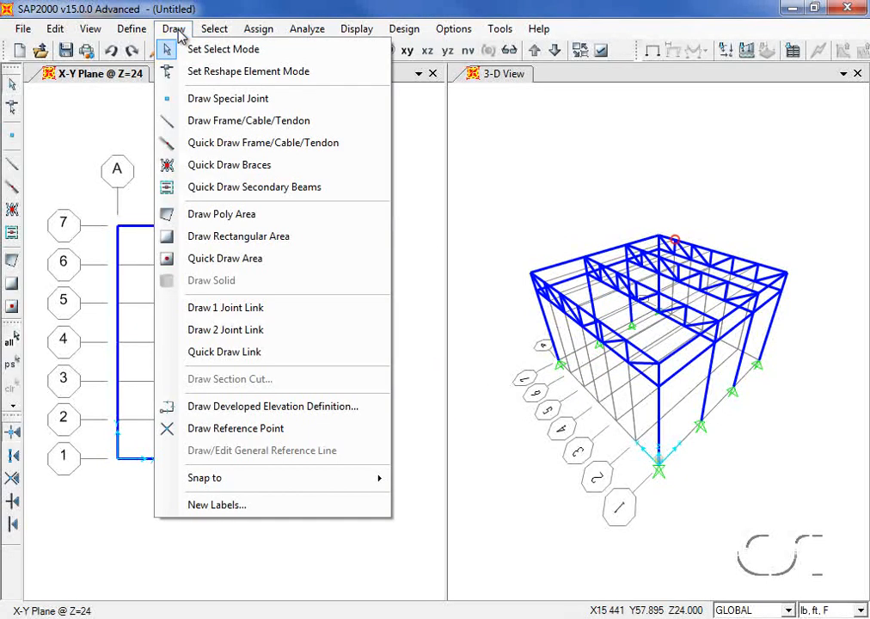
{"action": "left_click", "coordinate": [266, 215]}
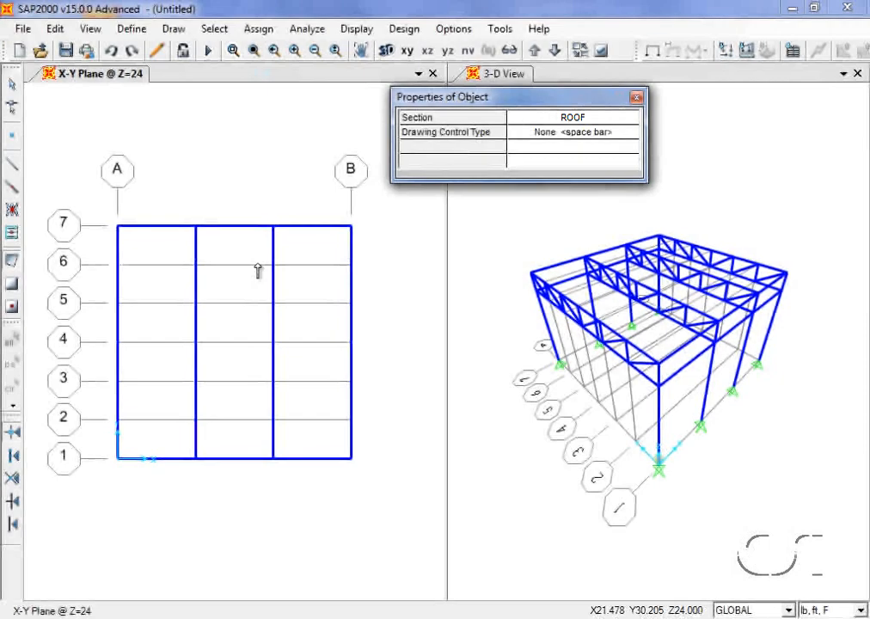
{"action": "left_click", "coordinate": [118, 460]}
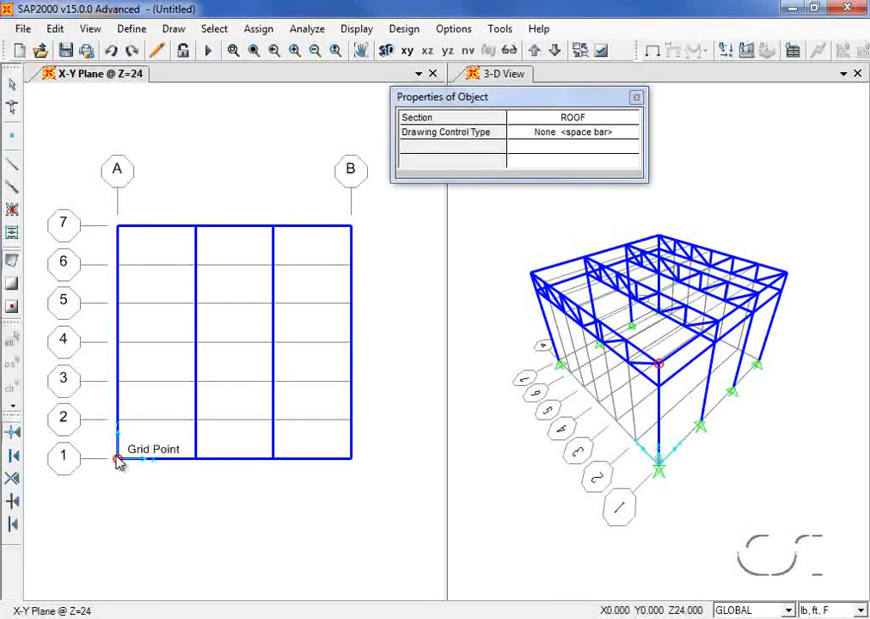
{"action": "left_click", "coordinate": [196, 459]}
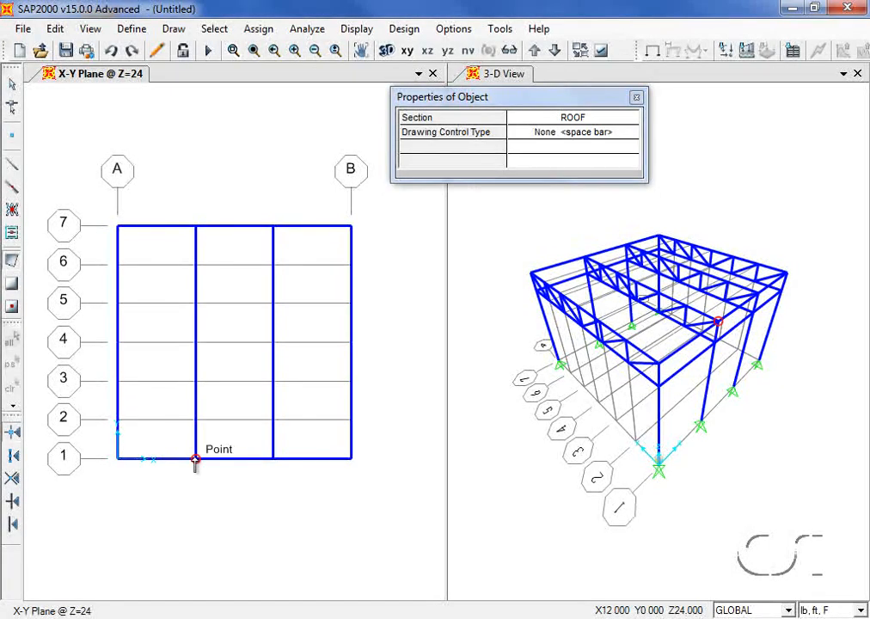
{"action": "left_click", "coordinate": [196, 343]}
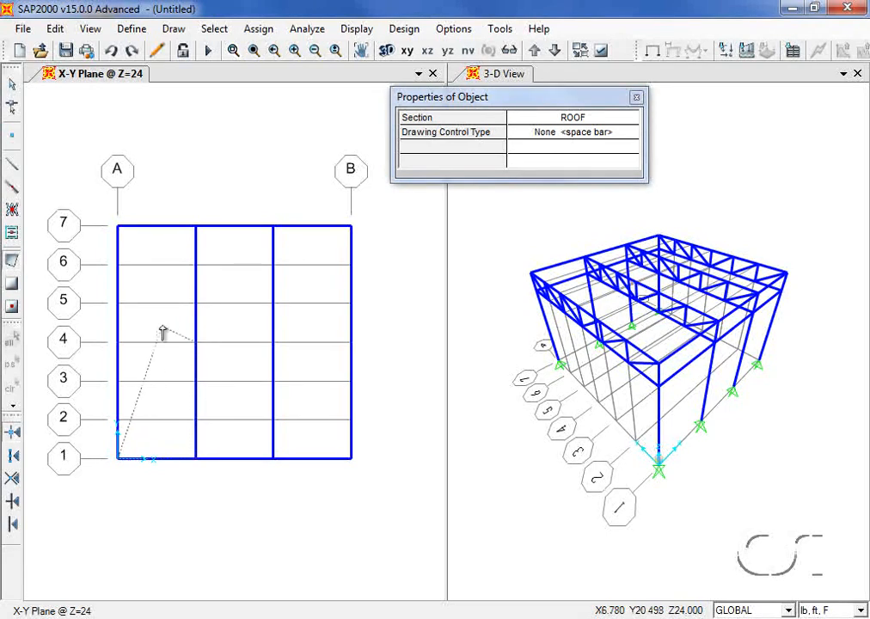
{"action": "left_click", "coordinate": [118, 342]}
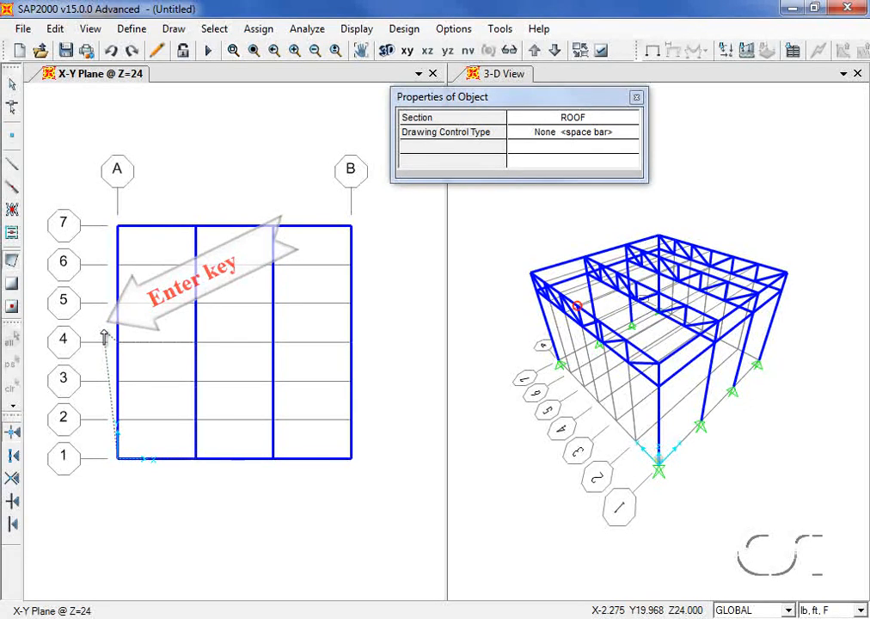
{"action": "key", "text": "Return"}
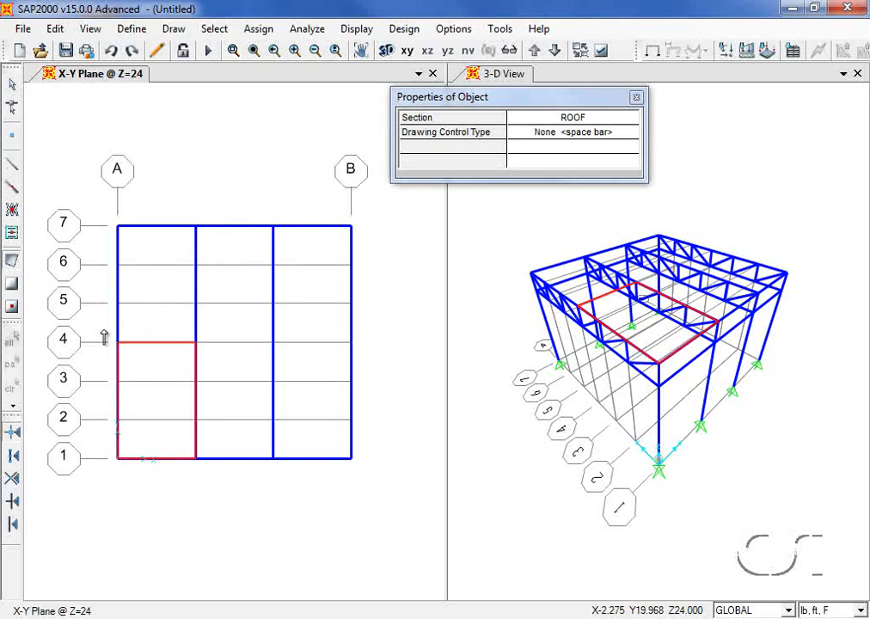
{"action": "left_click", "coordinate": [12, 85]}
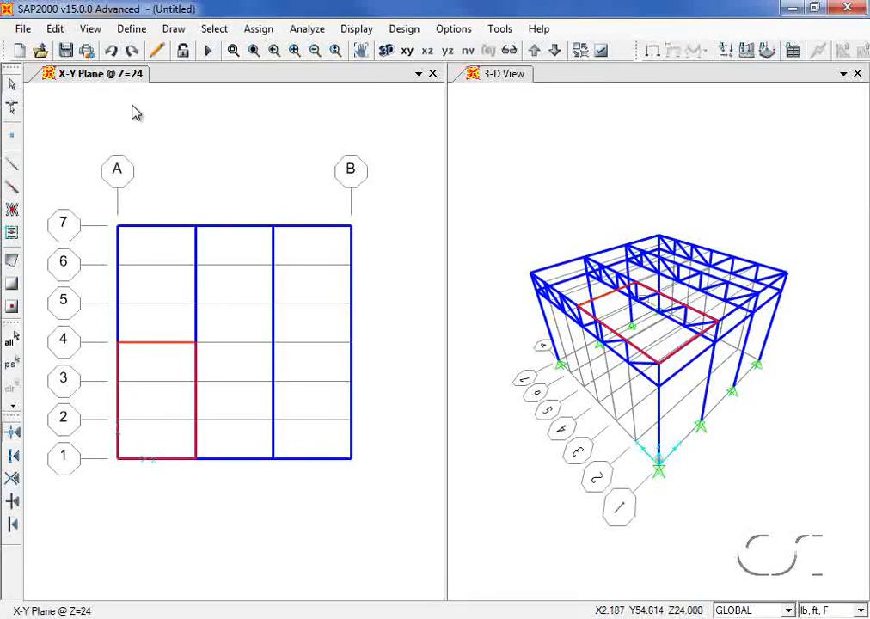
- Turn on Fill Objects display and apply it to all windows
{"action": "left_click", "coordinate": [601, 53]}
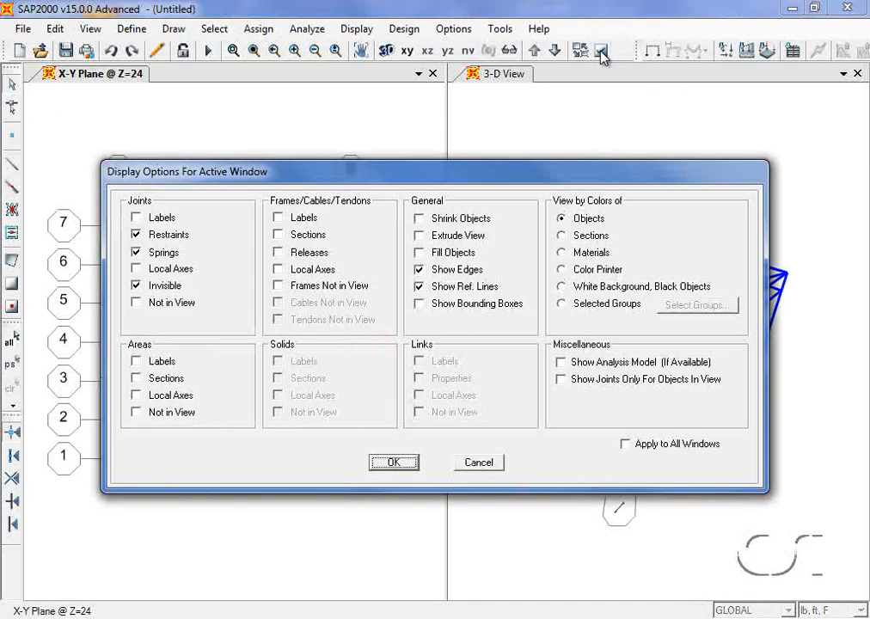
{"action": "left_click", "coordinate": [433, 256]}
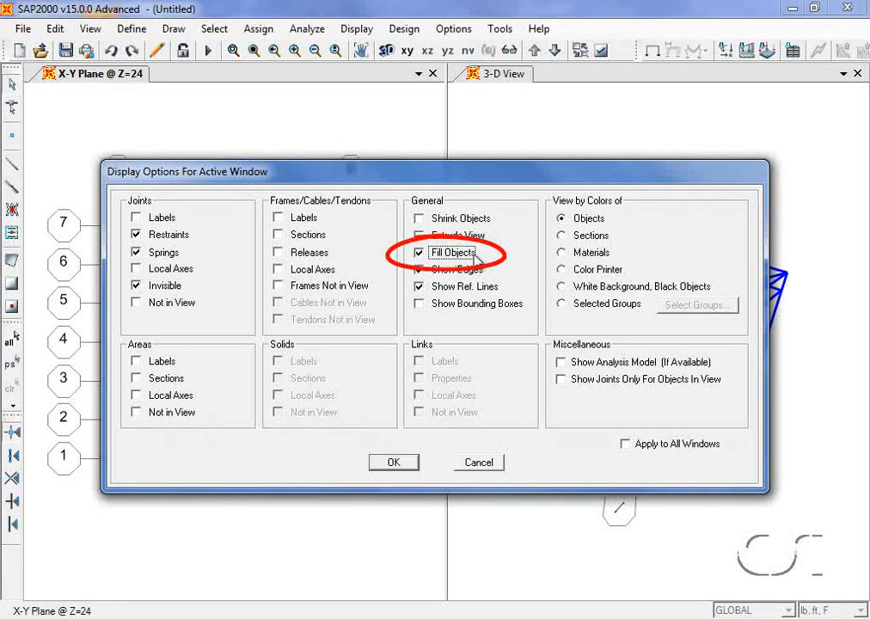
{"action": "left_click", "coordinate": [625, 445]}
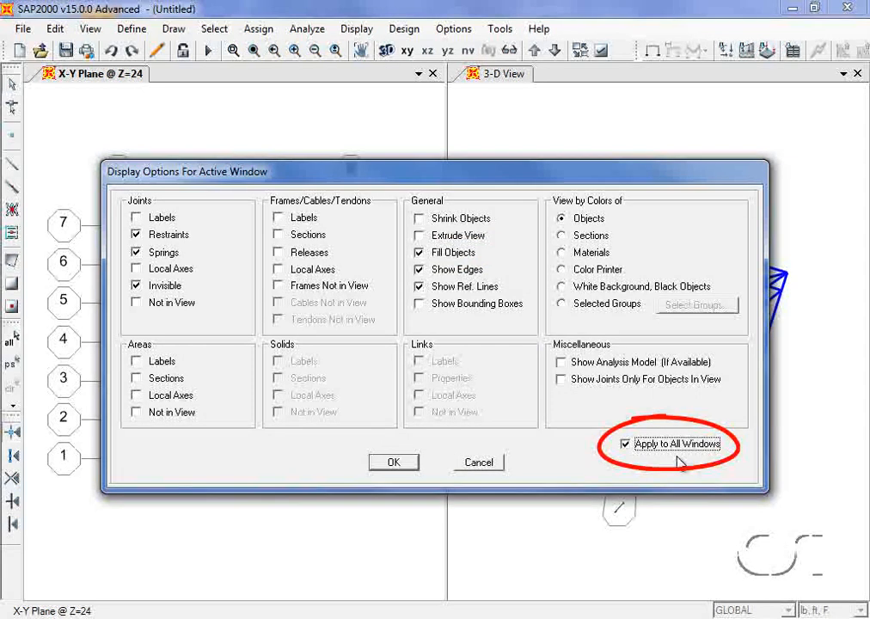
{"action": "left_click", "coordinate": [391, 464]}
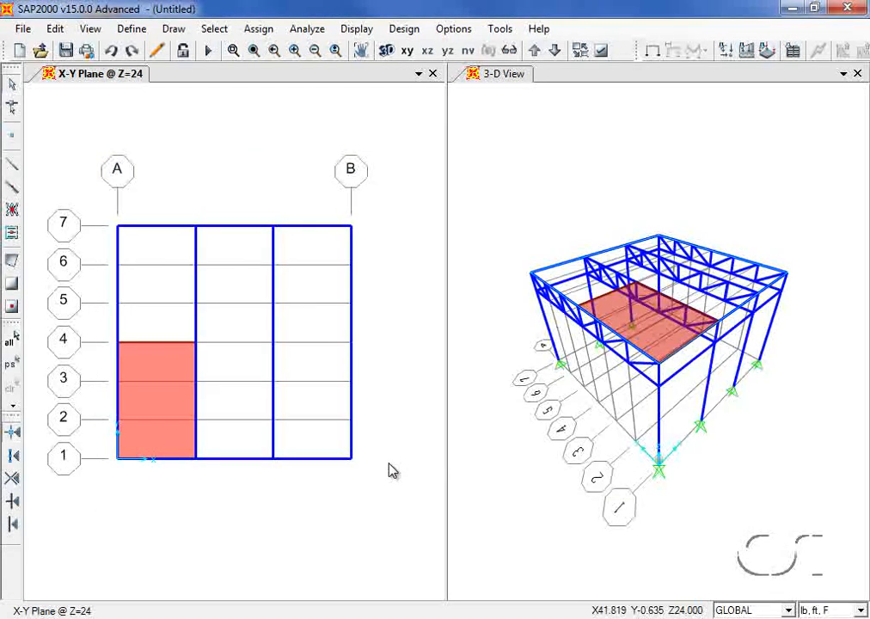
- Turn off the grid lines in the 3-D view
{"action": "left_click", "coordinate": [507, 217]}
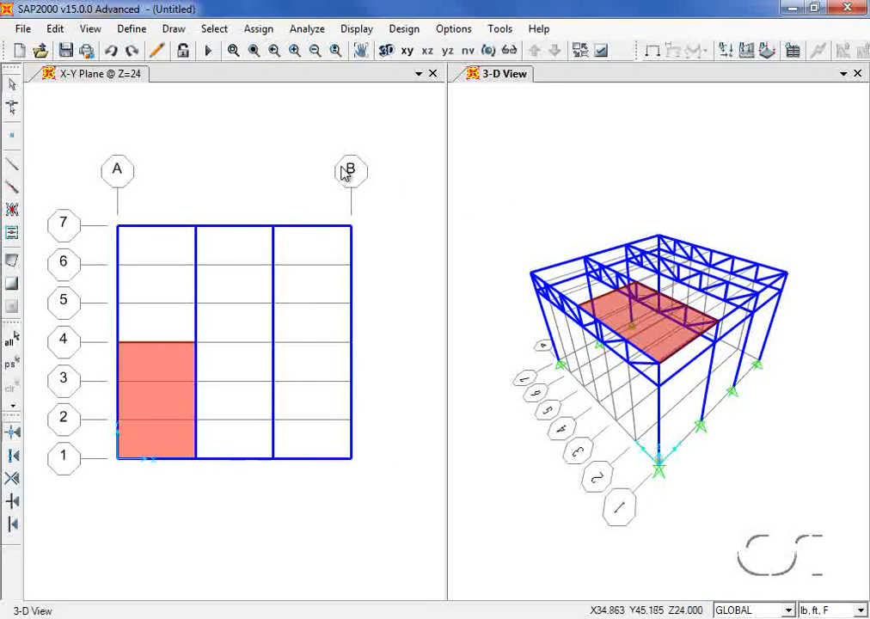
{"action": "left_click", "coordinate": [93, 29]}
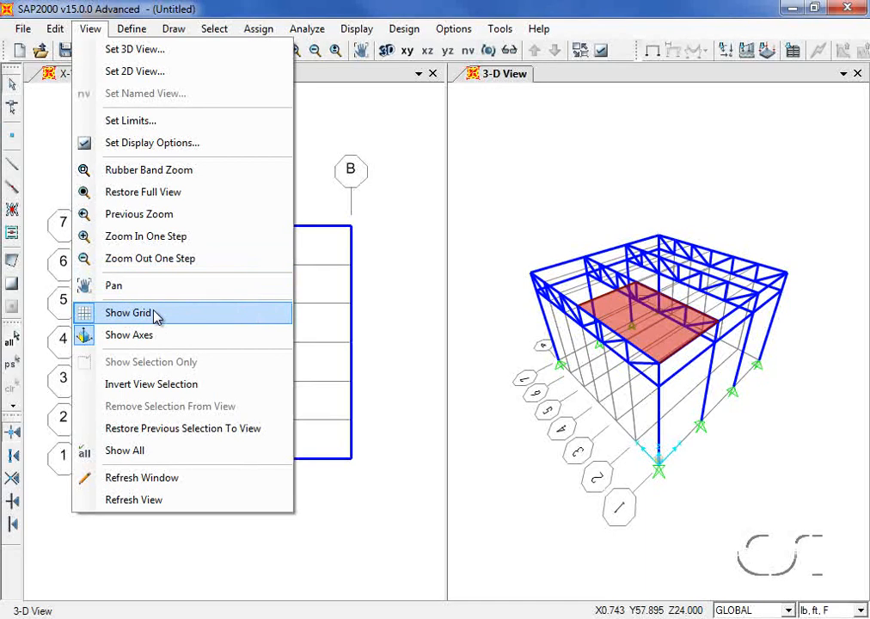
{"action": "left_click", "coordinate": [156, 314]}
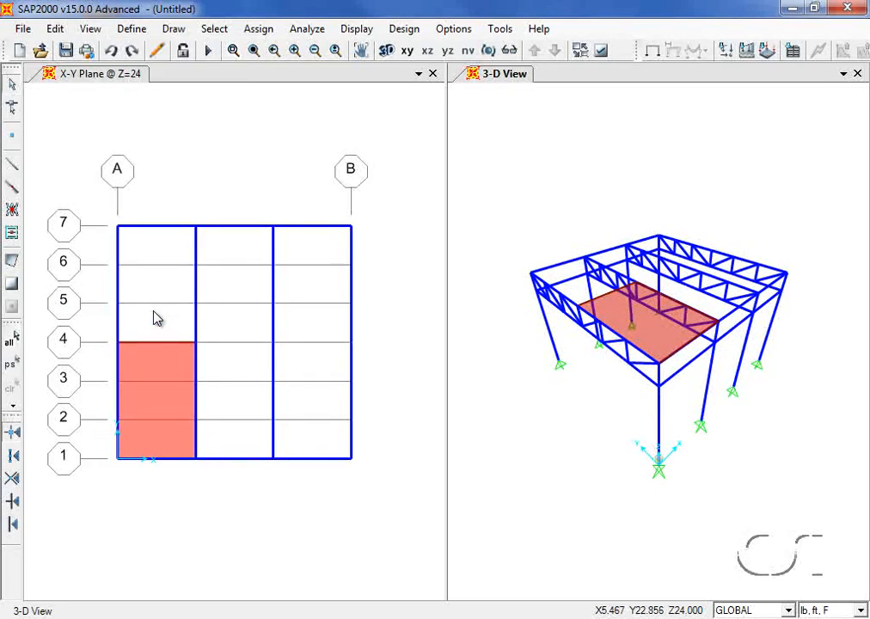
{"action": "left_click", "coordinate": [153, 365]}
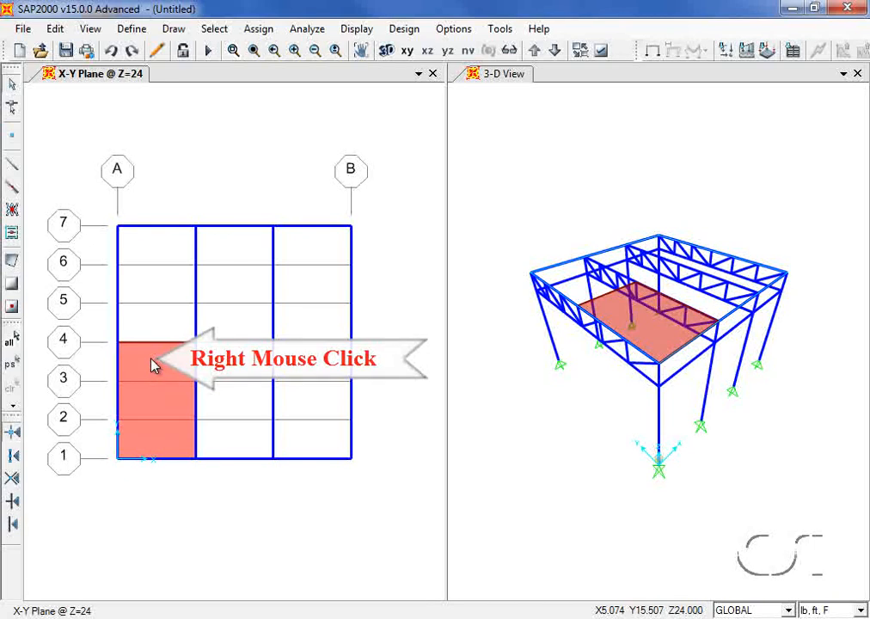
- Set the roof area to auto-mesh on edge points, using line intersections and point objects
{"action": "right_click", "coordinate": [152, 366]}
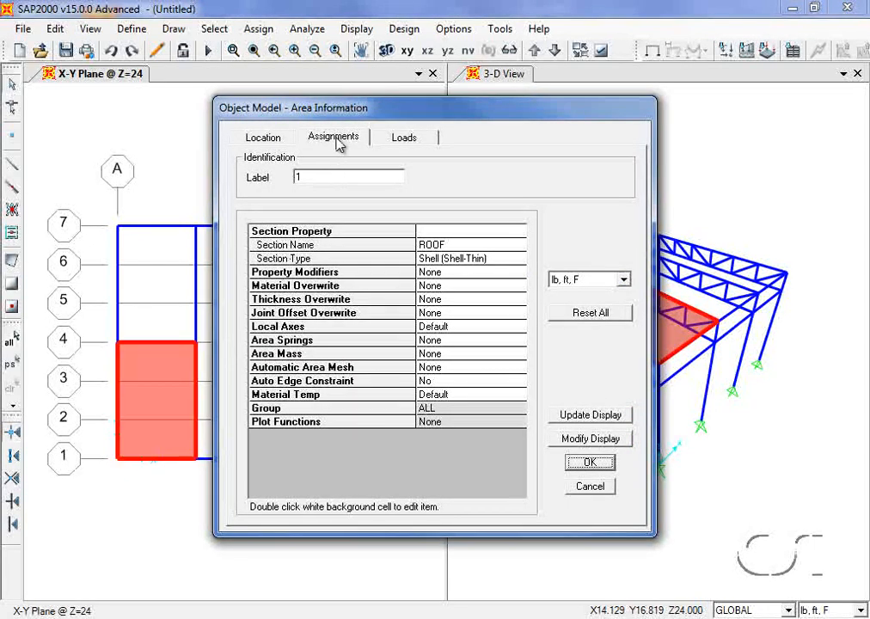
{"action": "left_click", "coordinate": [391, 140]}
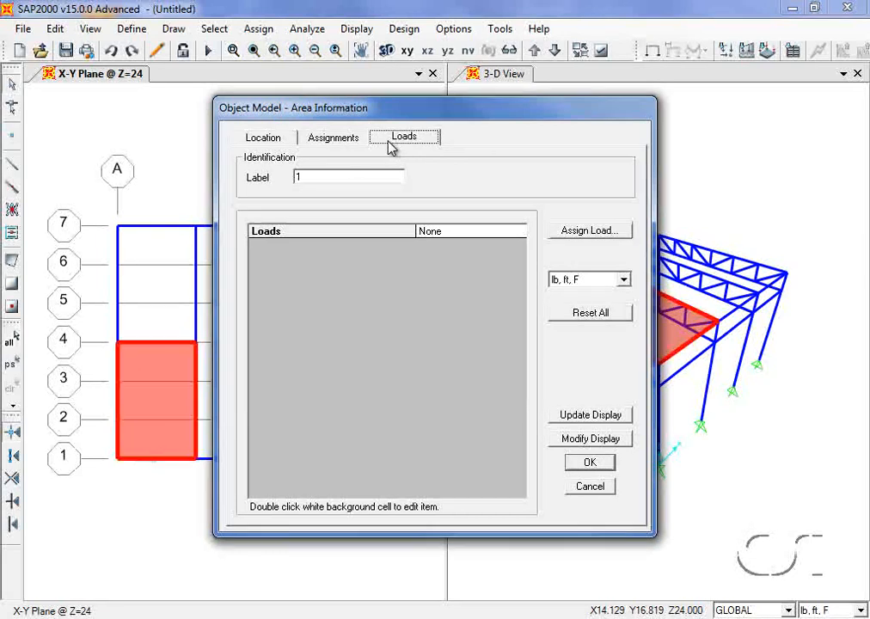
{"action": "left_click", "coordinate": [339, 139]}
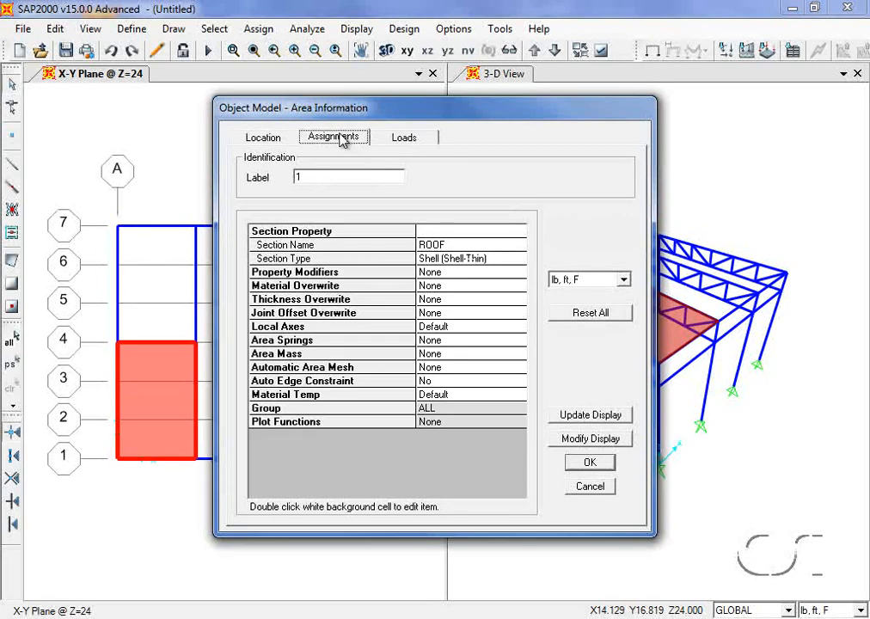
{"action": "double_click", "coordinate": [438, 376]}
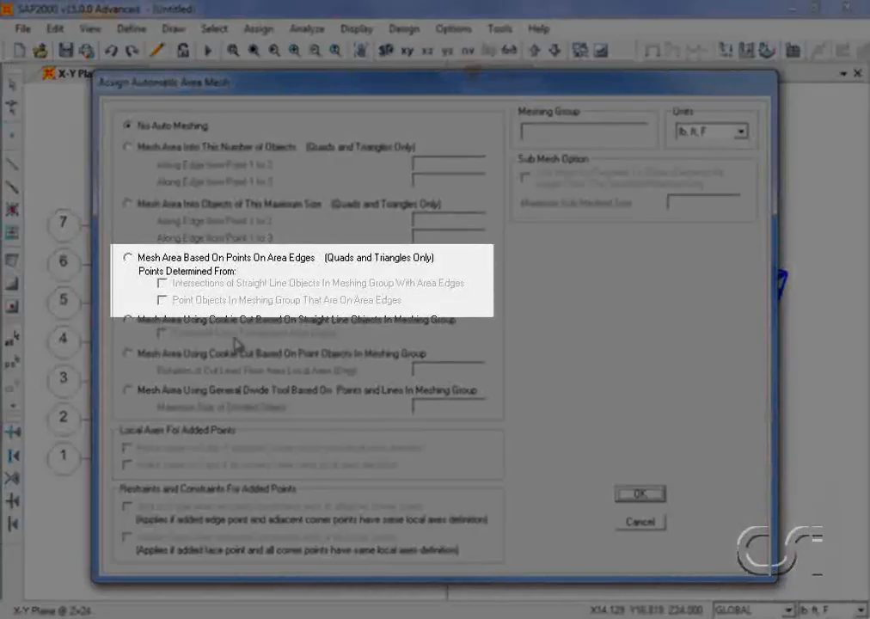
{"action": "left_click", "coordinate": [128, 258]}
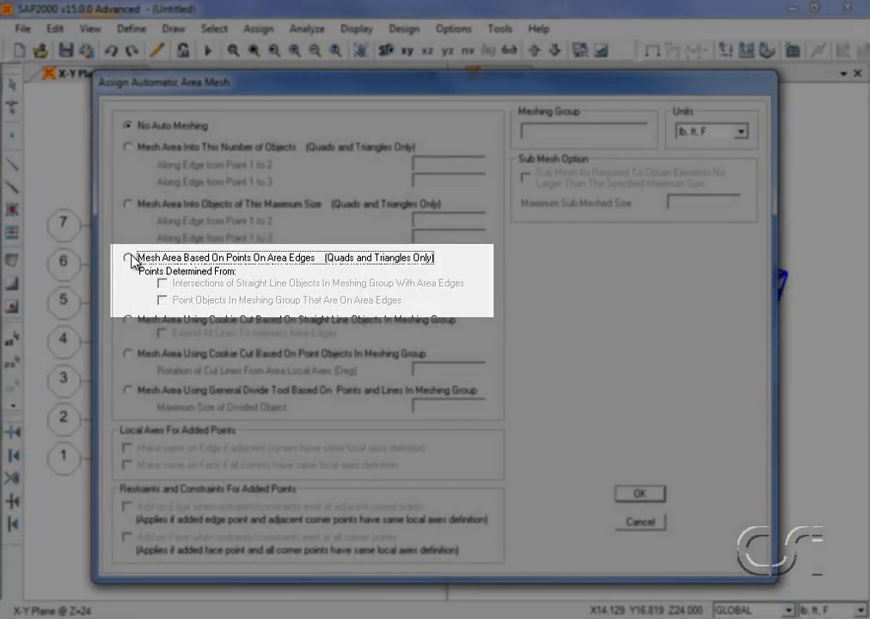
{"action": "left_click", "coordinate": [162, 283]}
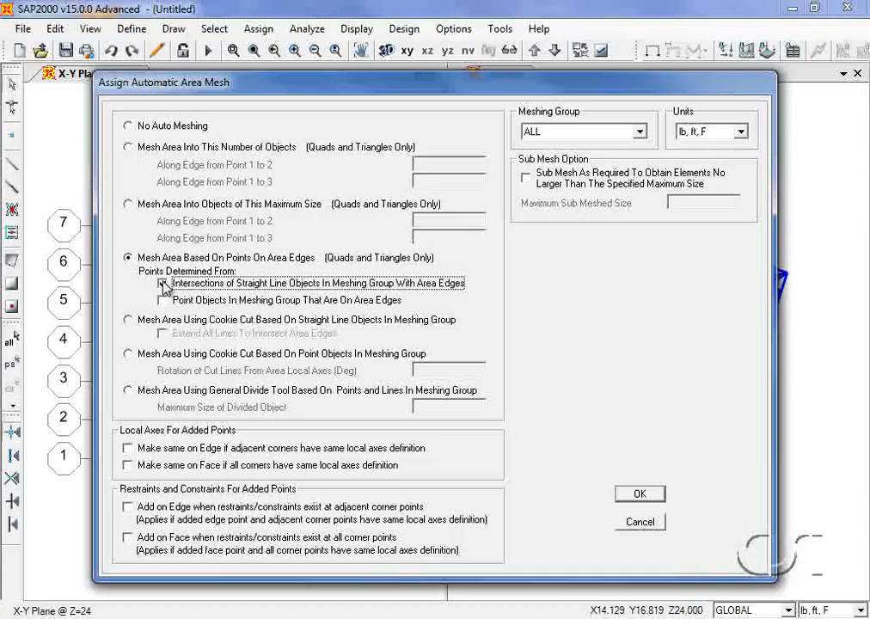
{"action": "left_click", "coordinate": [163, 301]}
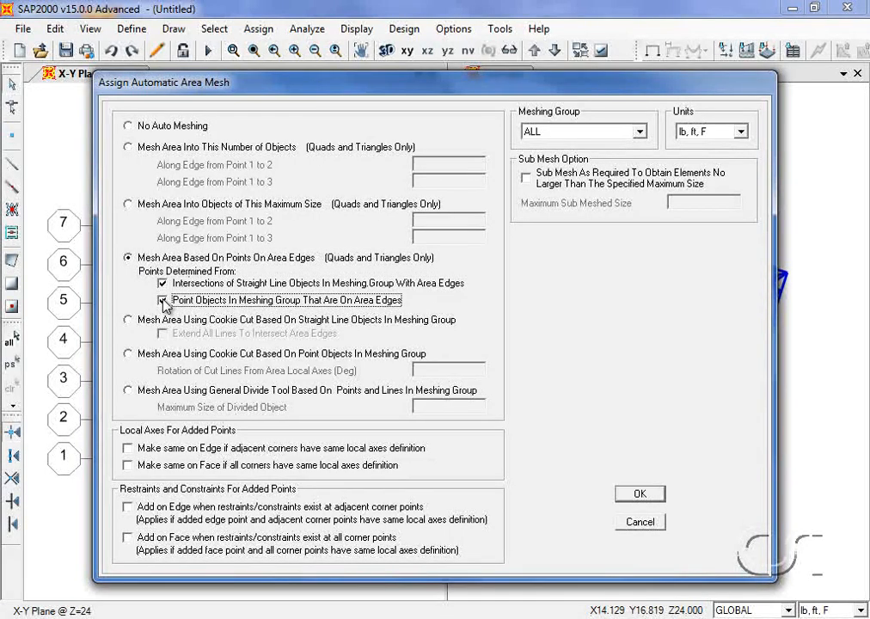
{"action": "left_click", "coordinate": [640, 496]}
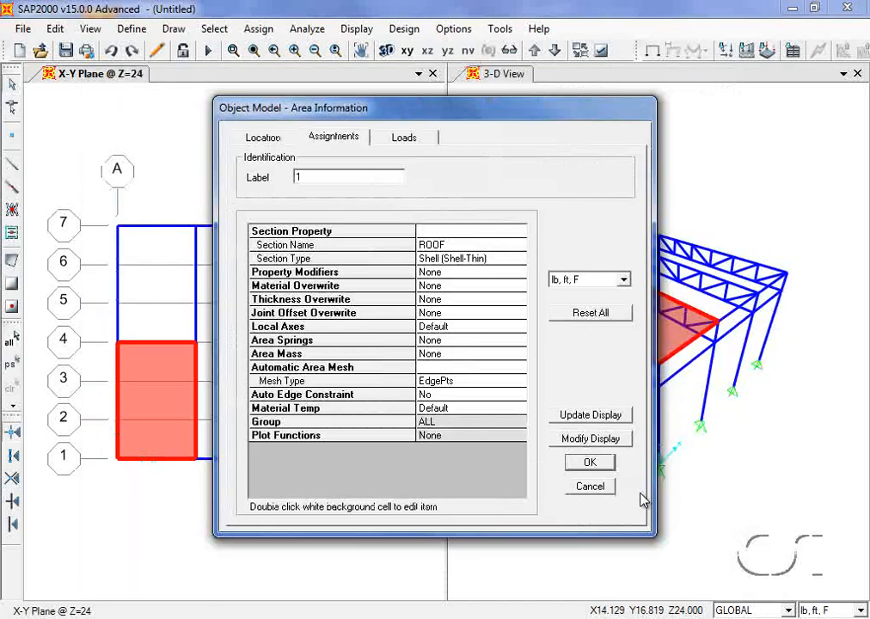
{"action": "left_click", "coordinate": [589, 461]}
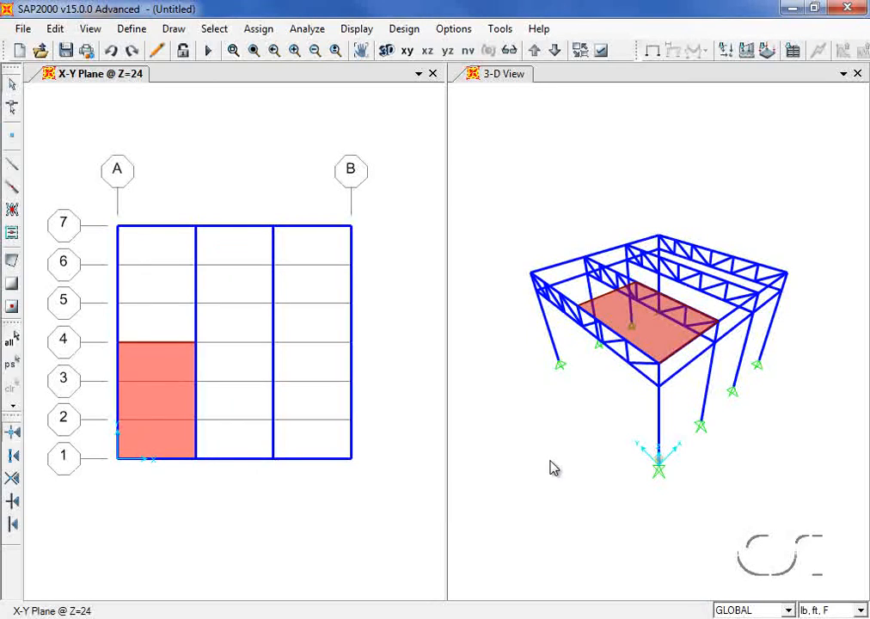
{"action": "left_click", "coordinate": [169, 407]}
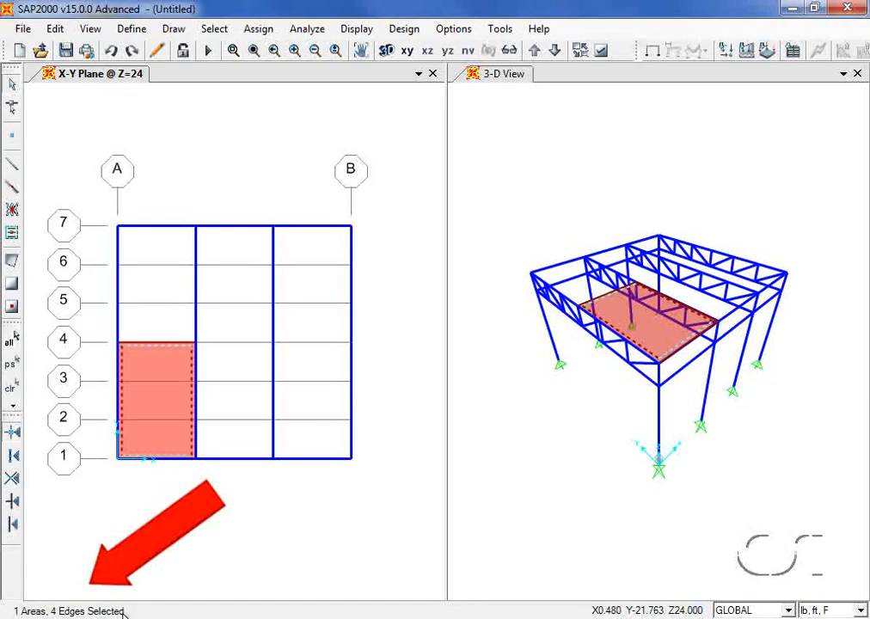
- Replicate the roof area twice along X with dx 12, dy 0
{"action": "left_click", "coordinate": [57, 30]}
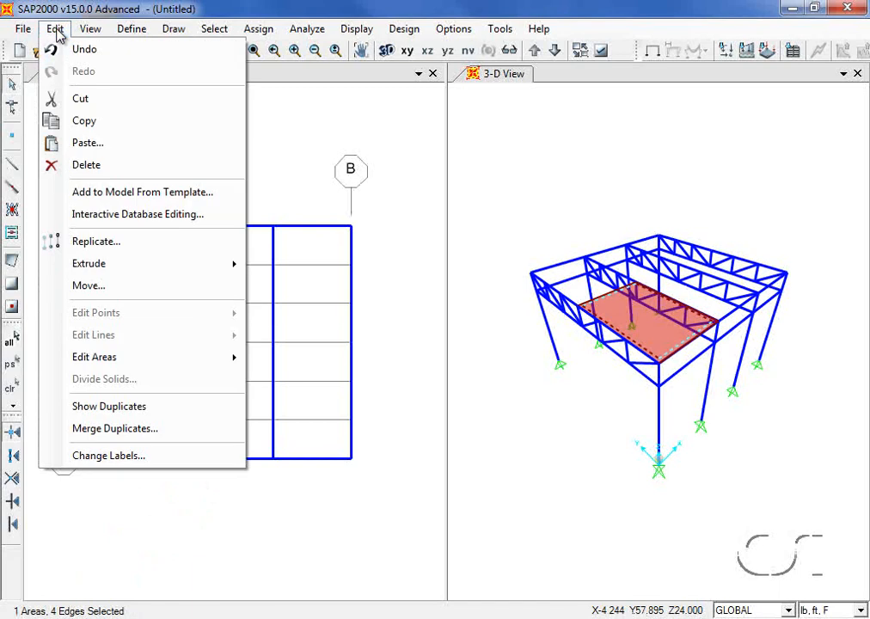
{"action": "left_click", "coordinate": [80, 244]}
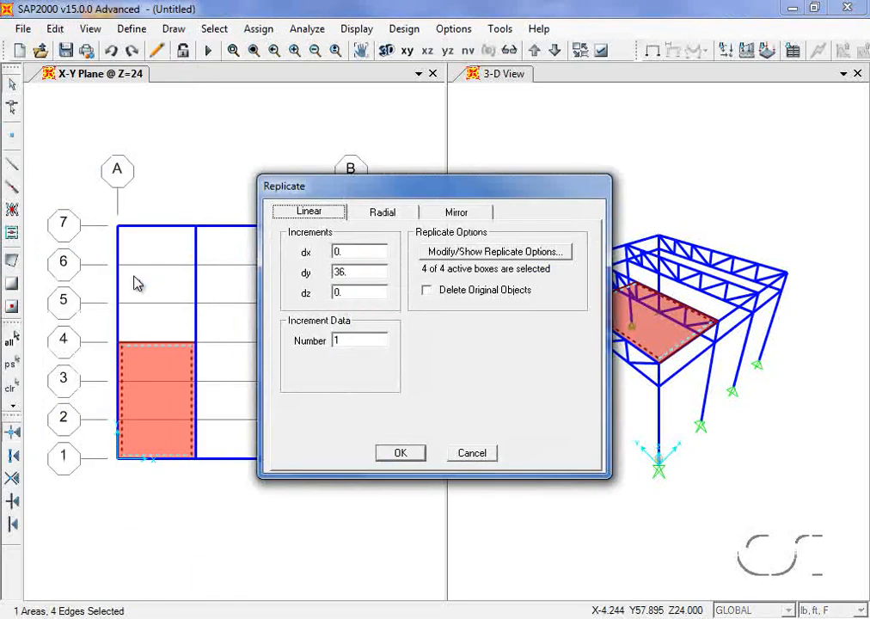
{"action": "double_click", "coordinate": [342, 252]}
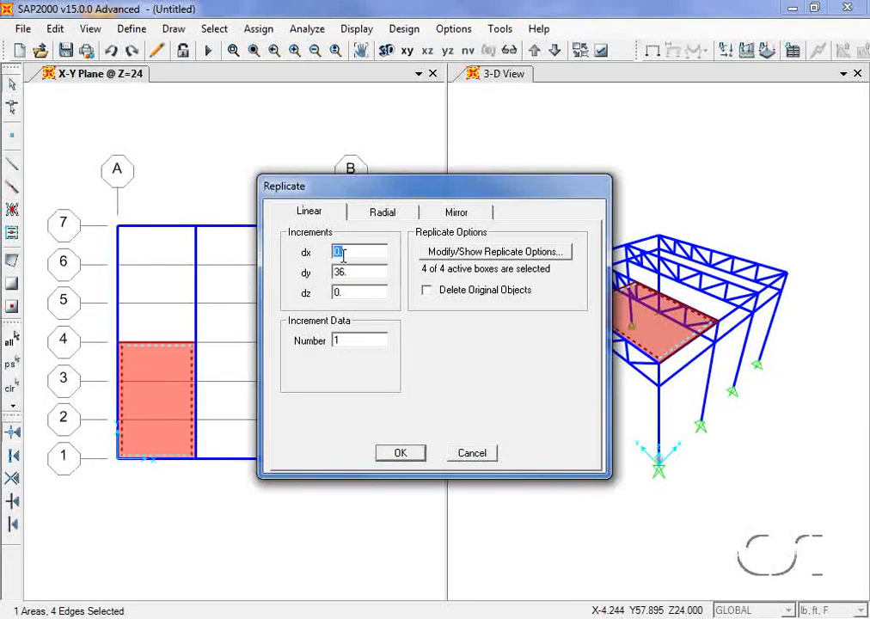
{"action": "type", "text": "12"}
{"action": "double_click", "coordinate": [349, 273]}
{"action": "type", "text": "0"}
{"action": "double_click", "coordinate": [350, 338]}
{"action": "type", "text": "2"}
{"action": "left_click", "coordinate": [398, 451]}
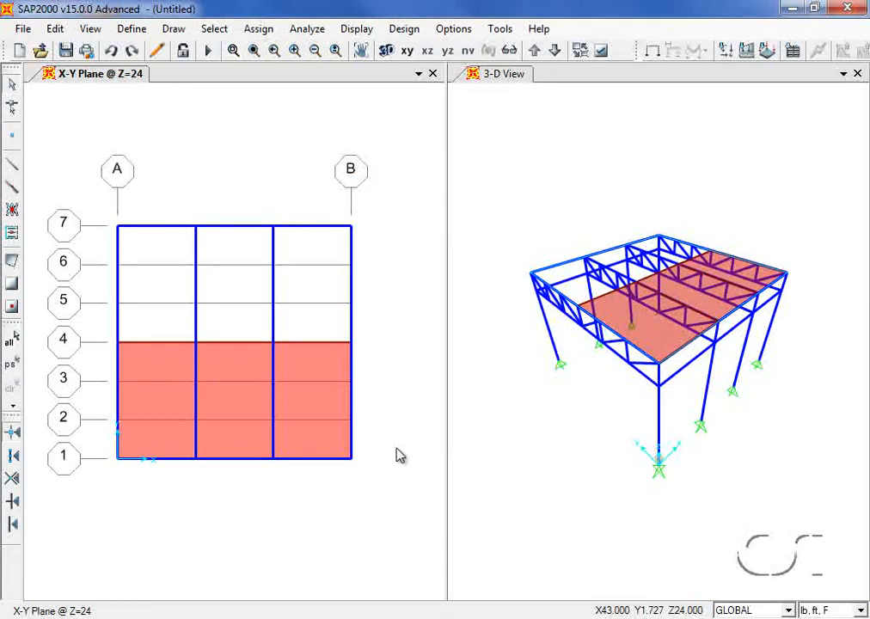
- Replicate the three roof panels once with dx 0, dy 18
{"action": "left_click", "coordinate": [176, 372]}
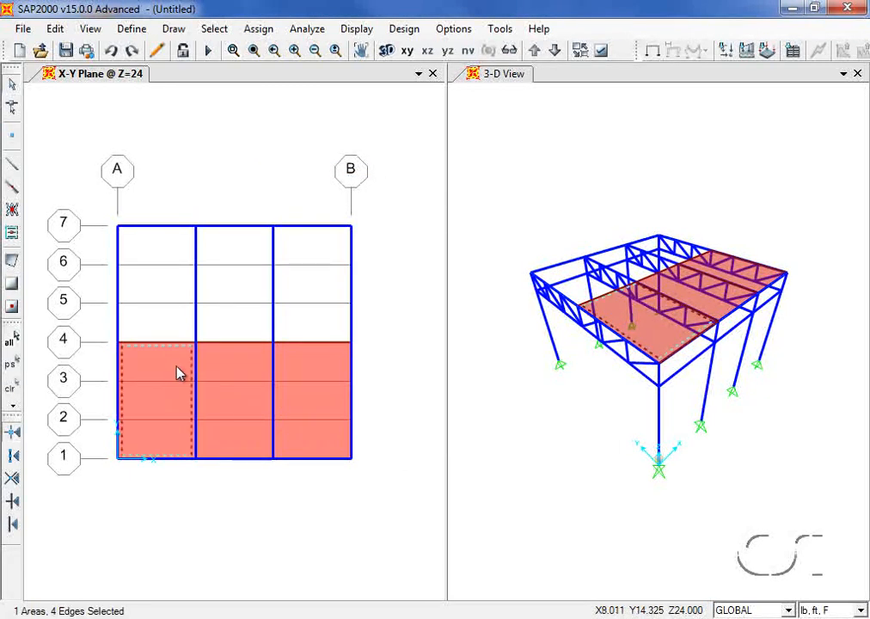
{"action": "left_click", "coordinate": [227, 373]}
{"action": "left_click", "coordinate": [309, 371]}
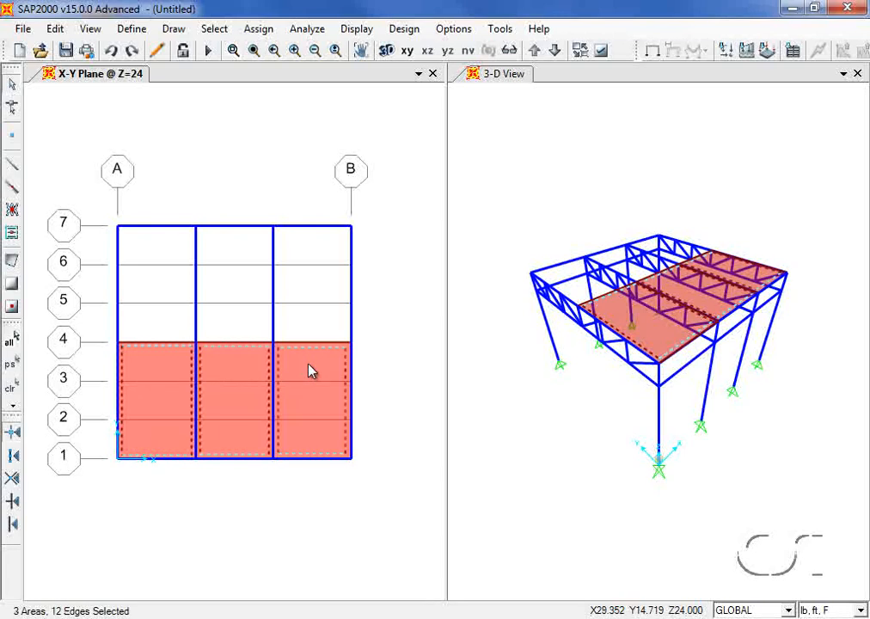
{"action": "left_click", "coordinate": [54, 29]}
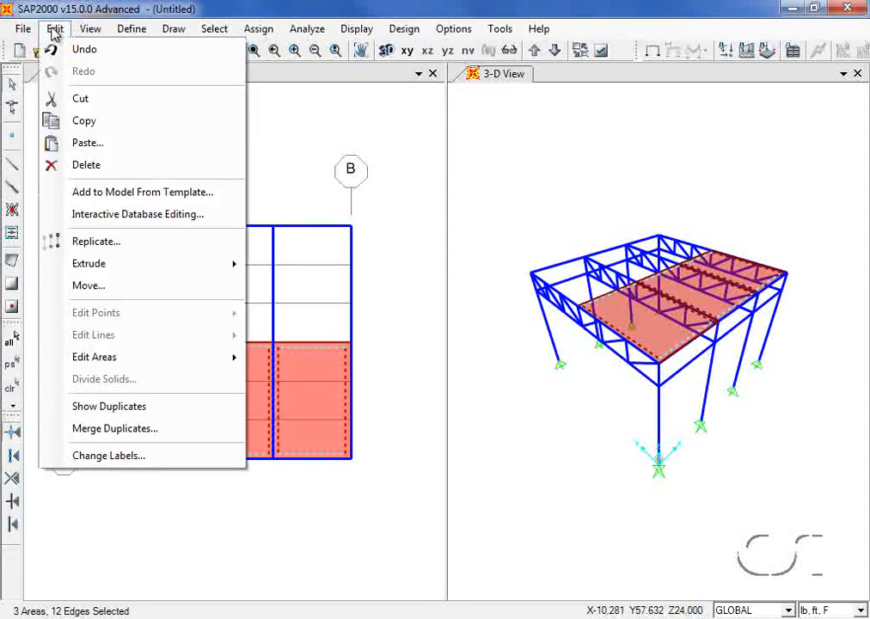
{"action": "left_click", "coordinate": [96, 244]}
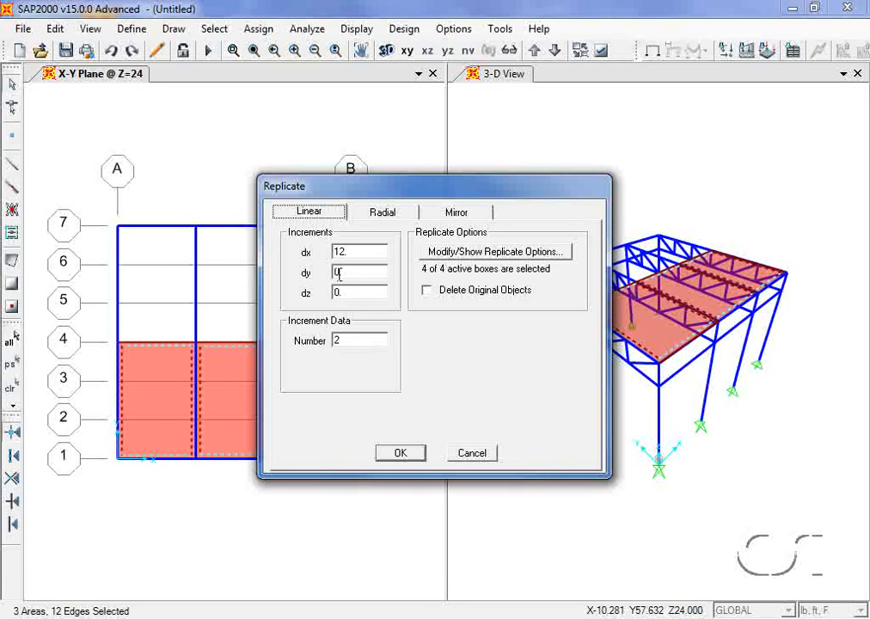
{"action": "double_click", "coordinate": [353, 253]}
{"action": "type", "text": "0"}
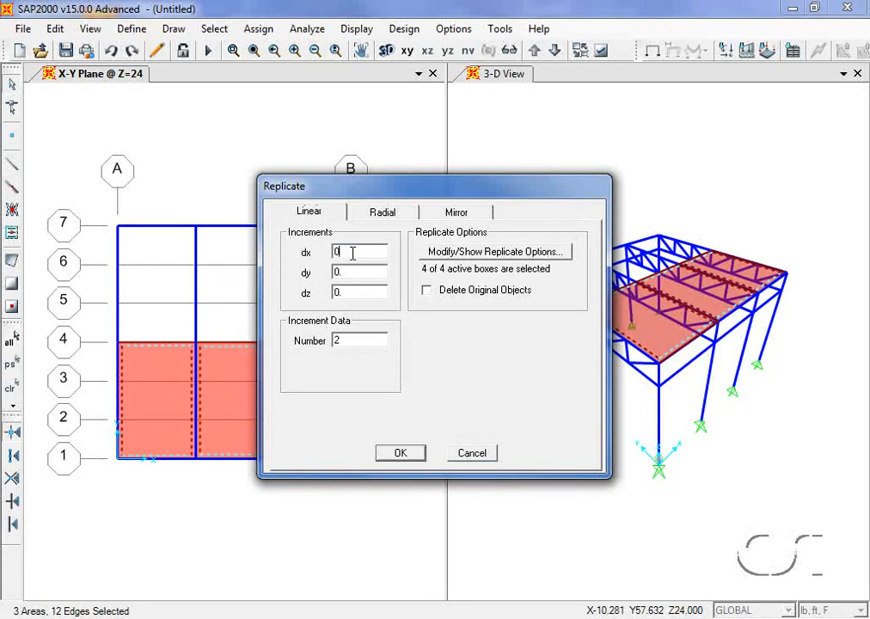
{"action": "double_click", "coordinate": [352, 272]}
{"action": "type", "text": "18"}
{"action": "double_click", "coordinate": [341, 340]}
{"action": "type", "text": "1"}
{"action": "left_click", "coordinate": [400, 454]}
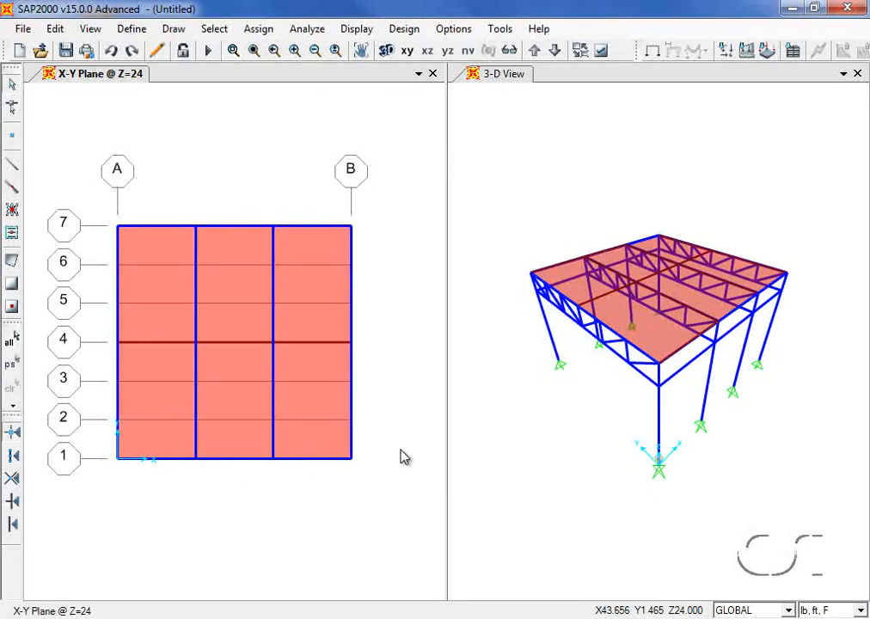
- Switch to the Y-Z plane view at X=0 and turn off its grid
{"action": "left_click", "coordinate": [91, 29]}
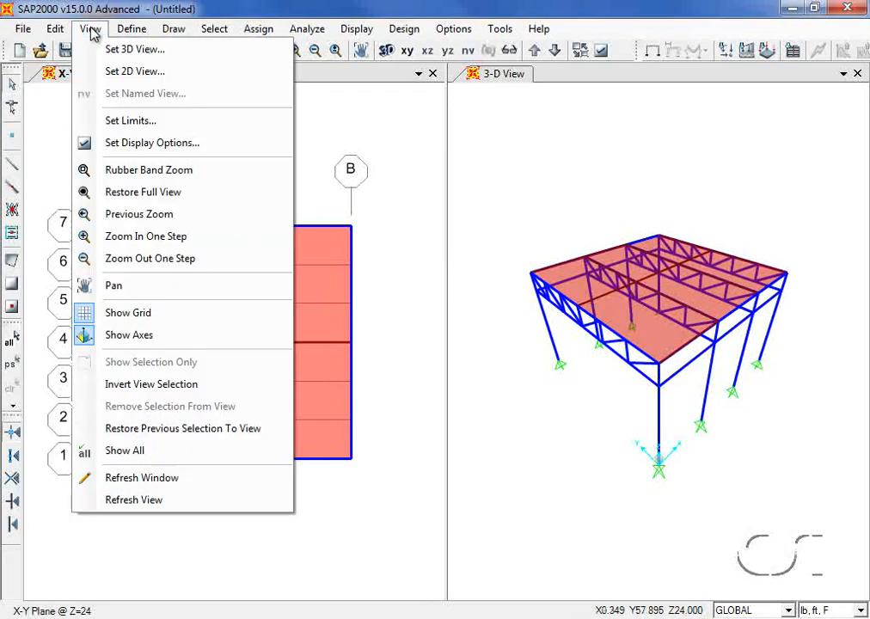
{"action": "left_click", "coordinate": [106, 71]}
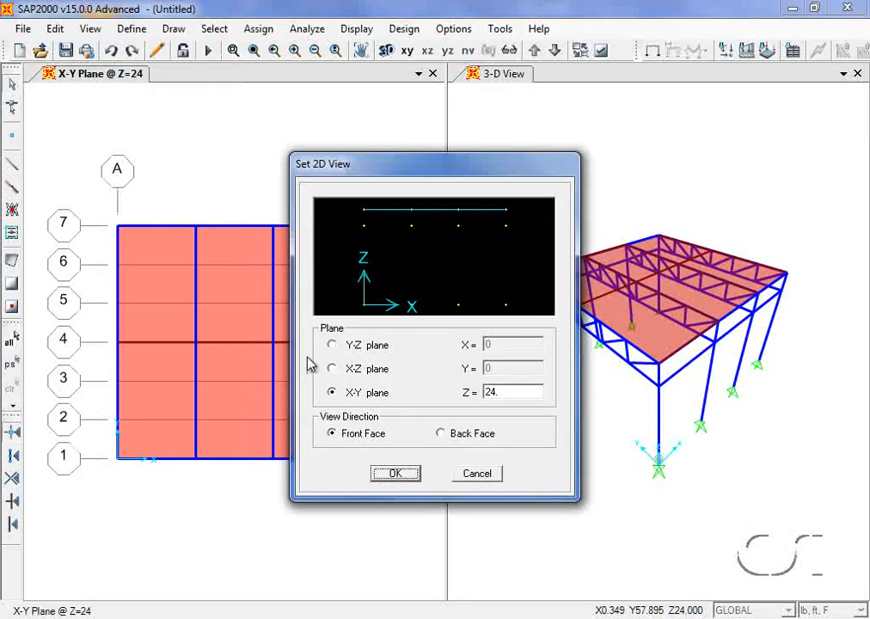
{"action": "left_click", "coordinate": [341, 347]}
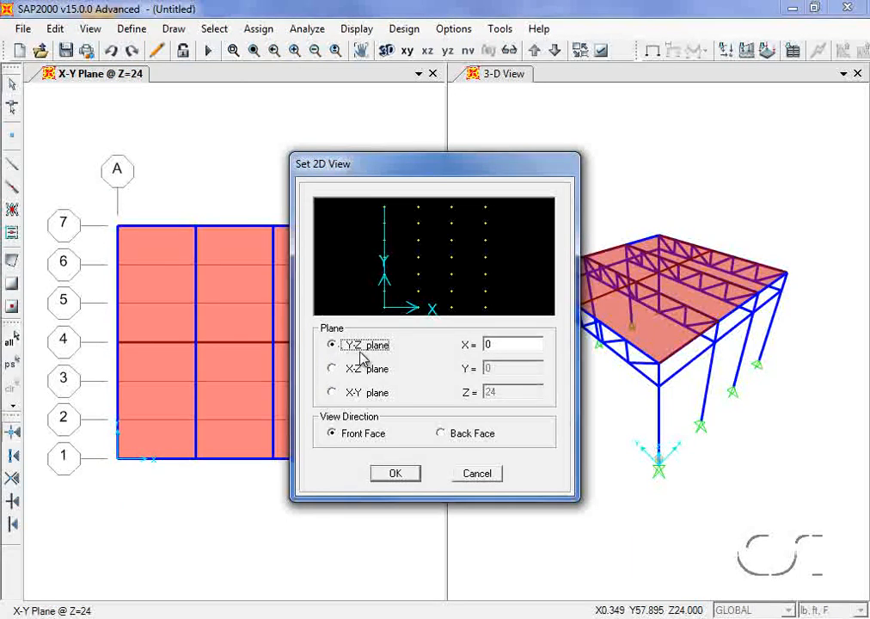
{"action": "left_click", "coordinate": [390, 473]}
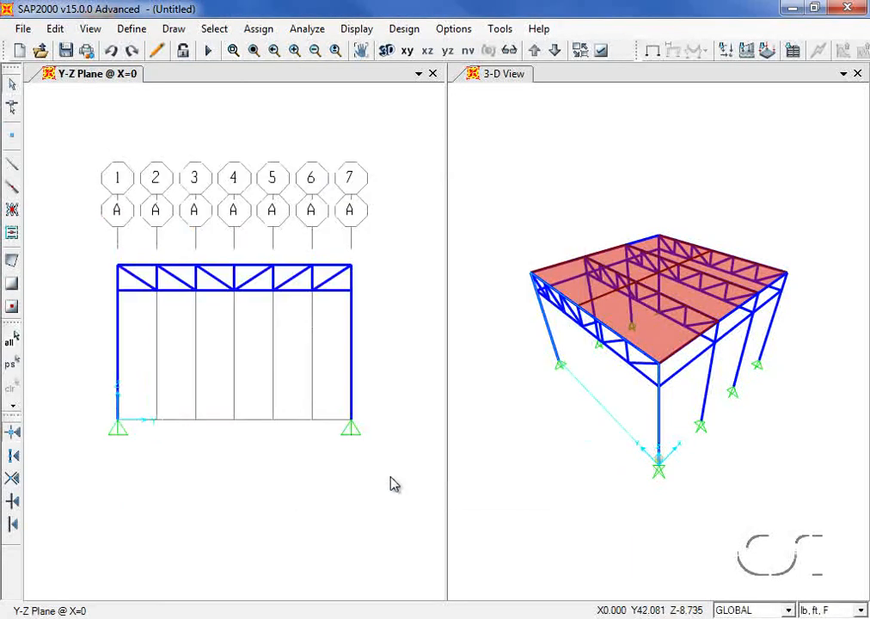
{"action": "left_click", "coordinate": [89, 28]}
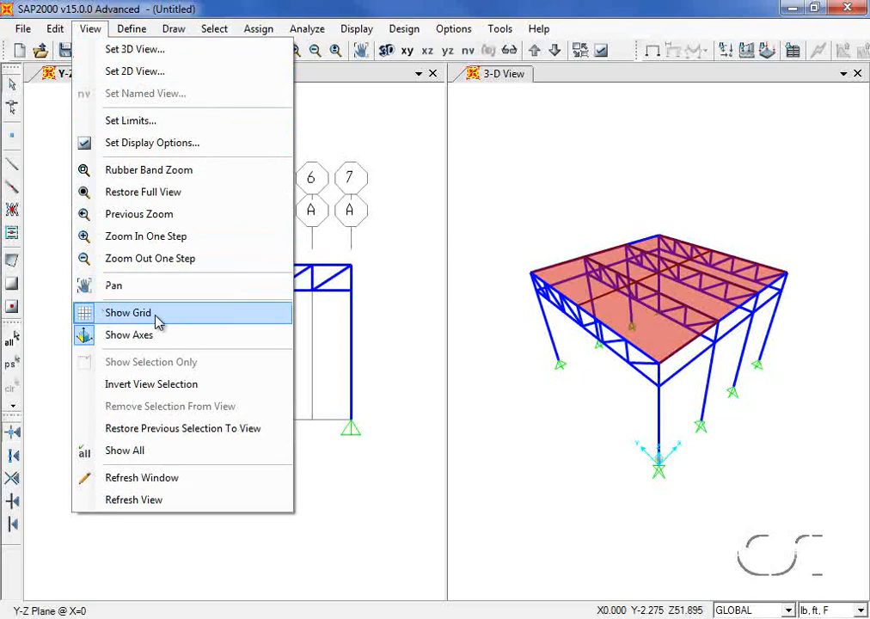
{"action": "left_click", "coordinate": [106, 314]}
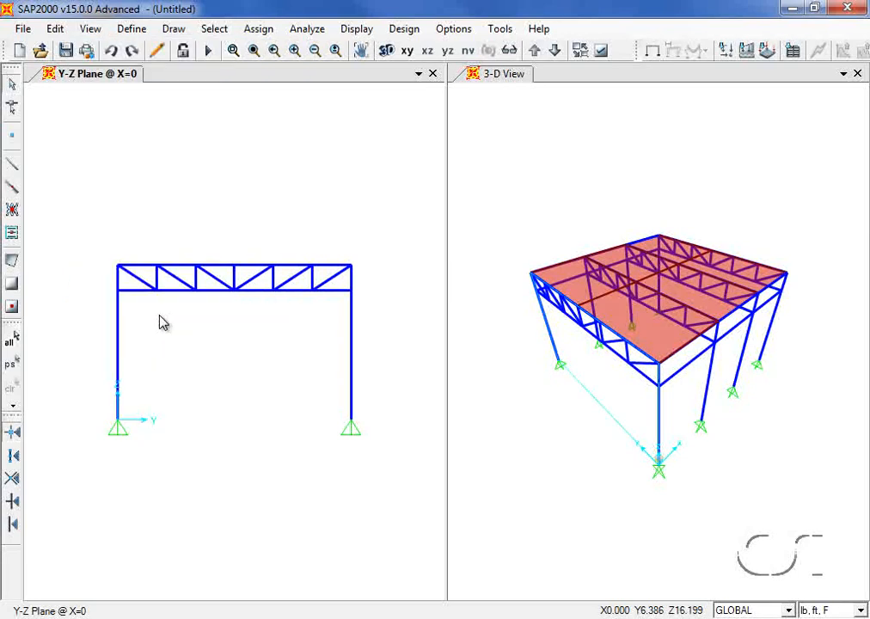
{"action": "left_click", "coordinate": [214, 29]}
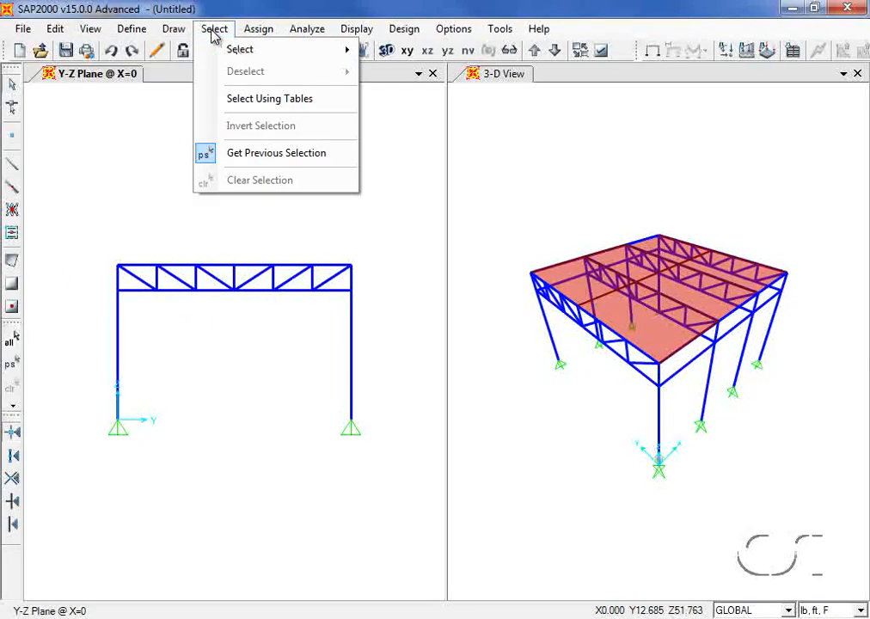
- Select the four points at Y=18, Z=24 by coordinate range
{"action": "mouse_move", "coordinate": [220, 54]}
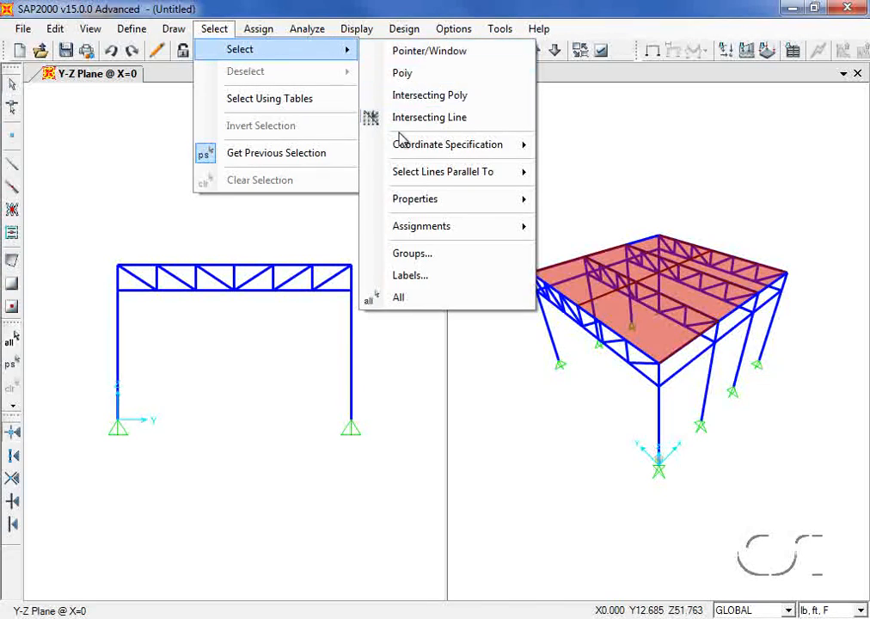
{"action": "mouse_move", "coordinate": [402, 148]}
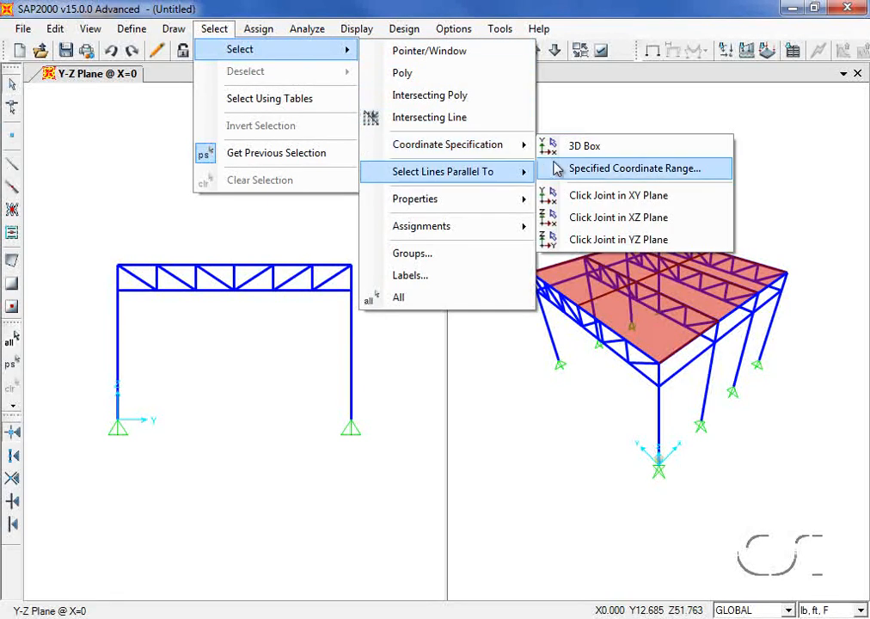
{"action": "left_click", "coordinate": [658, 169]}
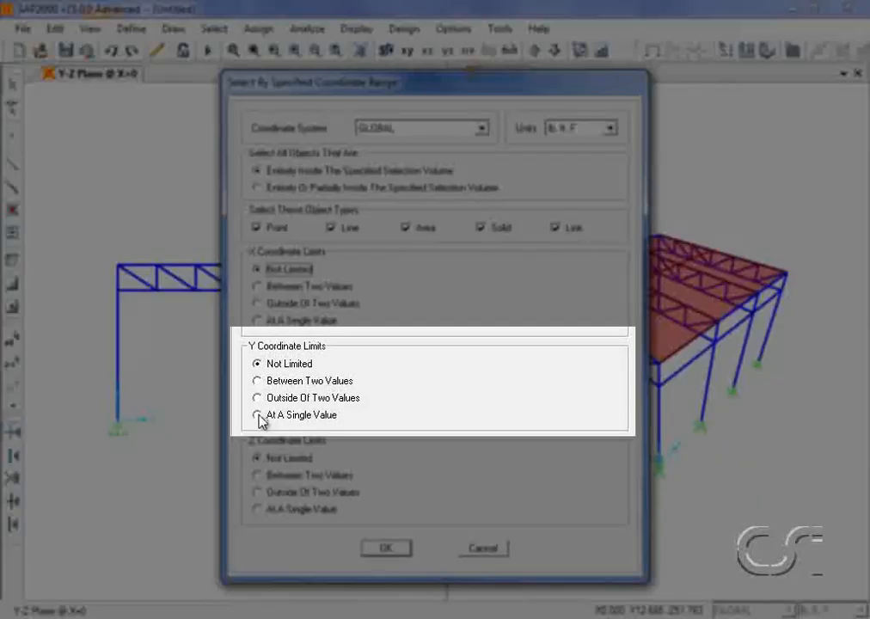
{"action": "left_click", "coordinate": [258, 415]}
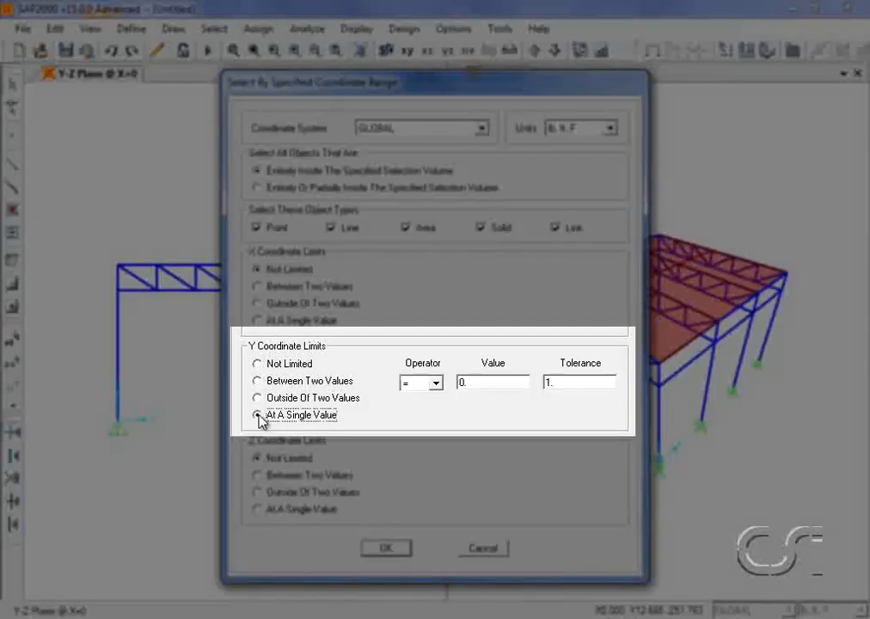
{"action": "double_click", "coordinate": [474, 384]}
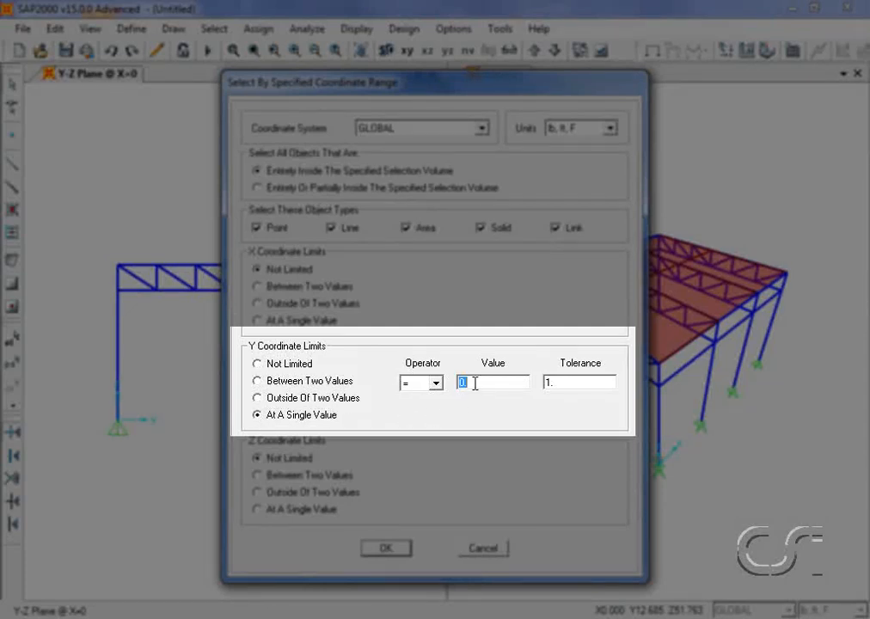
{"action": "type", "text": "18"}
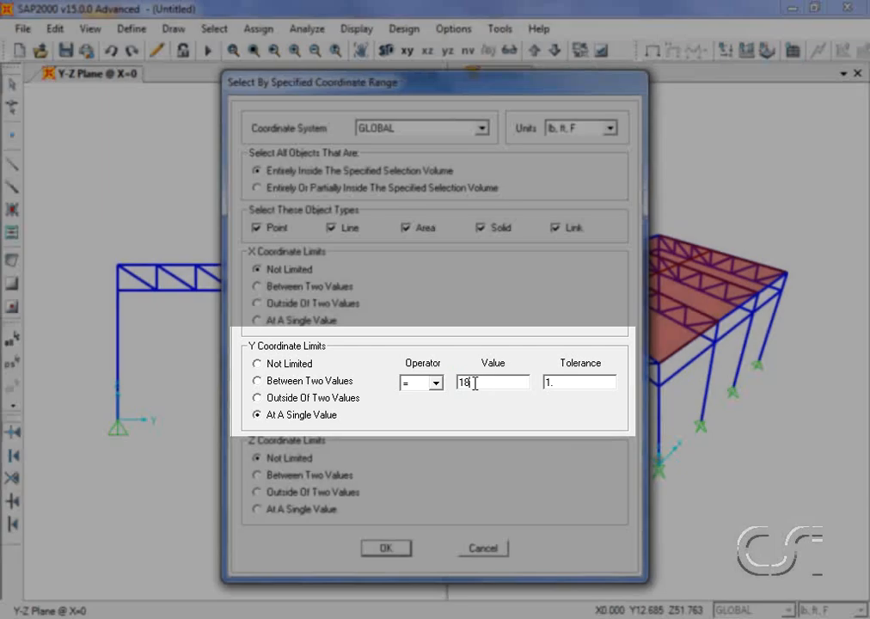
{"action": "left_click", "coordinate": [258, 509]}
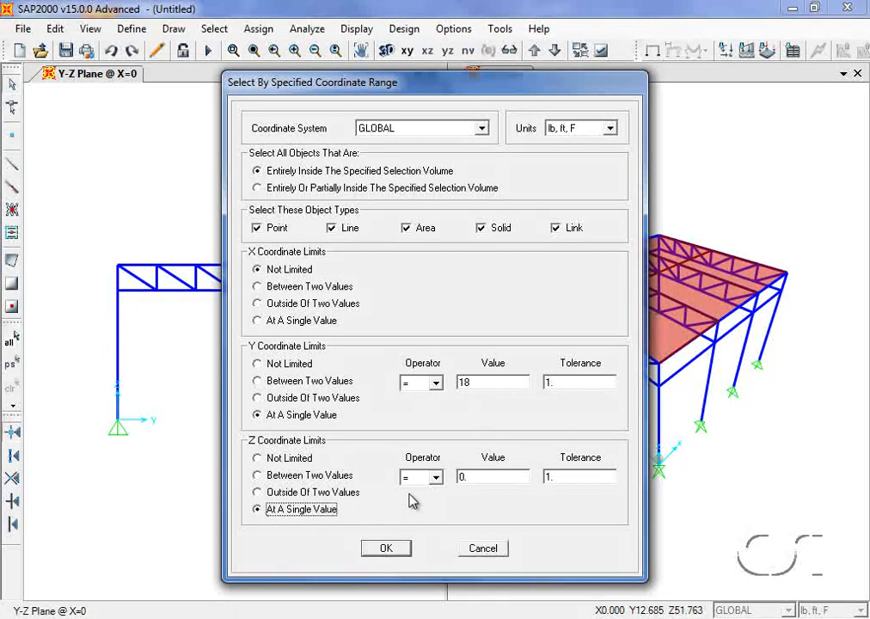
{"action": "double_click", "coordinate": [474, 476]}
{"action": "type", "text": "24"}
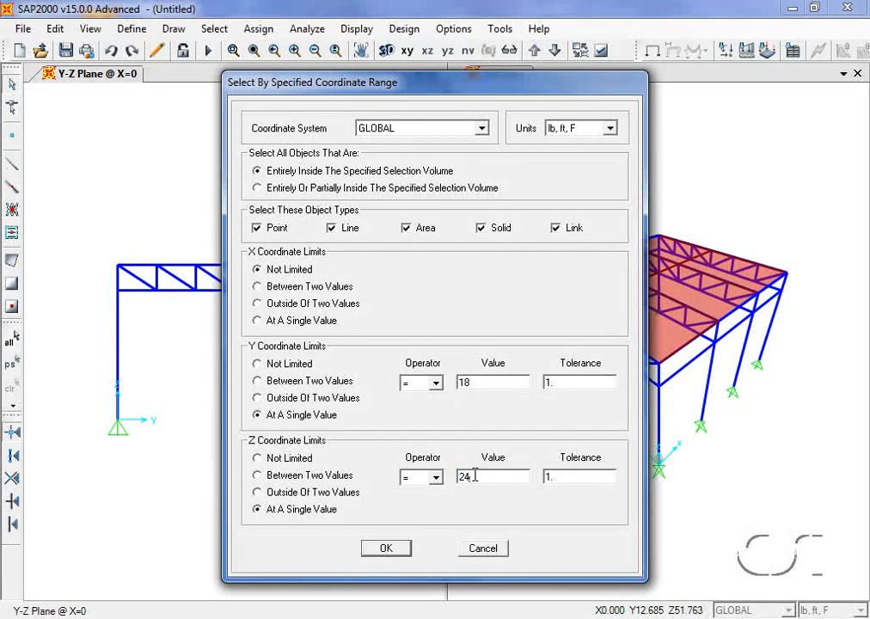
{"action": "left_click", "coordinate": [385, 550]}
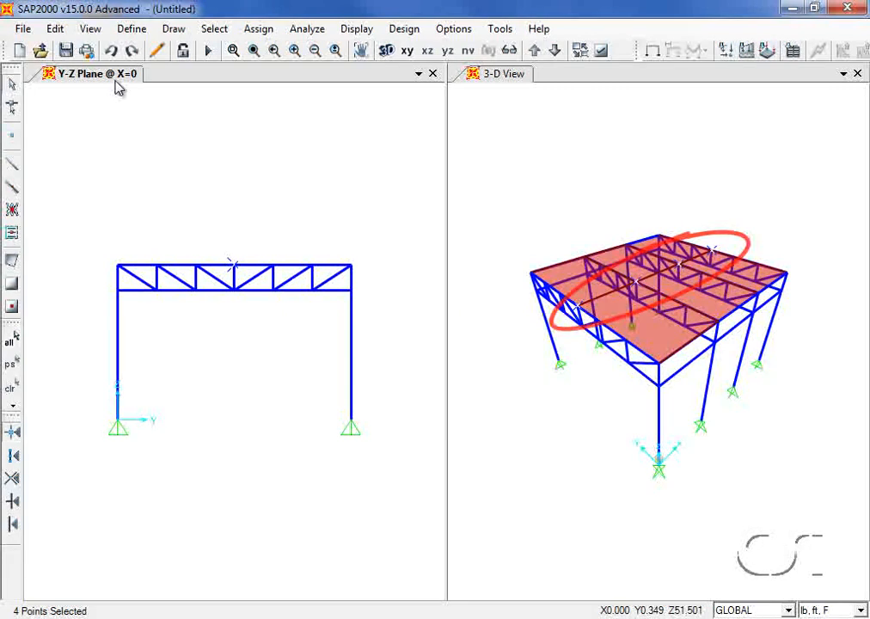
- Move the selected ridge points up with Delta Z 3
{"action": "left_click", "coordinate": [55, 29]}
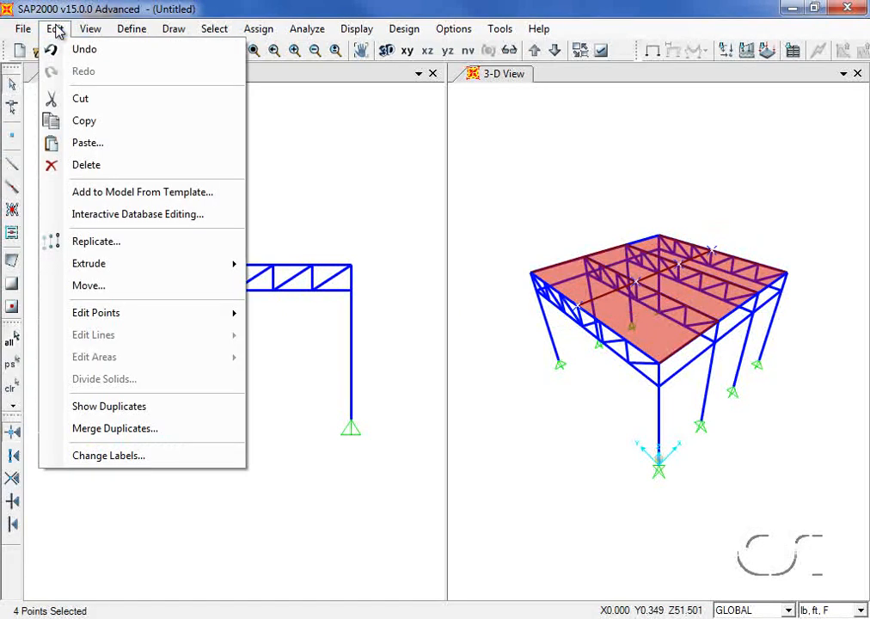
{"action": "left_click", "coordinate": [89, 288]}
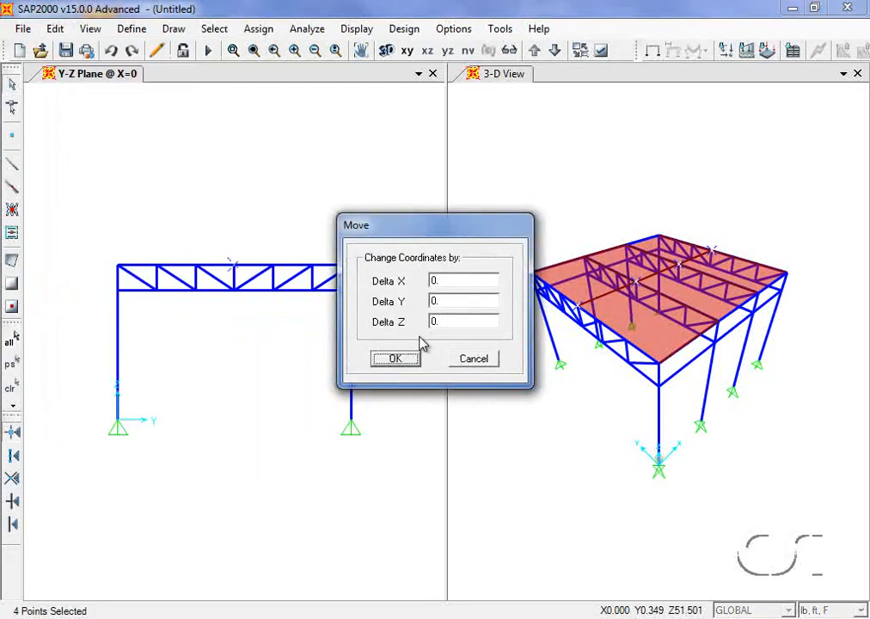
{"action": "double_click", "coordinate": [456, 321]}
{"action": "type", "text": "3"}
{"action": "left_click", "coordinate": [391, 360]}
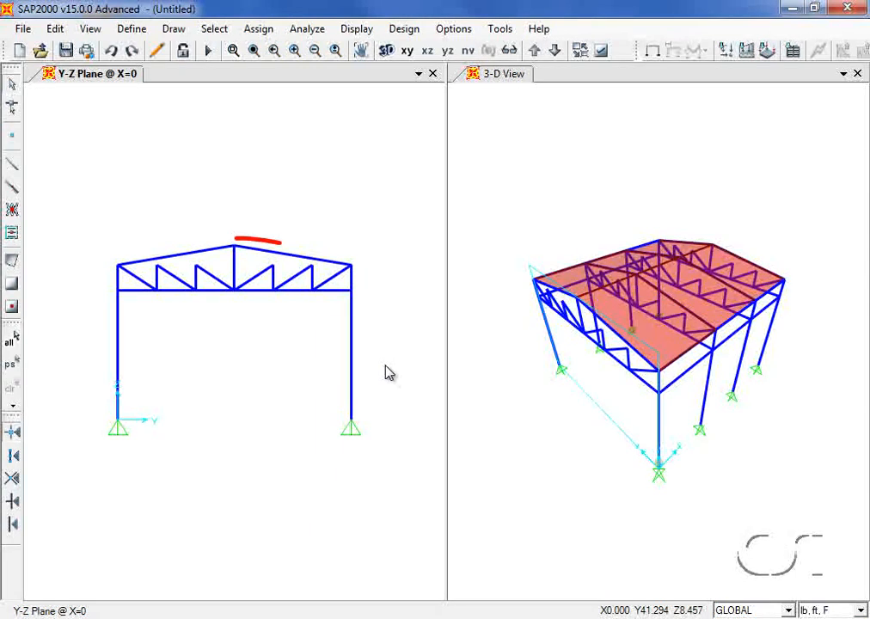
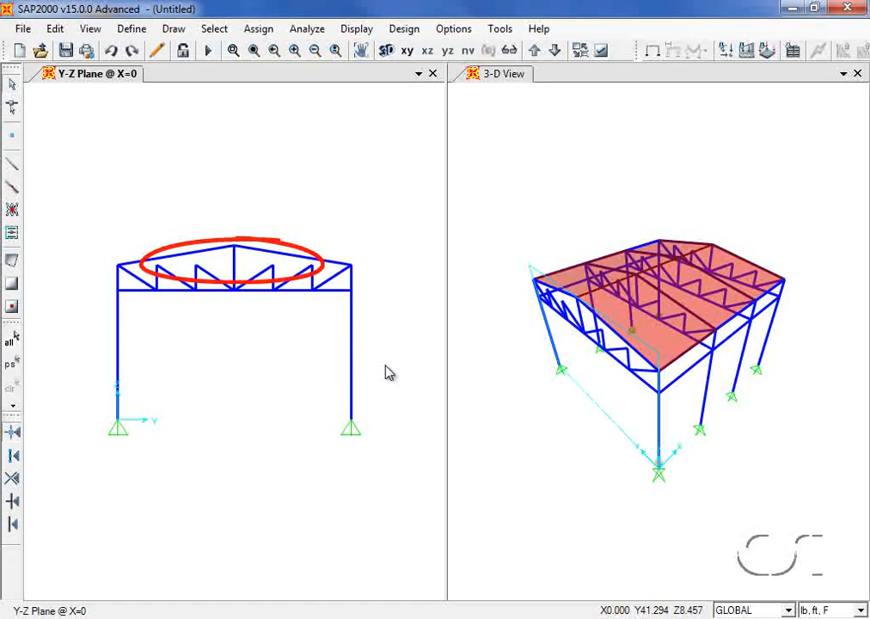
- Select the eight roof points lying between Y 12 and Y 24 by coordinate range
{"action": "left_click", "coordinate": [217, 31]}
{"action": "mouse_move", "coordinate": [253, 51]}
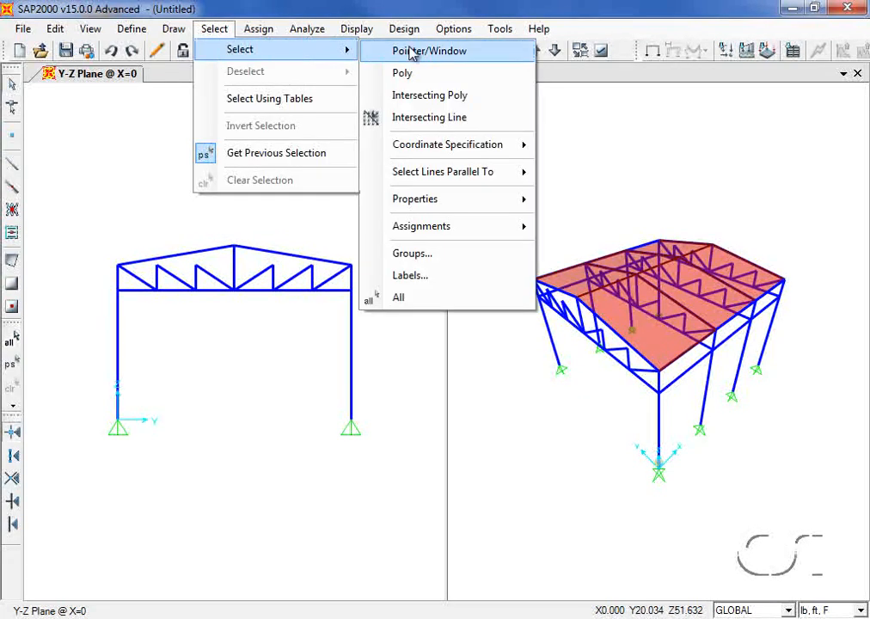
{"action": "mouse_move", "coordinate": [439, 149]}
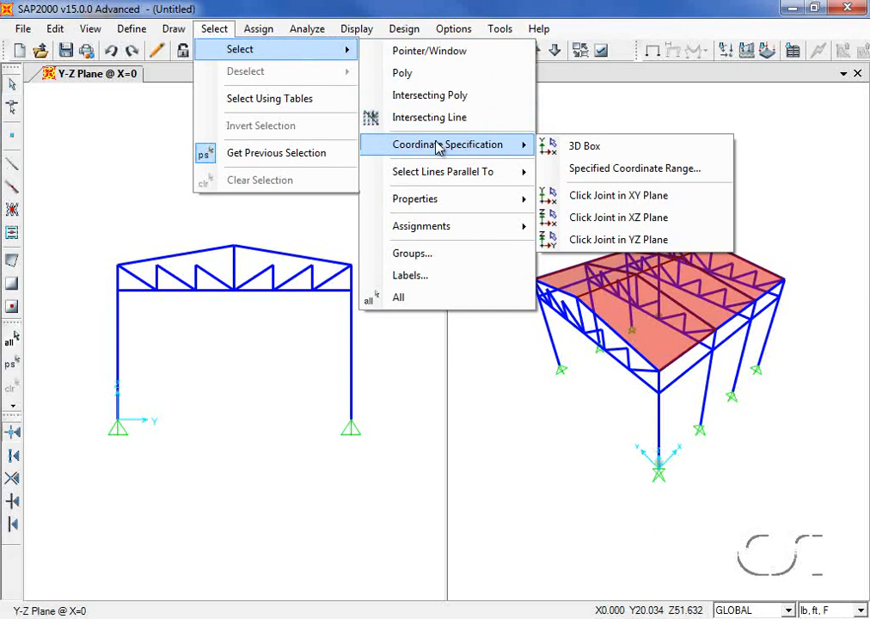
{"action": "left_click", "coordinate": [633, 169]}
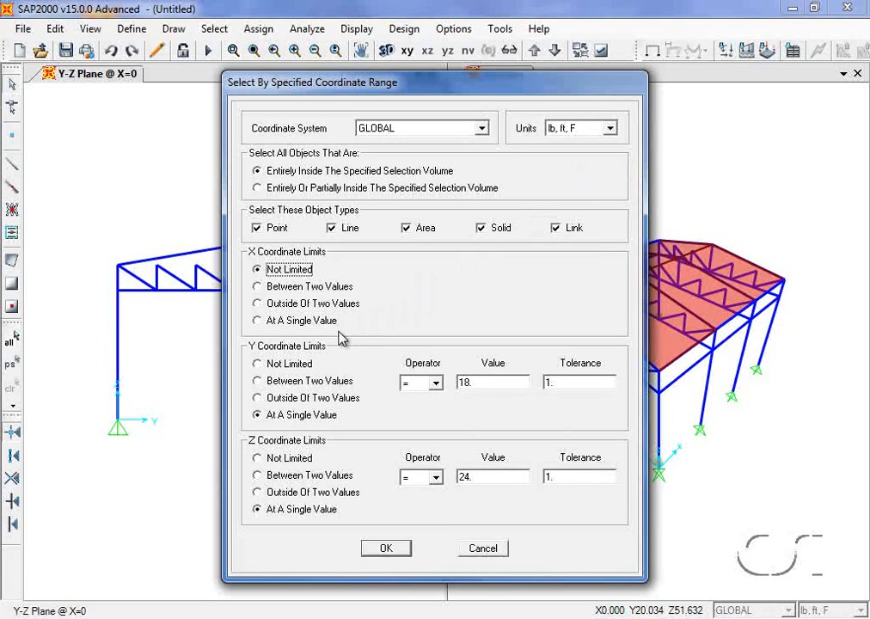
{"action": "left_click", "coordinate": [259, 382]}
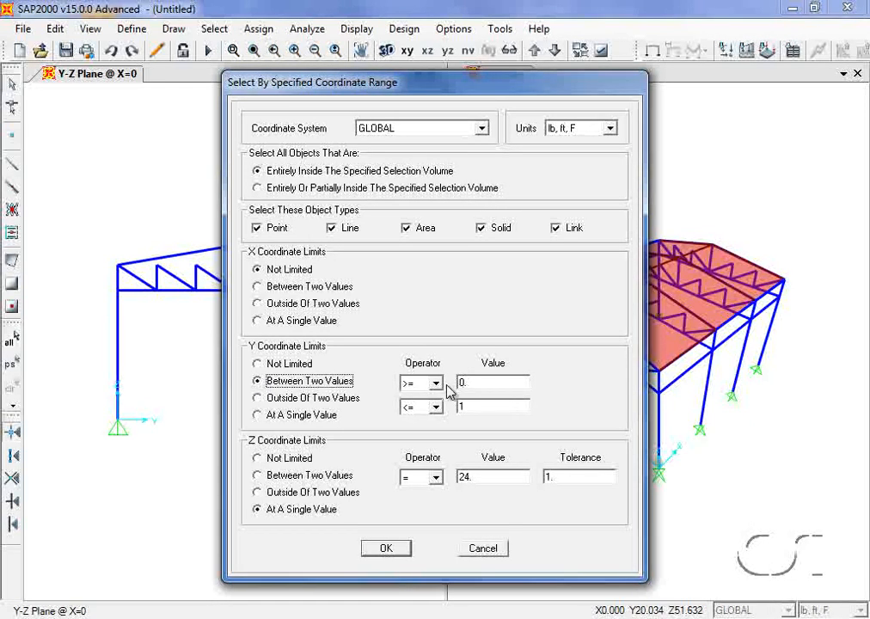
{"action": "double_click", "coordinate": [466, 382]}
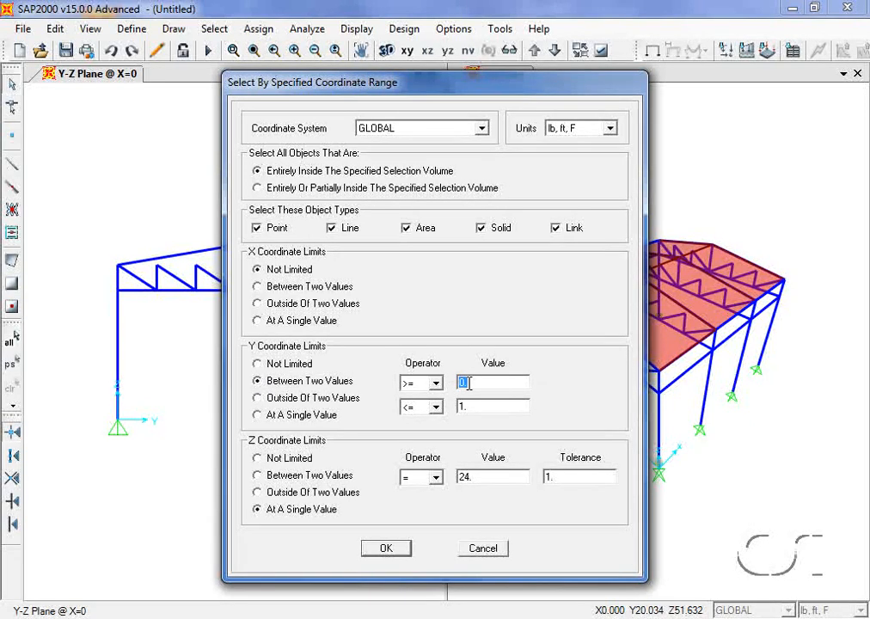
{"action": "type", "text": "12"}
{"action": "double_click", "coordinate": [467, 404]}
{"action": "type", "text": "24"}
{"action": "left_click", "coordinate": [386, 548]}
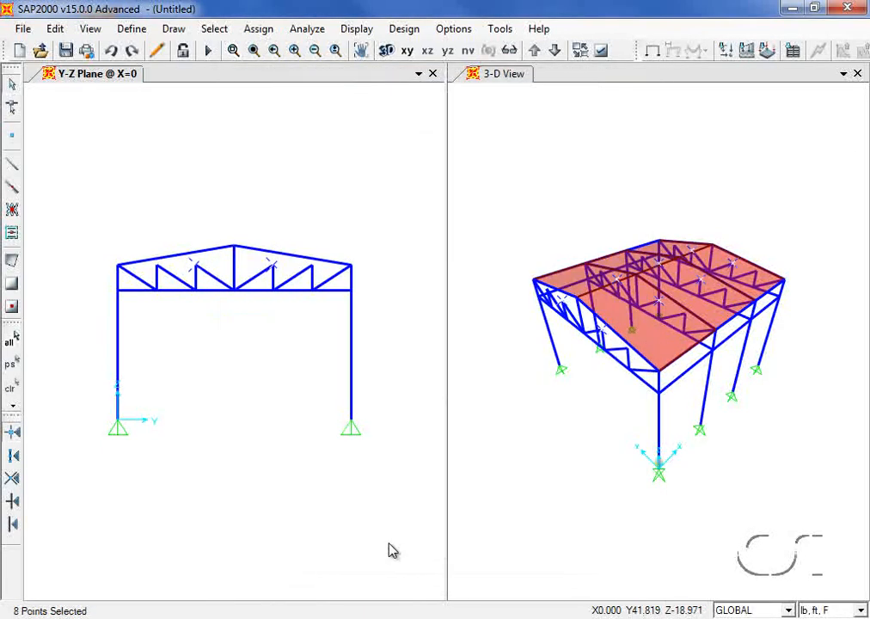
- Move the selected points up with Delta Z 2
{"action": "left_click", "coordinate": [55, 29]}
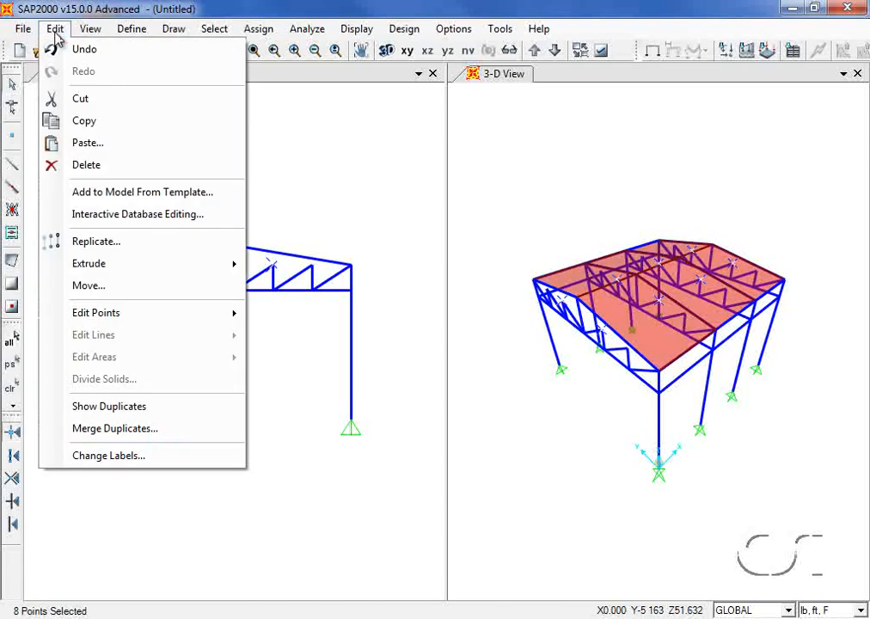
{"action": "left_click", "coordinate": [97, 286]}
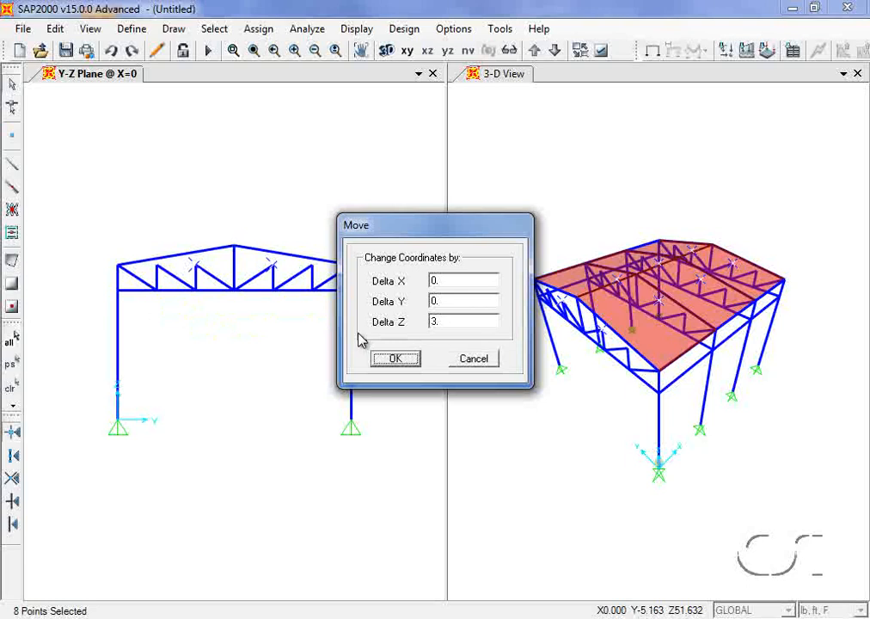
{"action": "double_click", "coordinate": [442, 321]}
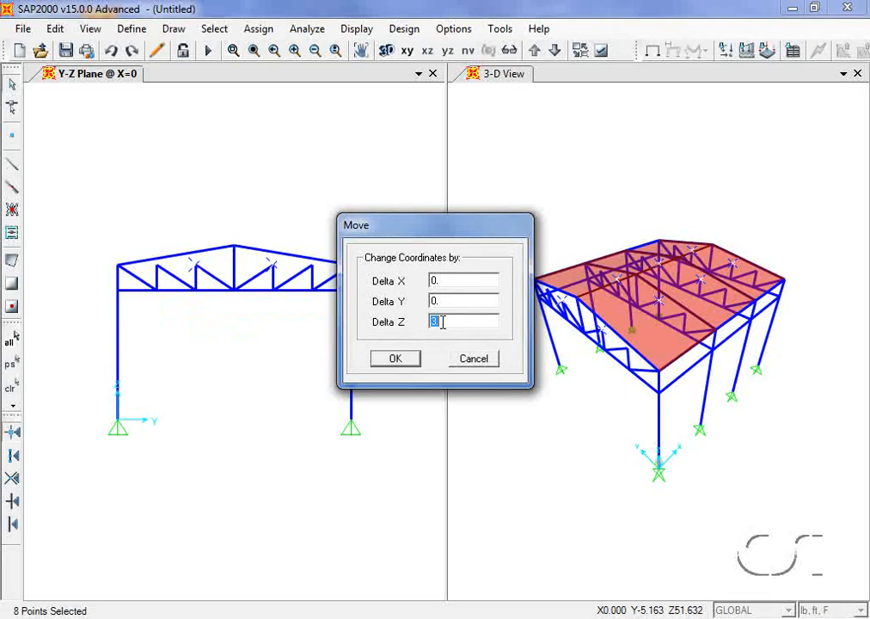
{"action": "type", "text": "2"}
{"action": "left_click", "coordinate": [396, 359]}
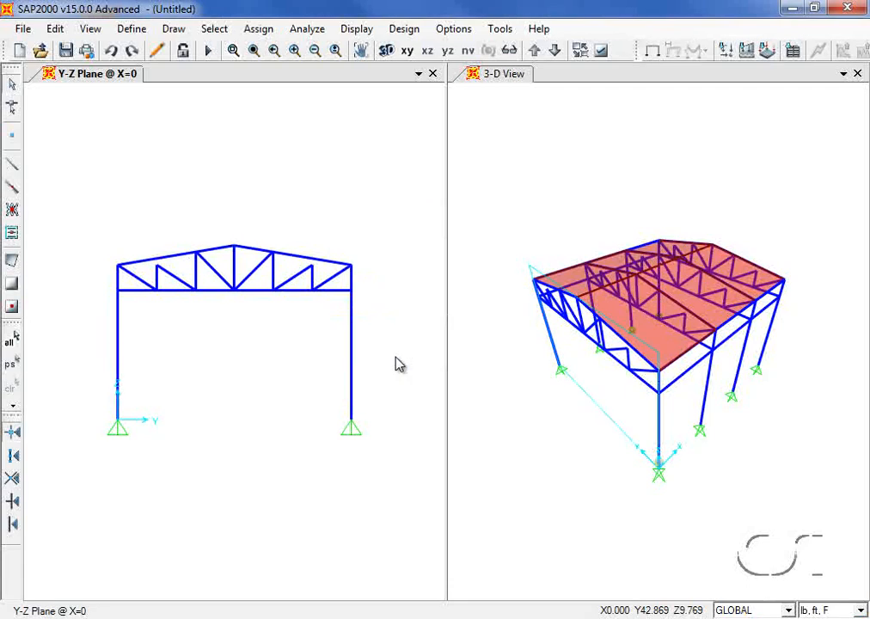
- Select the eight roof points between Y 6 and Y 30 by coordinate range
{"action": "left_click", "coordinate": [221, 33]}
{"action": "mouse_move", "coordinate": [262, 52]}
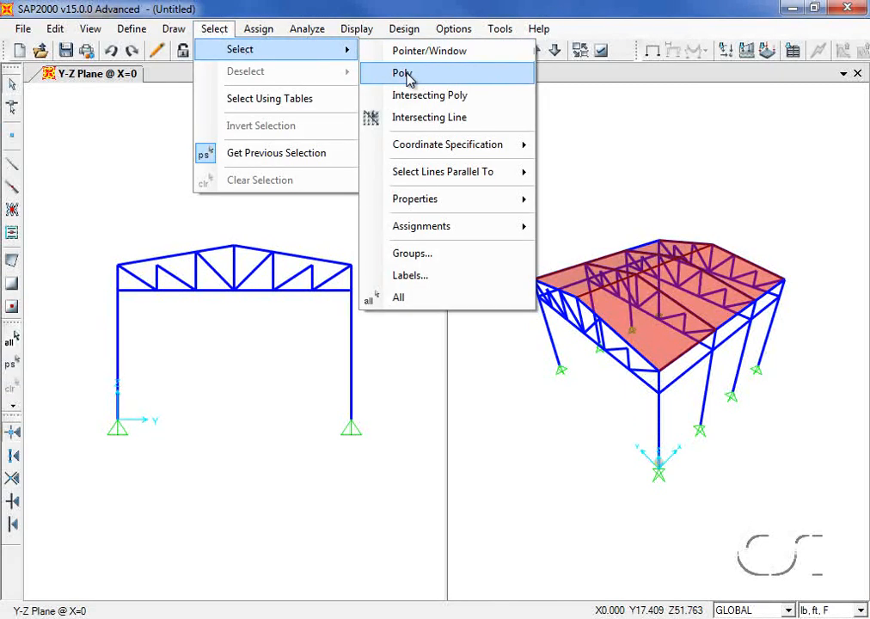
{"action": "mouse_move", "coordinate": [426, 146]}
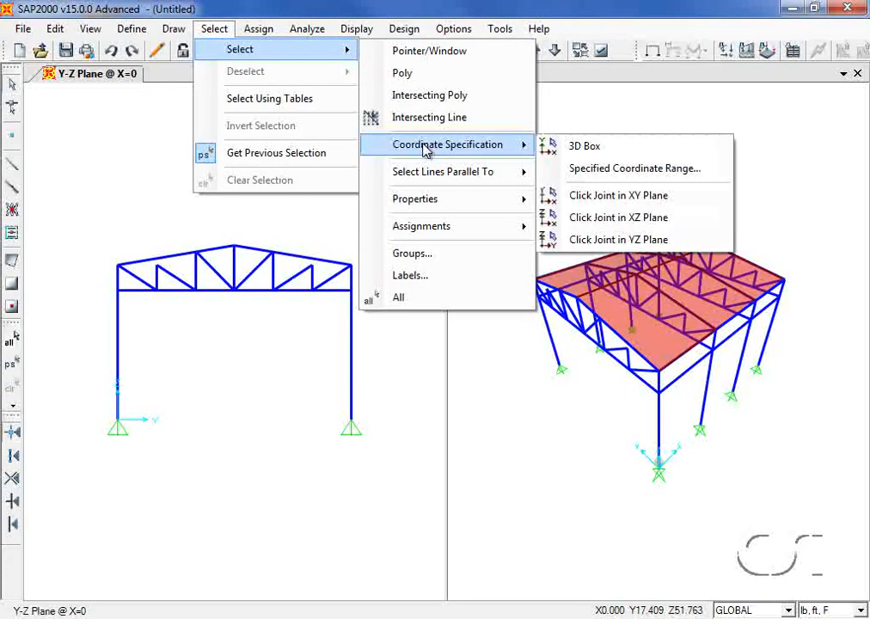
{"action": "left_click", "coordinate": [644, 170]}
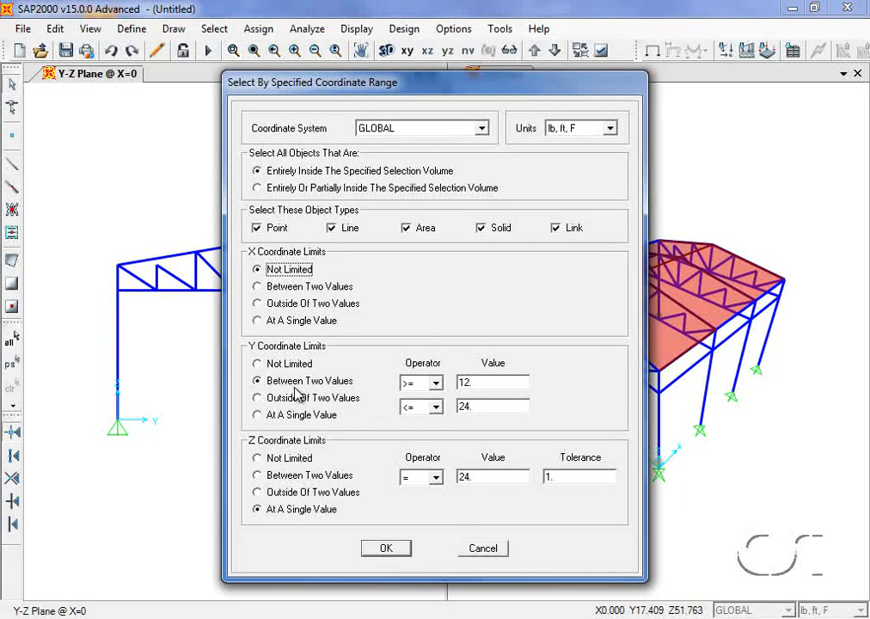
{"action": "double_click", "coordinate": [464, 382]}
{"action": "type", "text": "6"}
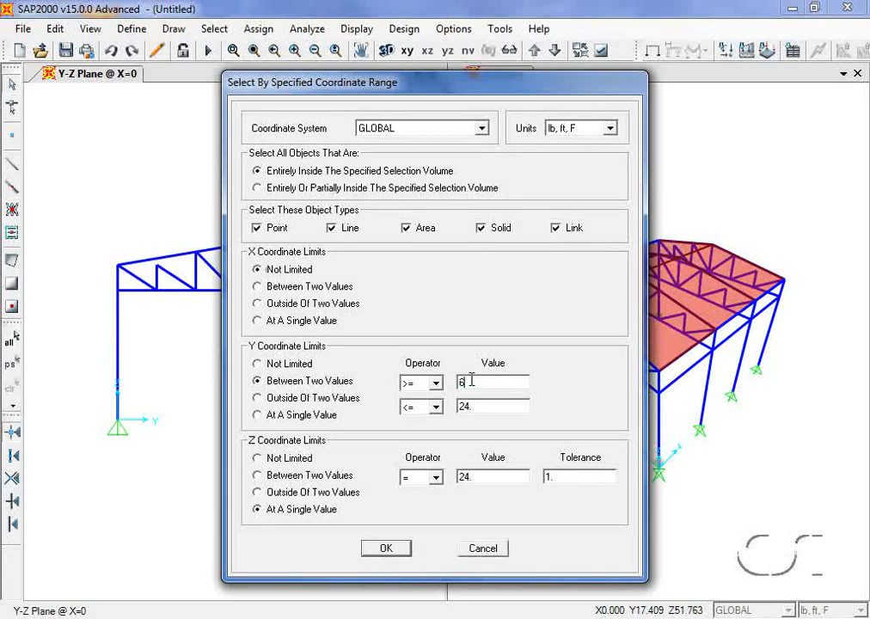
{"action": "double_click", "coordinate": [479, 406]}
{"action": "type", "text": "30"}
{"action": "left_click", "coordinate": [386, 549]}
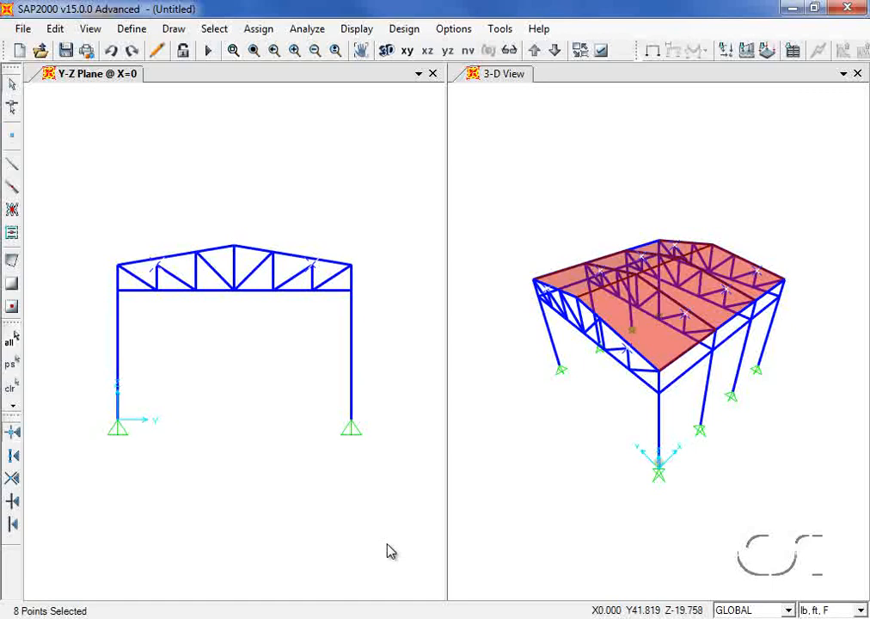
- Move the selected points up with Delta Z 1
{"action": "left_click", "coordinate": [57, 30]}
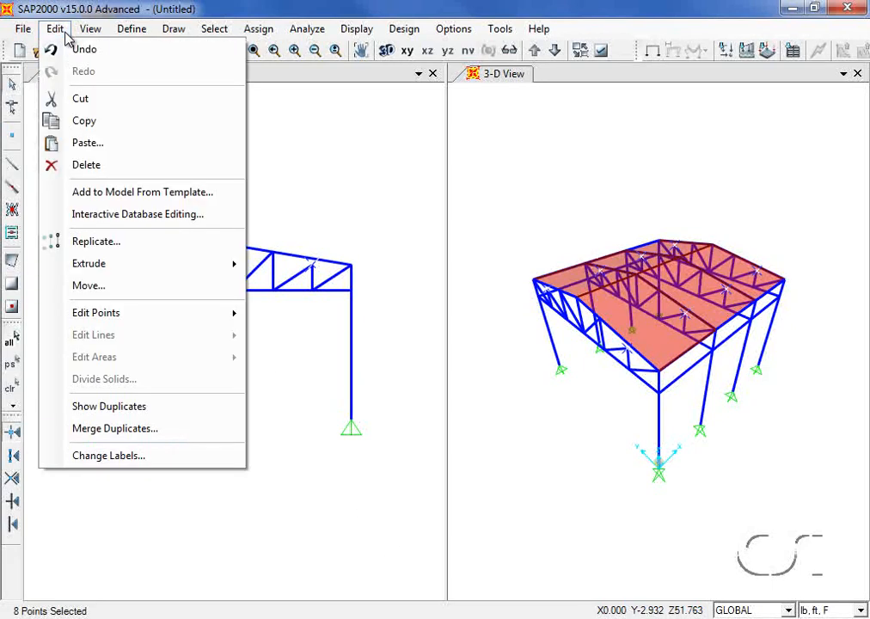
{"action": "left_click", "coordinate": [89, 286]}
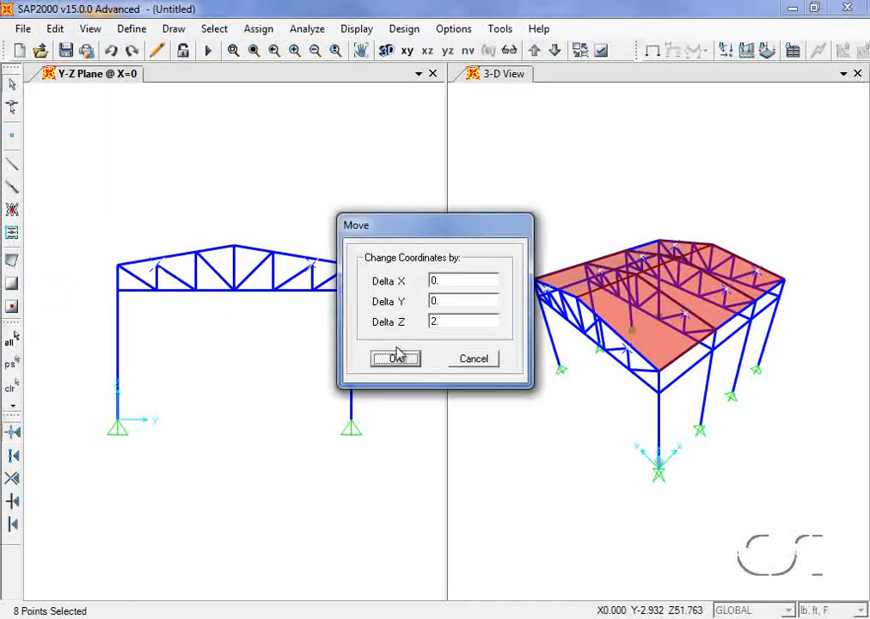
{"action": "double_click", "coordinate": [442, 321]}
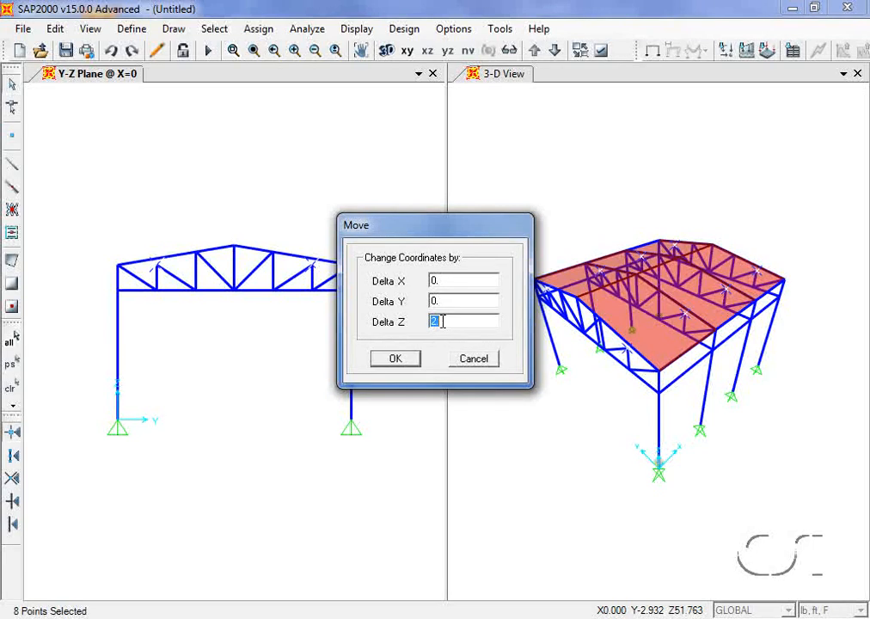
{"action": "type", "text": "1"}
{"action": "left_click", "coordinate": [398, 363]}
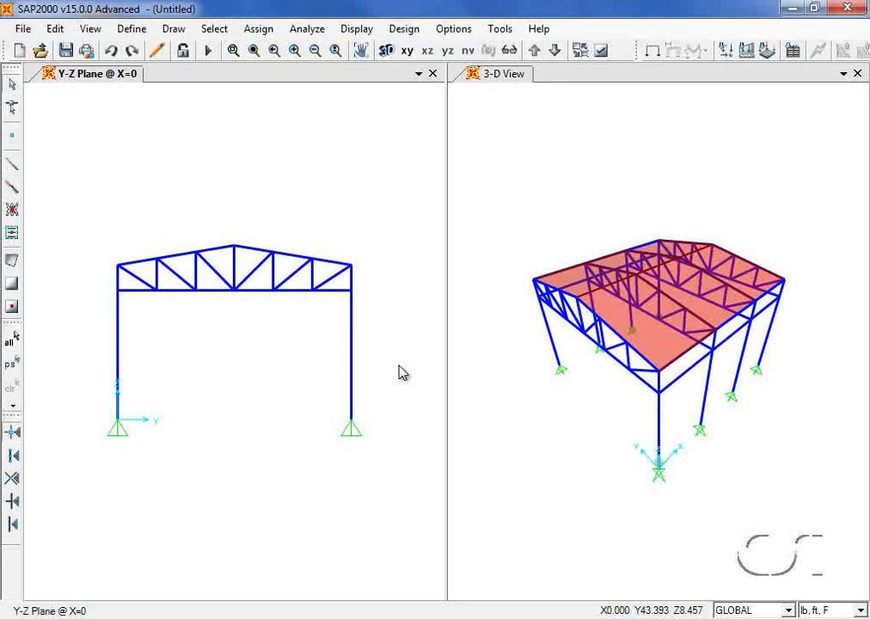
- Select all areas made of the 4000Psi material
{"action": "left_click", "coordinate": [229, 33]}
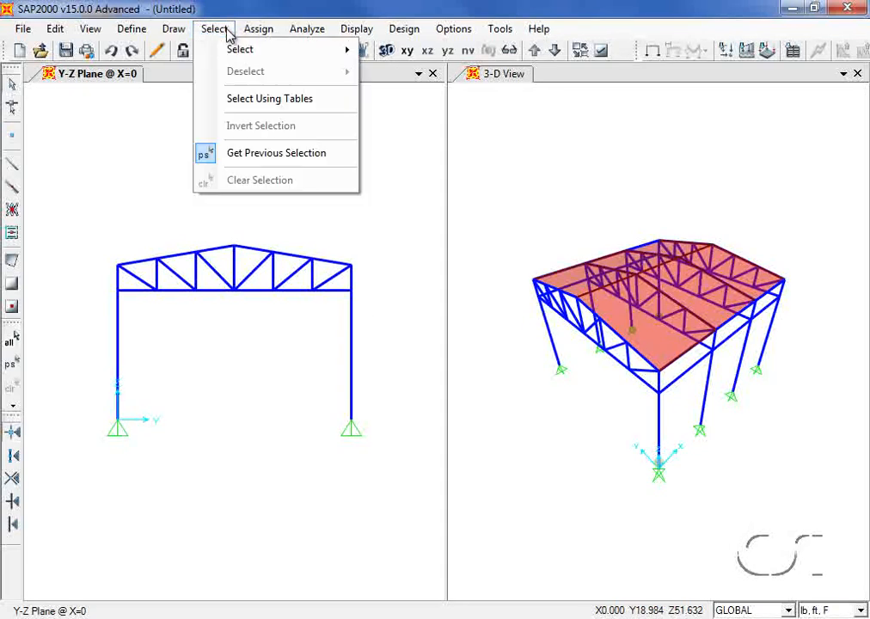
{"action": "mouse_move", "coordinate": [241, 49]}
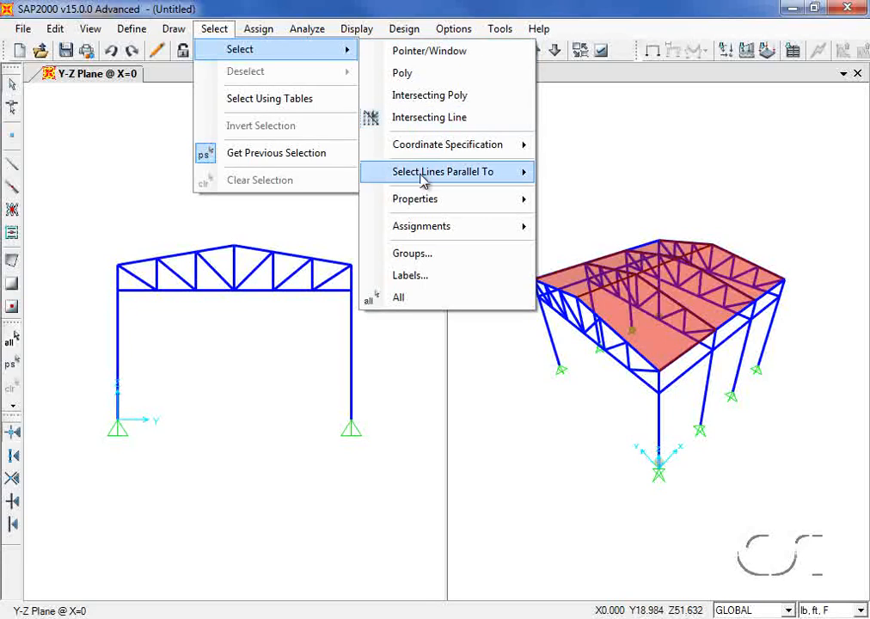
{"action": "mouse_move", "coordinate": [426, 201]}
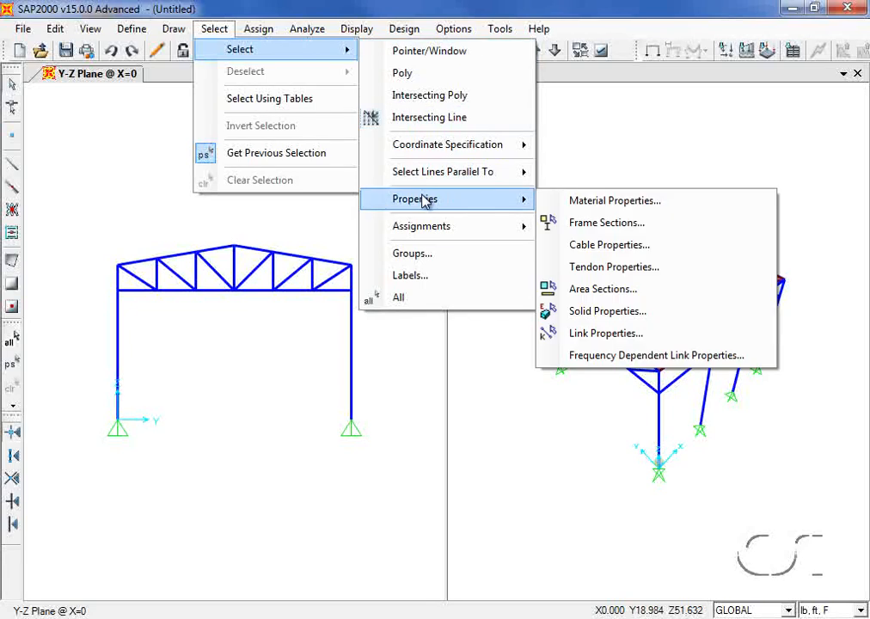
{"action": "left_click", "coordinate": [580, 210]}
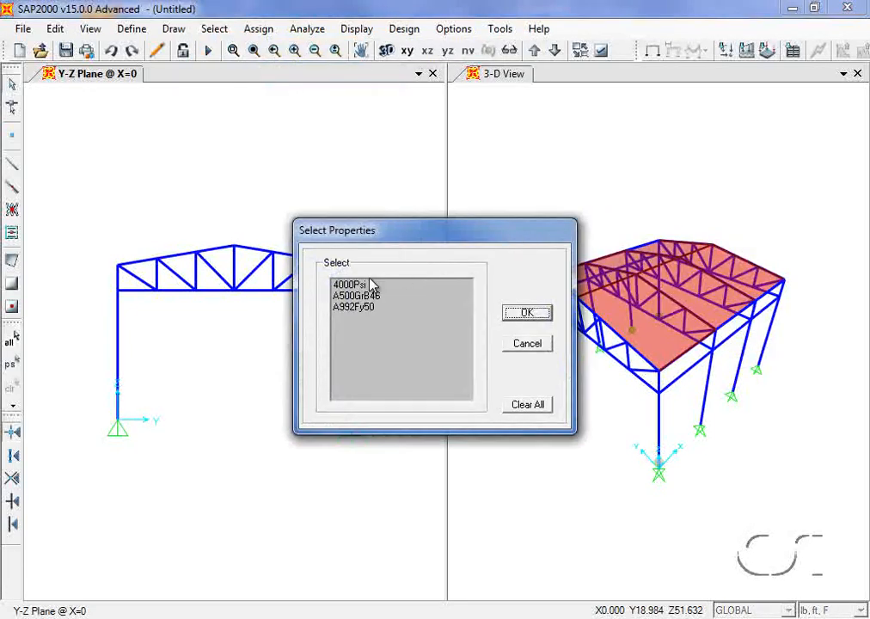
{"action": "left_click", "coordinate": [371, 285]}
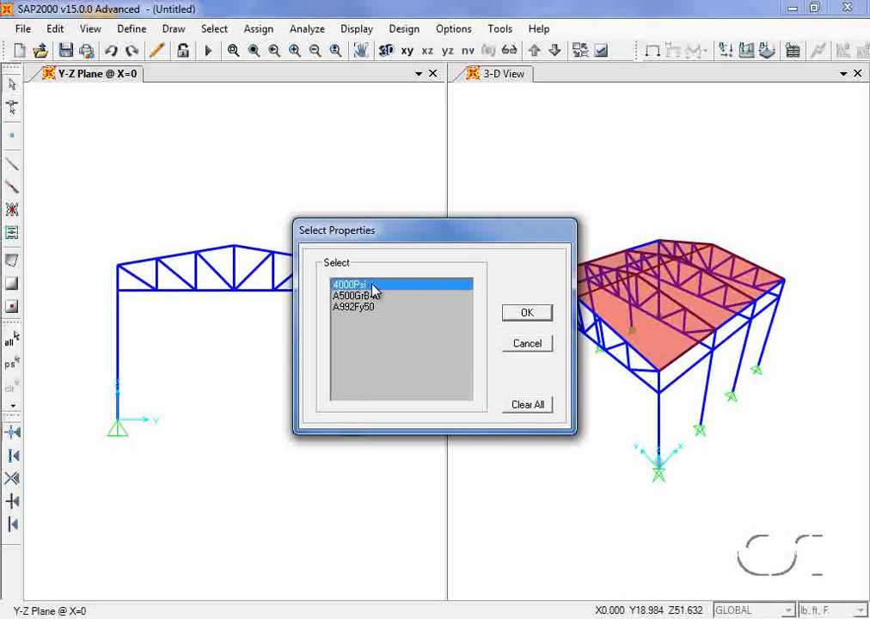
{"action": "left_click", "coordinate": [518, 314]}
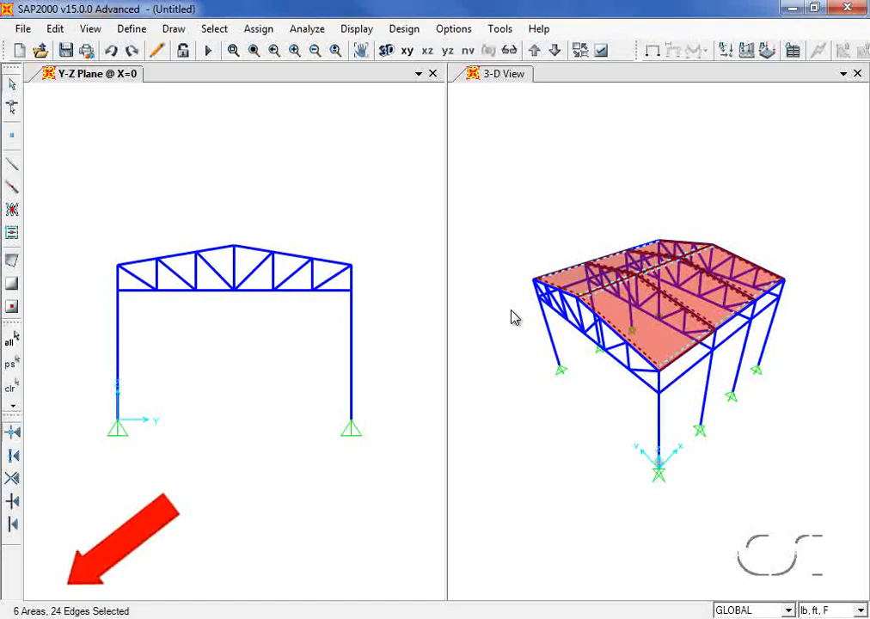
- Set the Membrane f22 shell stiffness modifier of the selected areas to 0
{"action": "left_click", "coordinate": [258, 30]}
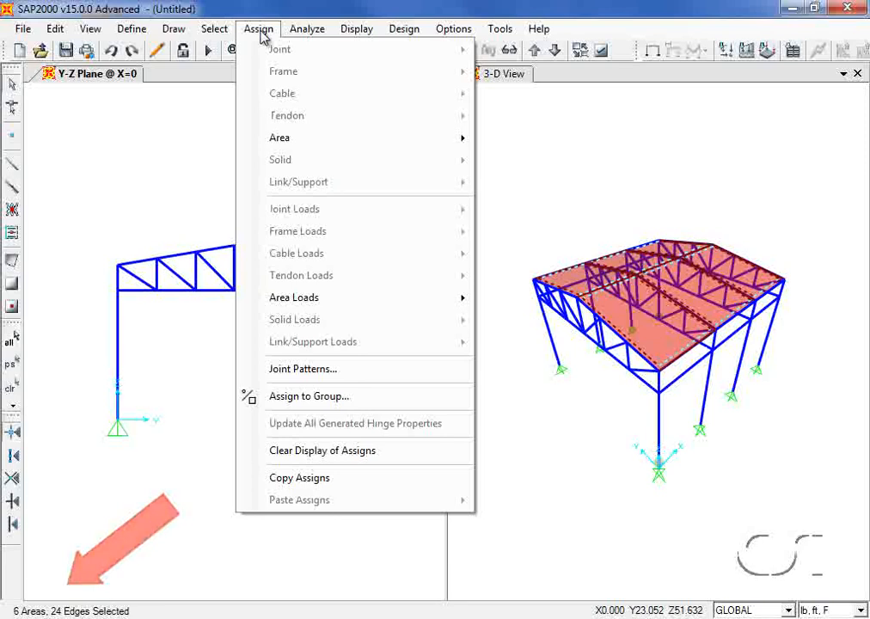
{"action": "mouse_move", "coordinate": [344, 142]}
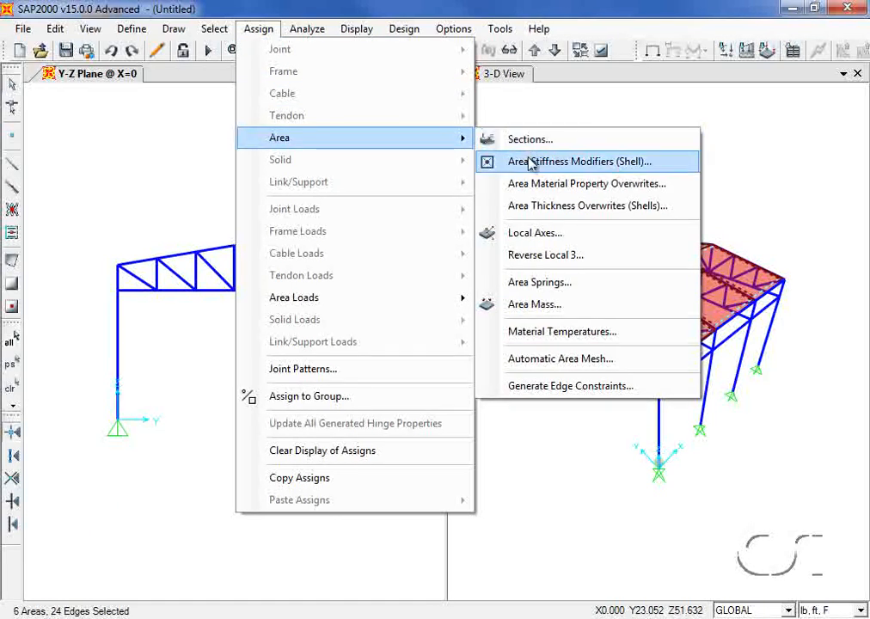
{"action": "left_click", "coordinate": [560, 167]}
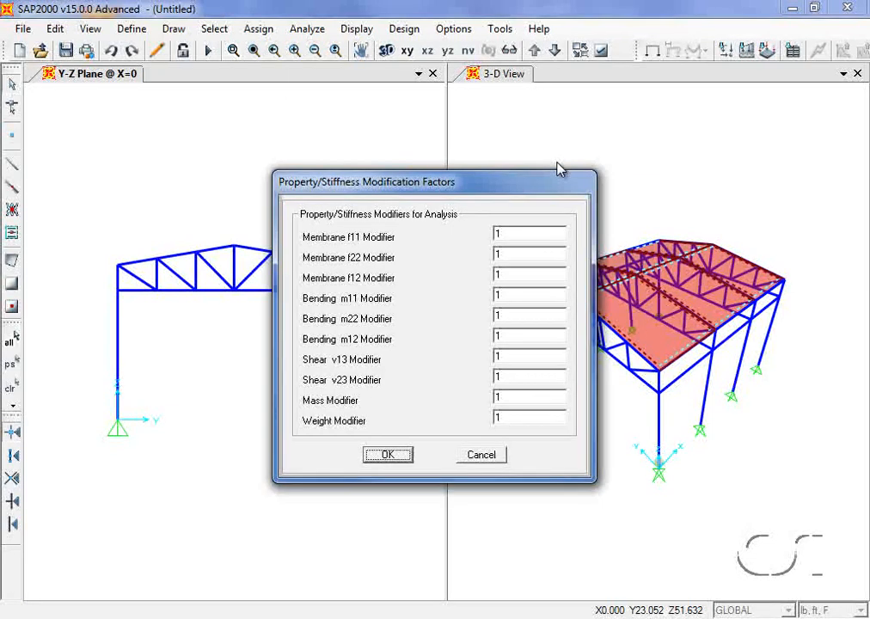
{"action": "double_click", "coordinate": [513, 255]}
{"action": "left_click", "coordinate": [388, 457]}
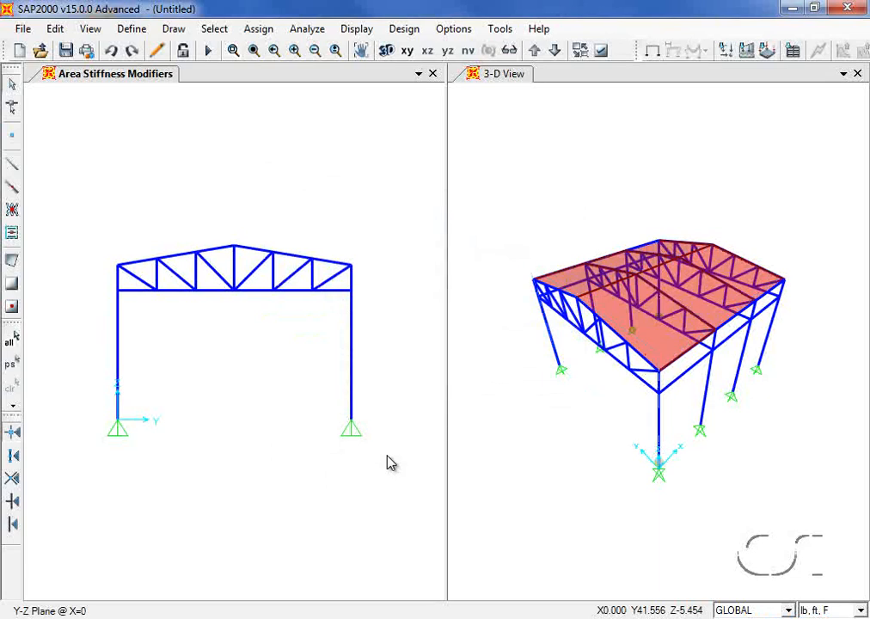
- Add a LIVE load pattern of type Live alongside DEAD
{"action": "left_click", "coordinate": [131, 30]}
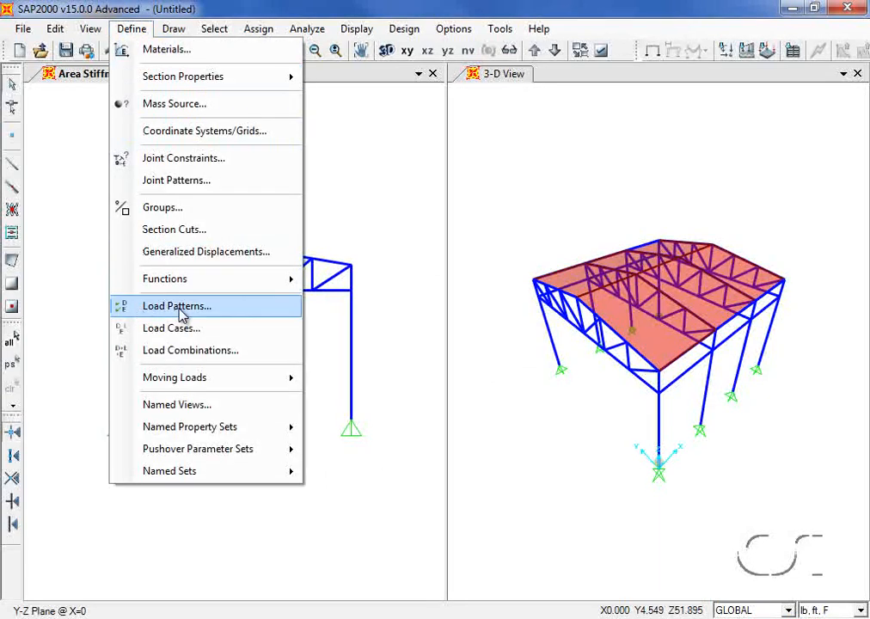
{"action": "left_click", "coordinate": [211, 311]}
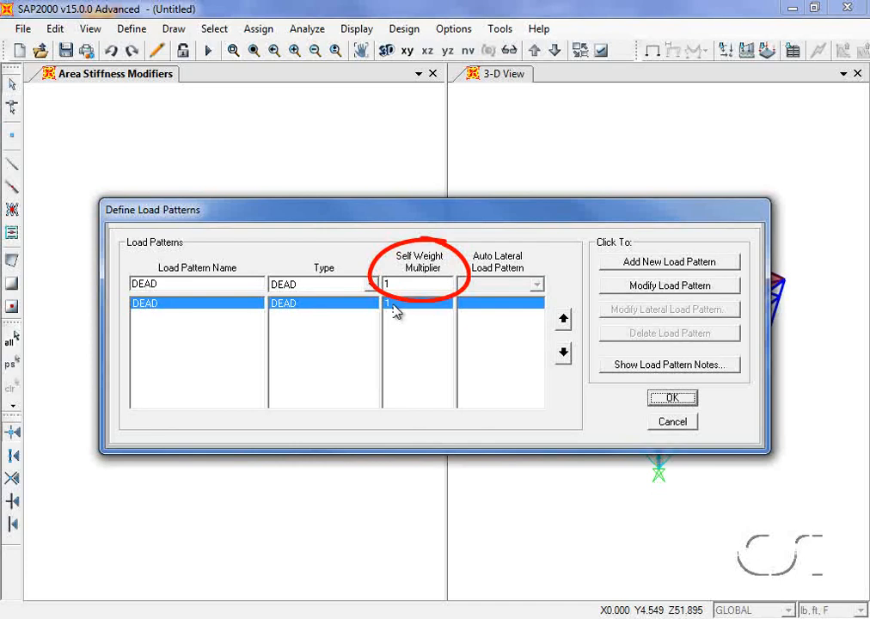
{"action": "double_click", "coordinate": [177, 283]}
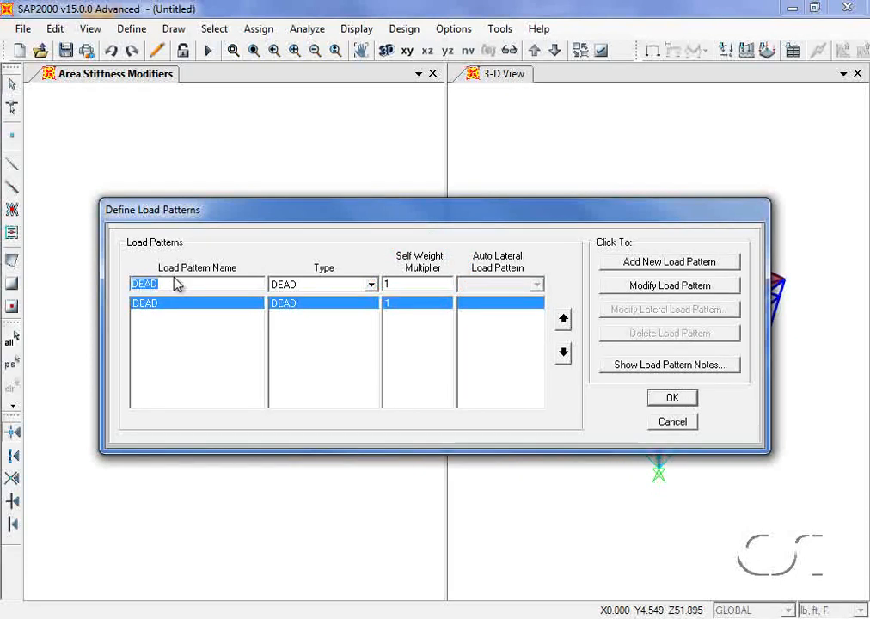
{"action": "type", "text": "LIVE"}
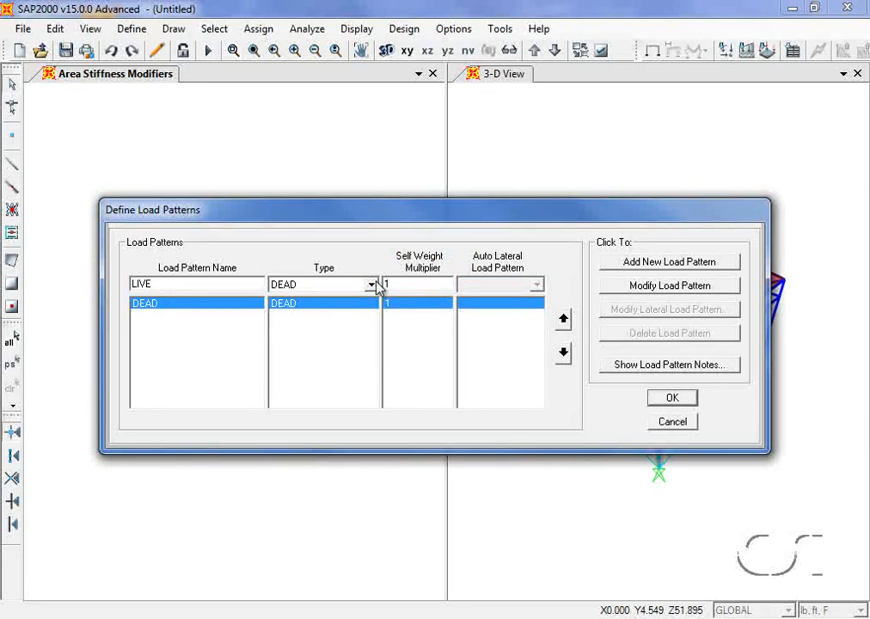
{"action": "left_click", "coordinate": [371, 283]}
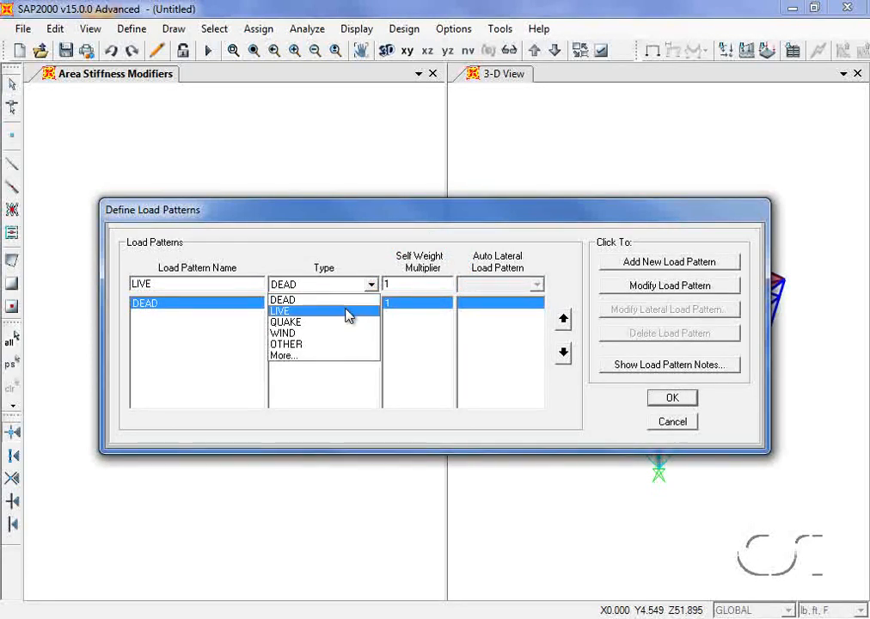
{"action": "left_click", "coordinate": [348, 311]}
{"action": "left_click", "coordinate": [628, 269]}
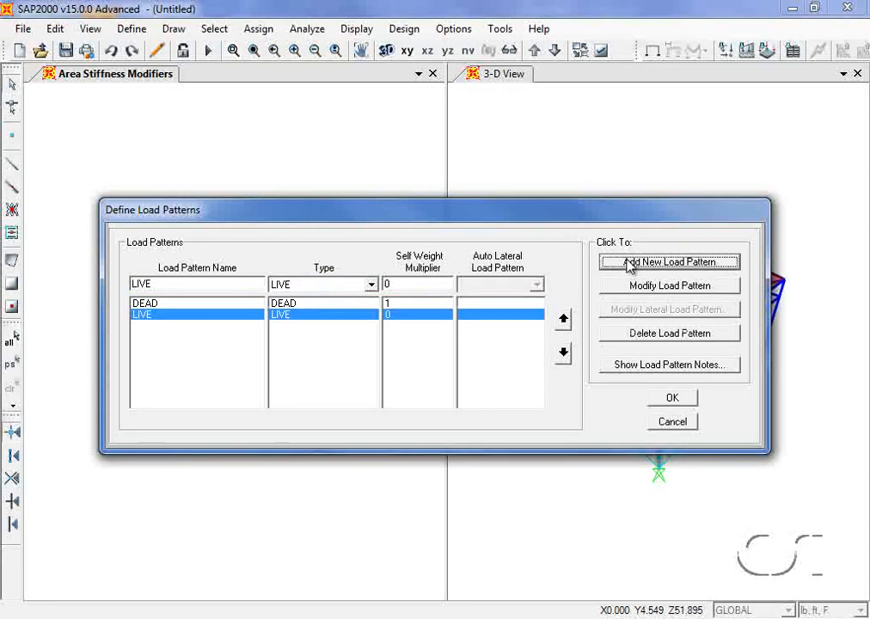
- Add a WIND load pattern of type Wind and confirm the load patterns
{"action": "double_click", "coordinate": [189, 286]}
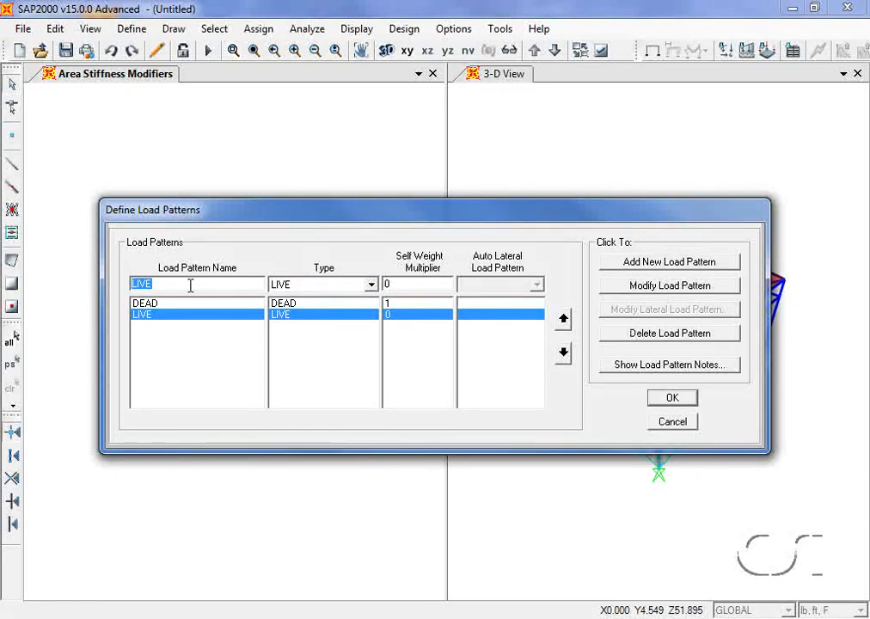
{"action": "type", "text": "WIND"}
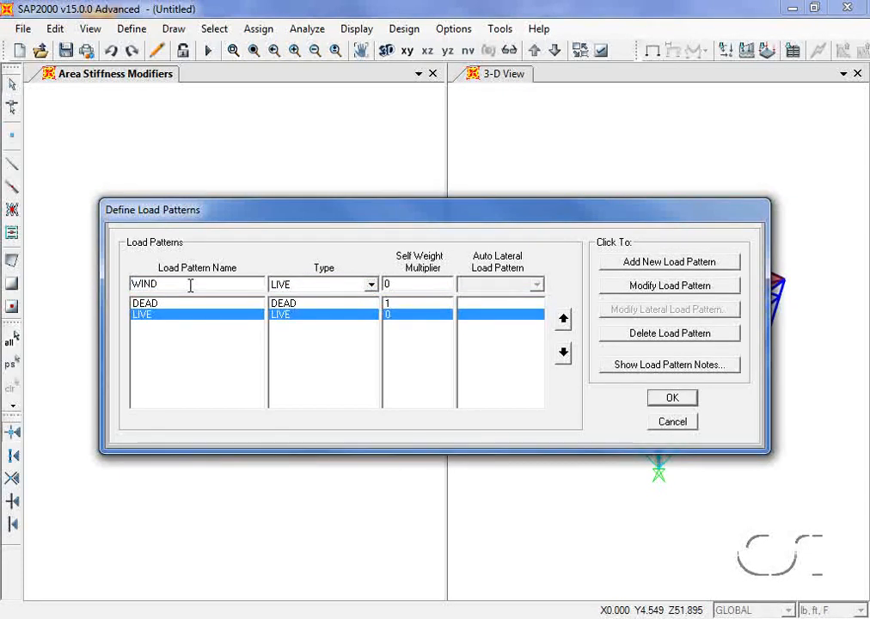
{"action": "left_click", "coordinate": [376, 287]}
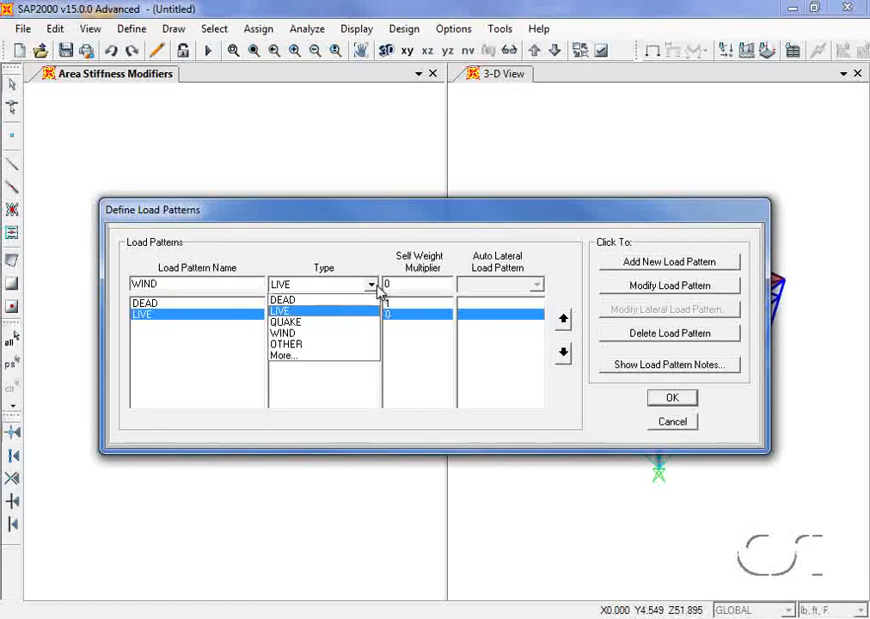
{"action": "left_click", "coordinate": [275, 334]}
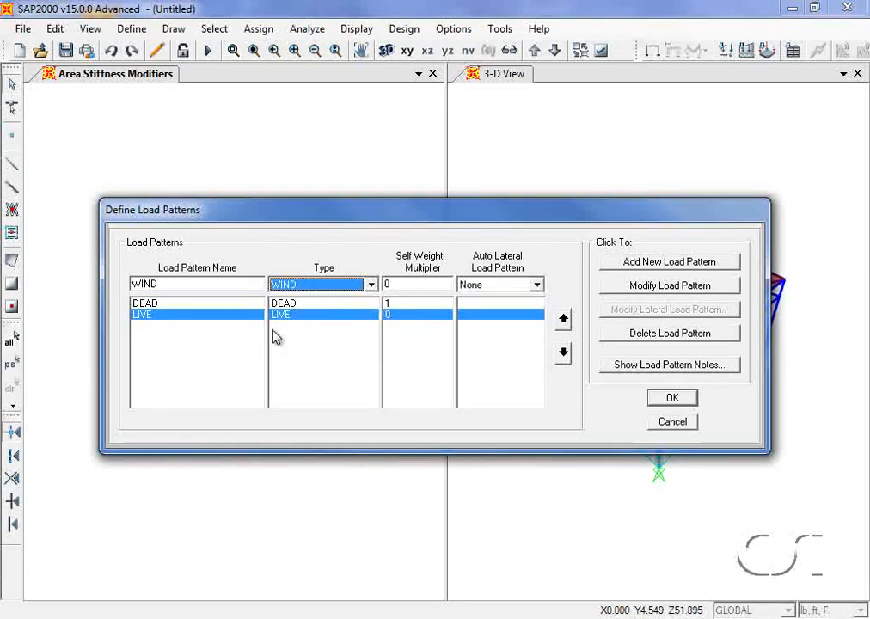
{"action": "left_click", "coordinate": [632, 264]}
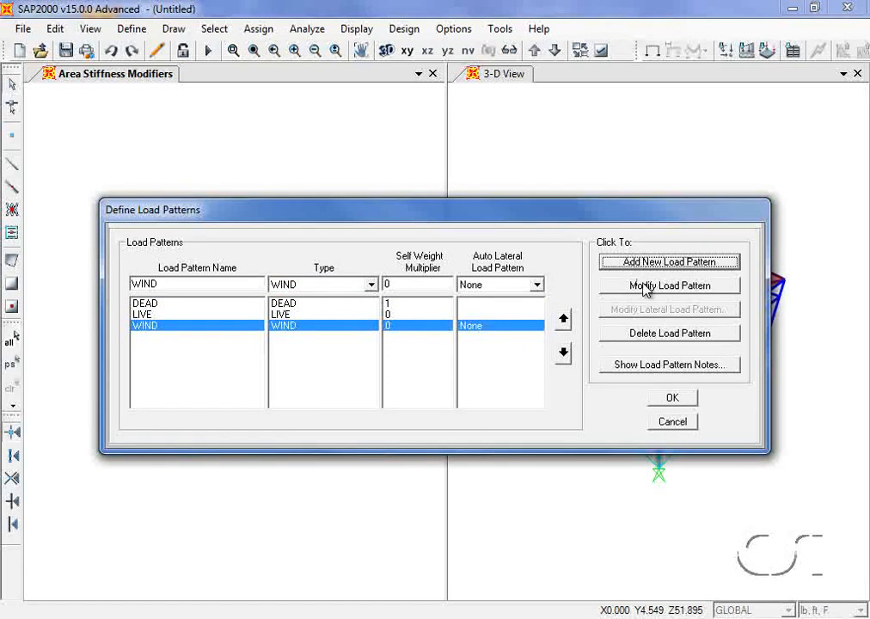
{"action": "left_click", "coordinate": [672, 398]}
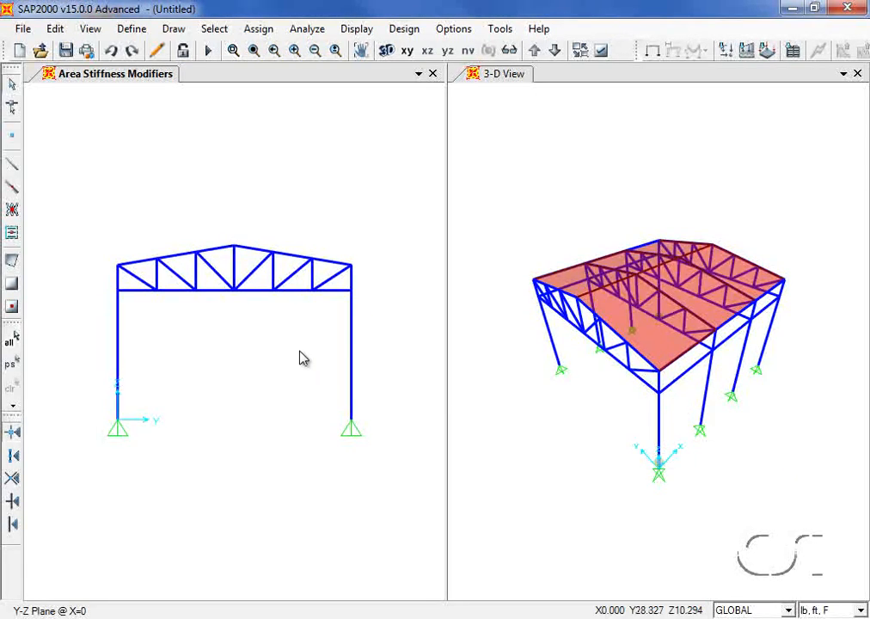
- Select the five chord joints of the front truss
{"action": "left_click", "coordinate": [157, 292]}
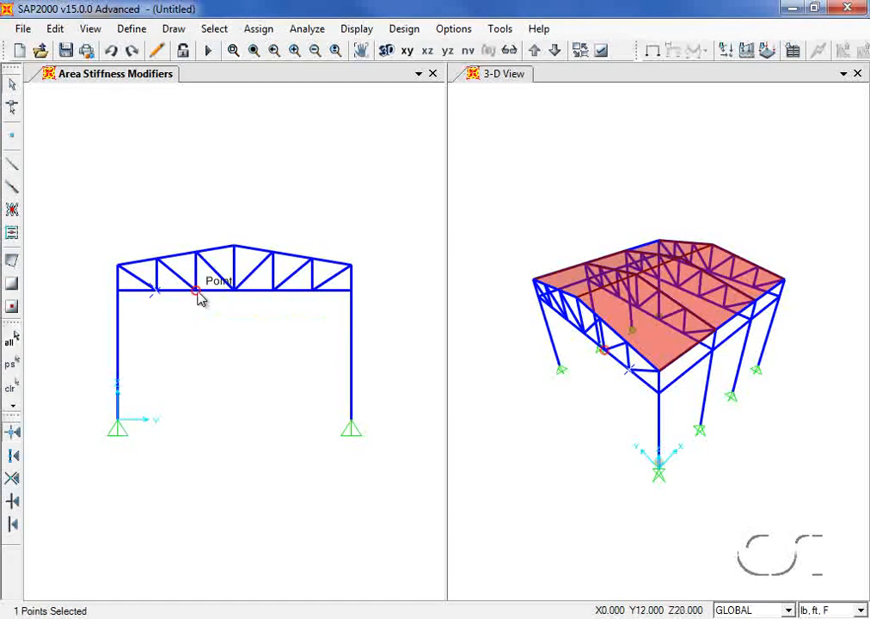
{"action": "left_click", "coordinate": [197, 293]}
{"action": "left_click", "coordinate": [237, 301]}
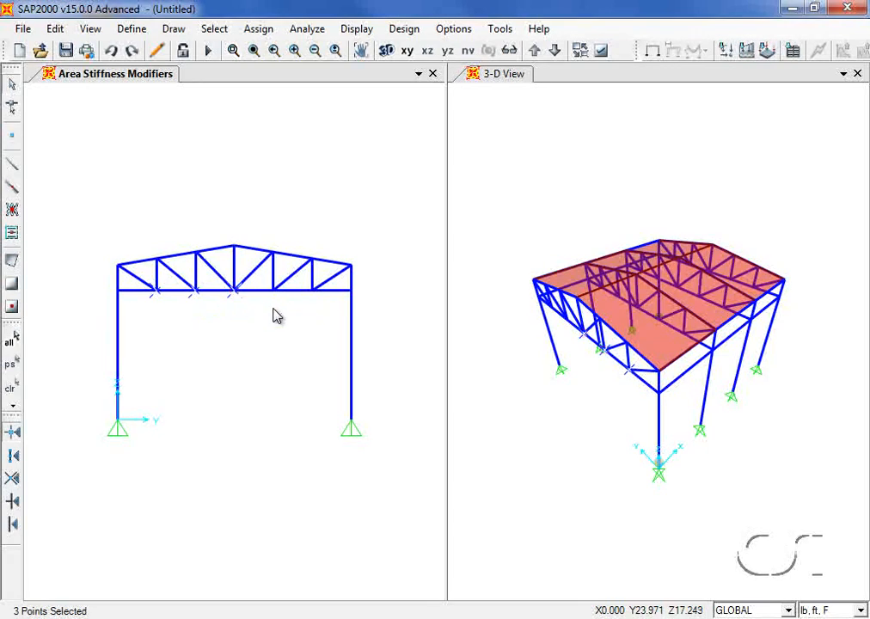
{"action": "left_click", "coordinate": [279, 301]}
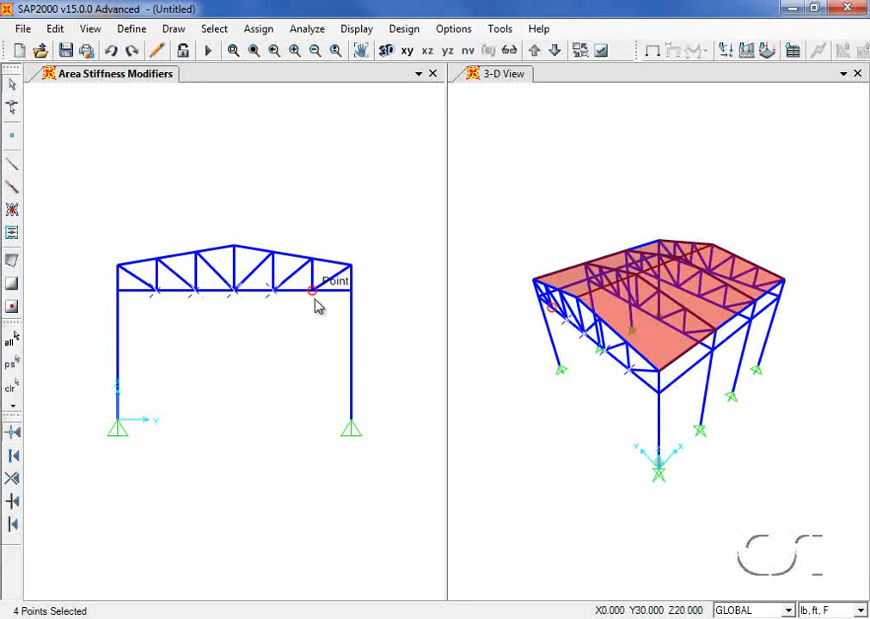
{"action": "left_click", "coordinate": [316, 306]}
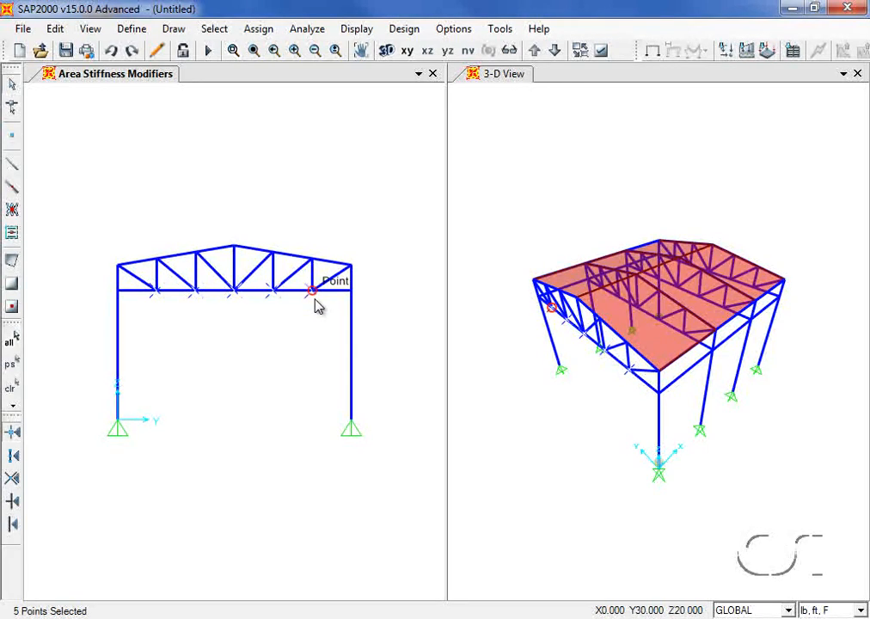
- Assign a DEAD joint force of -20000 in Global Z to the selected joints
{"action": "left_click", "coordinate": [257, 29]}
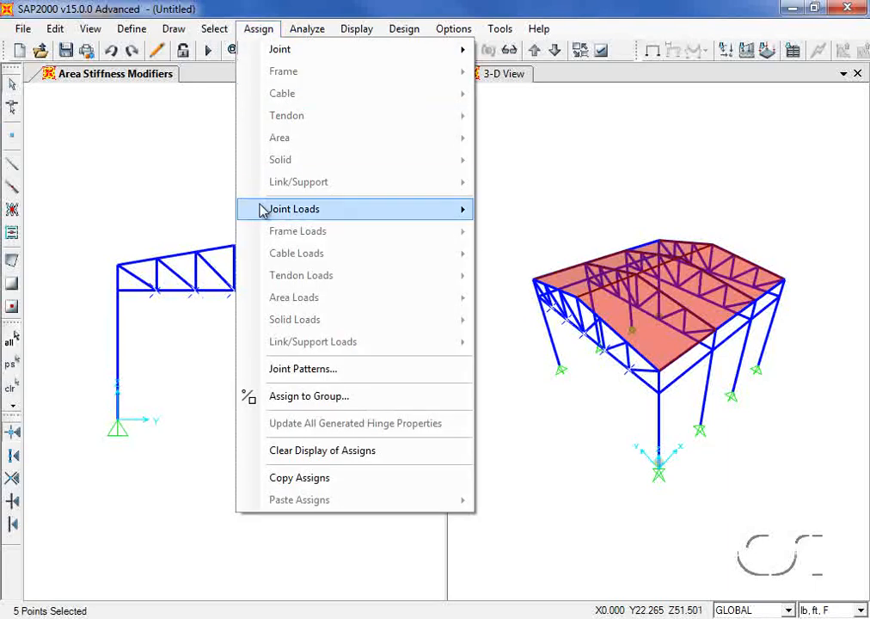
{"action": "mouse_move", "coordinate": [262, 209]}
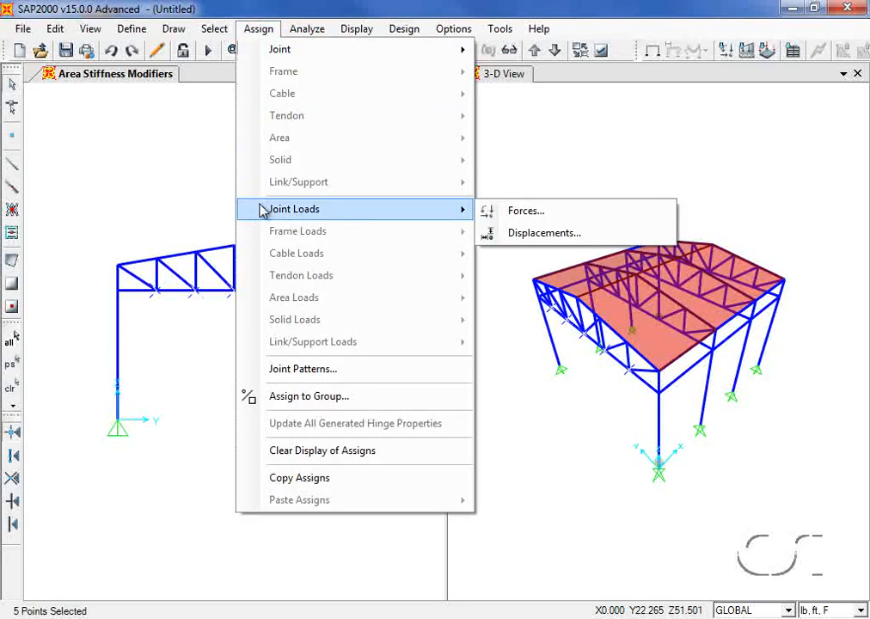
{"action": "left_click", "coordinate": [526, 211]}
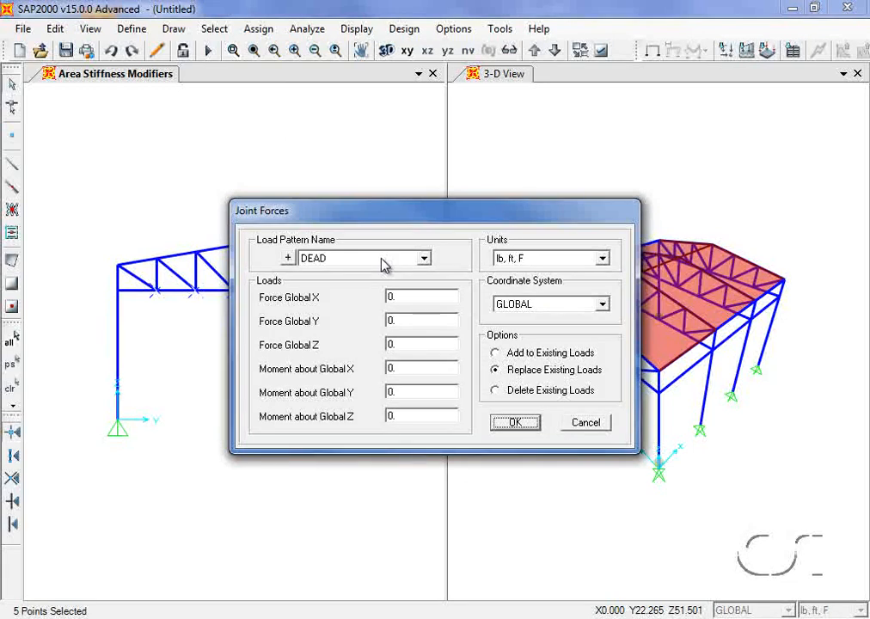
{"action": "double_click", "coordinate": [413, 343]}
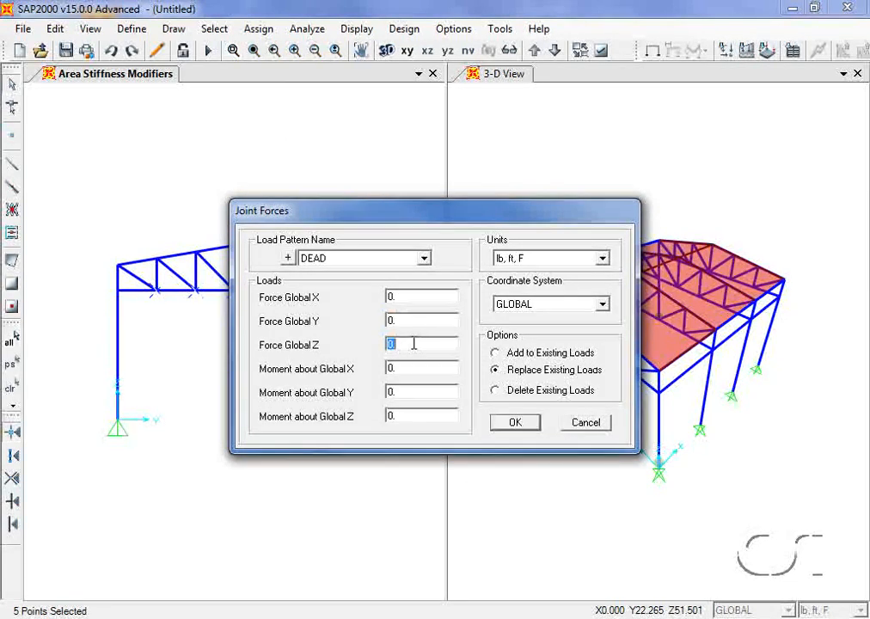
{"action": "type", "text": "-20000"}
{"action": "left_click", "coordinate": [513, 423]}
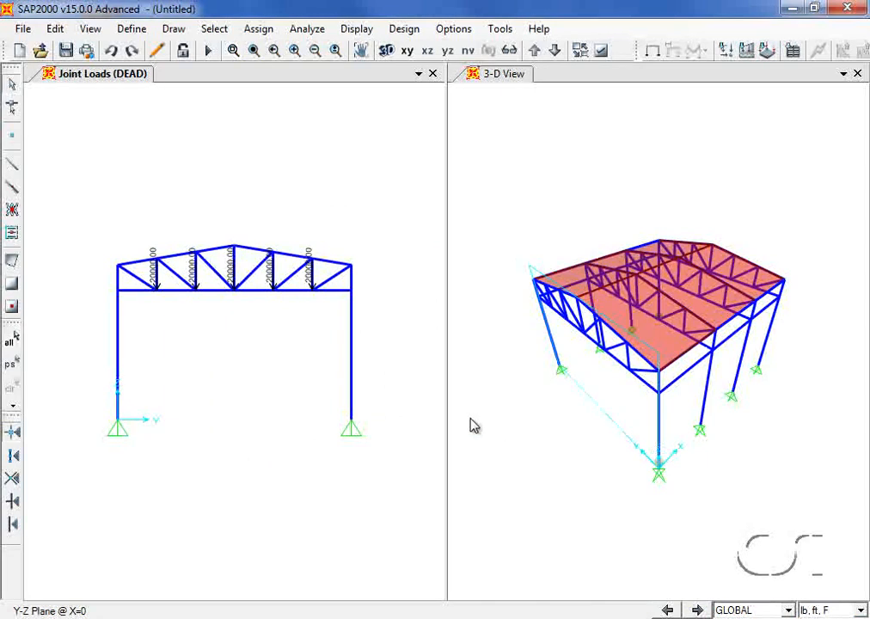
- Reselect the five loaded joints and replicate them 3 times with dx 12, dy 0
{"action": "left_click", "coordinate": [14, 365]}
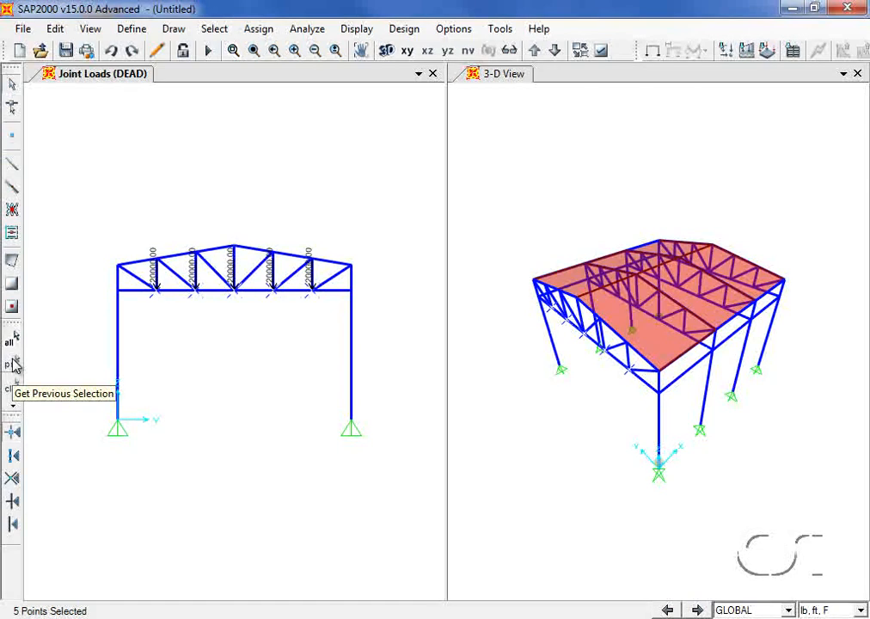
{"action": "left_click", "coordinate": [54, 30]}
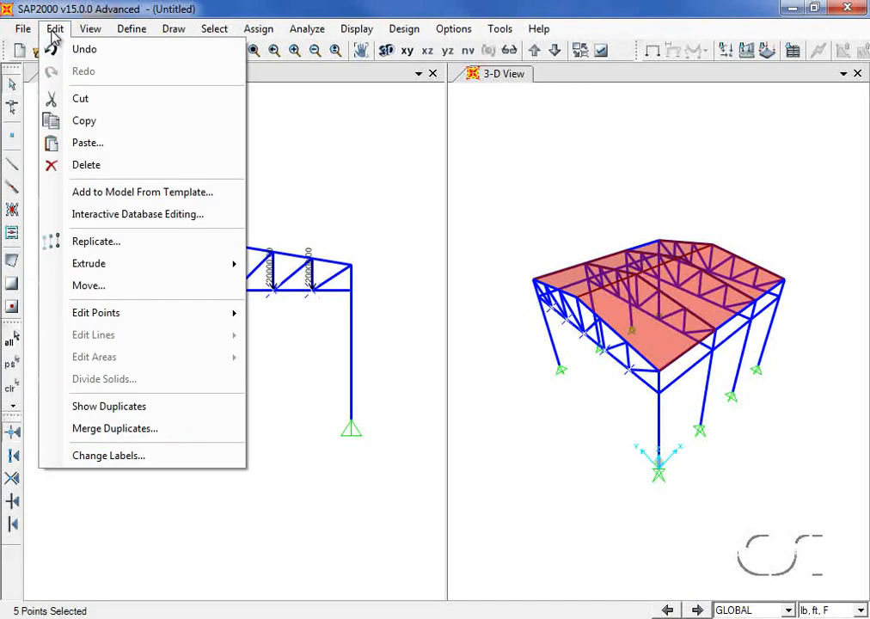
{"action": "left_click", "coordinate": [110, 241]}
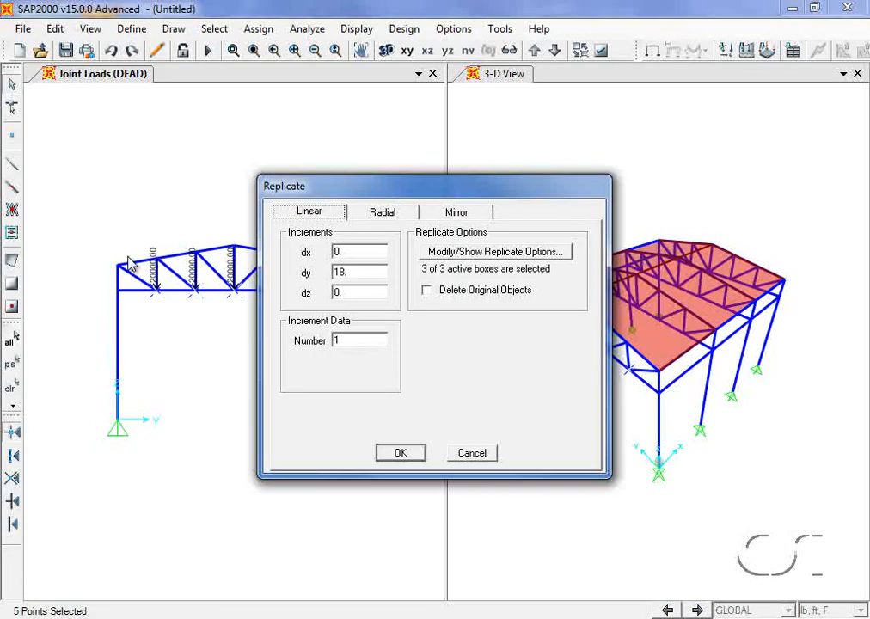
{"action": "double_click", "coordinate": [344, 252]}
{"action": "type", "text": "12"}
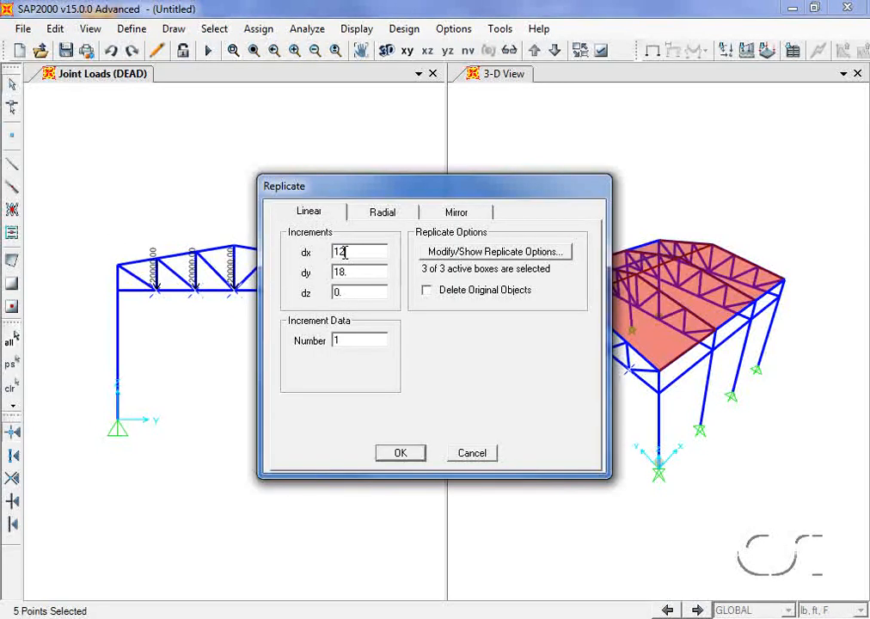
{"action": "double_click", "coordinate": [340, 272]}
{"action": "type", "text": "0"}
{"action": "double_click", "coordinate": [347, 340]}
{"action": "type", "text": "3"}
{"action": "left_click", "coordinate": [401, 456]}
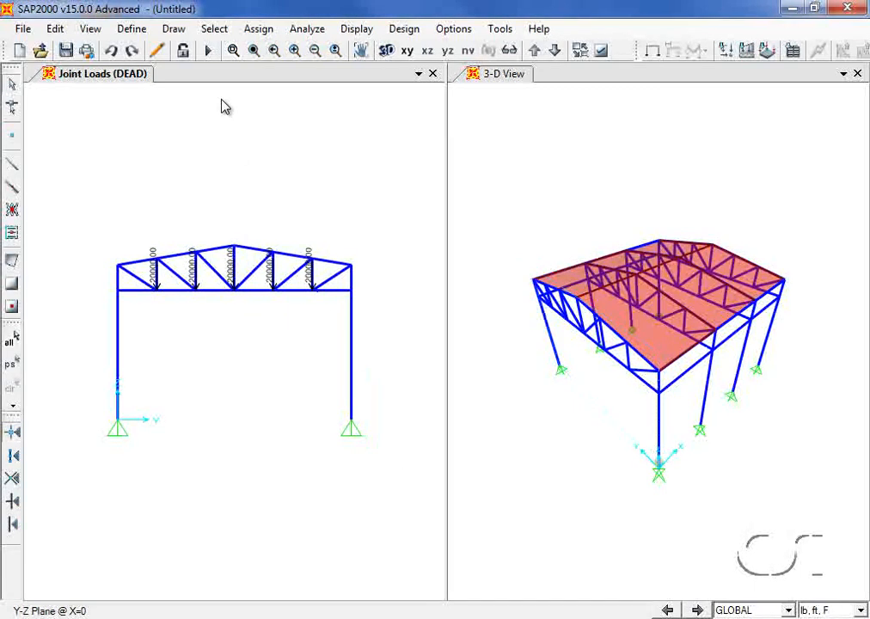
{"action": "left_click", "coordinate": [212, 30]}
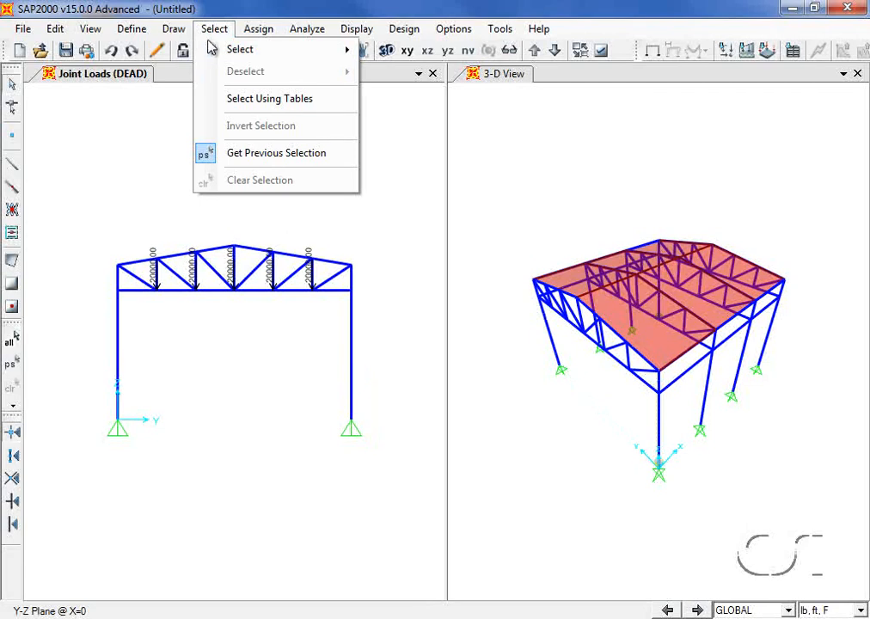
- Select all areas with the ROOF section
{"action": "mouse_move", "coordinate": [214, 53]}
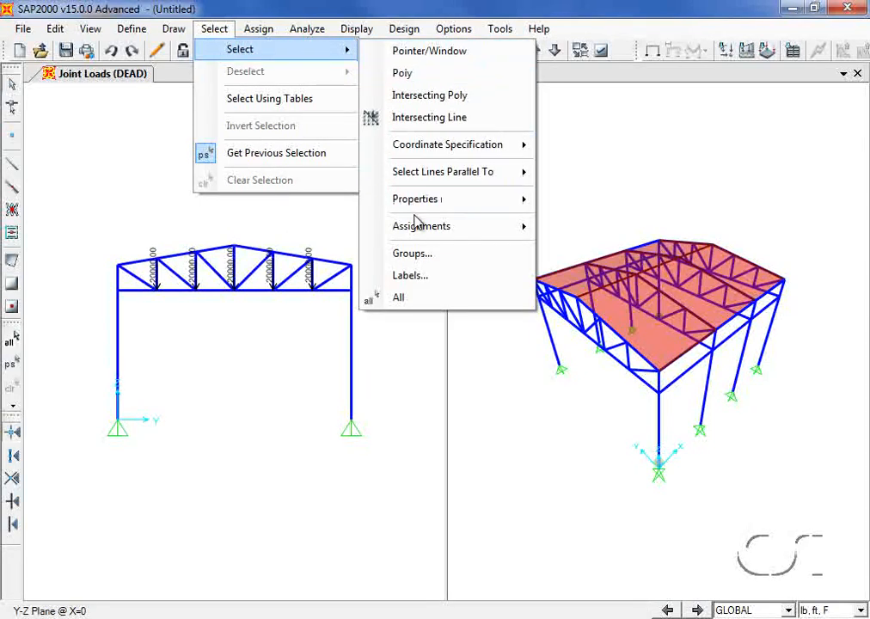
{"action": "mouse_move", "coordinate": [532, 200]}
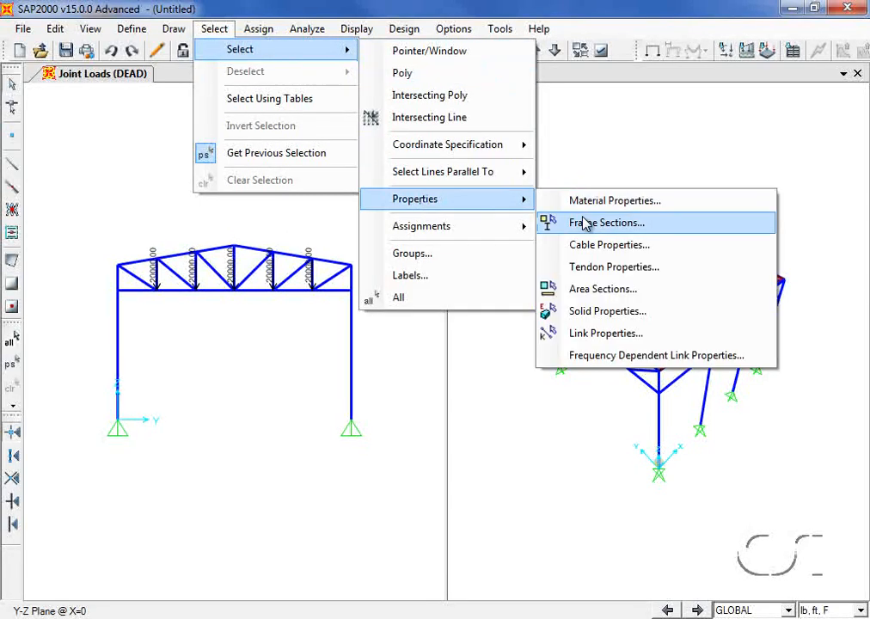
{"action": "left_click", "coordinate": [600, 294]}
{"action": "left_click", "coordinate": [339, 296]}
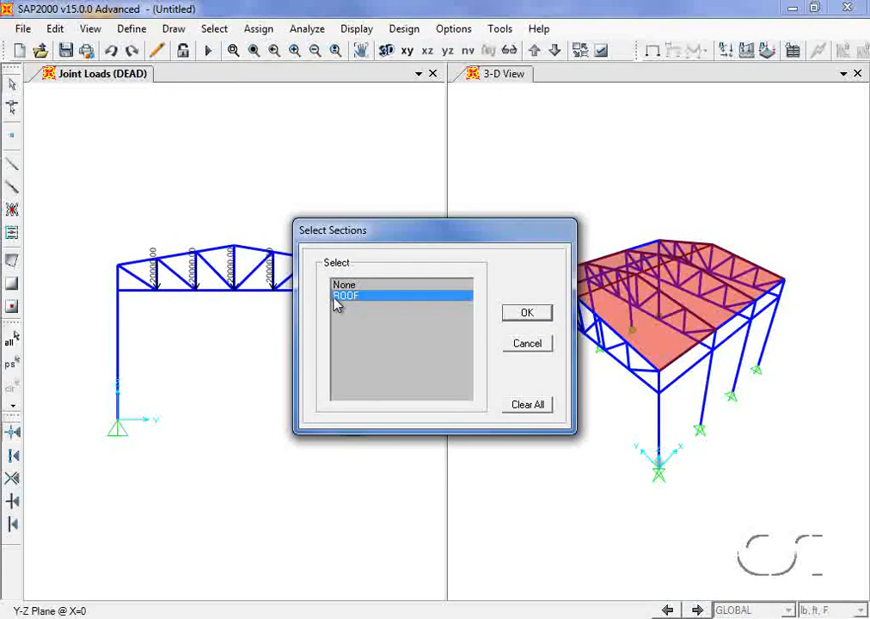
{"action": "left_click", "coordinate": [515, 320]}
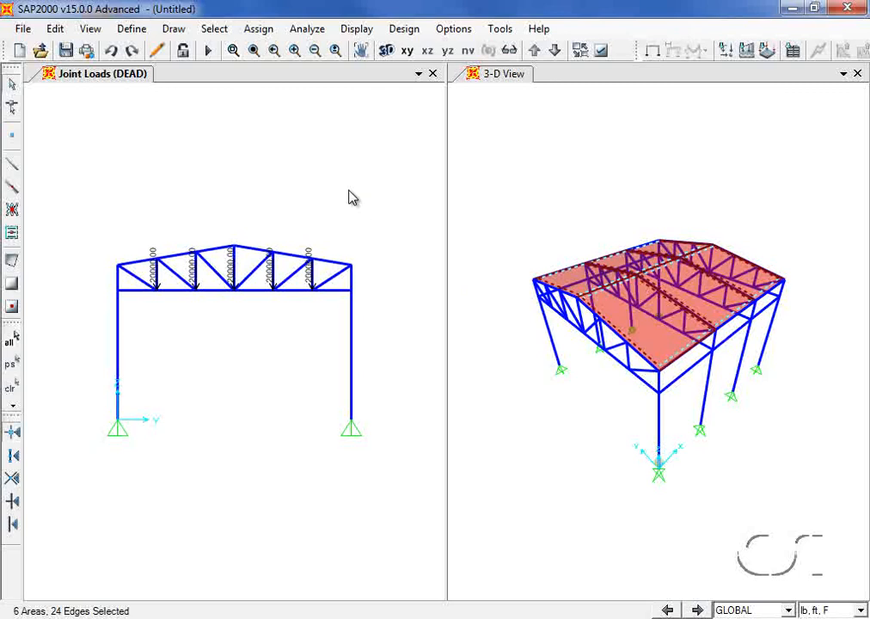
- Apply a 30 lb/ft² LIVE uniform load in the Gravity Projected direction to the roof areas
{"action": "left_click", "coordinate": [260, 30]}
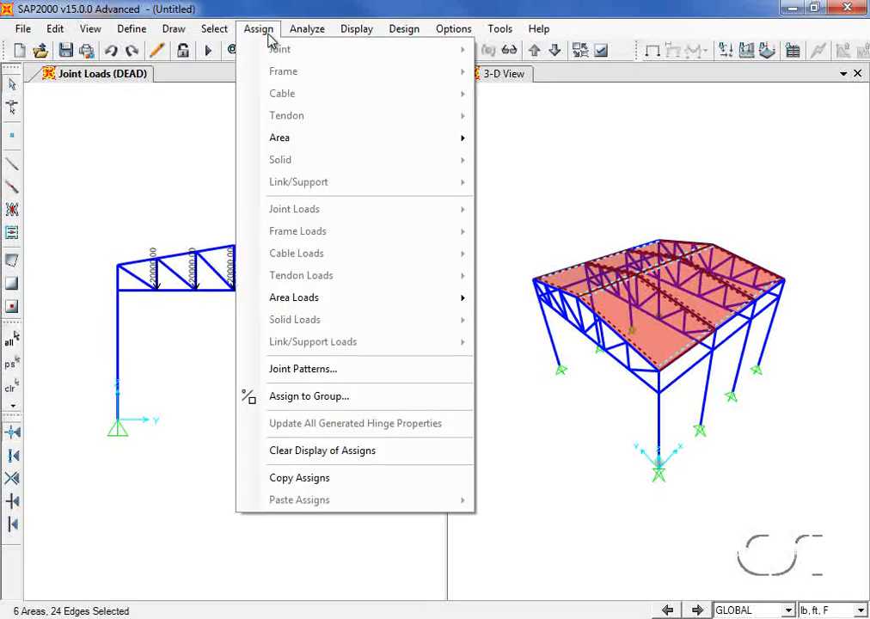
{"action": "mouse_move", "coordinate": [298, 296]}
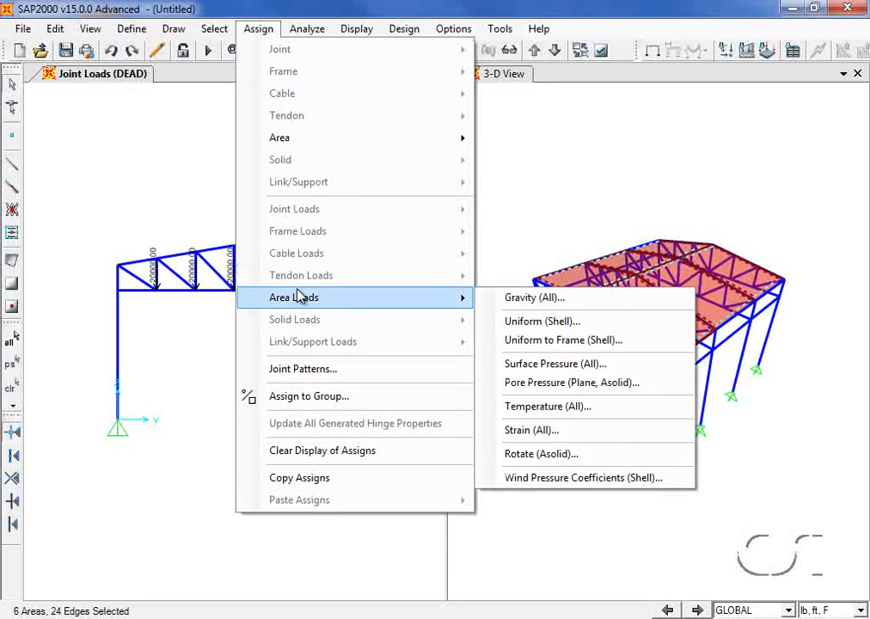
{"action": "left_click", "coordinate": [508, 322]}
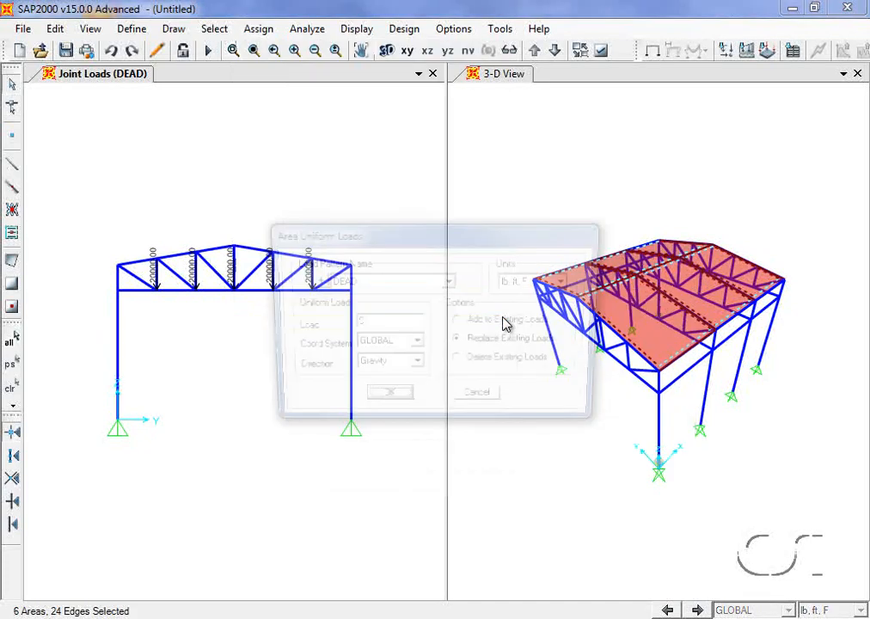
{"action": "left_click", "coordinate": [449, 283]}
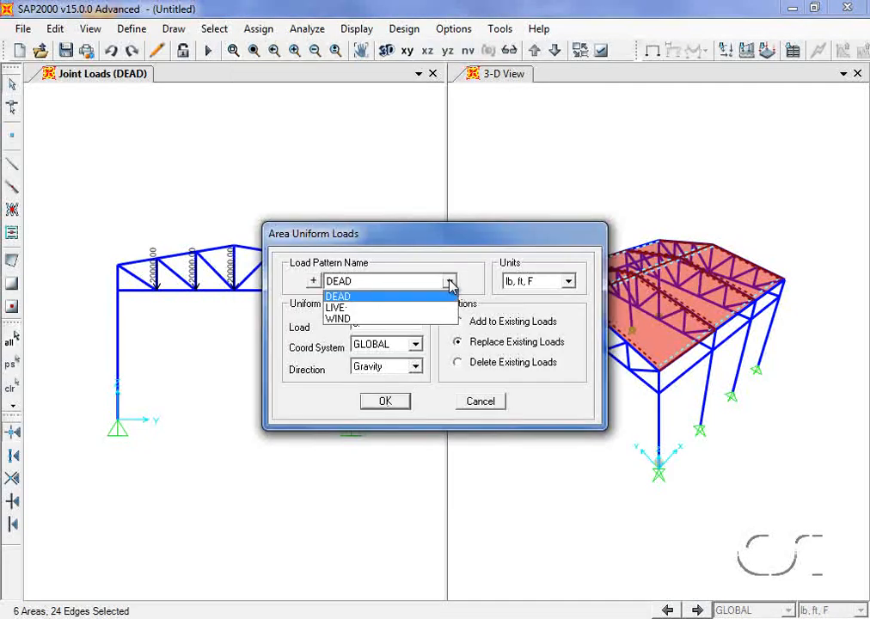
{"action": "left_click", "coordinate": [362, 308]}
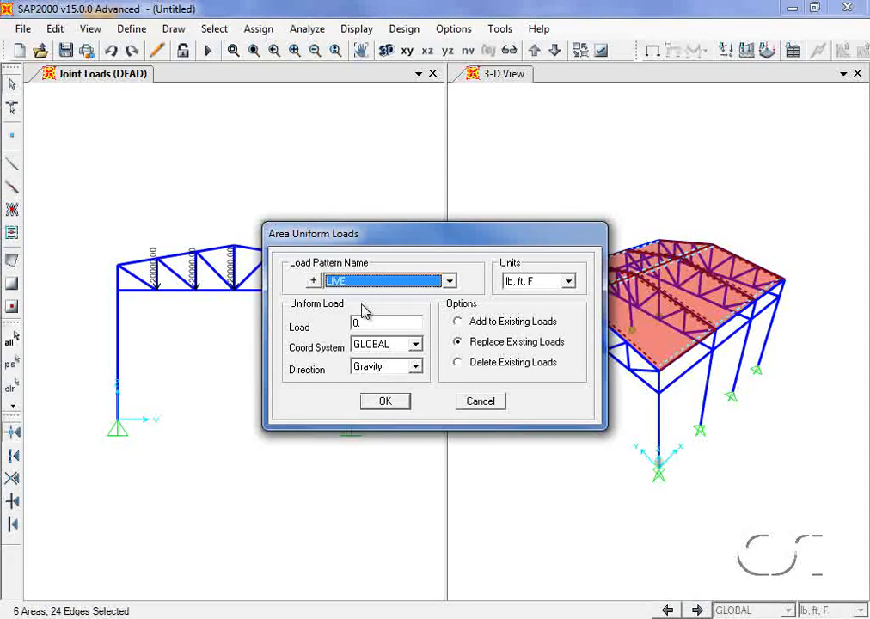
{"action": "double_click", "coordinate": [362, 323]}
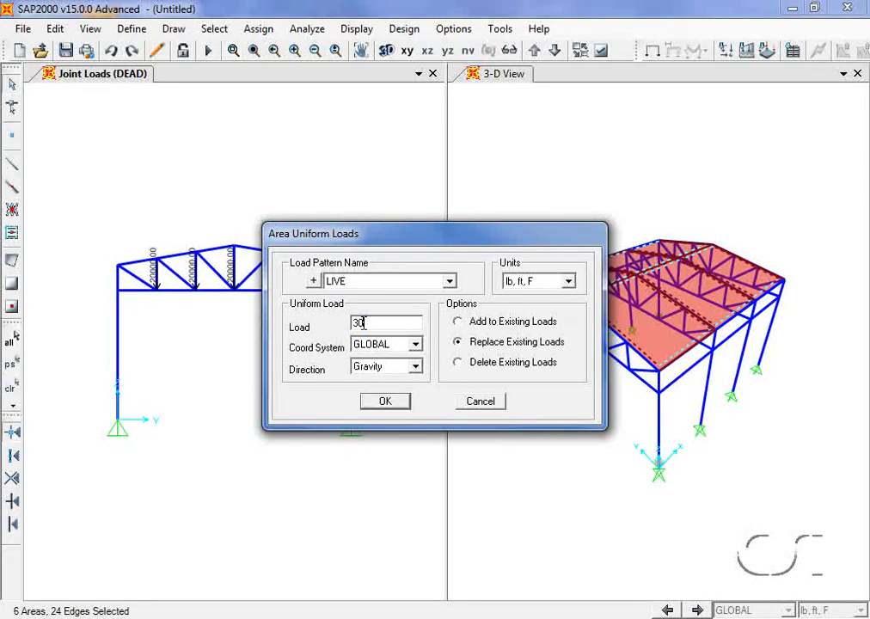
{"action": "left_click", "coordinate": [406, 368]}
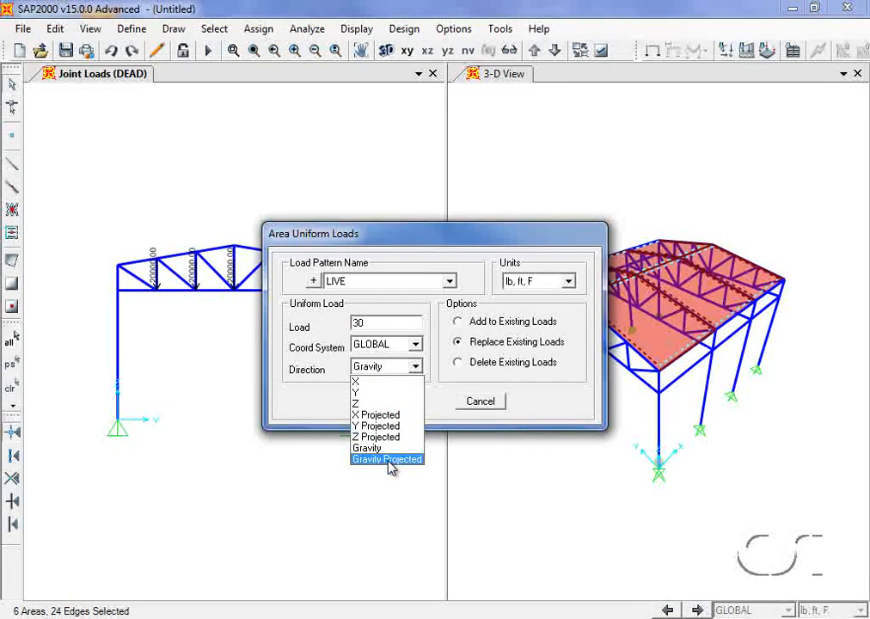
{"action": "left_click", "coordinate": [388, 458]}
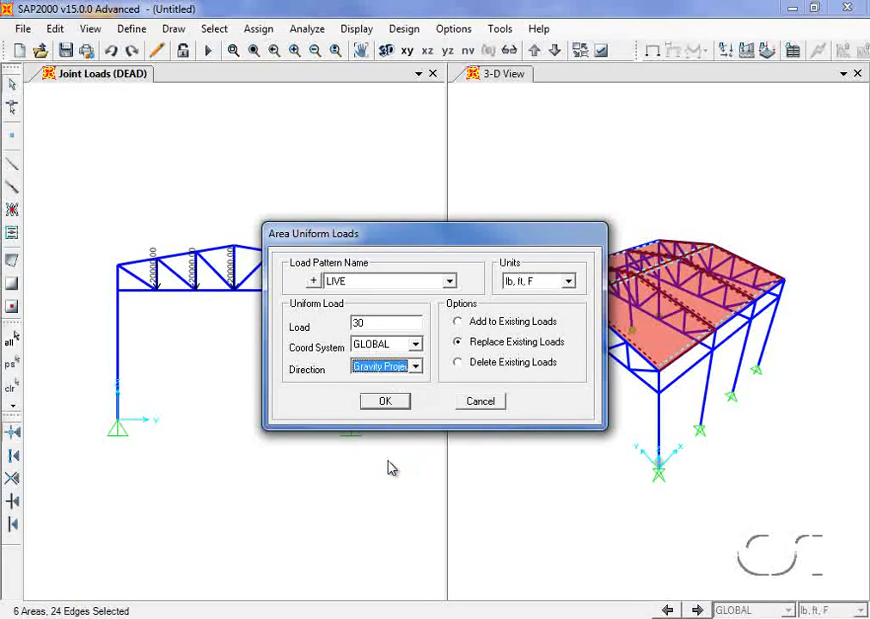
{"action": "left_click", "coordinate": [386, 402]}
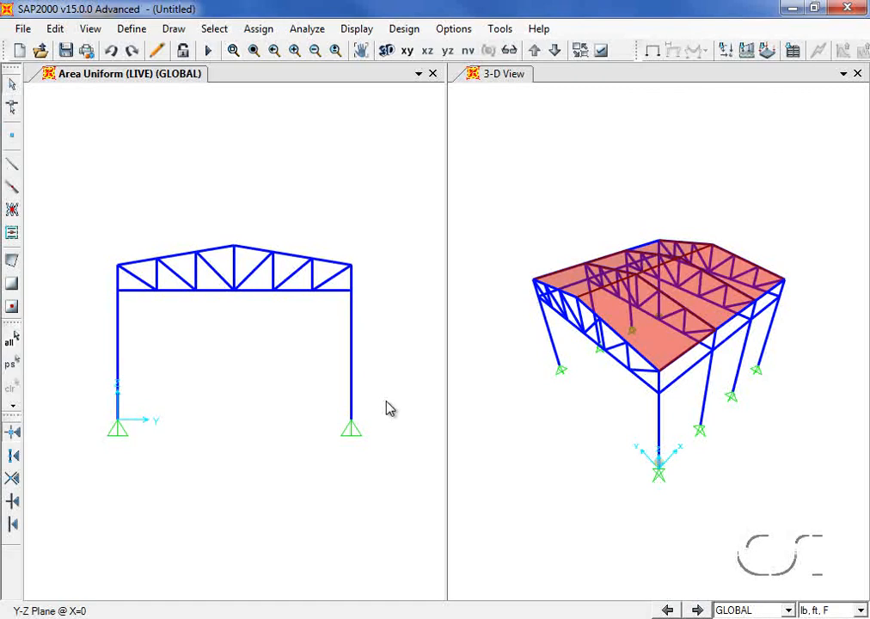
- Restrict the coordinate-range selection to Area objects only, excluding points, lines, solids and links
{"action": "left_click", "coordinate": [214, 29]}
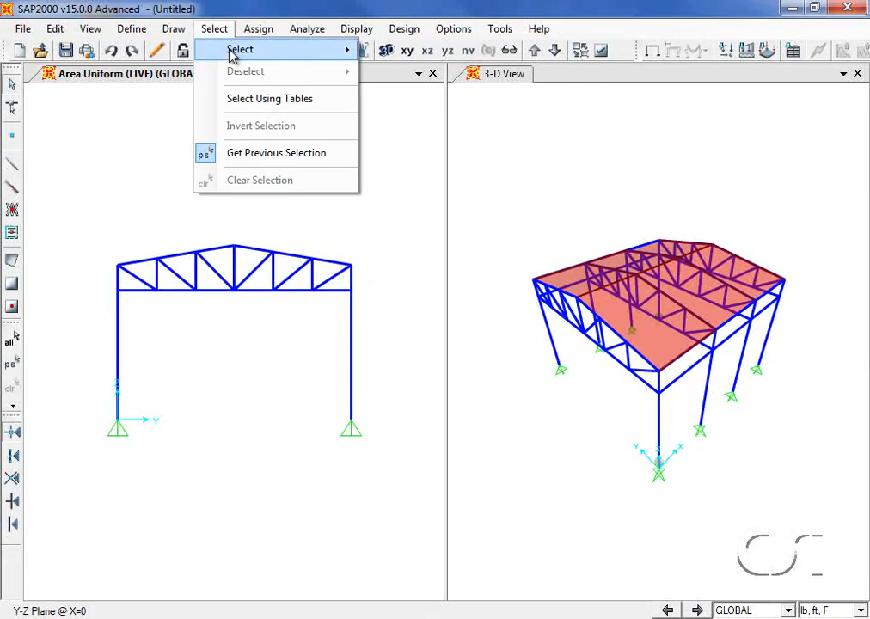
{"action": "mouse_move", "coordinate": [230, 53]}
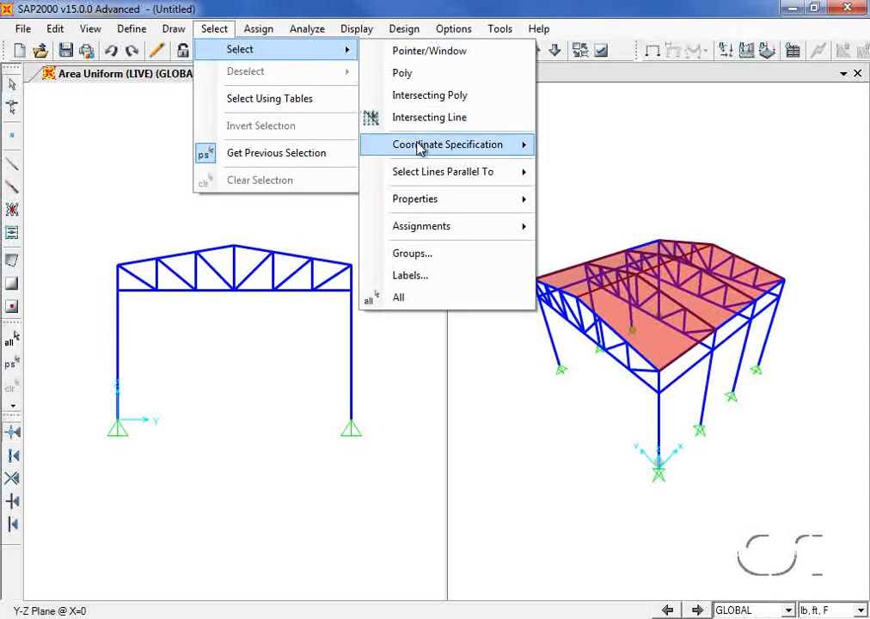
{"action": "mouse_move", "coordinate": [421, 148]}
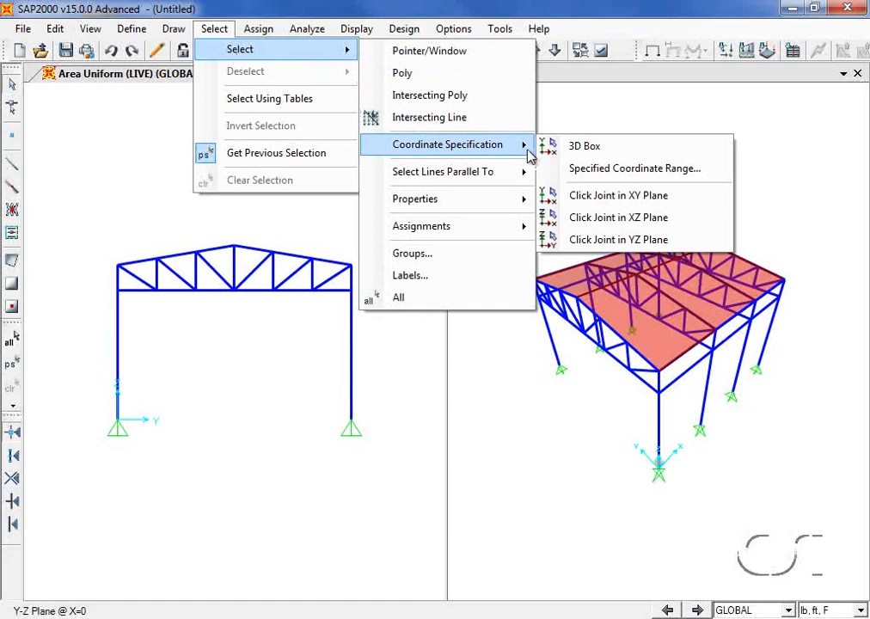
{"action": "left_click", "coordinate": [603, 171]}
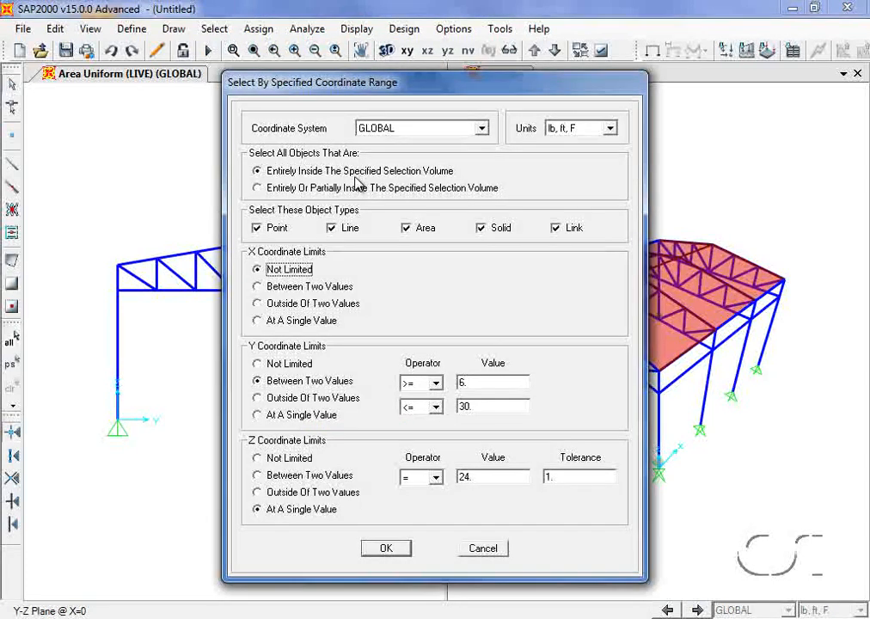
{"action": "left_click", "coordinate": [272, 231]}
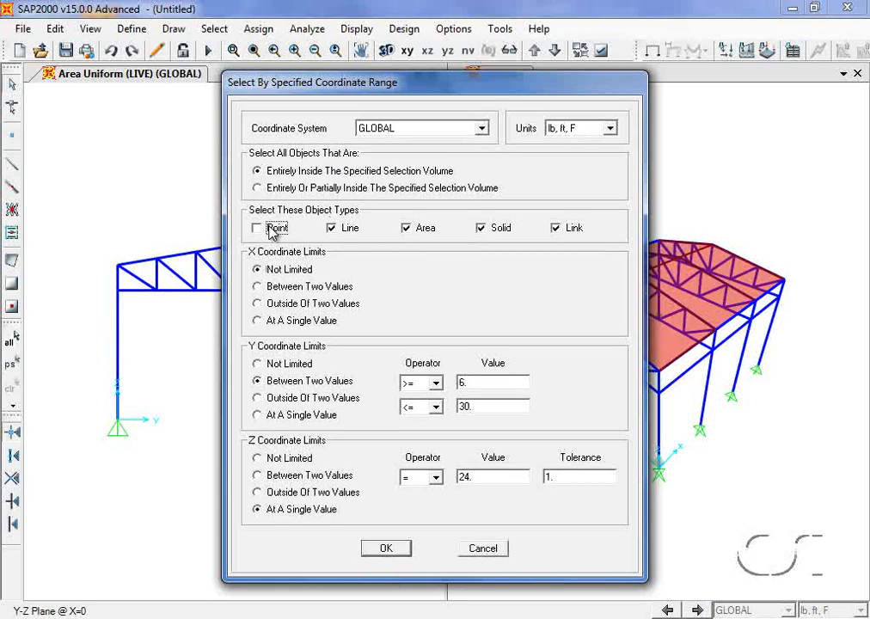
{"action": "left_click", "coordinate": [343, 228]}
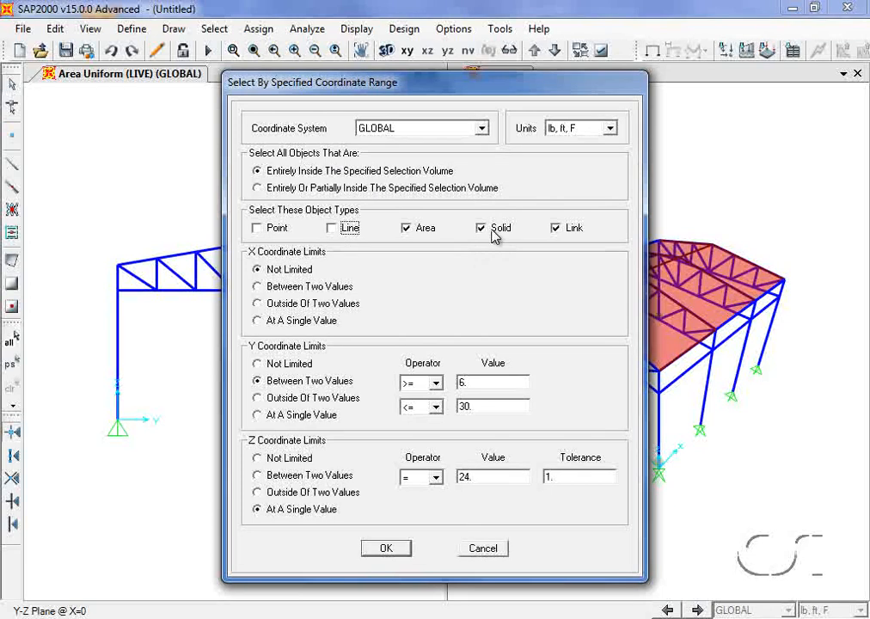
{"action": "left_click", "coordinate": [498, 229]}
{"action": "left_click", "coordinate": [571, 230]}
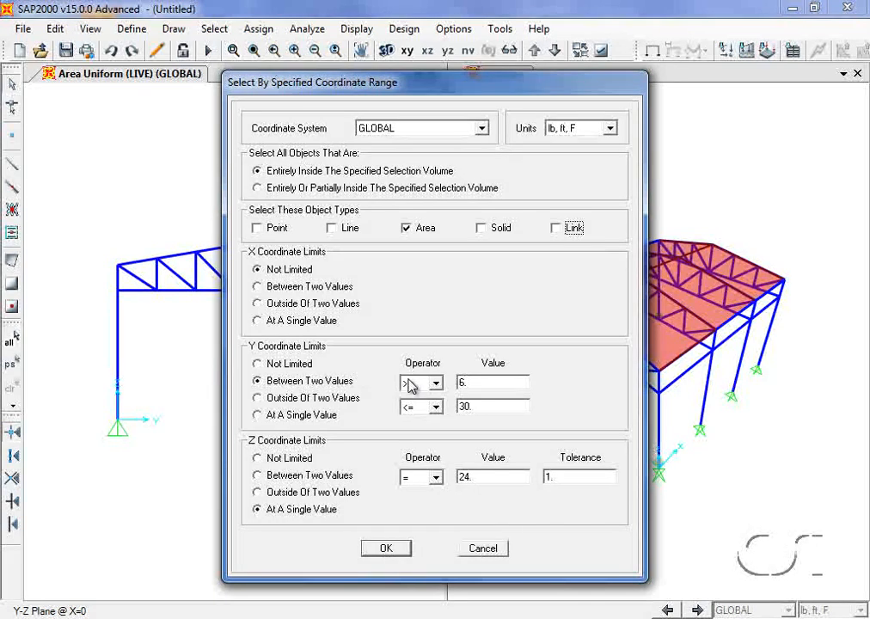
- Select the areas between Y 0 and Y 18 with Z not limited
{"action": "double_click", "coordinate": [464, 383]}
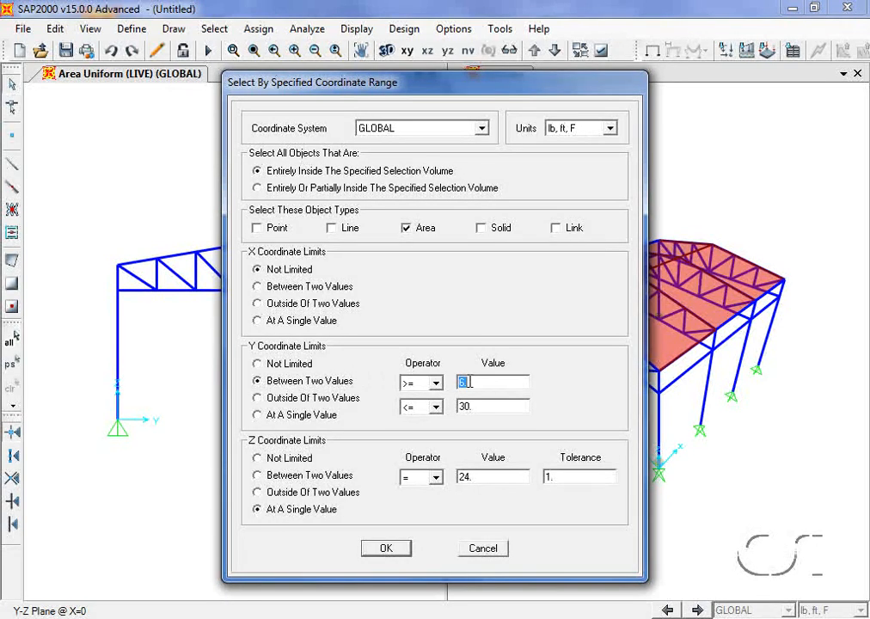
{"action": "type", "text": "0"}
{"action": "double_click", "coordinate": [480, 405]}
{"action": "type", "text": "18"}
{"action": "left_click", "coordinate": [279, 458]}
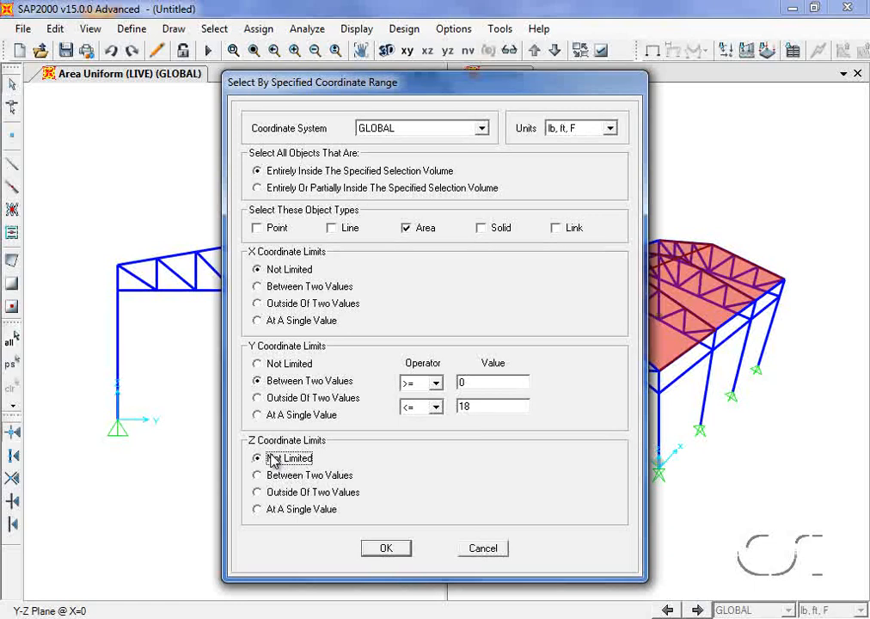
{"action": "left_click", "coordinate": [387, 551]}
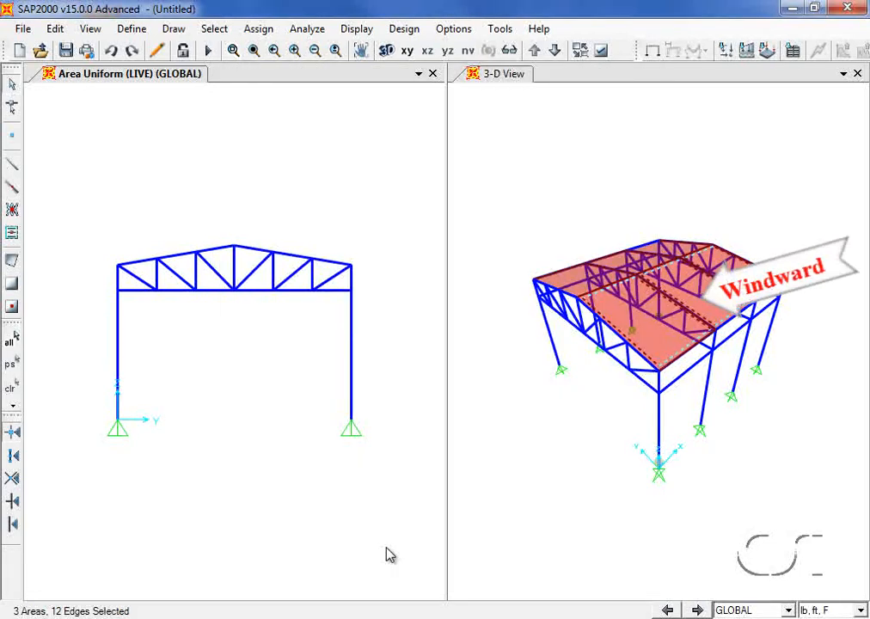
- Assign a 15 lb/ft² WIND surface pressure to the top face of the selected roof areas
{"action": "left_click", "coordinate": [261, 30]}
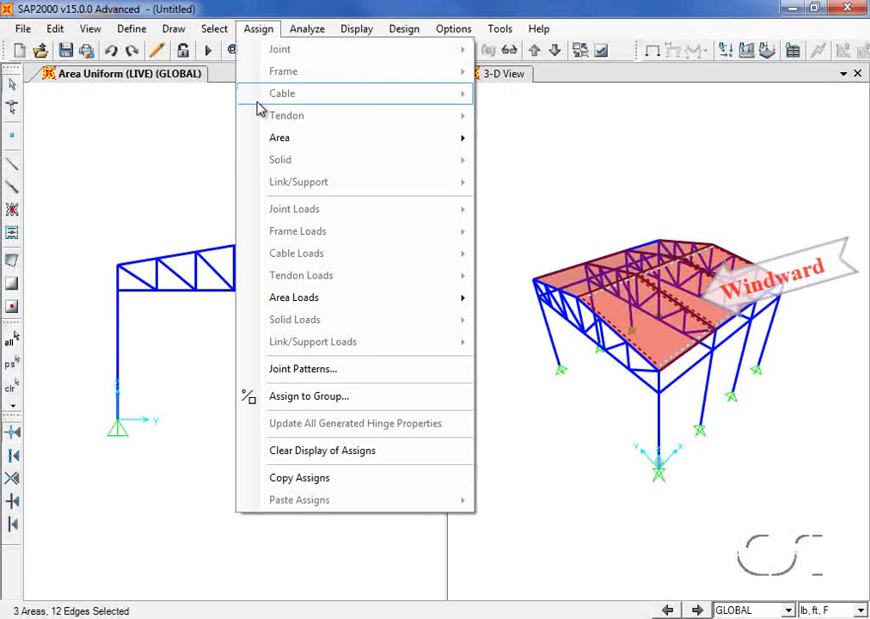
{"action": "mouse_move", "coordinate": [291, 297]}
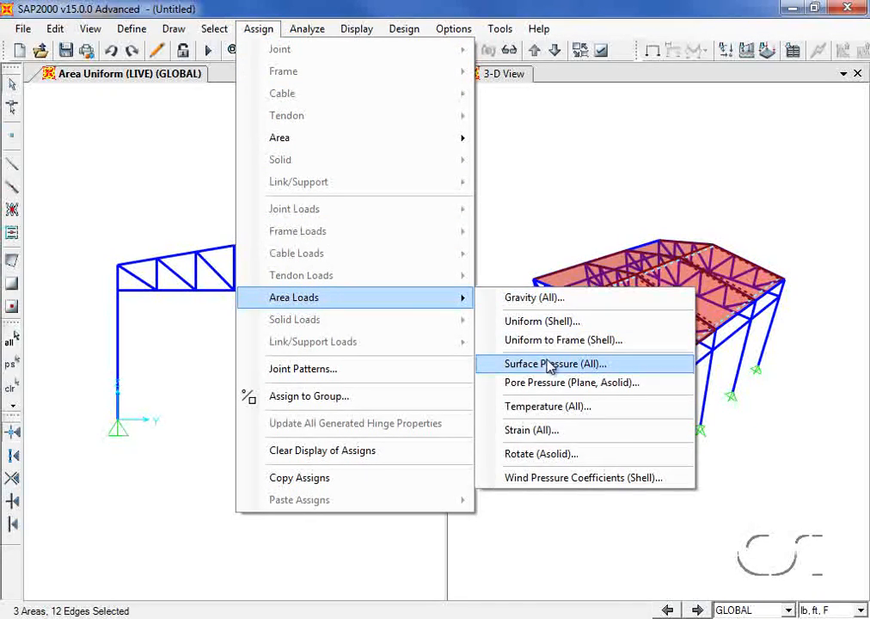
{"action": "left_click", "coordinate": [520, 364]}
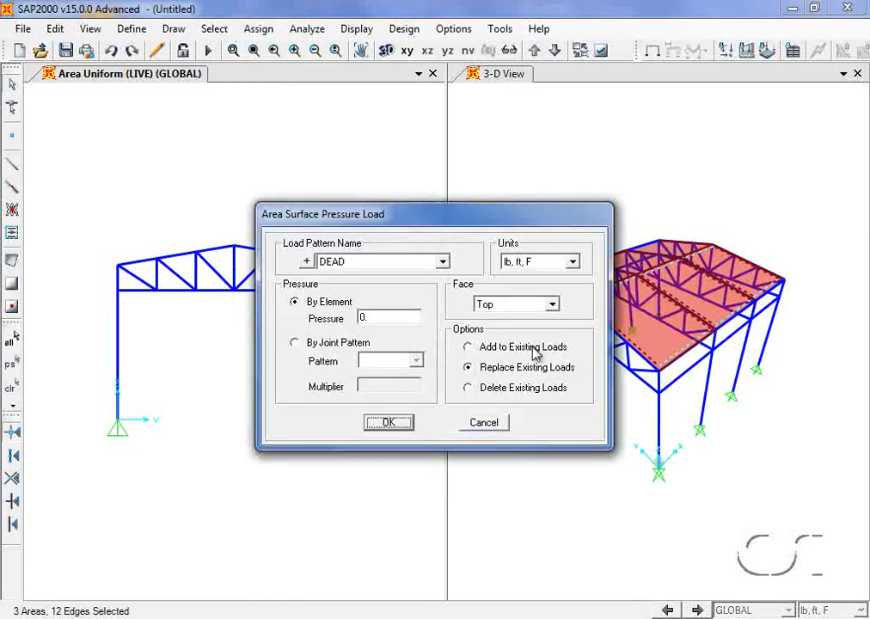
{"action": "left_click", "coordinate": [438, 262]}
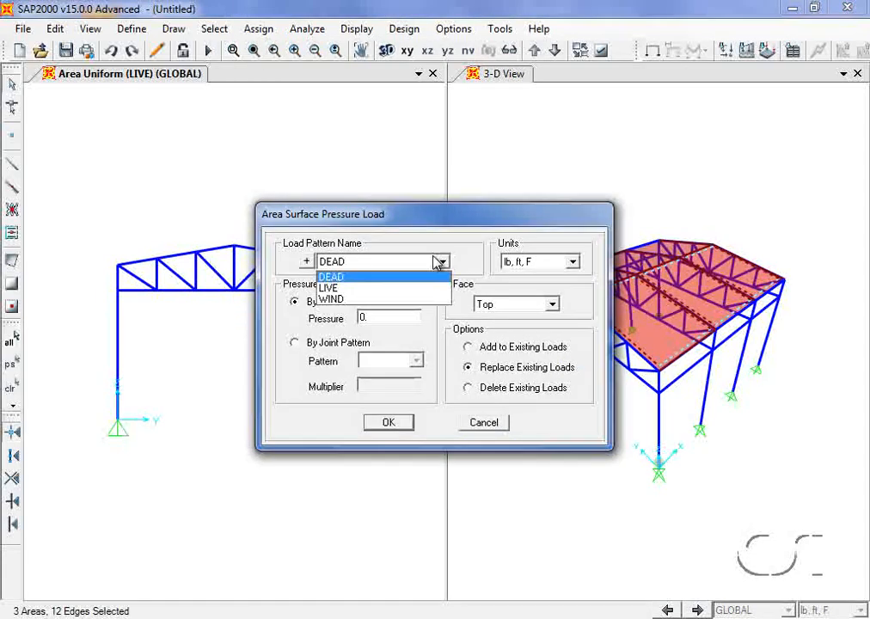
{"action": "left_click", "coordinate": [357, 300]}
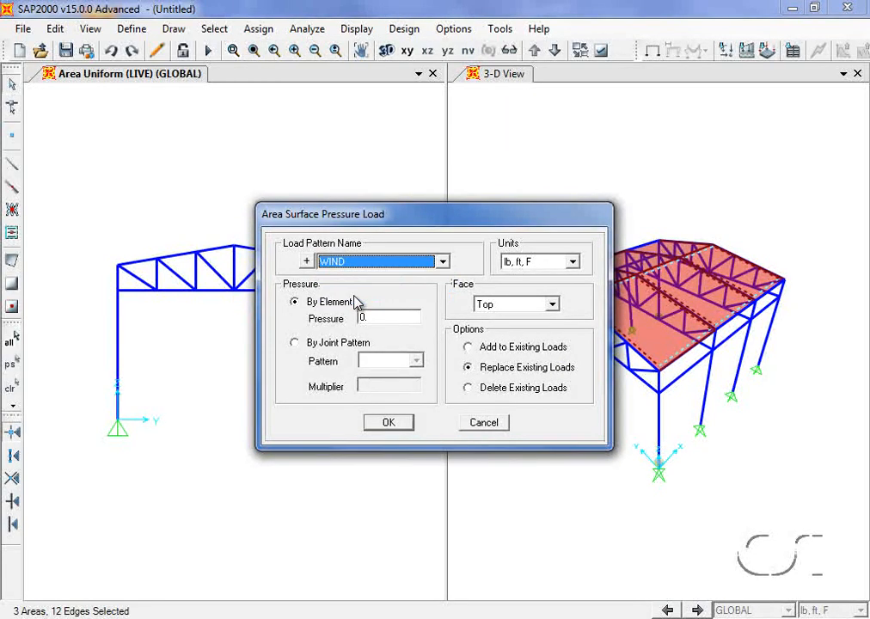
{"action": "double_click", "coordinate": [368, 317]}
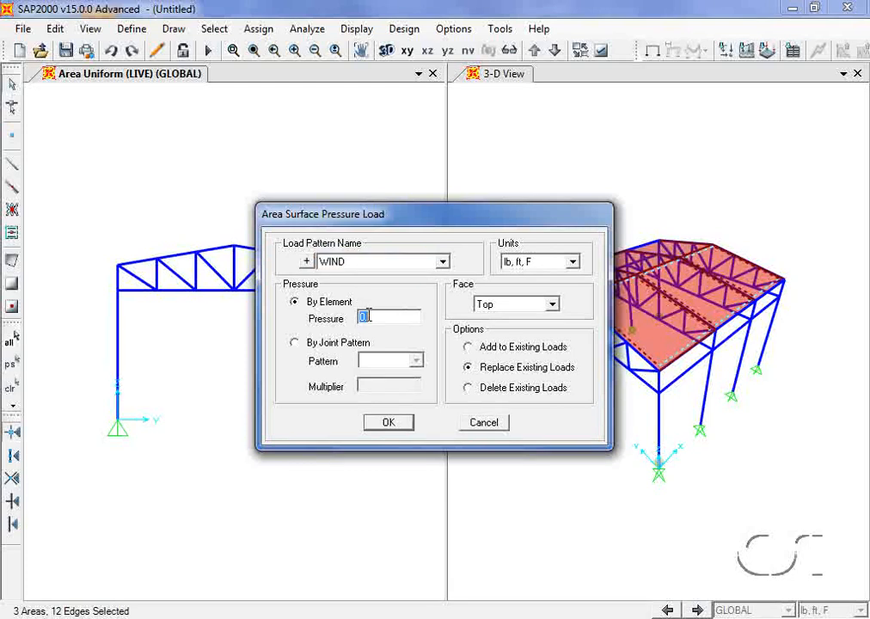
{"action": "type", "text": "15"}
{"action": "left_click", "coordinate": [386, 424]}
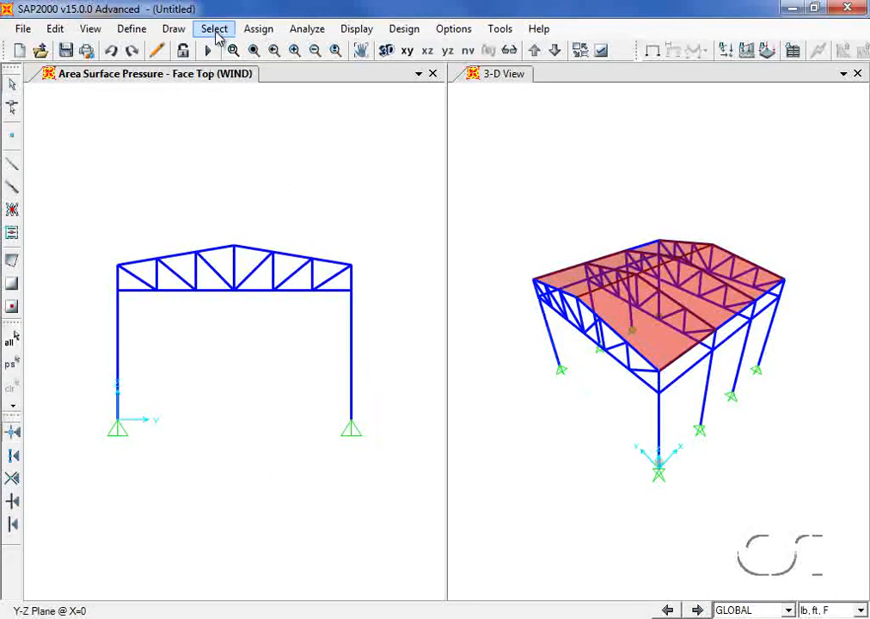
- Select the roof areas with Y limits set from 18 to 36 by coordinate range
{"action": "left_click", "coordinate": [216, 33]}
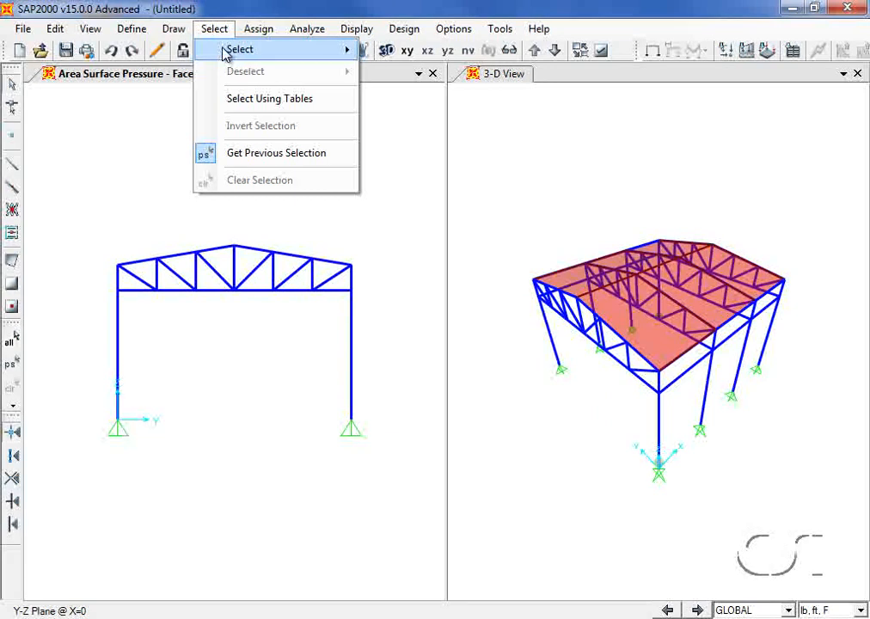
{"action": "mouse_move", "coordinate": [232, 48]}
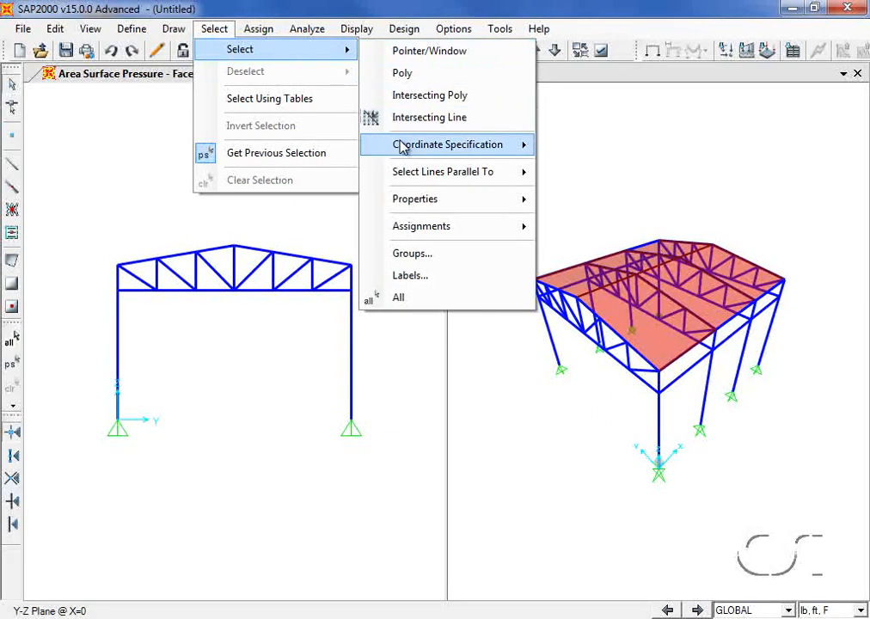
{"action": "mouse_move", "coordinate": [404, 144]}
{"action": "left_click", "coordinate": [584, 148]}
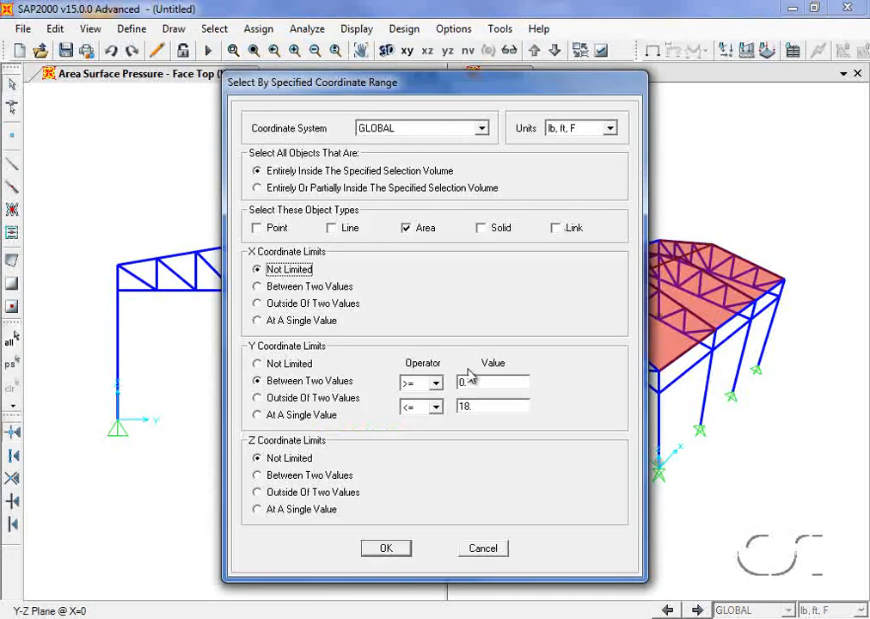
{"action": "double_click", "coordinate": [464, 381]}
{"action": "type", "text": "18"}
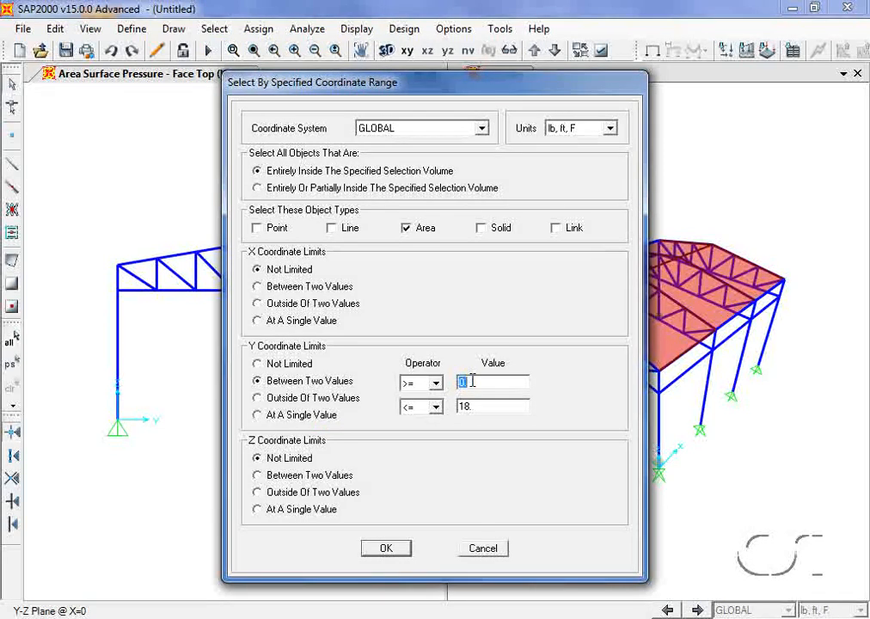
{"action": "double_click", "coordinate": [483, 407]}
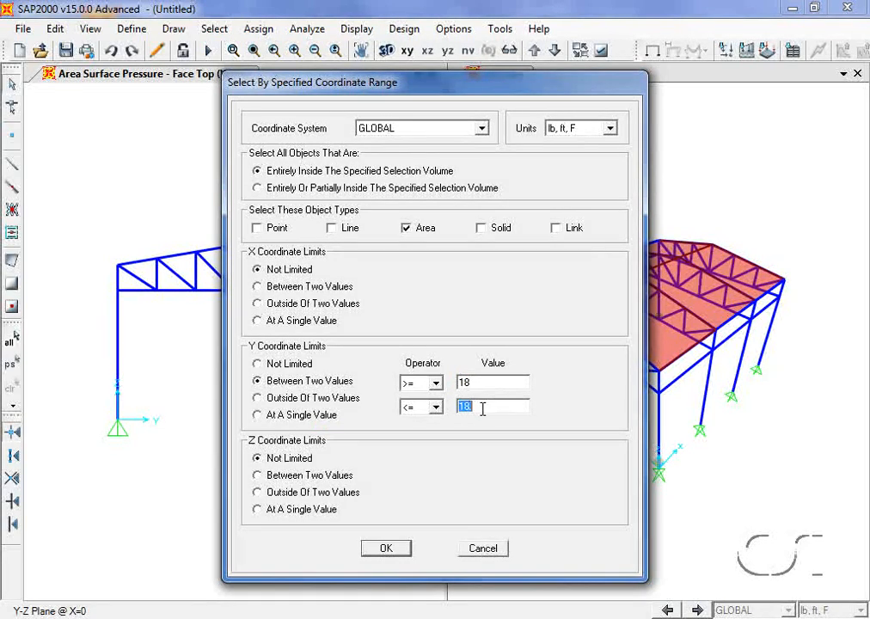
{"action": "type", "text": "36"}
{"action": "left_click", "coordinate": [387, 549]}
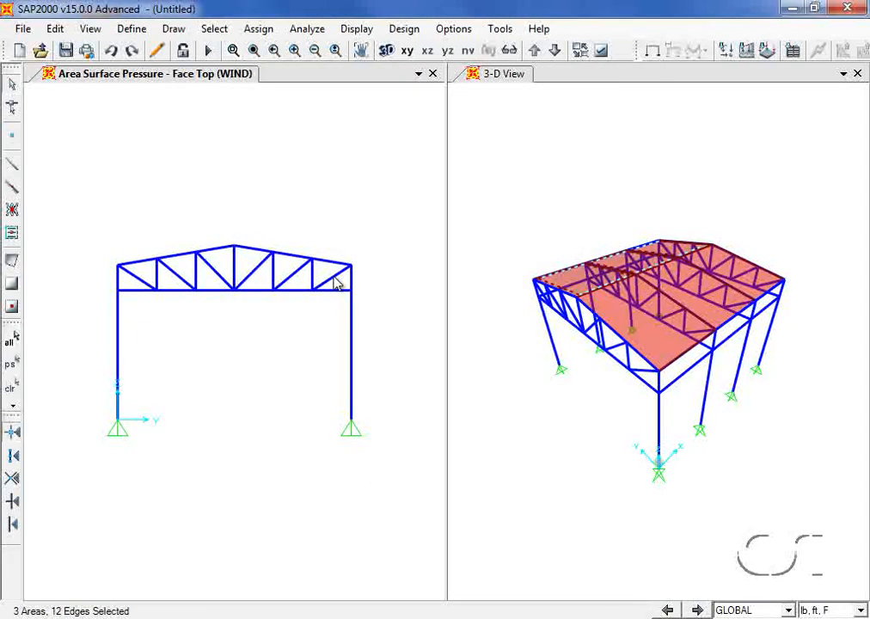
- Replace the 15 WIND pressure on the roof areas' top face with -6 lb/ft²
{"action": "left_click", "coordinate": [263, 30]}
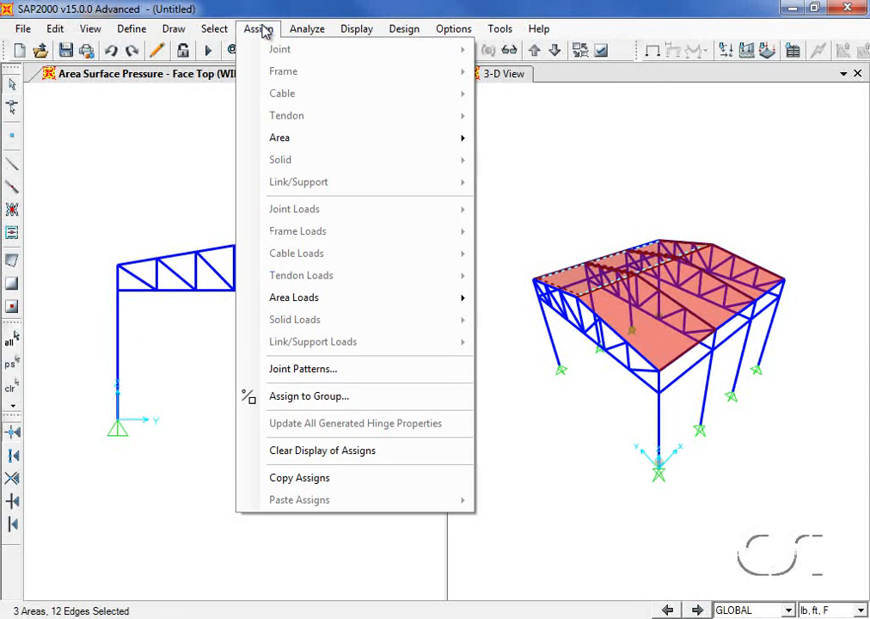
{"action": "mouse_move", "coordinate": [326, 299]}
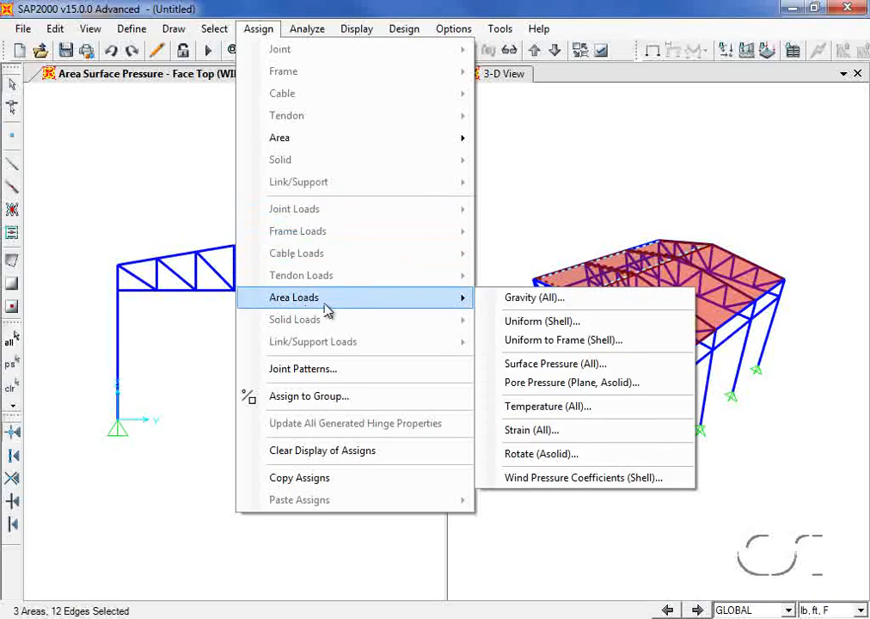
{"action": "left_click", "coordinate": [556, 364]}
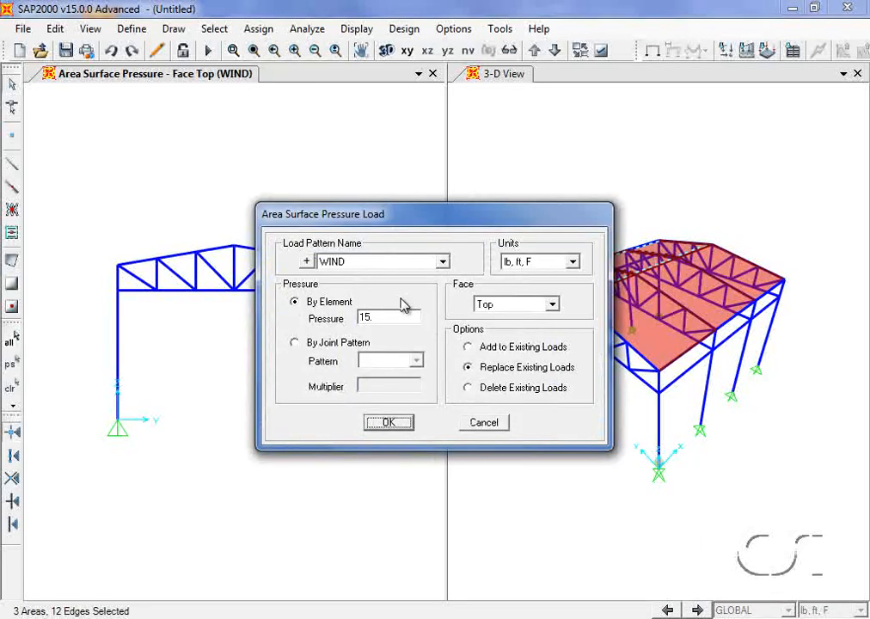
{"action": "double_click", "coordinate": [396, 314]}
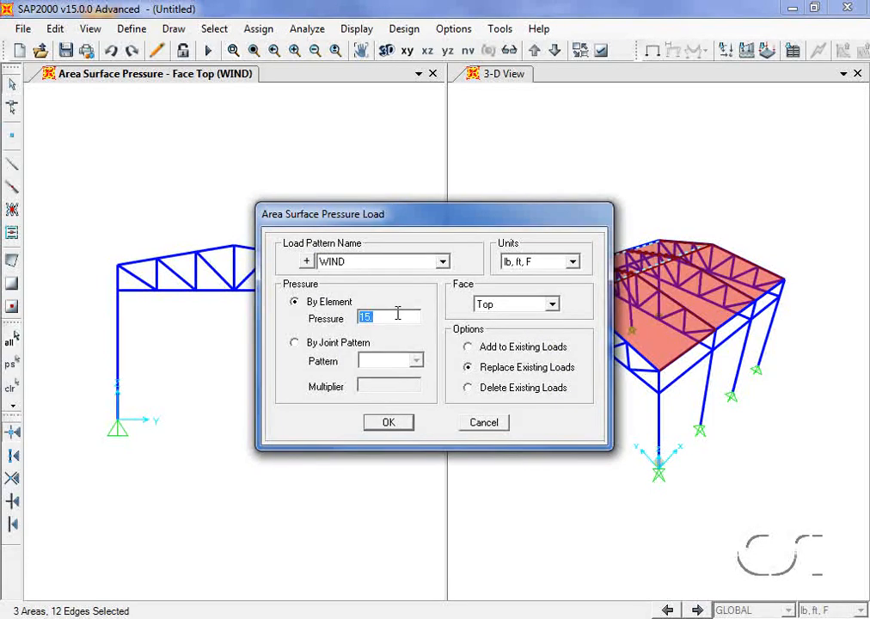
{"action": "type", "text": "-6"}
{"action": "left_click", "coordinate": [390, 423]}
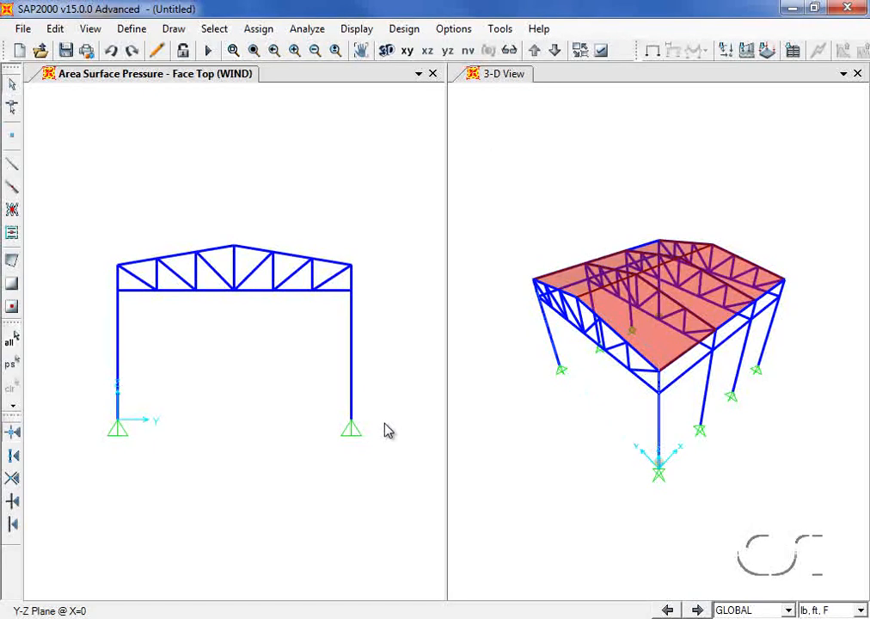
{"action": "left_click", "coordinate": [404, 28]}
{"action": "mouse_move", "coordinate": [417, 50]}
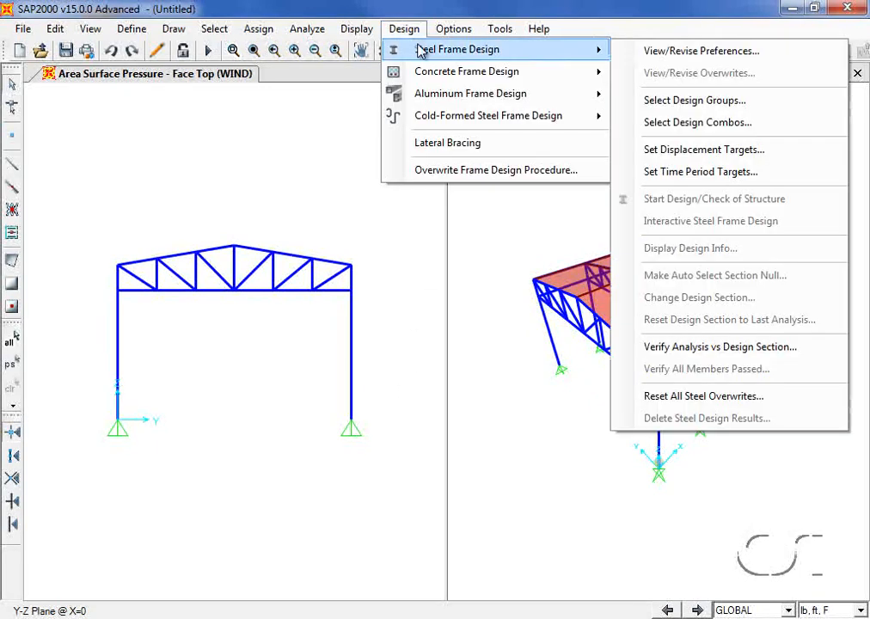
{"action": "left_click", "coordinate": [673, 54]}
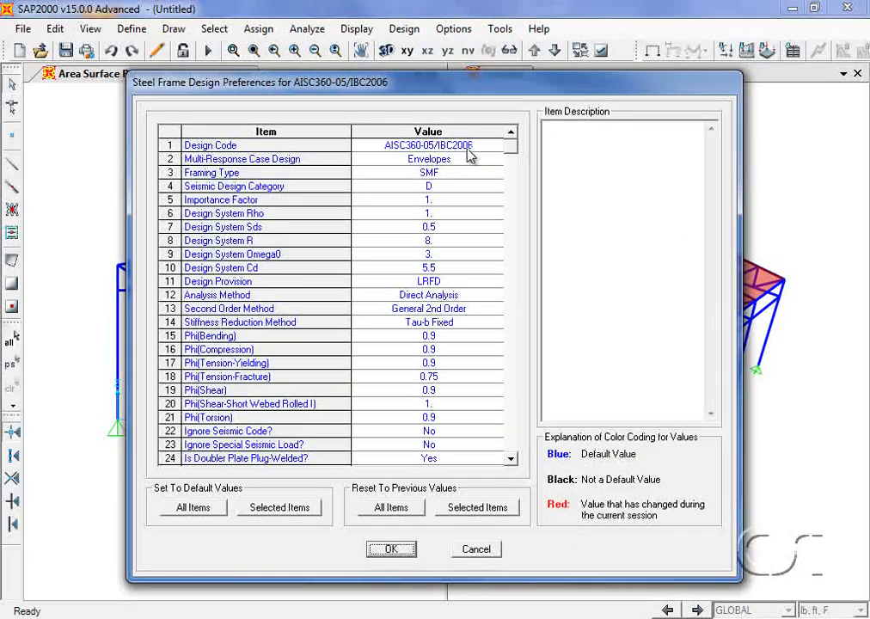
{"action": "left_click", "coordinate": [470, 152]}
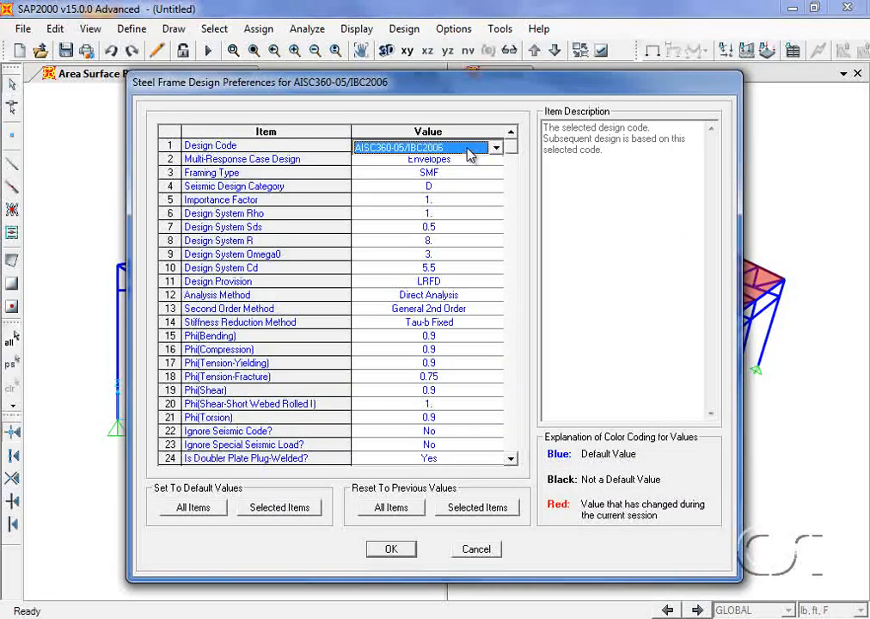
{"action": "left_click", "coordinate": [470, 153]}
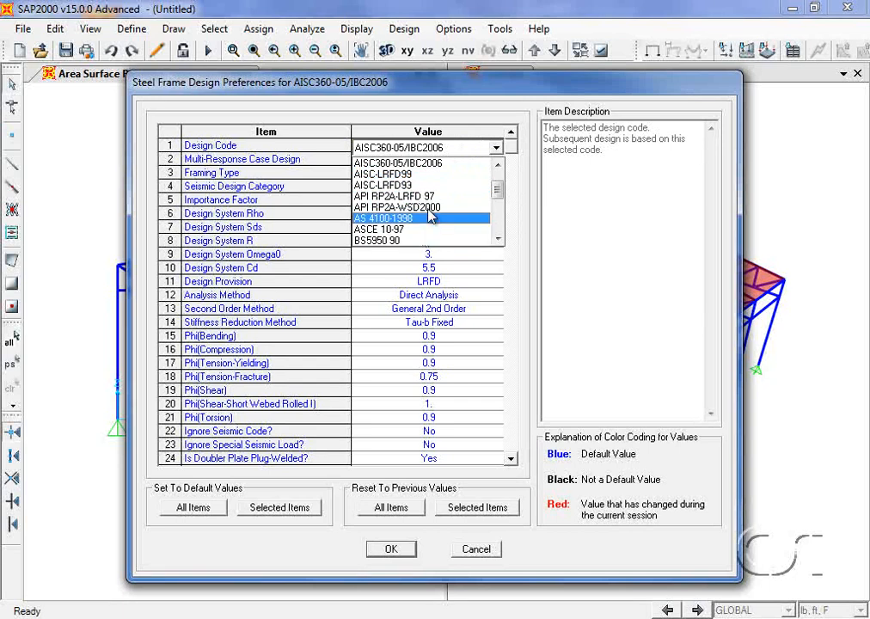
{"action": "left_click", "coordinate": [434, 149]}
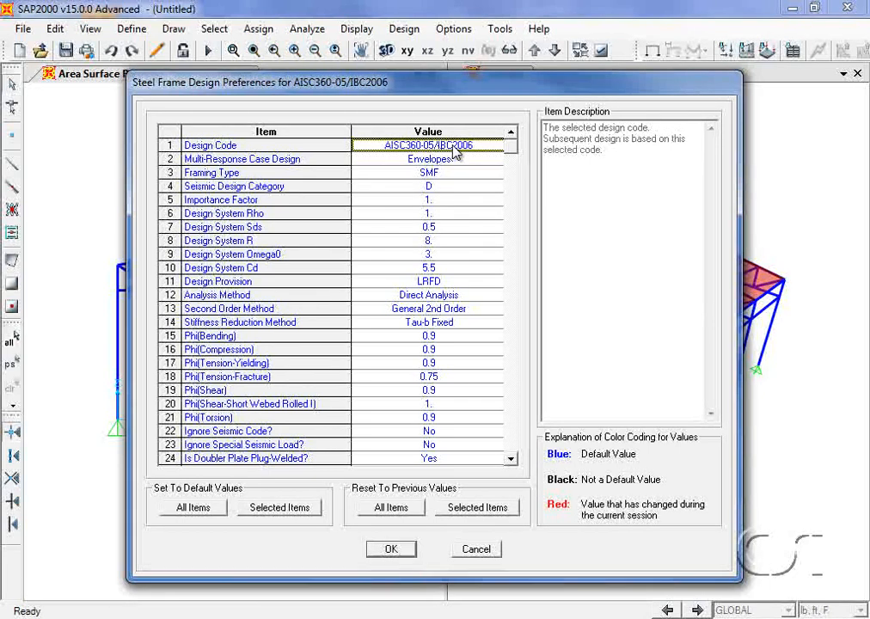
{"action": "left_click", "coordinate": [393, 548]}
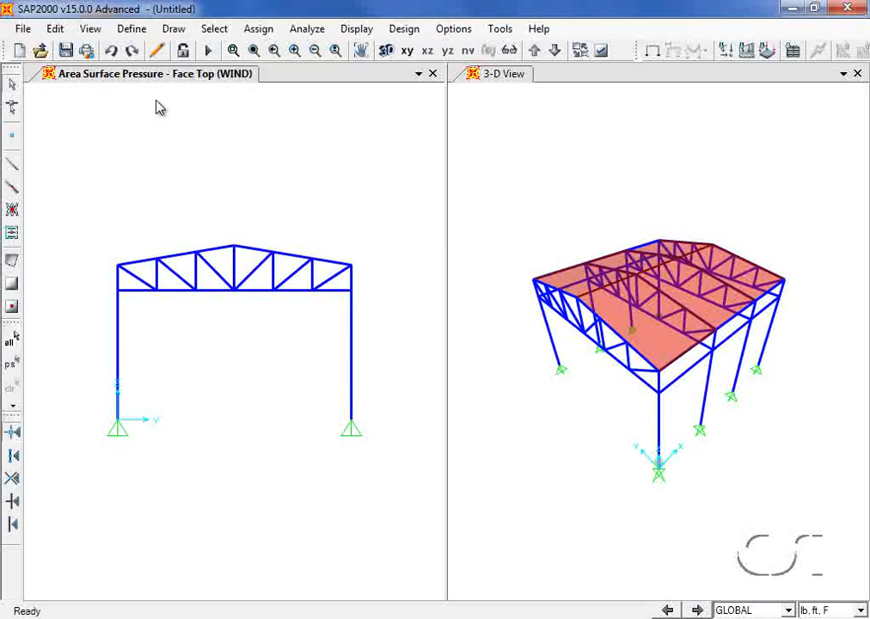
{"action": "left_click", "coordinate": [137, 31]}
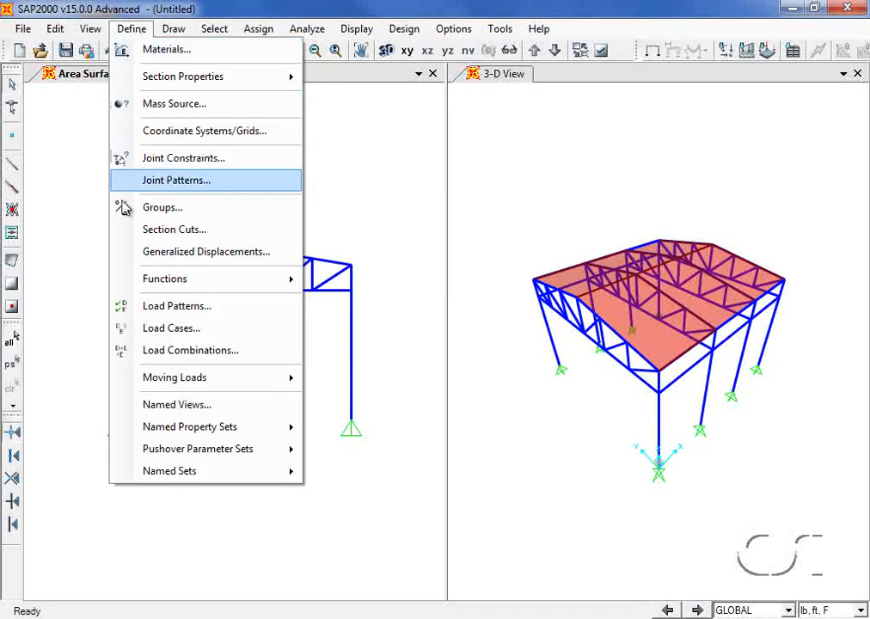
- Add default Steel Frame Design combos UDSTL1–UDSTL6, with deflection combinations unchecked
{"action": "left_click", "coordinate": [230, 351]}
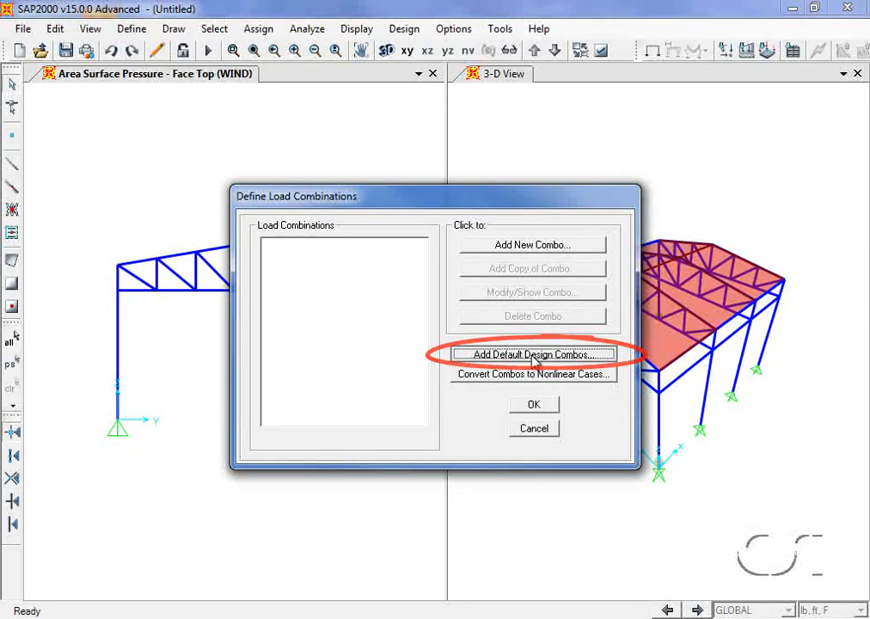
{"action": "left_click", "coordinate": [535, 359]}
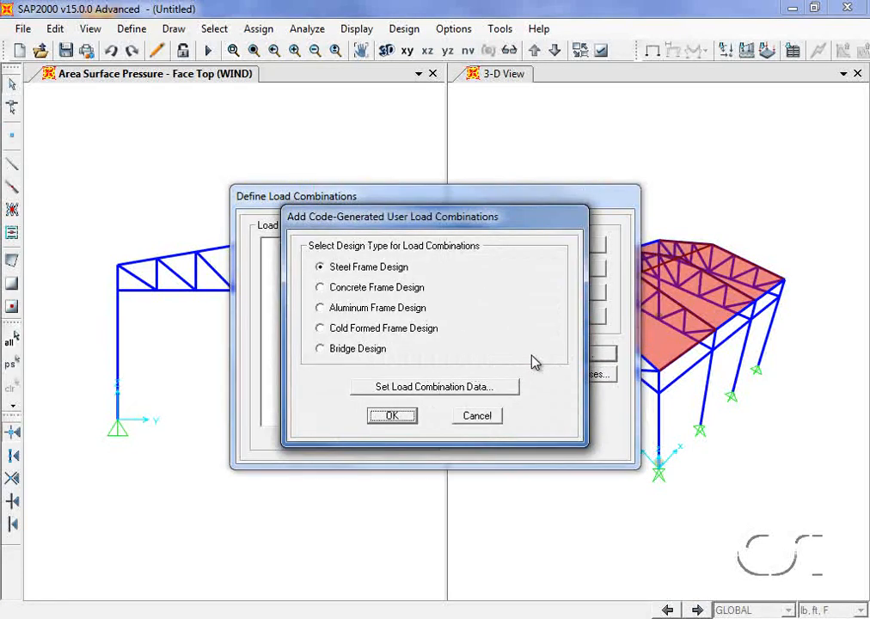
{"action": "left_click", "coordinate": [429, 389]}
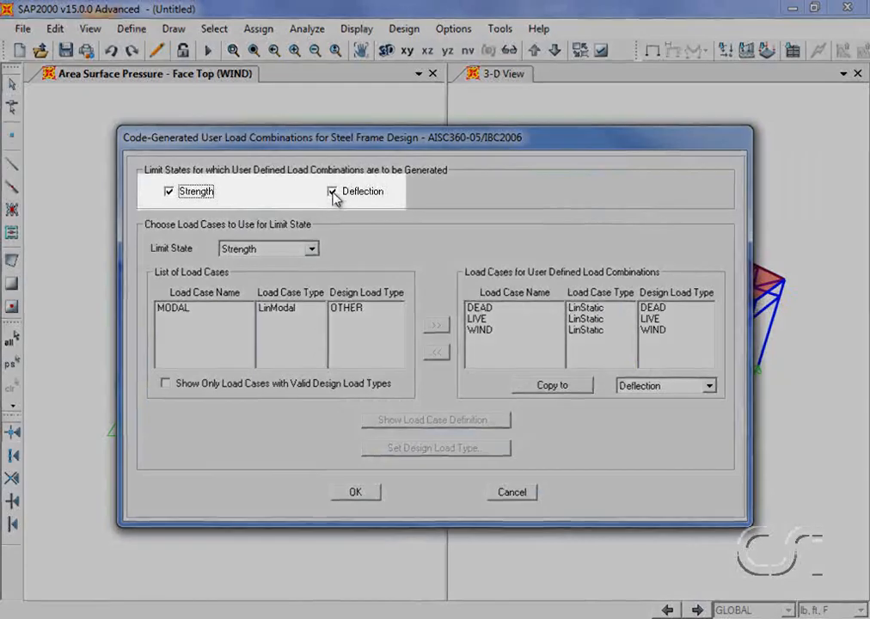
{"action": "left_click", "coordinate": [333, 194]}
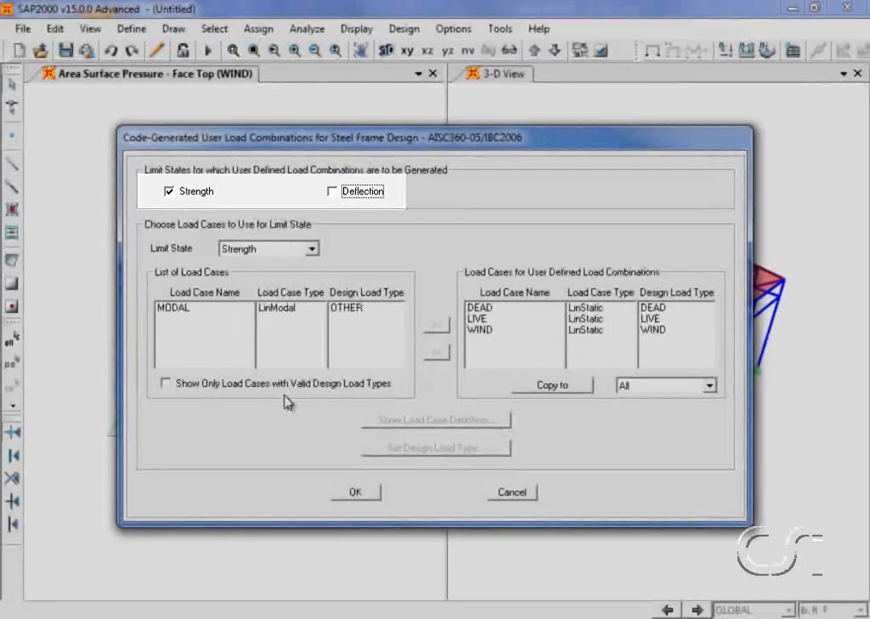
{"action": "left_click", "coordinate": [352, 492]}
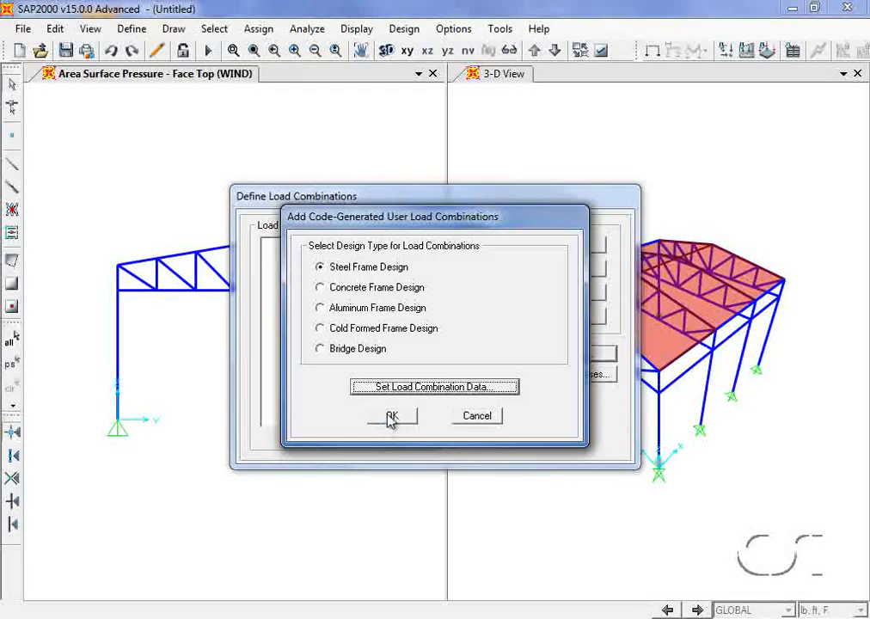
{"action": "left_click", "coordinate": [389, 420]}
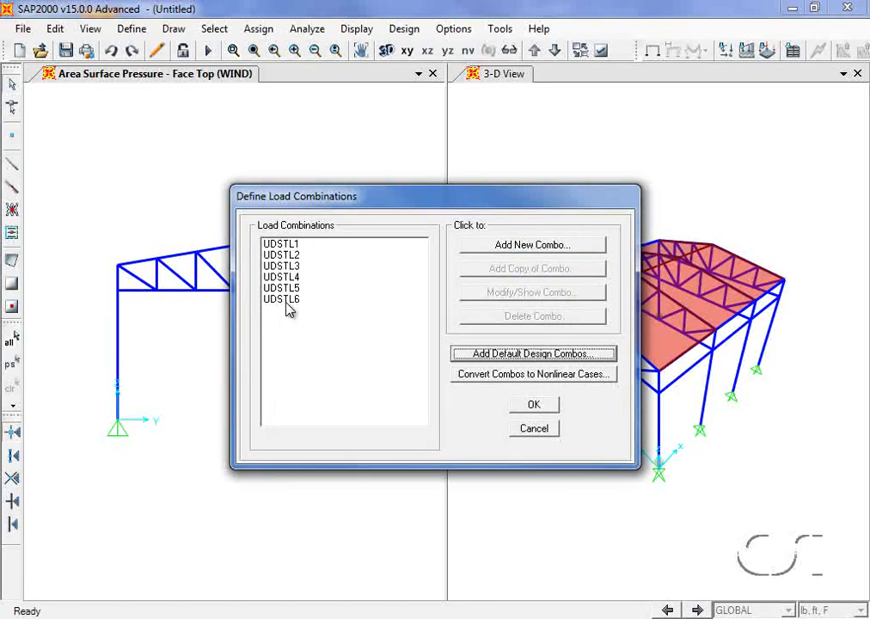
- Inspect the load factors of combinations UDSTL3 and UDSTL4
{"action": "left_click", "coordinate": [287, 265]}
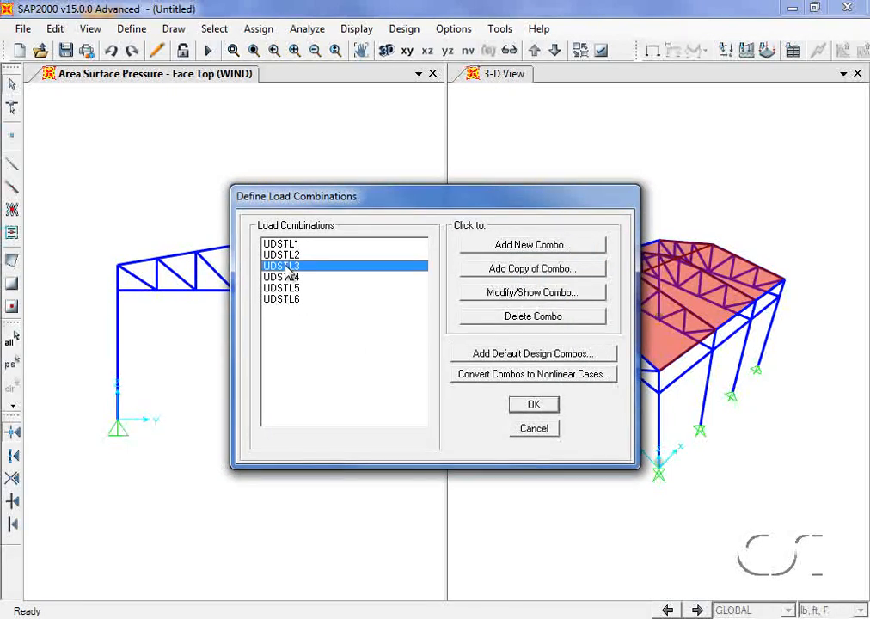
{"action": "left_click", "coordinate": [507, 293]}
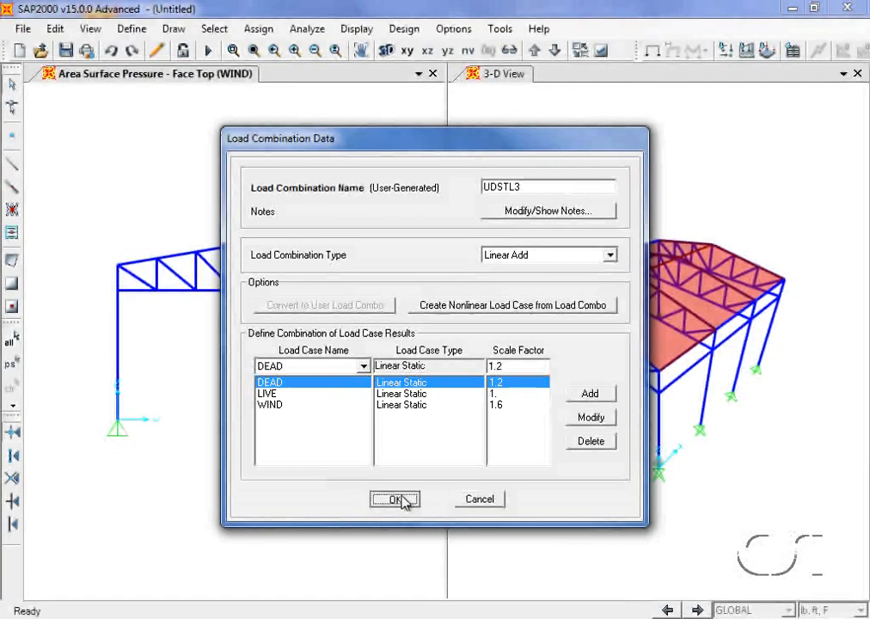
{"action": "left_click", "coordinate": [395, 498]}
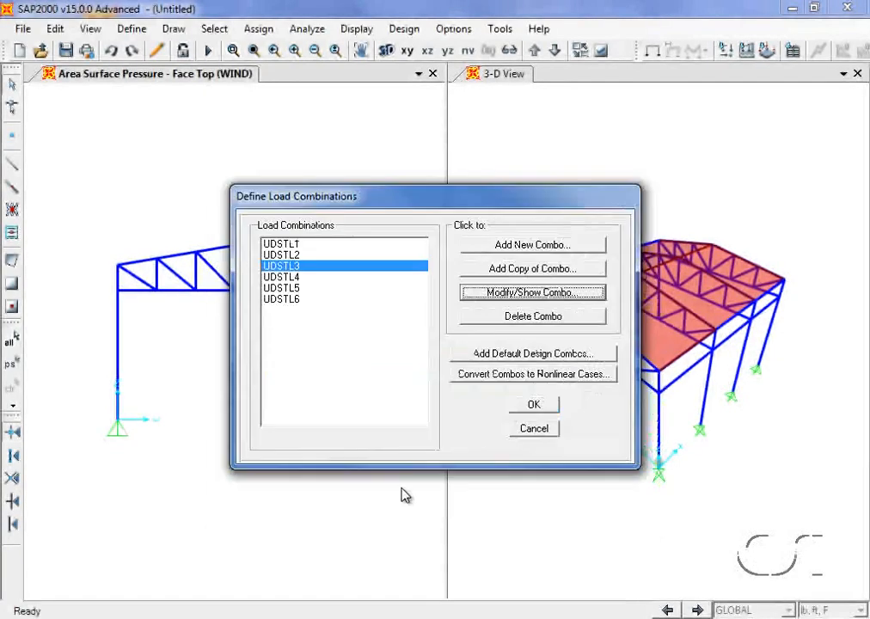
{"action": "left_click", "coordinate": [344, 277]}
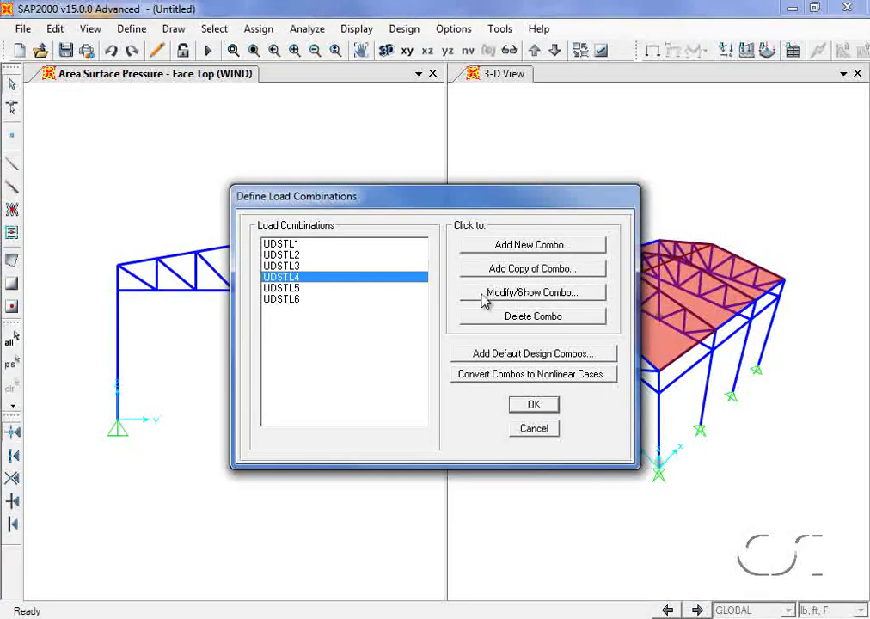
{"action": "left_click", "coordinate": [524, 293]}
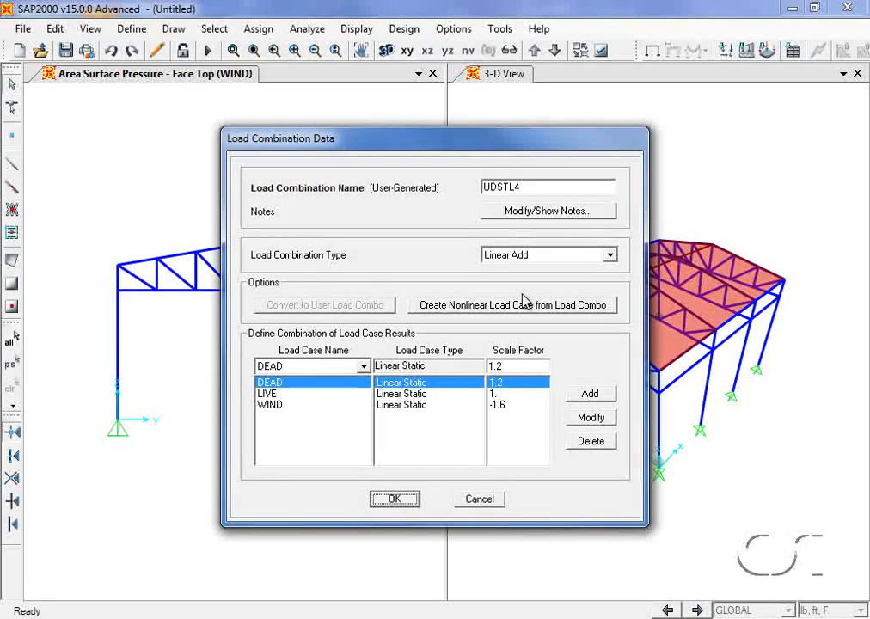
{"action": "left_click", "coordinate": [395, 499]}
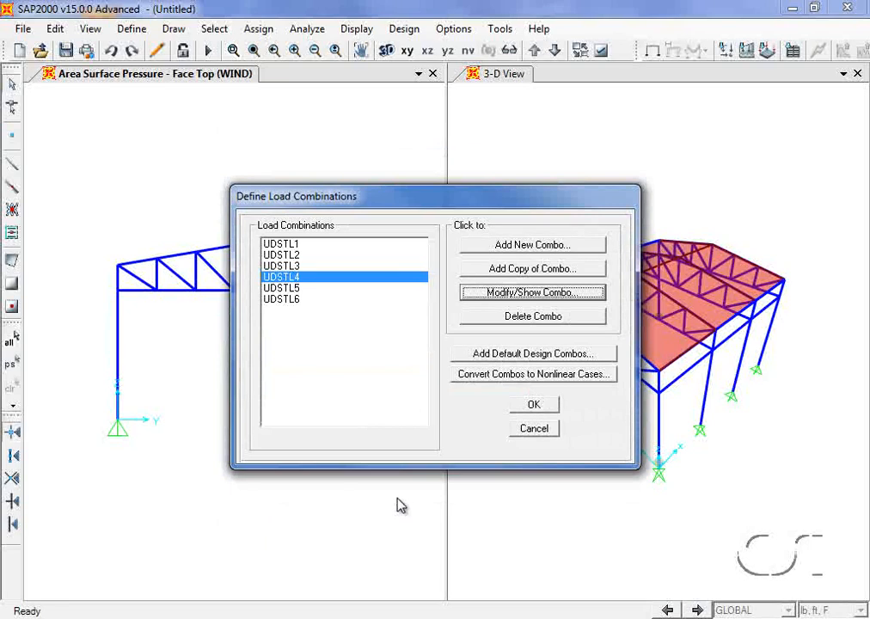
- Close the combinations list and bring up the load cases to run
{"action": "left_click", "coordinate": [533, 405]}
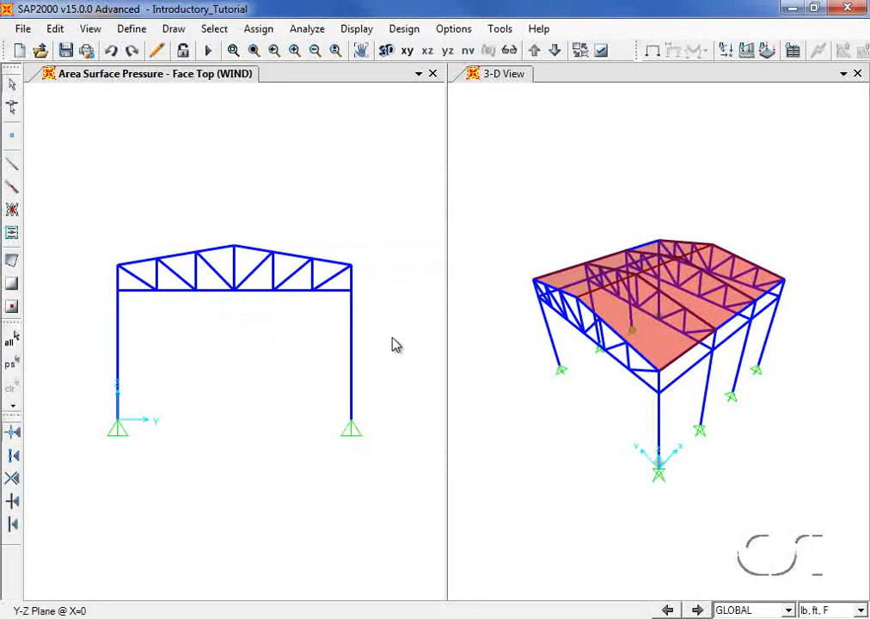
{"action": "left_click", "coordinate": [304, 33]}
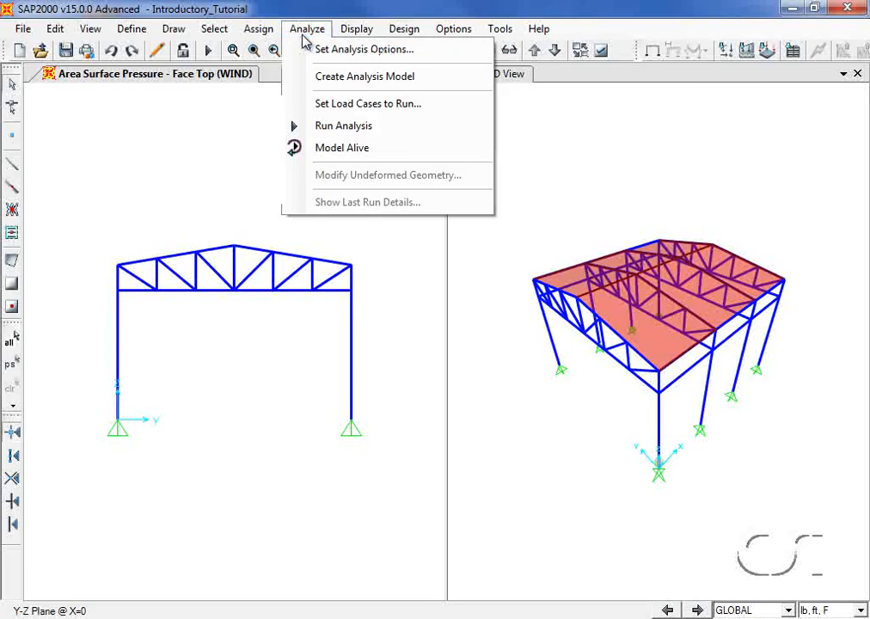
{"action": "left_click", "coordinate": [381, 127]}
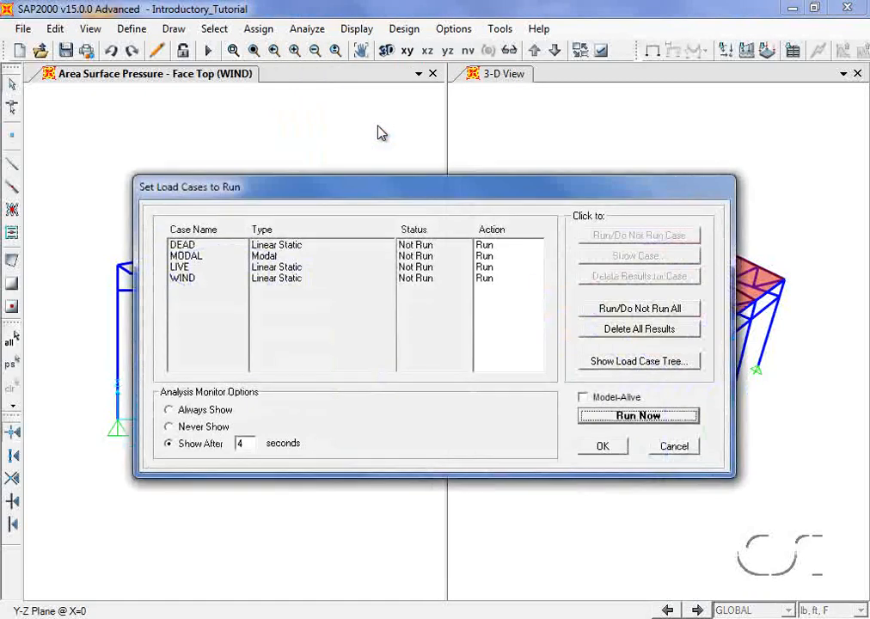
- Set the MODAL case to Do Not Run and run the analysis
{"action": "left_click", "coordinate": [206, 256]}
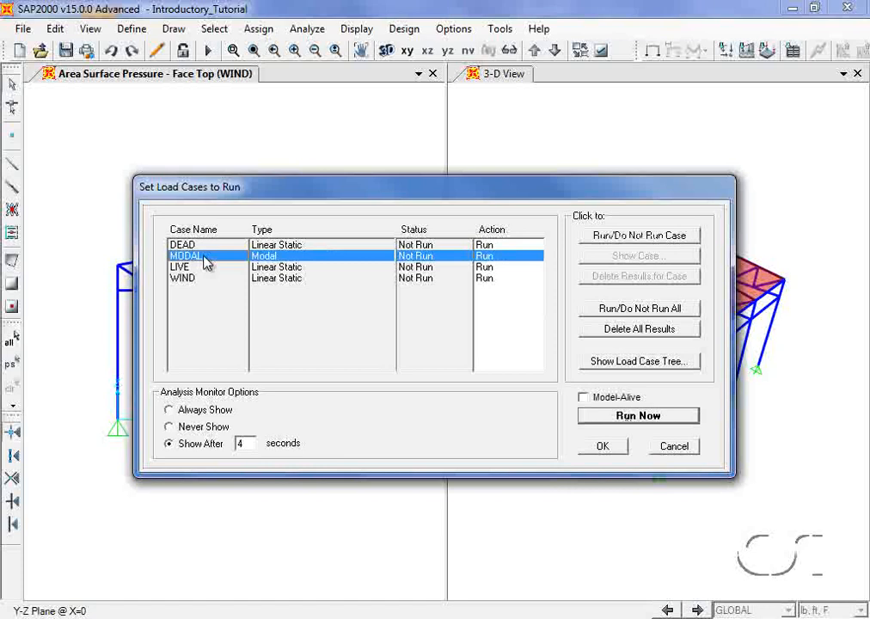
{"action": "left_click", "coordinate": [606, 236]}
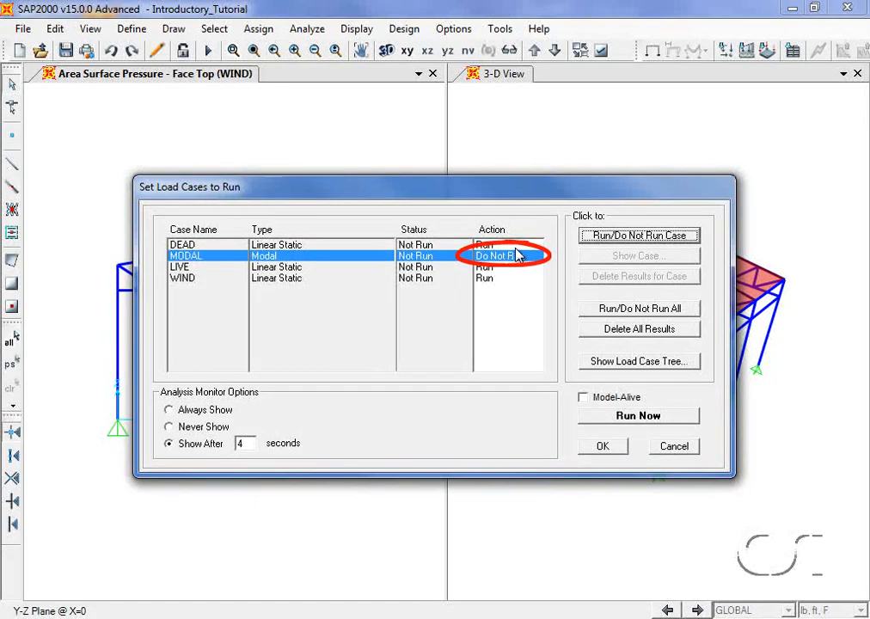
{"action": "left_click", "coordinate": [631, 420]}
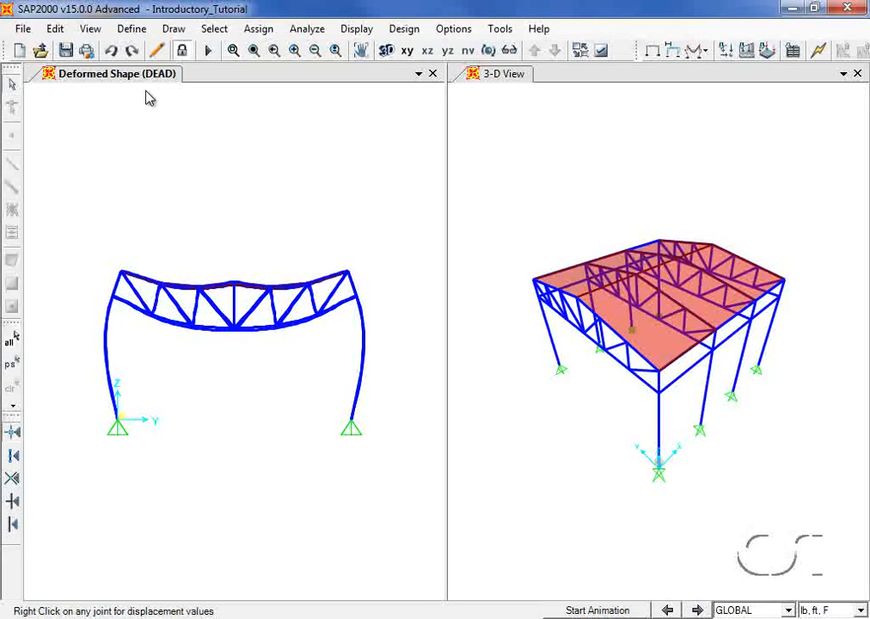
- Display the axial force diagram for the DEAD load case
{"action": "left_click", "coordinate": [362, 32]}
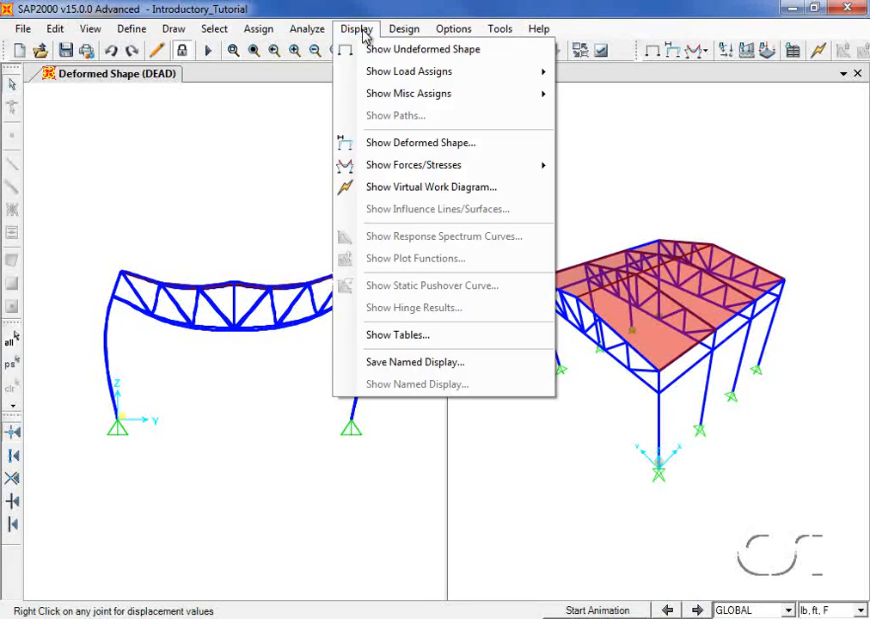
{"action": "mouse_move", "coordinate": [384, 165]}
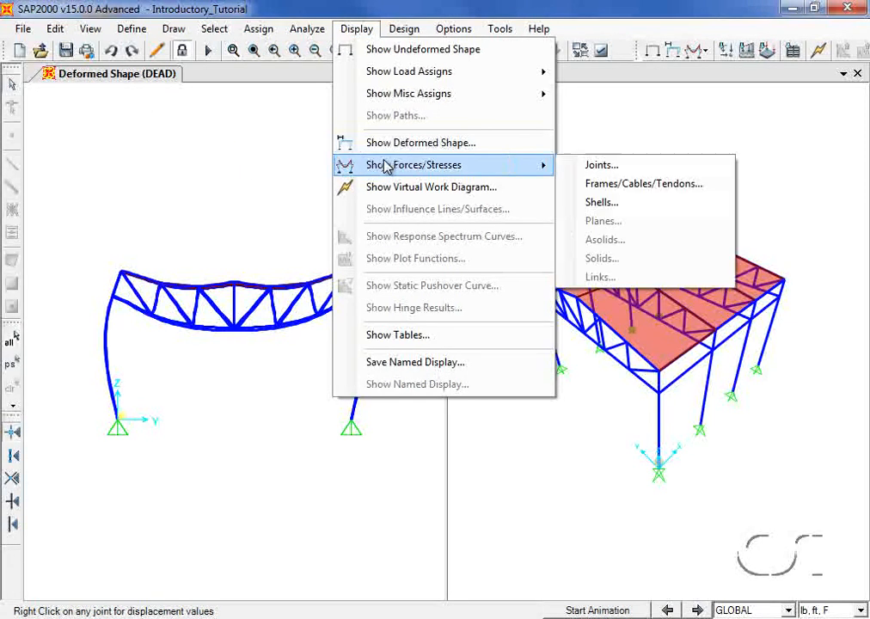
{"action": "left_click", "coordinate": [719, 185]}
{"action": "left_click", "coordinate": [527, 196]}
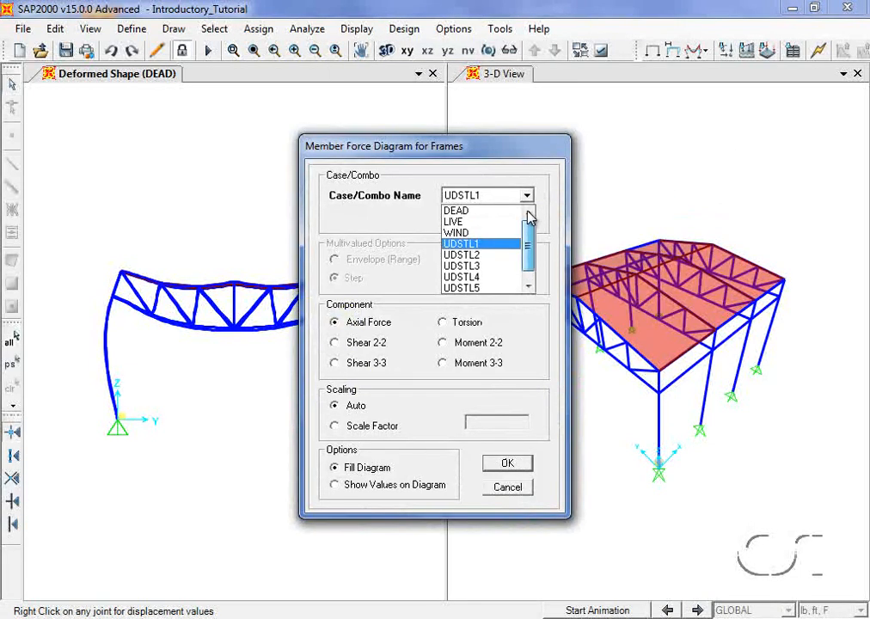
{"action": "left_click", "coordinate": [466, 212]}
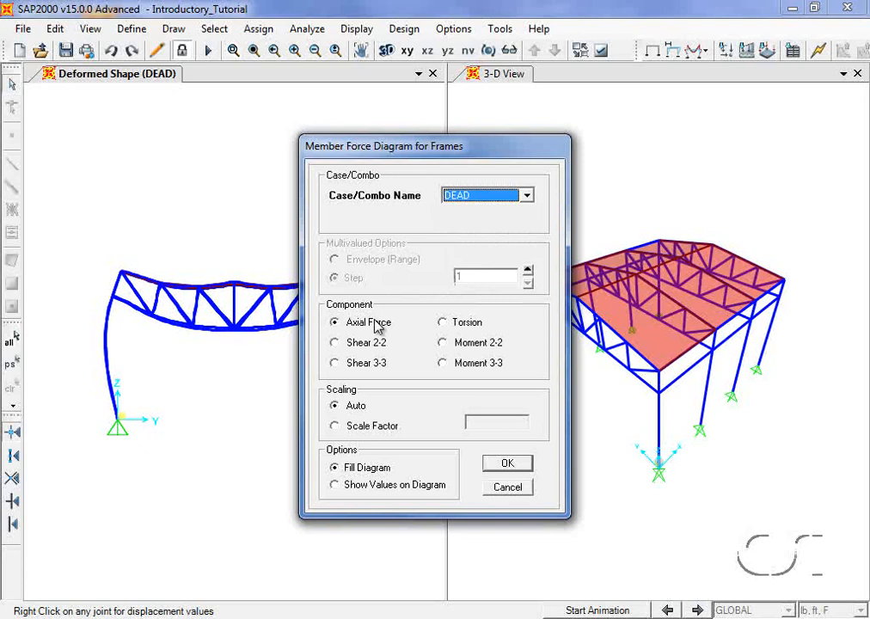
{"action": "left_click", "coordinate": [508, 464]}
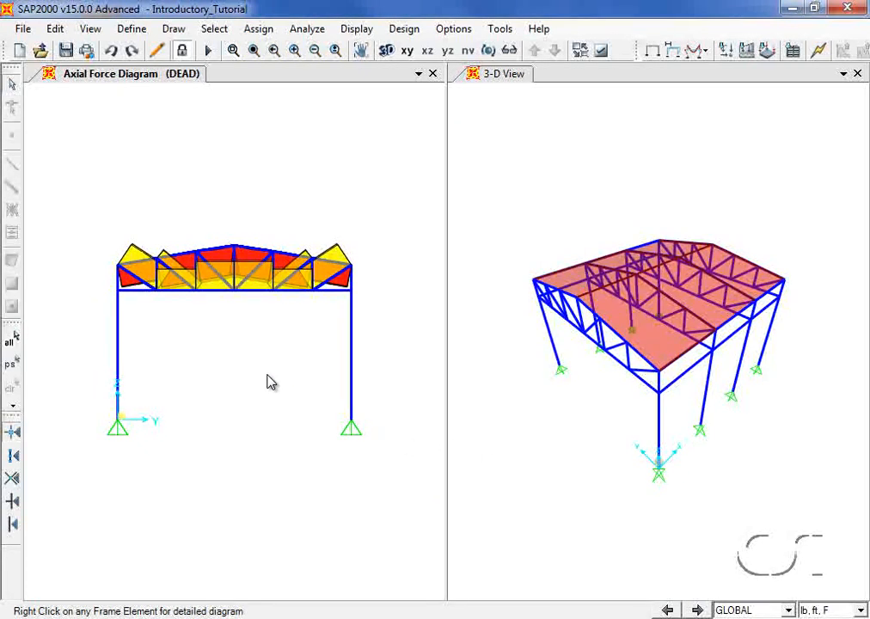
- Read frame 52's axial force, about 86,096 lb at 28.56 ft, then close the details
{"action": "right_click", "coordinate": [217, 294]}
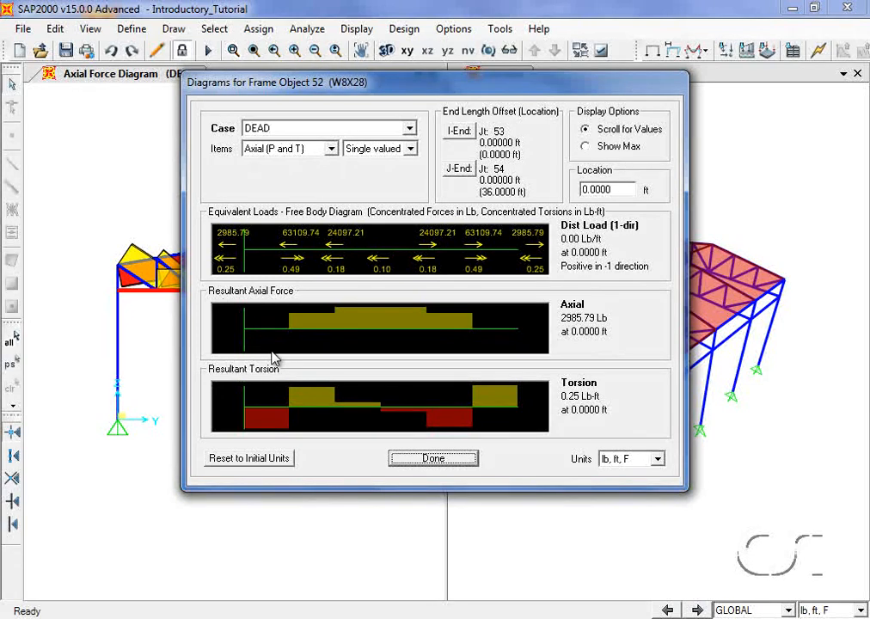
{"action": "left_click_drag", "start_coordinate": [271, 352], "coordinate": [462, 365]}
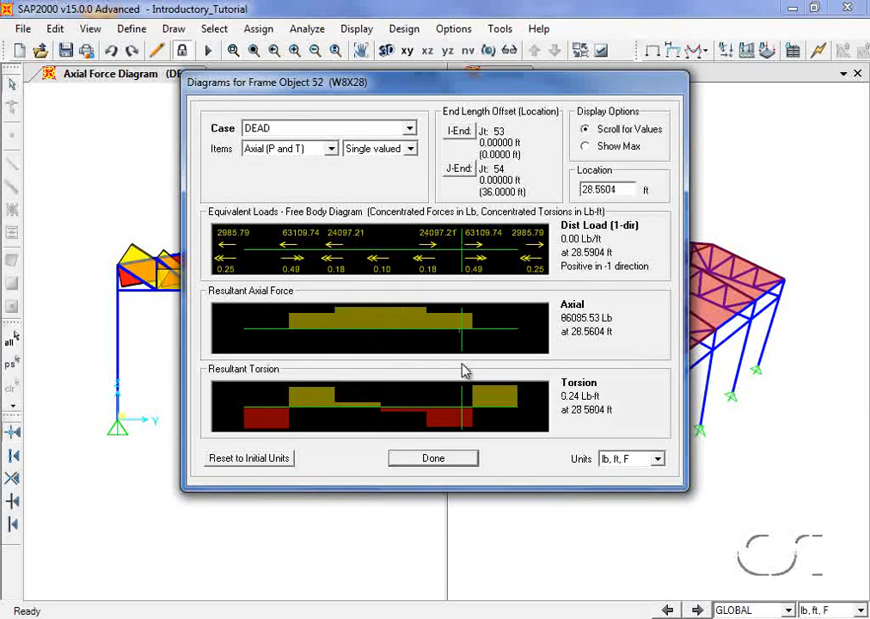
{"action": "left_click", "coordinate": [439, 456]}
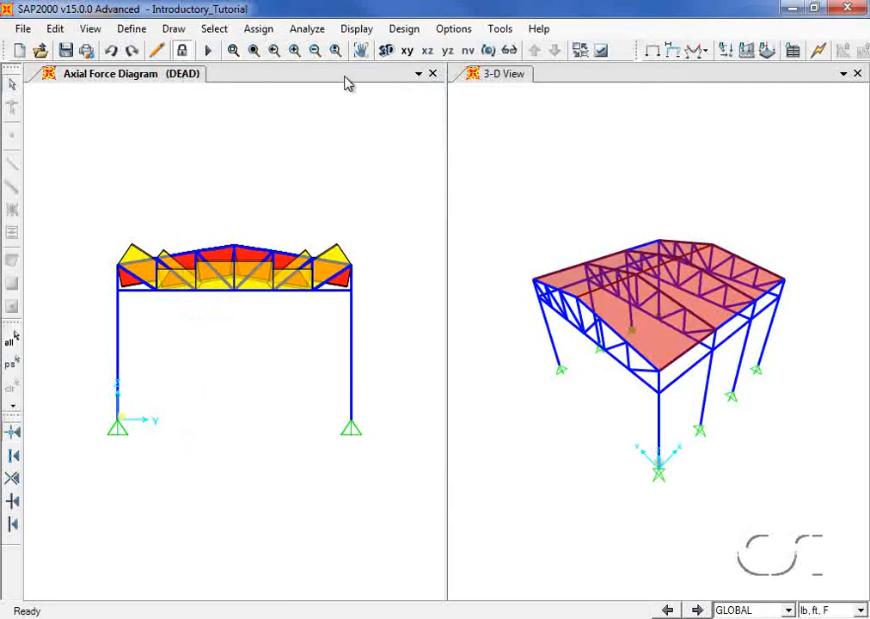
{"action": "left_click", "coordinate": [355, 29]}
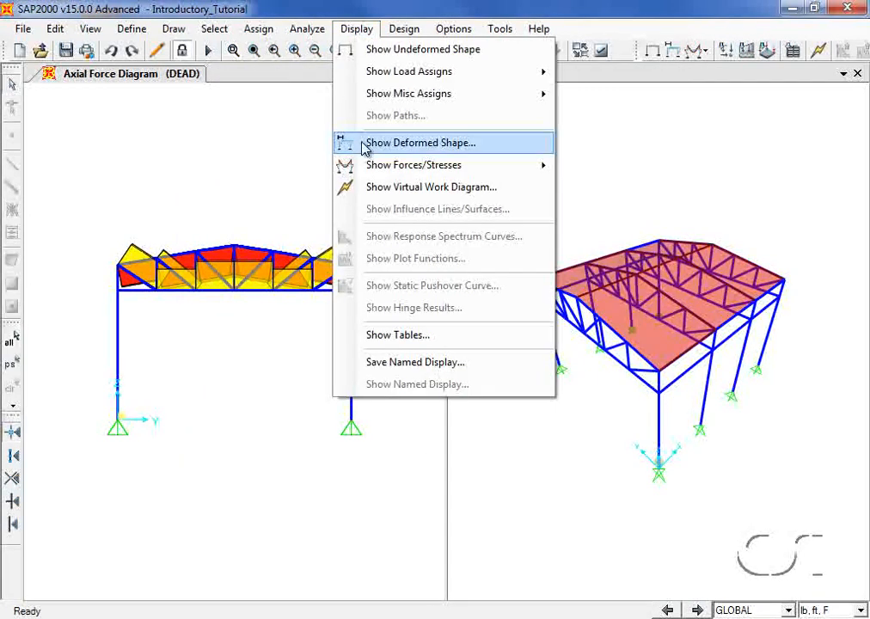
- Show the LIVE deformed shape and read joint 27's displacements, -0.00265 vertical
{"action": "left_click", "coordinate": [437, 144]}
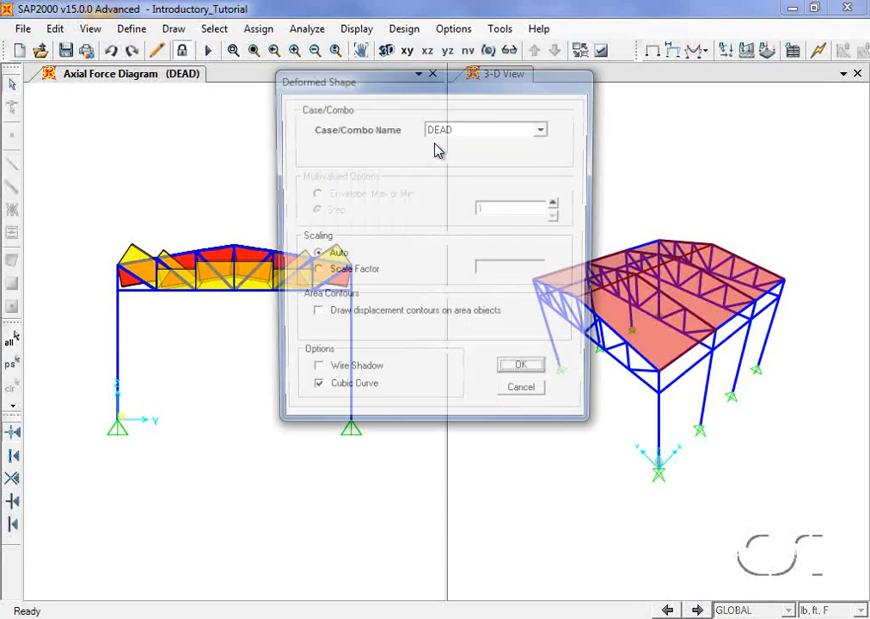
{"action": "left_click", "coordinate": [533, 129]}
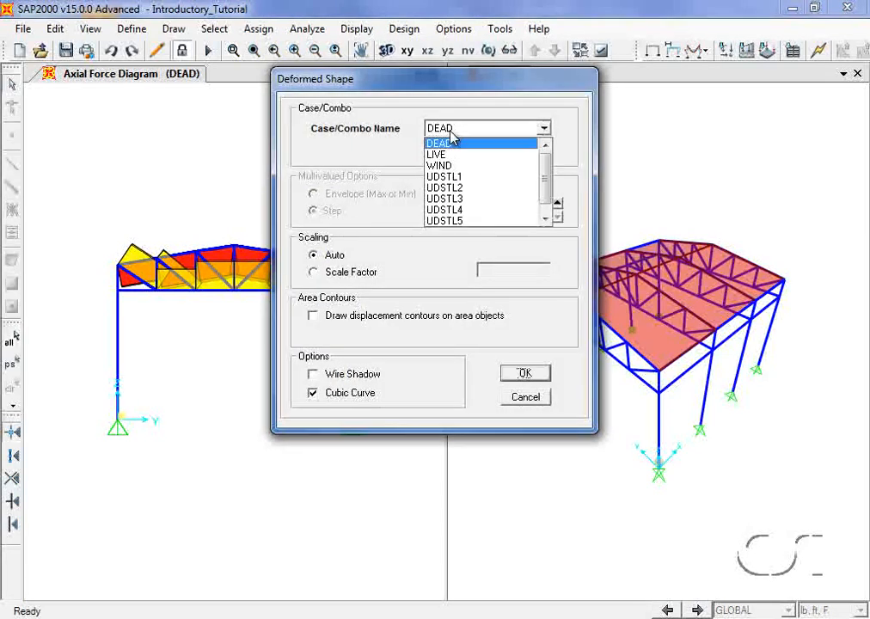
{"action": "left_click", "coordinate": [440, 155]}
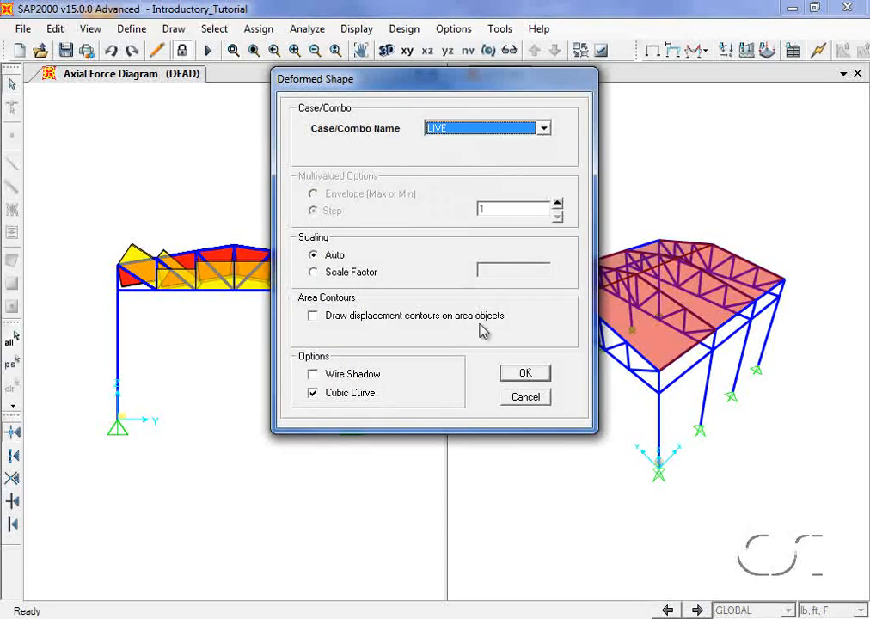
{"action": "left_click", "coordinate": [524, 374]}
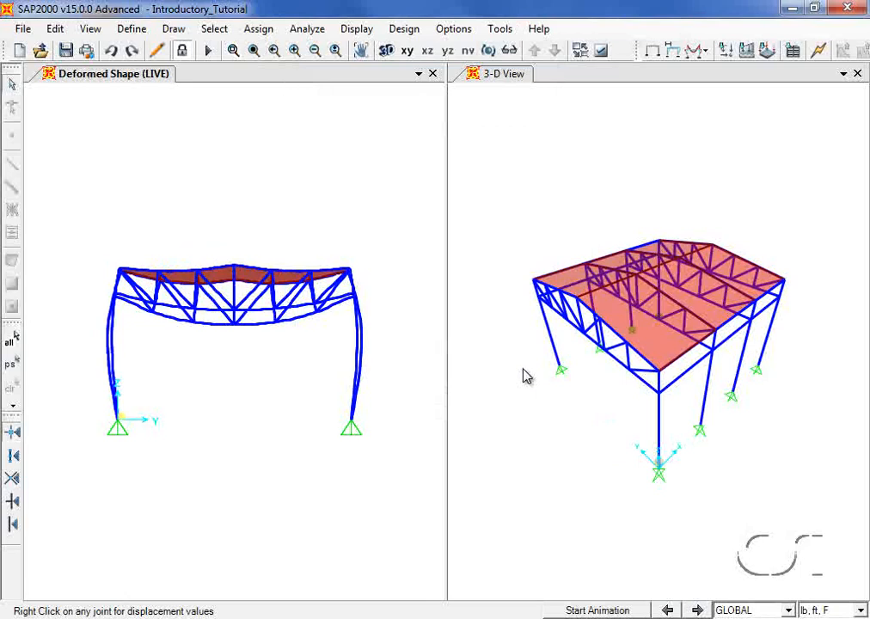
{"action": "right_click", "coordinate": [237, 332]}
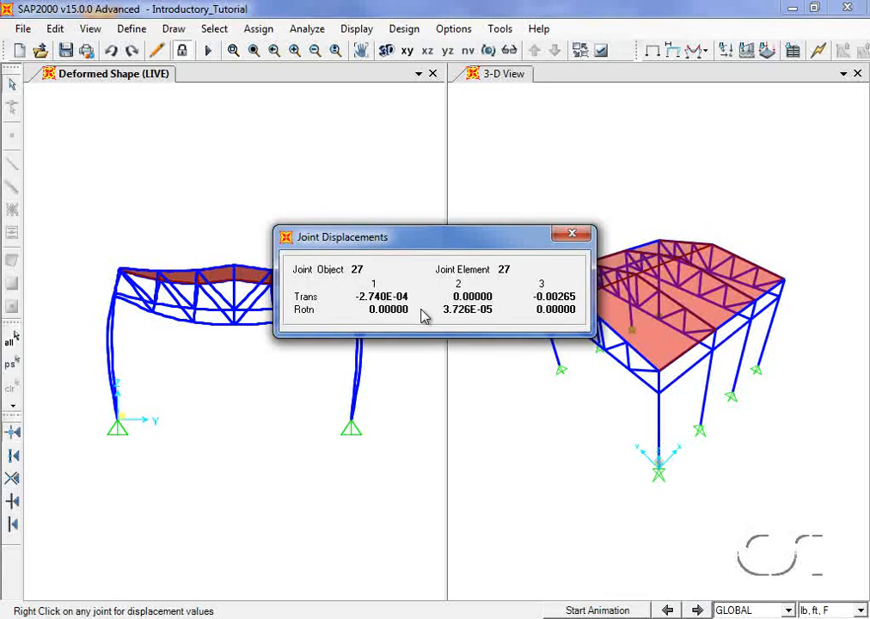
{"action": "left_click", "coordinate": [570, 236]}
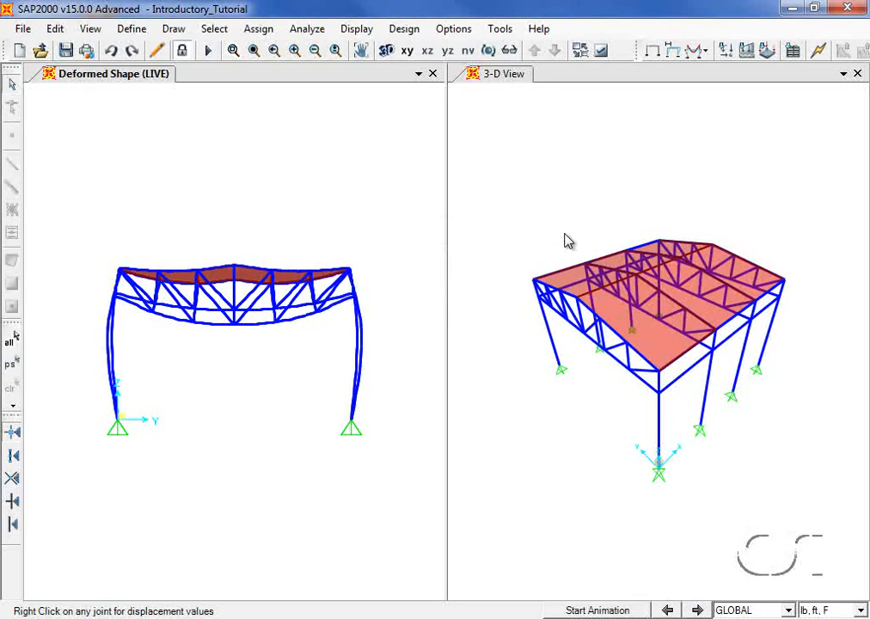
- Accept the AISC360-05/IBC2006 steel frame design preferences
{"action": "left_click", "coordinate": [405, 31]}
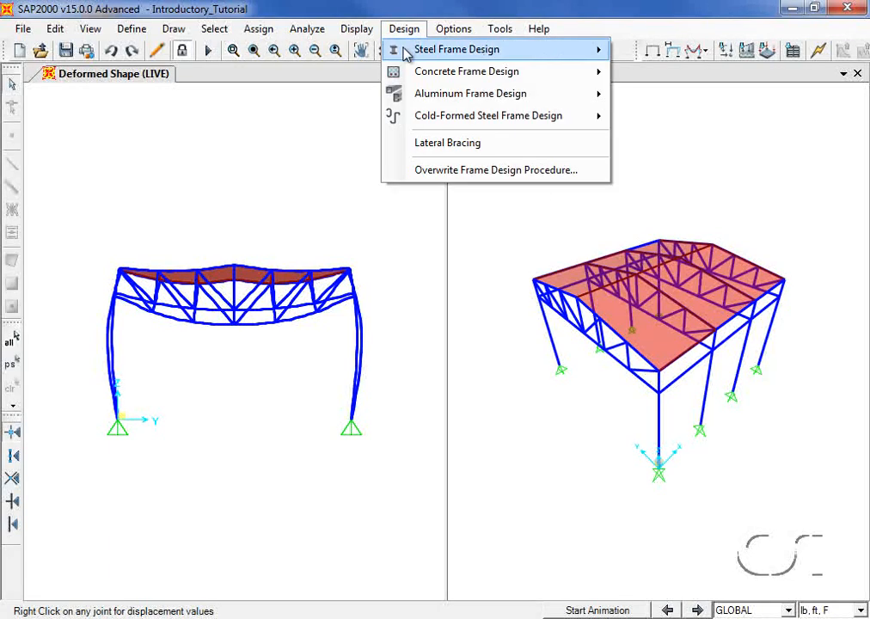
{"action": "left_click", "coordinate": [407, 51]}
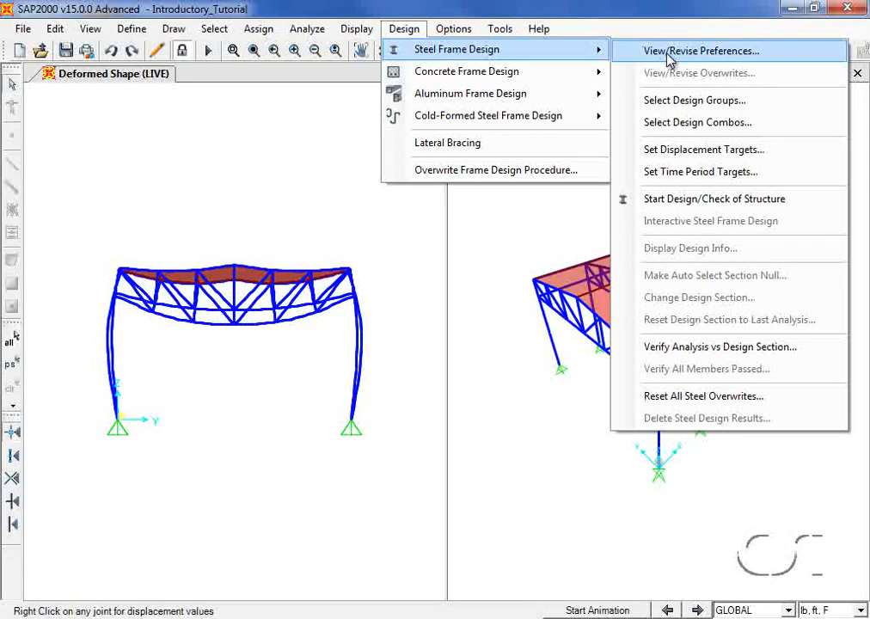
{"action": "left_click", "coordinate": [670, 51]}
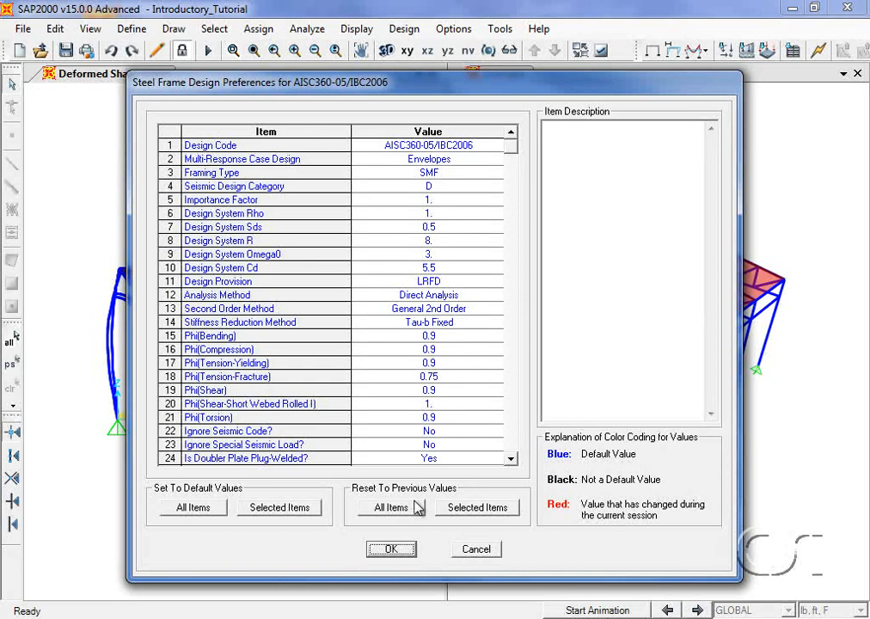
{"action": "left_click", "coordinate": [391, 548]}
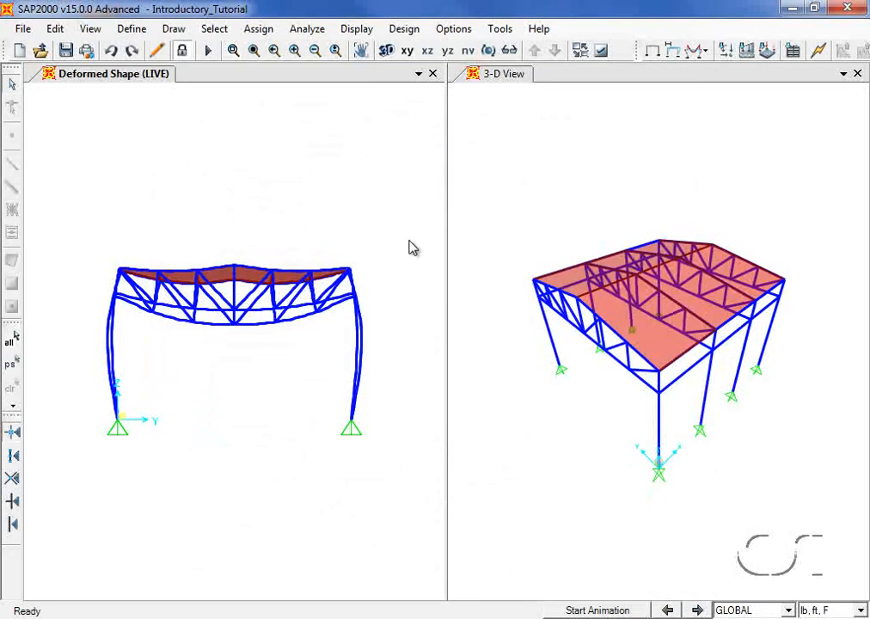
- Start the steel design check of the structure
{"action": "left_click", "coordinate": [410, 31]}
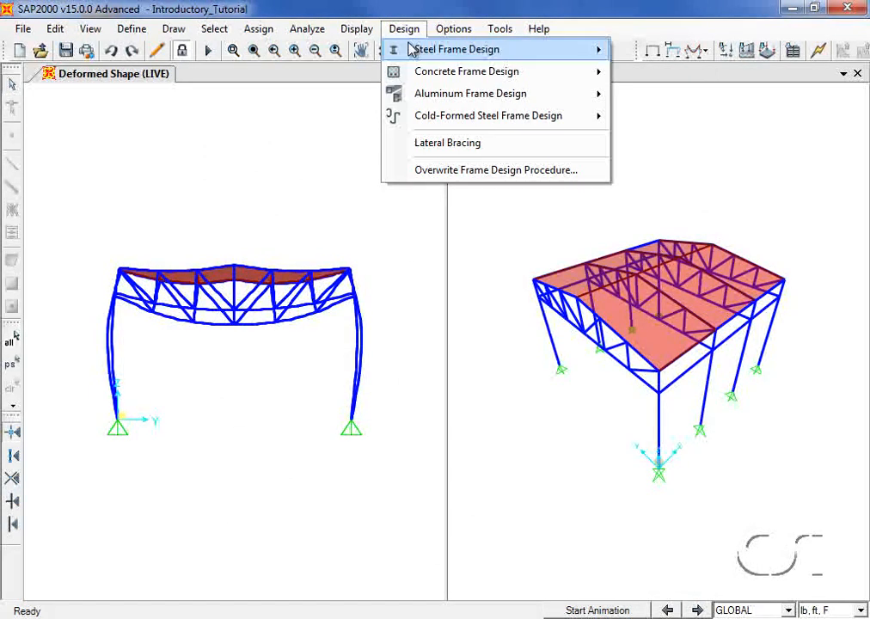
{"action": "mouse_move", "coordinate": [463, 49]}
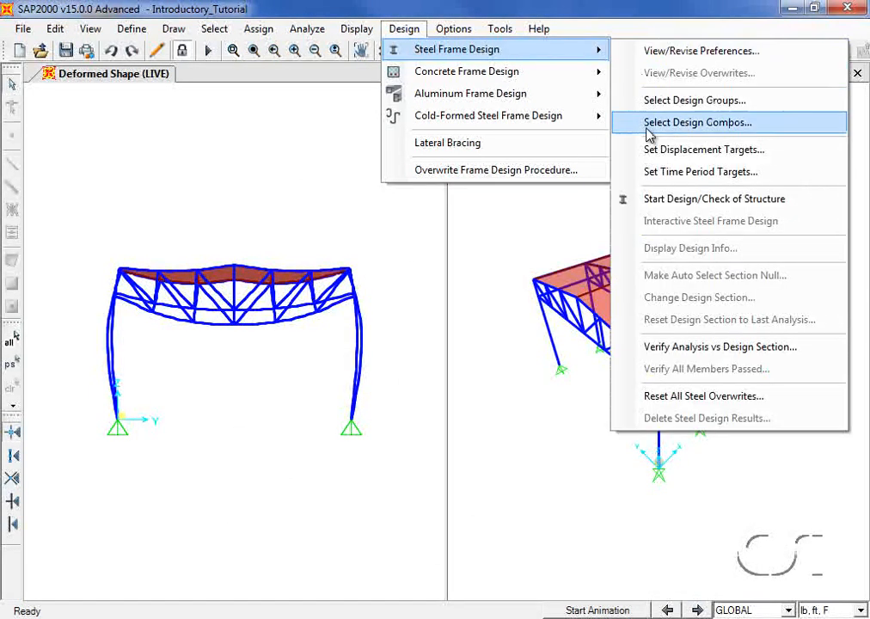
{"action": "left_click", "coordinate": [686, 201]}
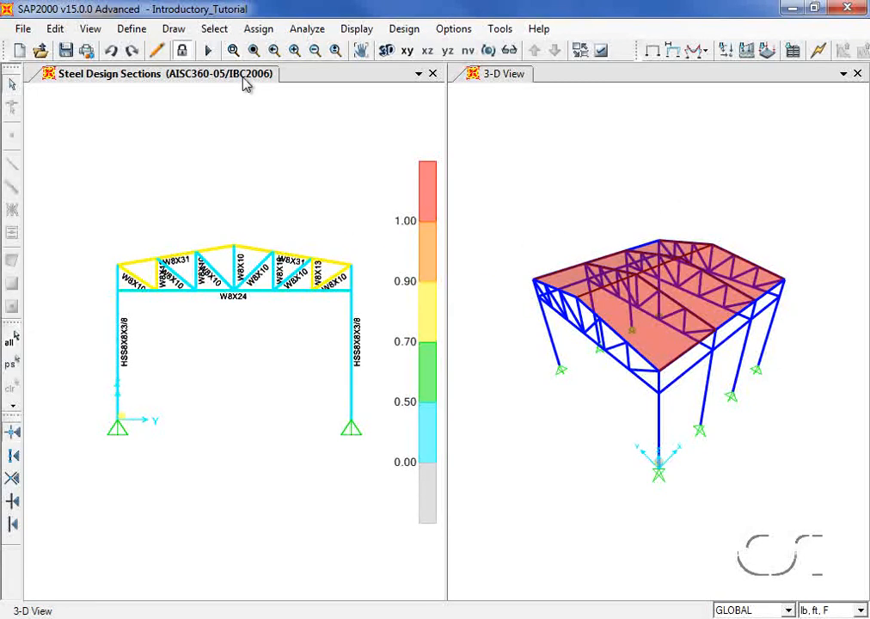
- Review frame 52's W8X24 stress check details: 0.471 D/C under DSTL1 at 24 ft
{"action": "left_click", "coordinate": [233, 49]}
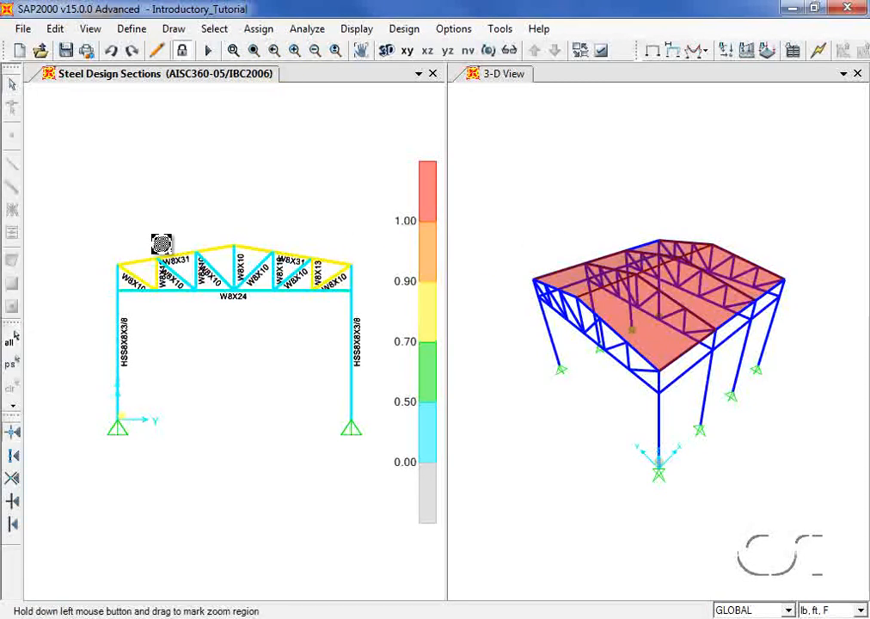
{"action": "left_click_drag", "start_coordinate": [157, 237], "coordinate": [307, 331]}
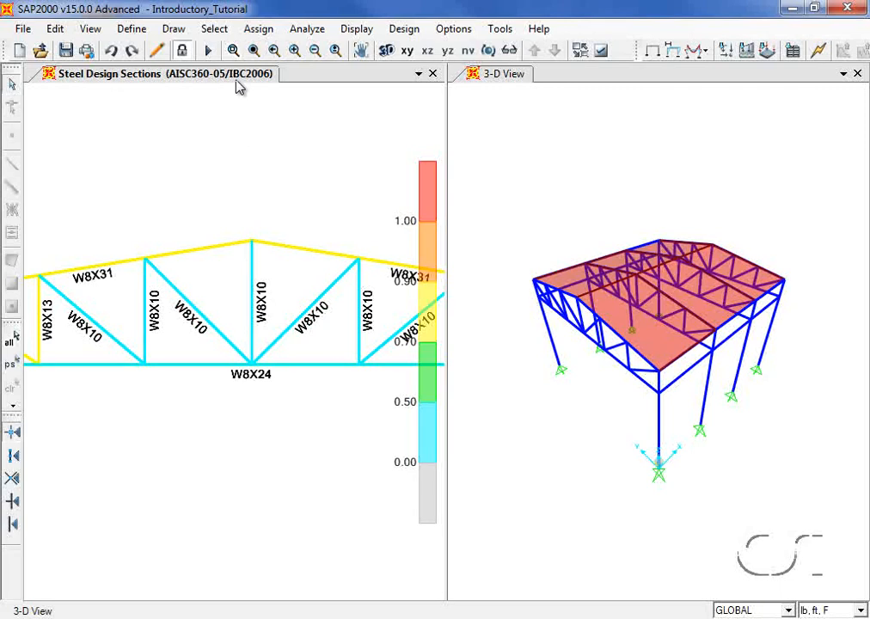
{"action": "left_click", "coordinate": [254, 51]}
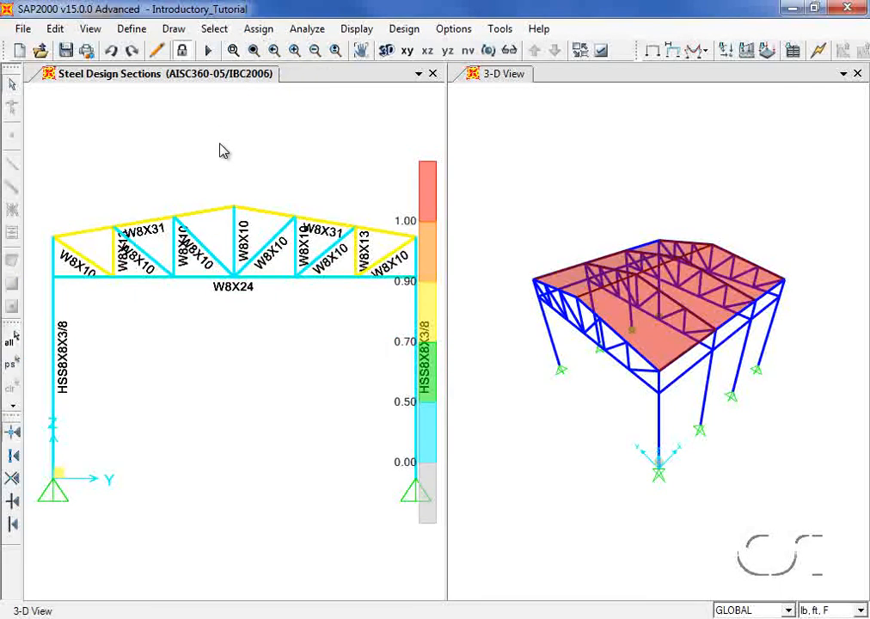
{"action": "right_click", "coordinate": [204, 286]}
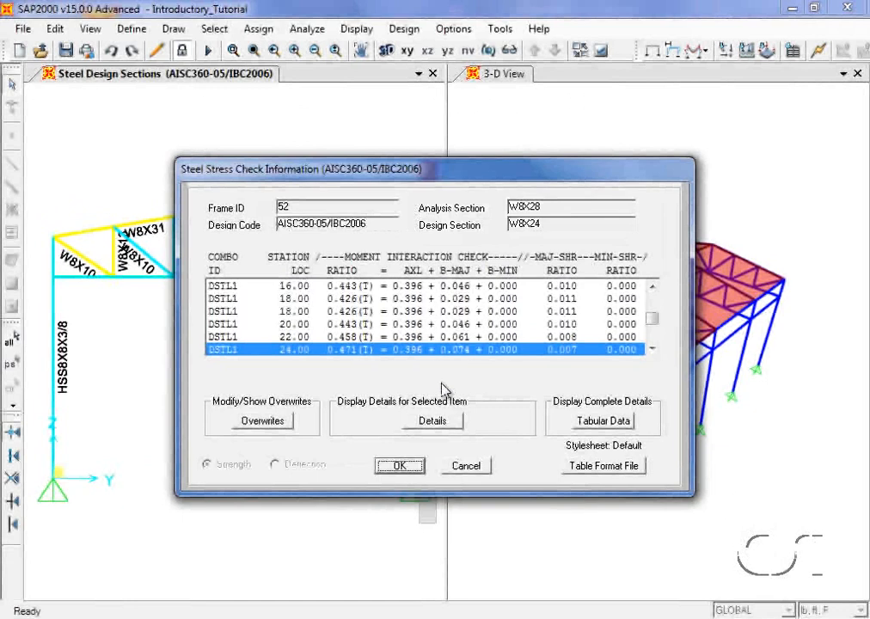
{"action": "left_click", "coordinate": [435, 421]}
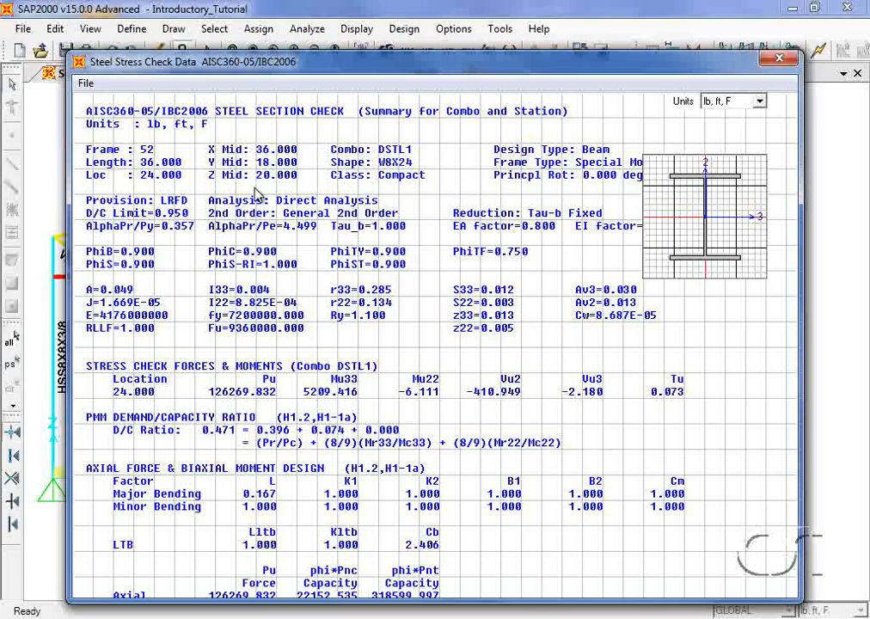
{"action": "left_click", "coordinate": [772, 60]}
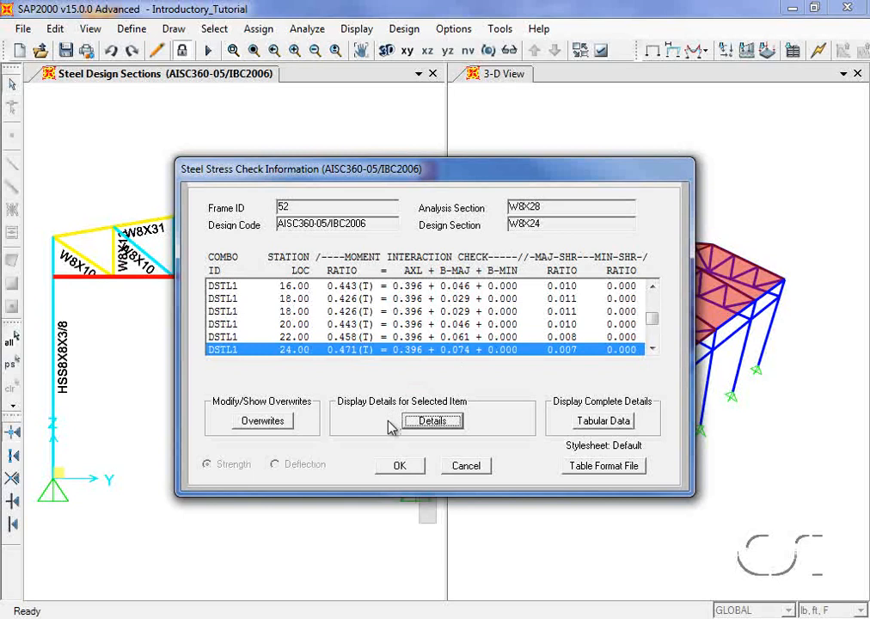
{"action": "left_click", "coordinate": [400, 464]}
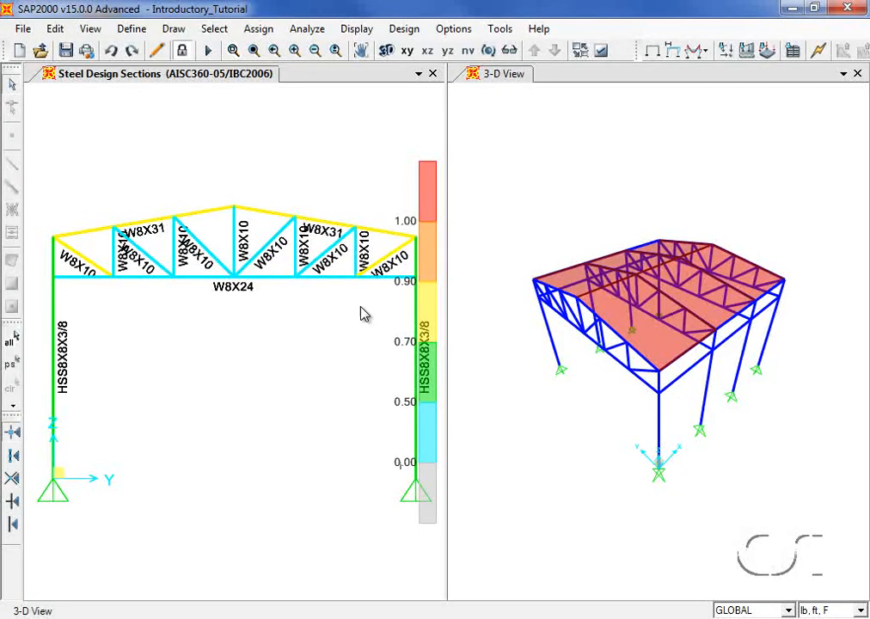
- Verify the analysis and design sections match
{"action": "left_click", "coordinate": [403, 29]}
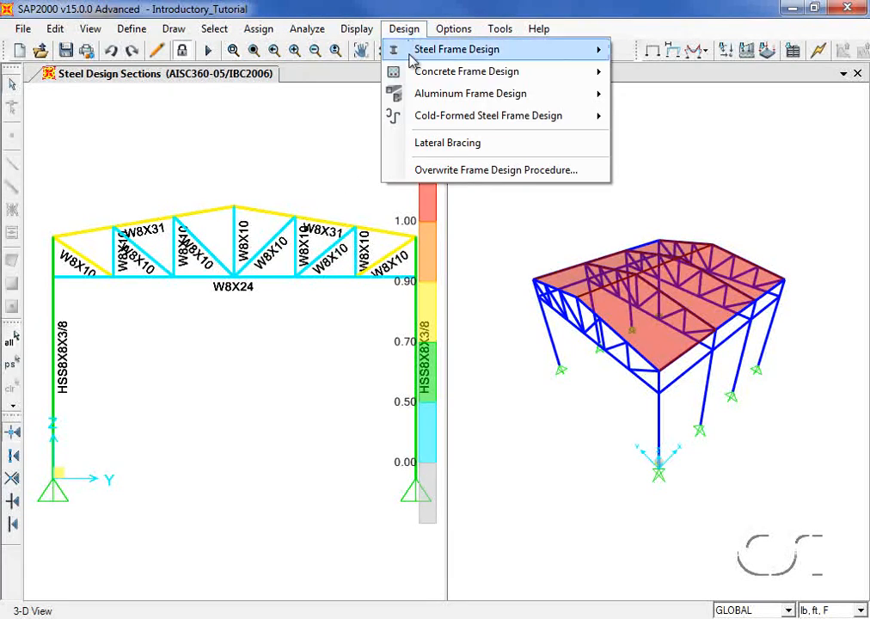
{"action": "mouse_move", "coordinate": [413, 55]}
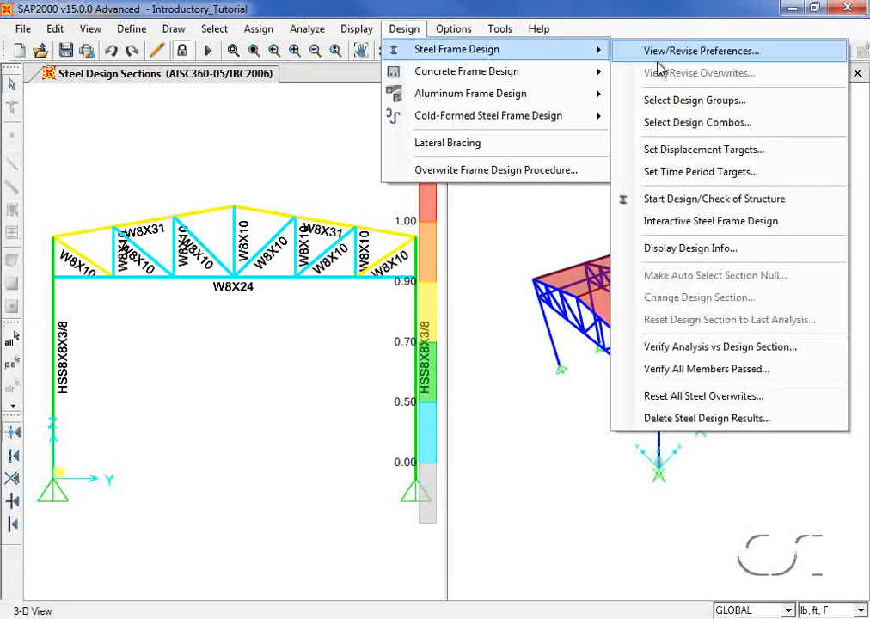
{"action": "left_click", "coordinate": [744, 352]}
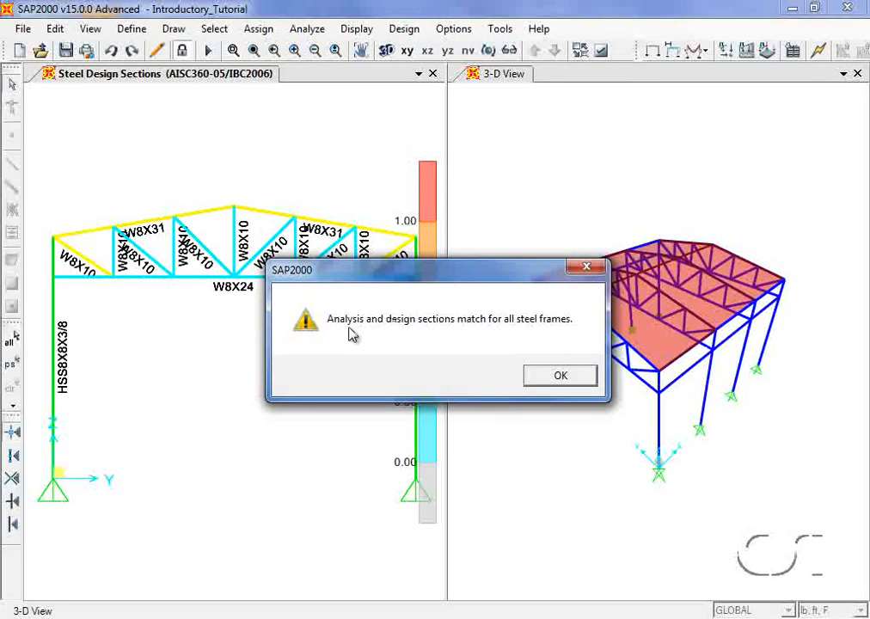
{"action": "left_click", "coordinate": [559, 377]}
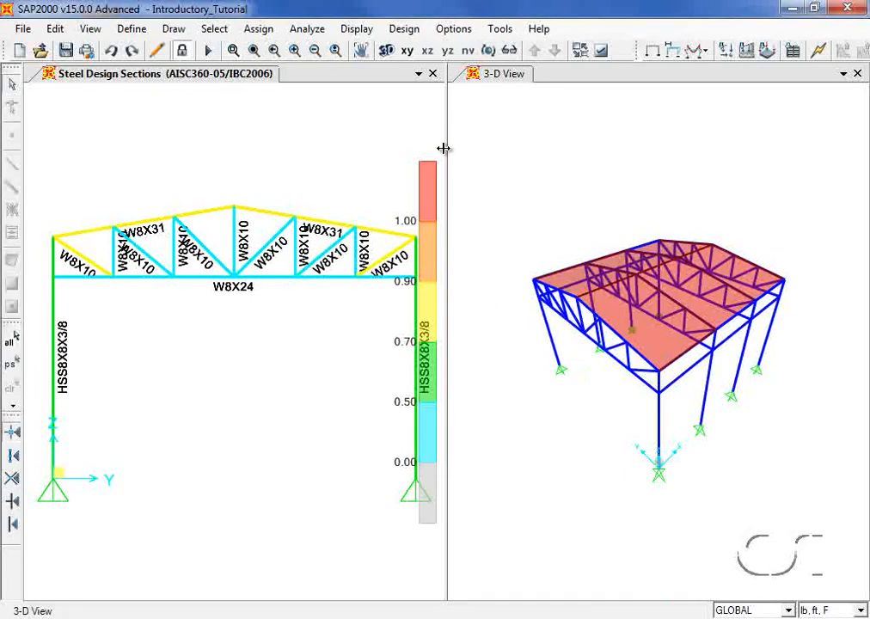
- Verify all steel members passed the stress/capacity check
{"action": "left_click", "coordinate": [415, 34]}
{"action": "mouse_move", "coordinate": [478, 54]}
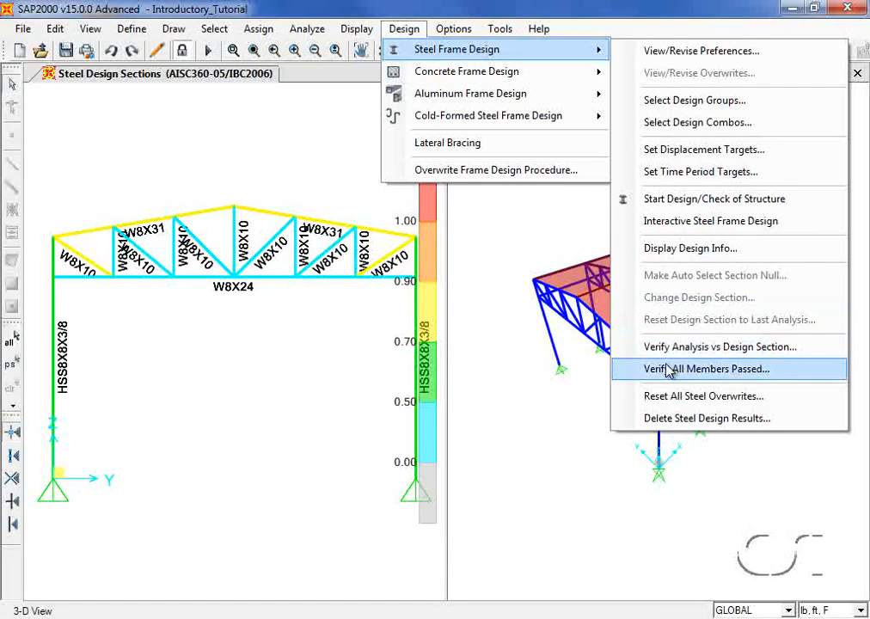
{"action": "left_click", "coordinate": [743, 369]}
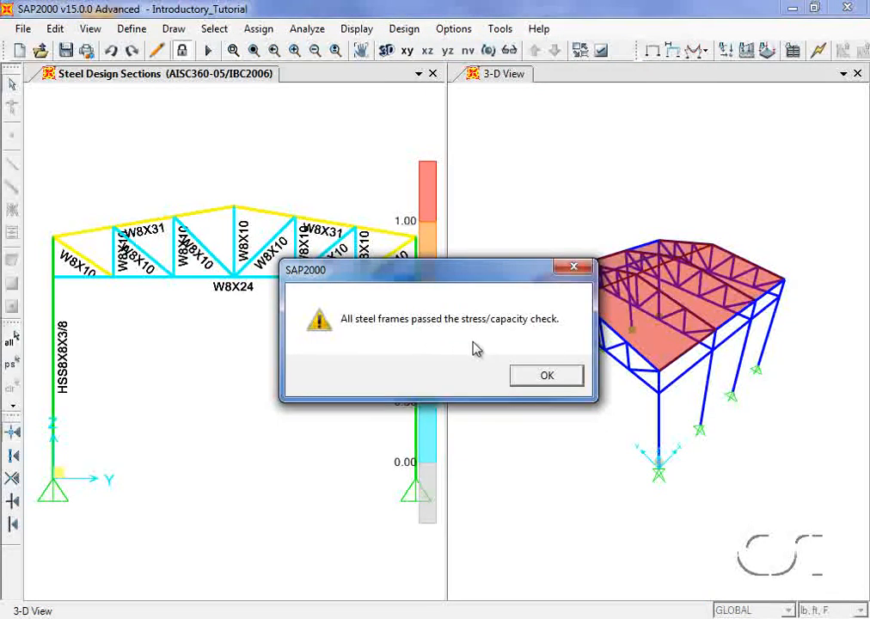